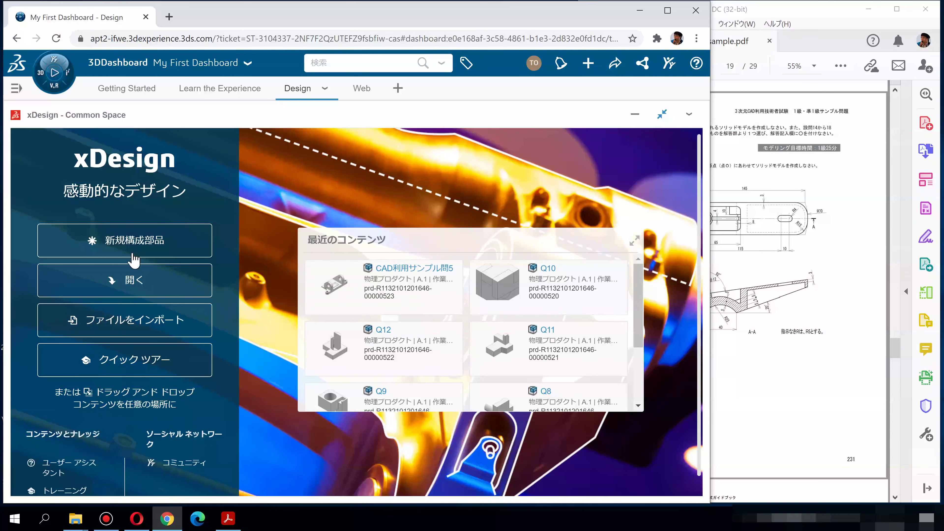
Create a new component named CAD利用サンプル問4 in the Common Space.
left_click(143, 250)
triple_click(423, 242)
type("と")
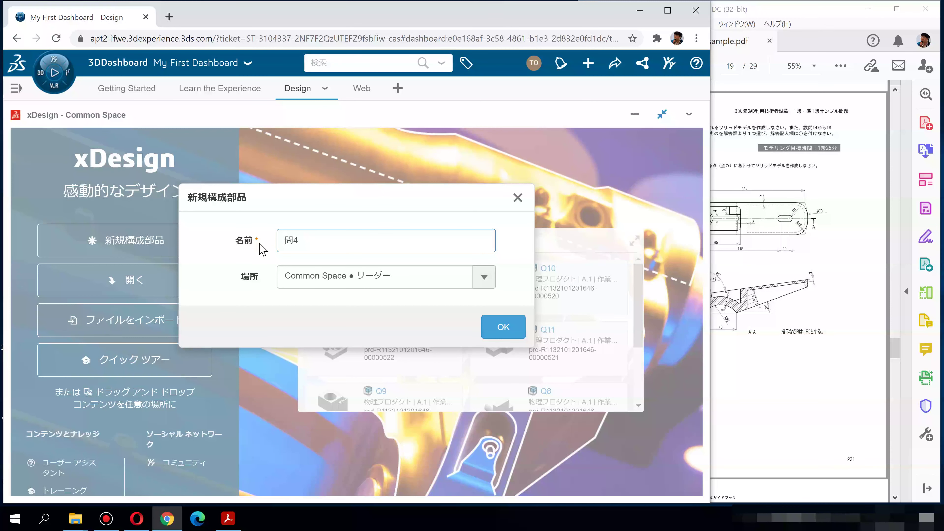
type("Driyou sanpuru")
key("Return")
key("Return")
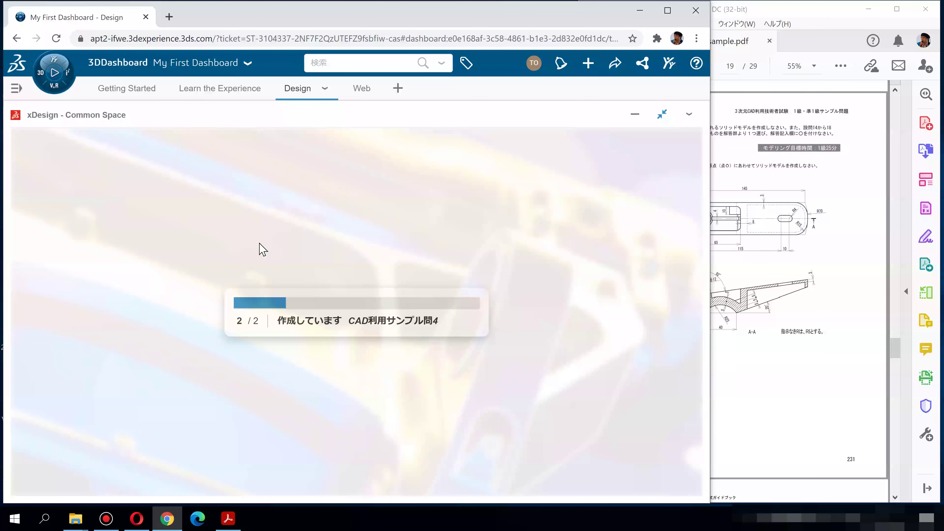
Examine the problem 4 drawing in 3d_sample.pdf, covering the dimensioned views and the next page's coordinate directions and origin point.
left_click(768, 299)
left_click(742, 281)
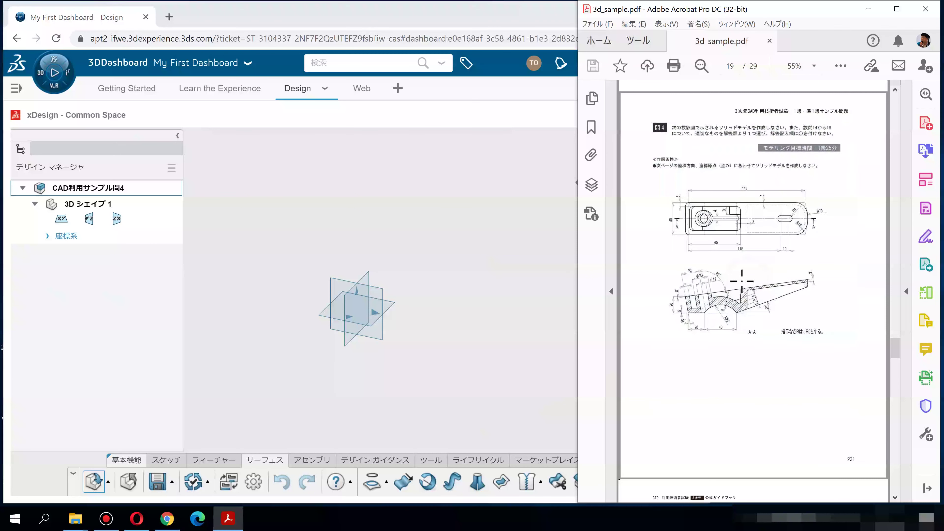
scroll(740, 281, "down", 4)
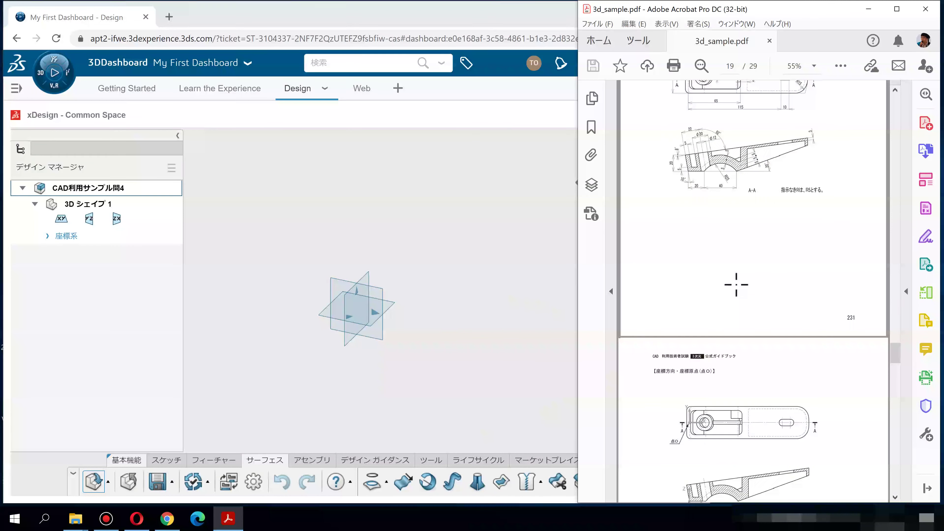
scroll(736, 286, "down", 3)
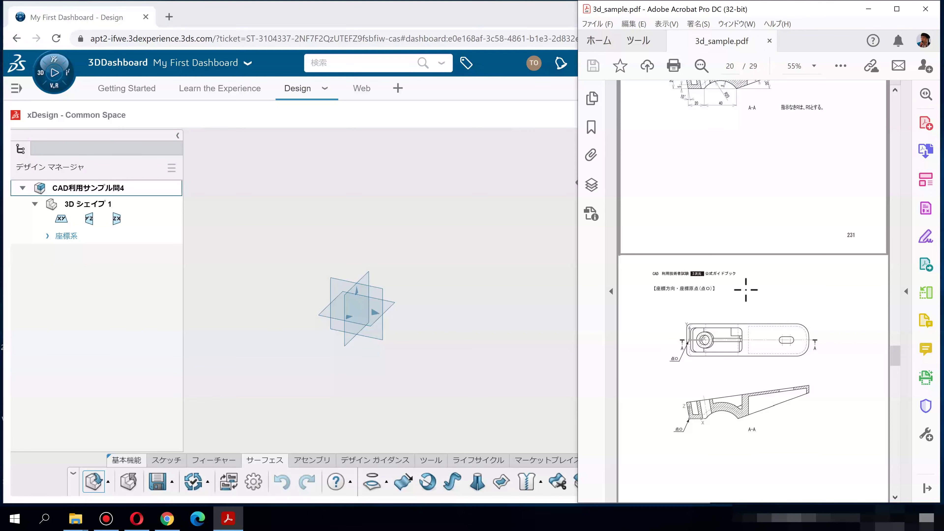
scroll(746, 289, "up", 3)
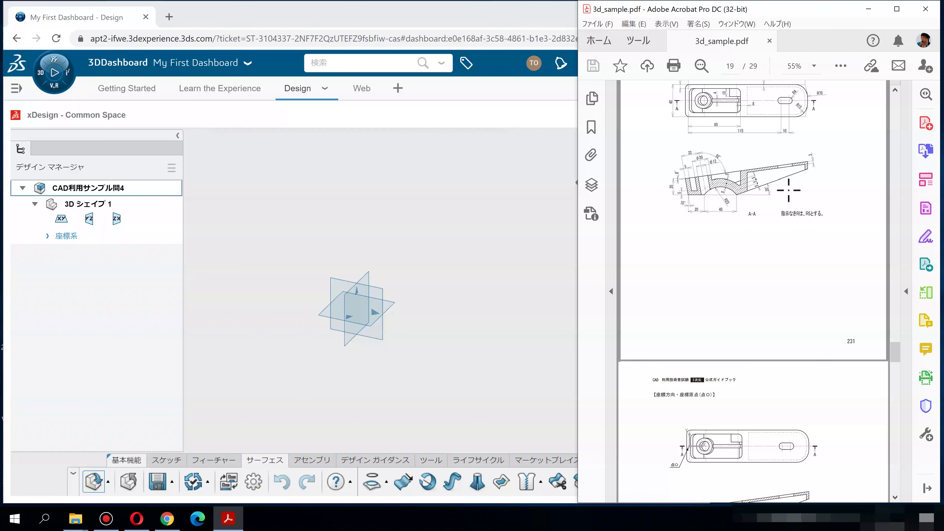
scroll(776, 197, "up", 2)
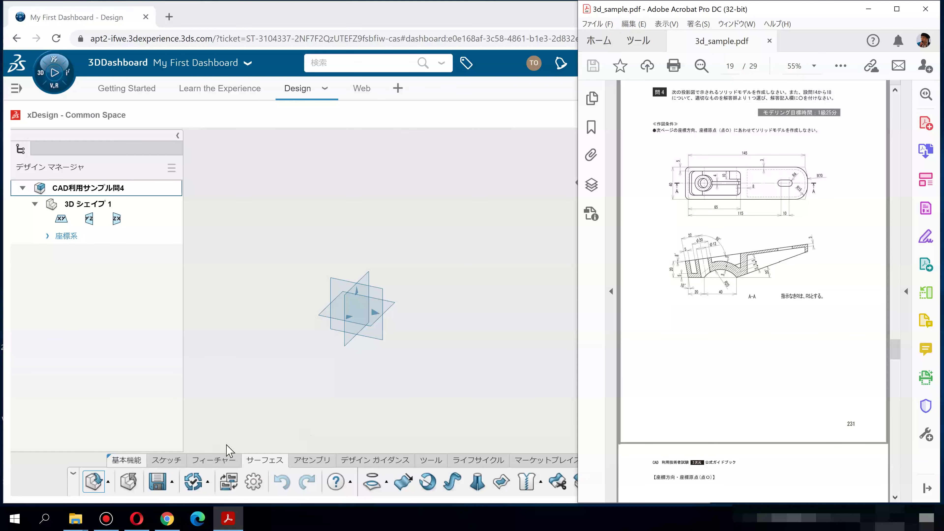
left_click(214, 460)
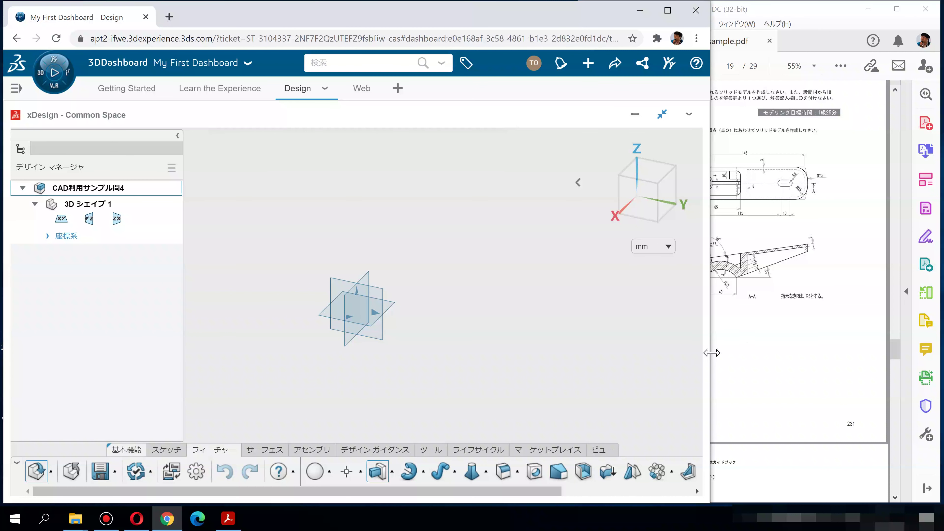
left_click(747, 347)
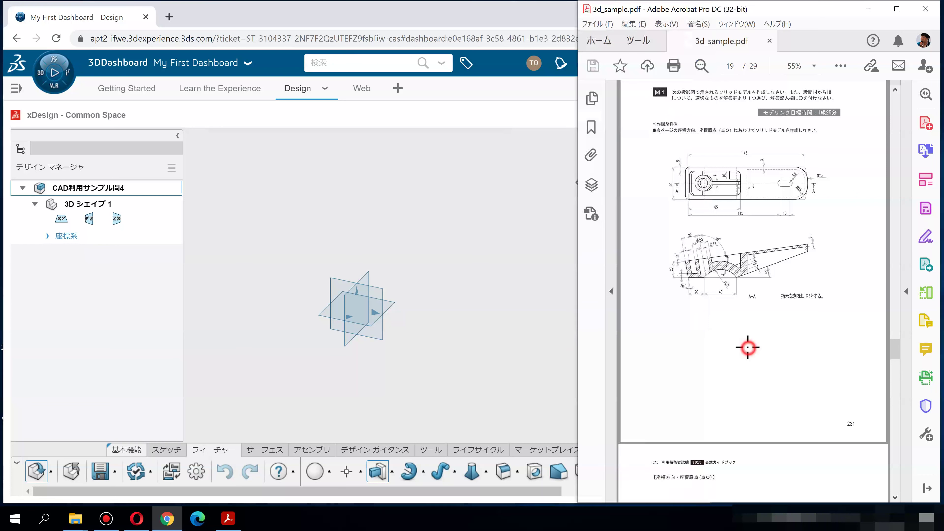
scroll(703, 341, "down", 6)
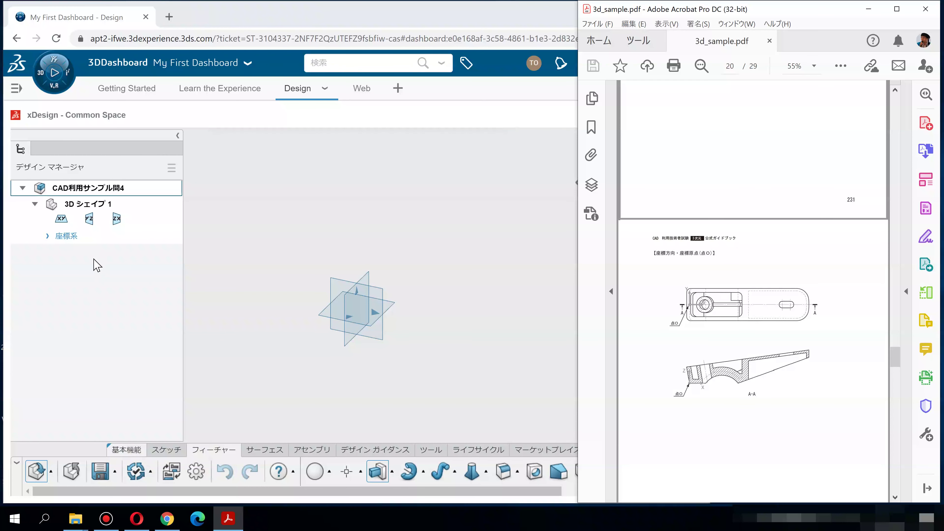
Start a sketch on the ZX plane and flip the view normal to it so the X axis points right.
left_click(122, 220)
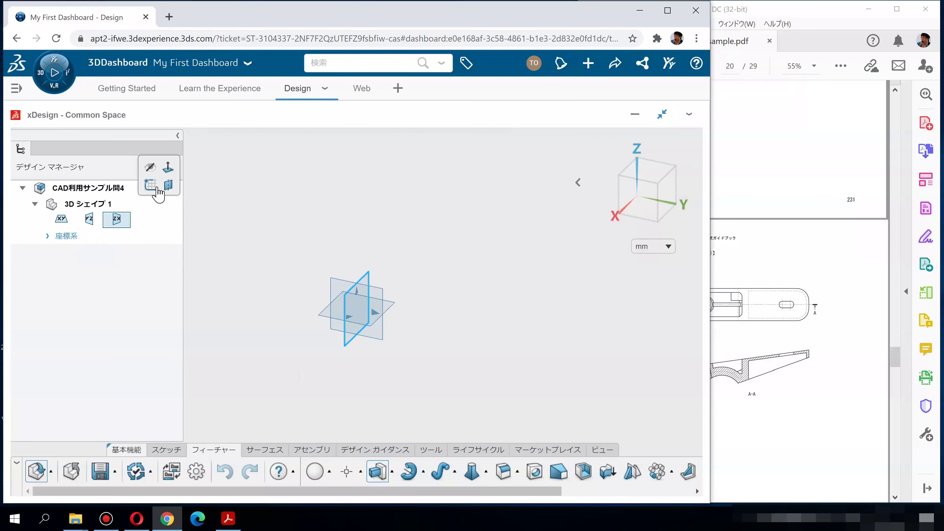
left_click(151, 185)
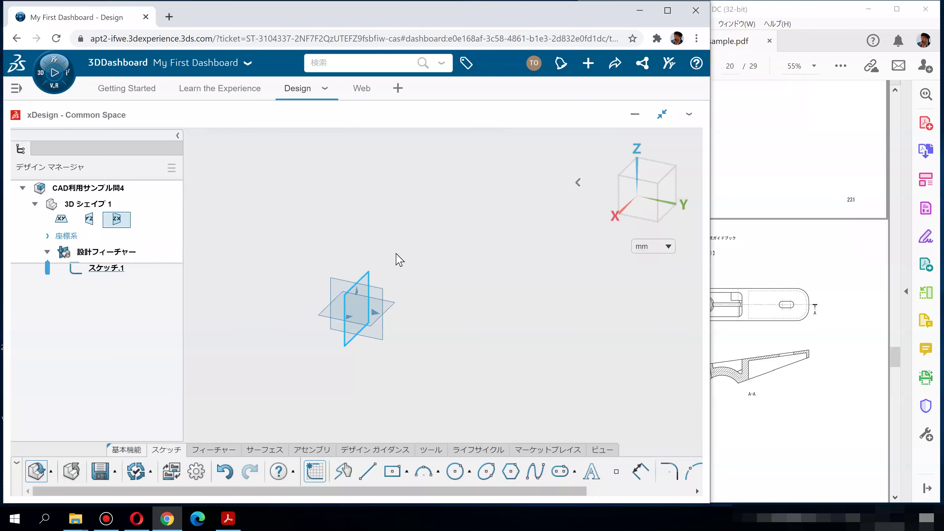
left_click(772, 327)
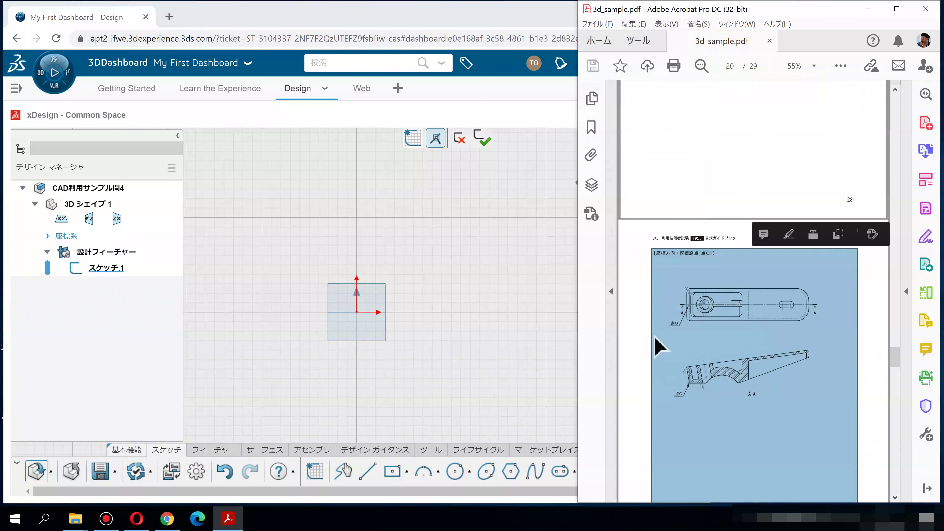
left_click(539, 274)
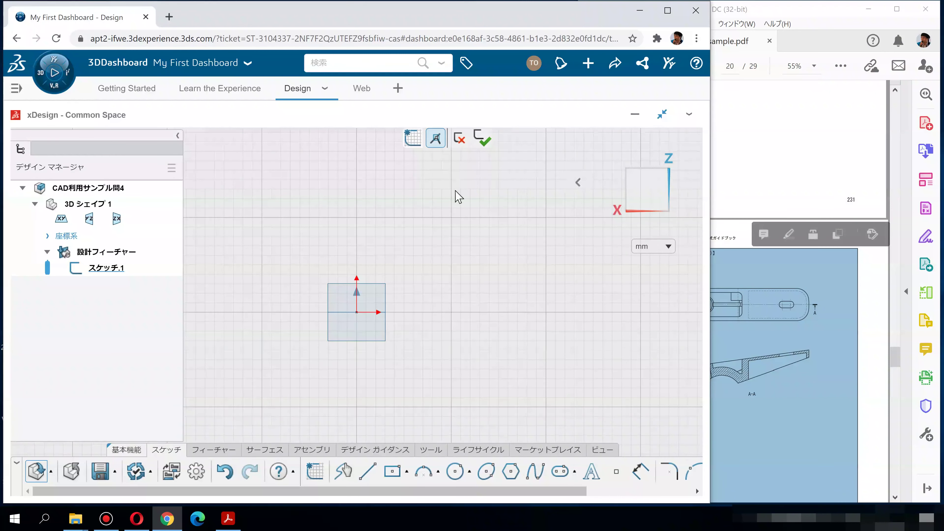
left_click(578, 182)
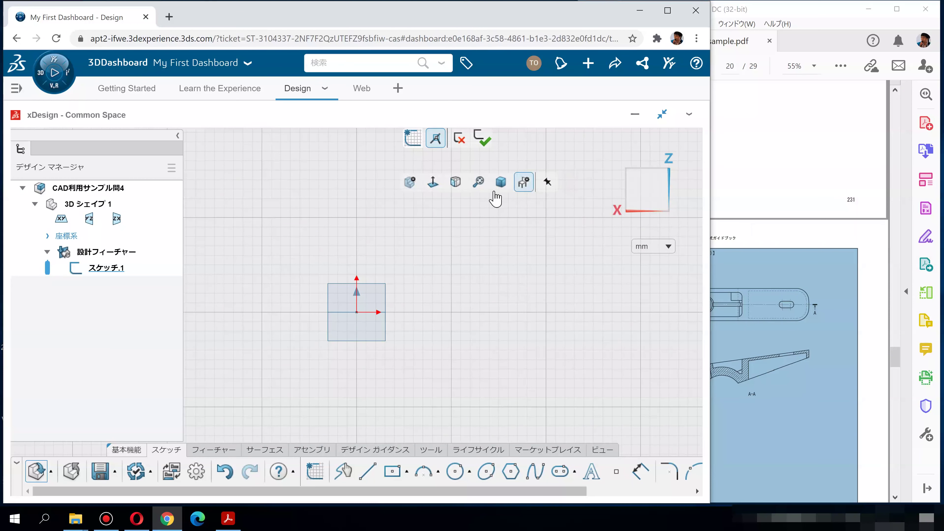
left_click(432, 183)
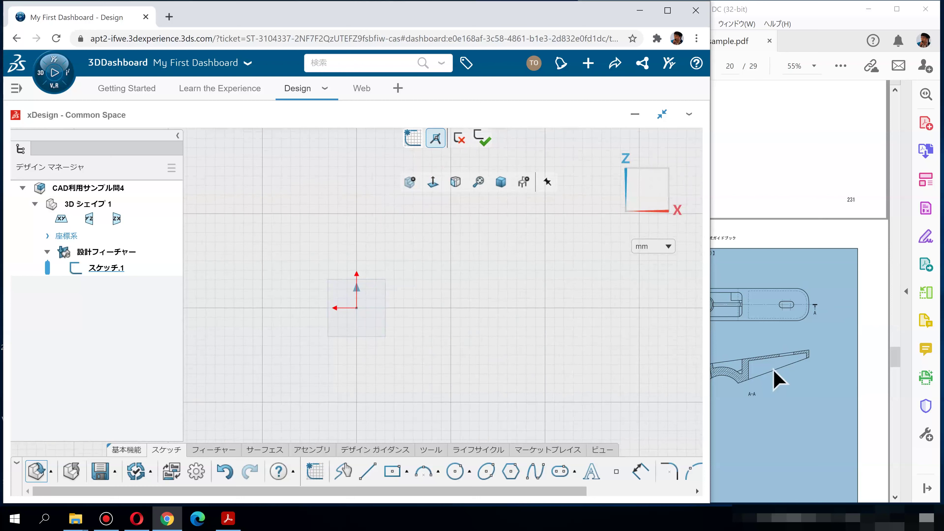
Narrow the browser window to reveal more of the PDF beside it and bring page 19's dimensioned views into view.
left_click(773, 374)
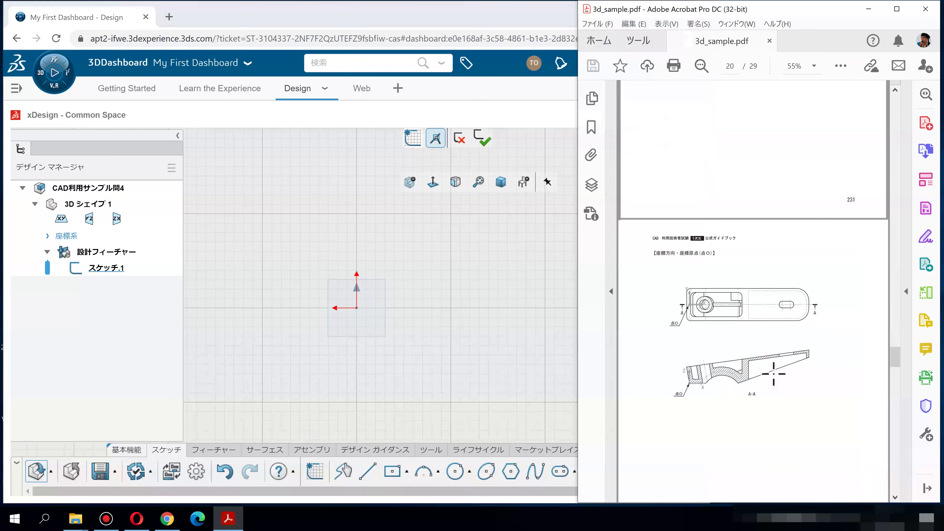
left_click(462, 339)
left_click_drag(710, 302, 654, 301)
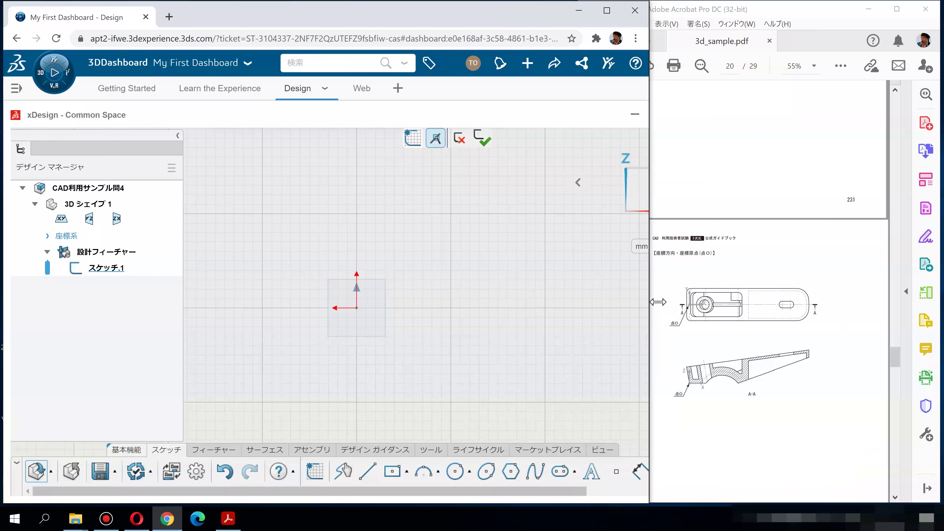
left_click(752, 264)
scroll(738, 274, "up", 5)
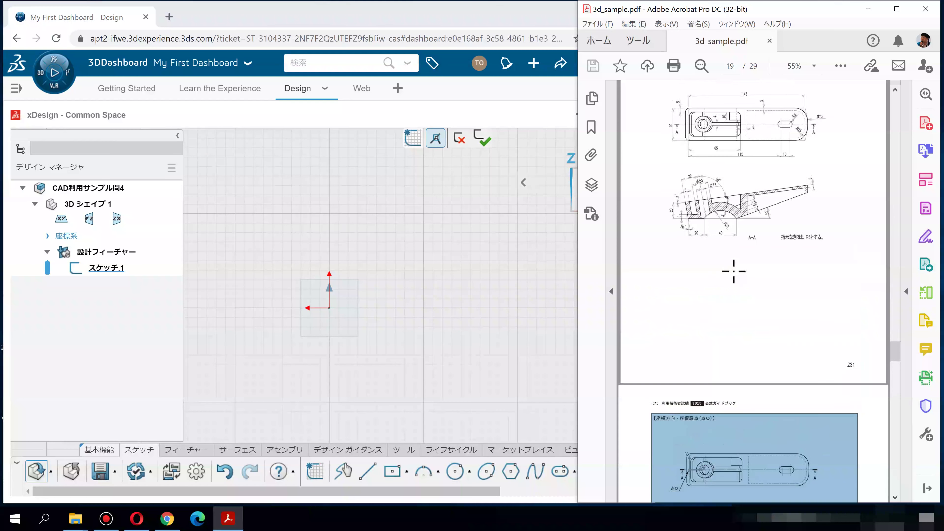
left_click(470, 279)
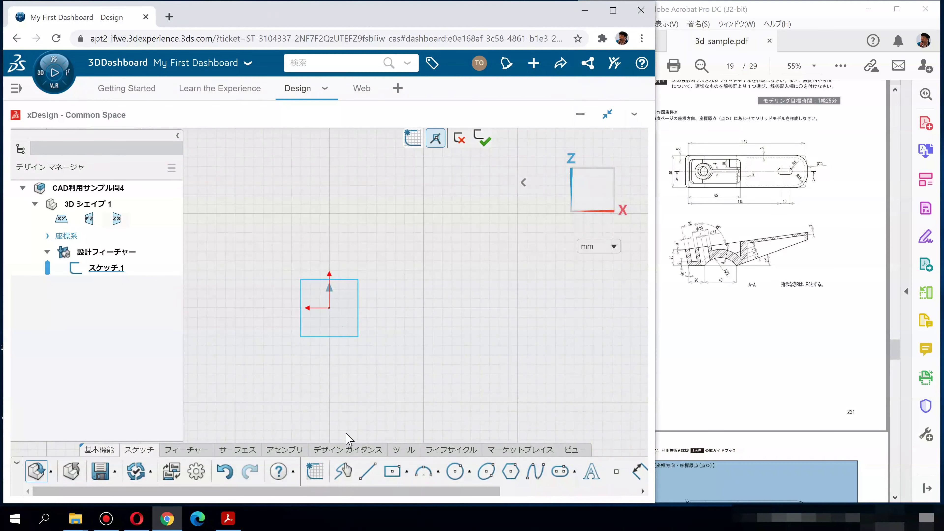
Sketch a closed four-sided line profile from the origin with a horizontal base, a long sloping top edge and a slanted short left side.
left_click(366, 471)
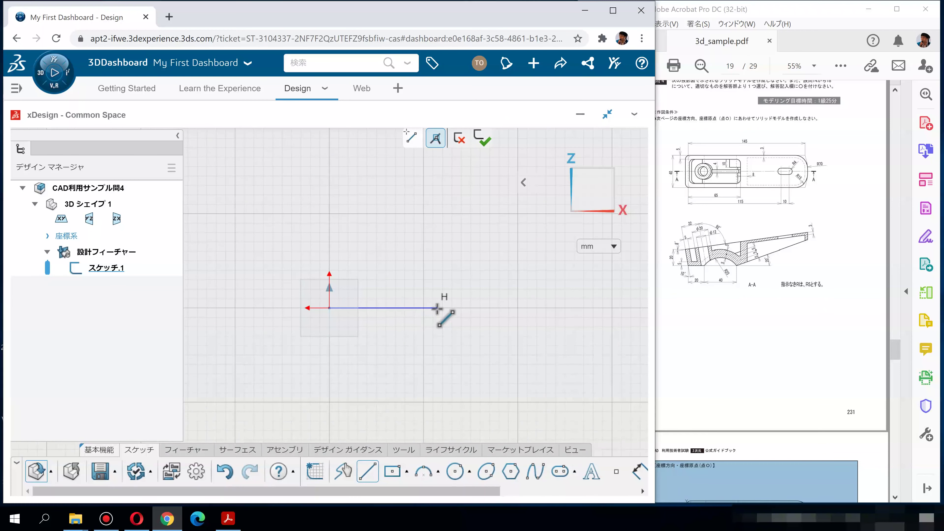
left_click(437, 308)
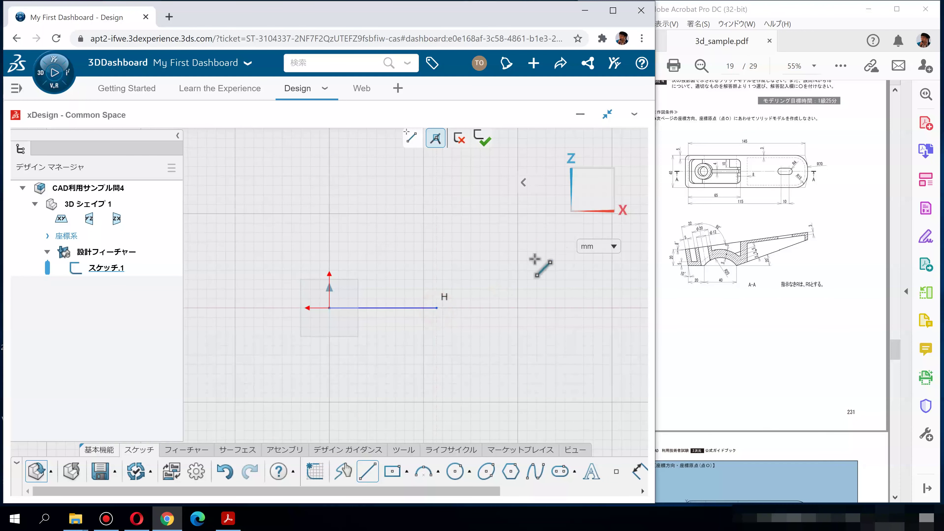
left_click(573, 222)
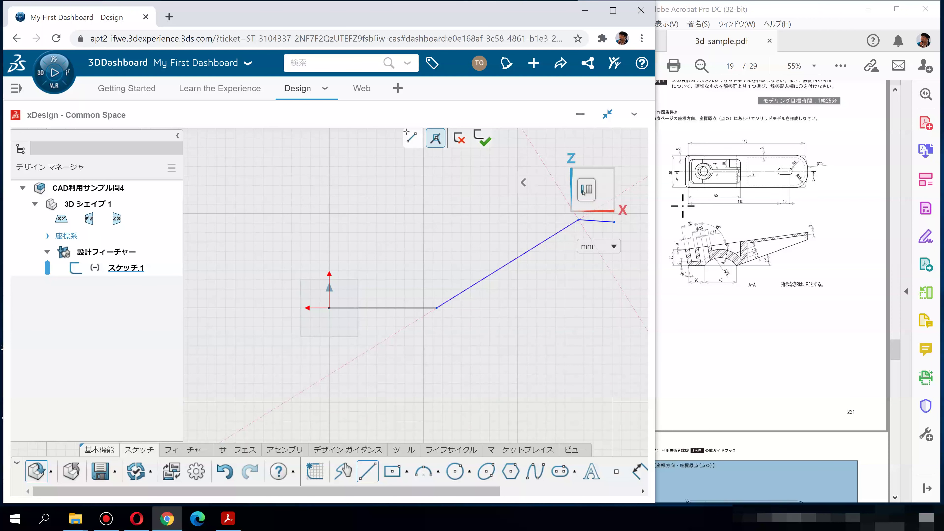
left_click(317, 263)
left_click(329, 308)
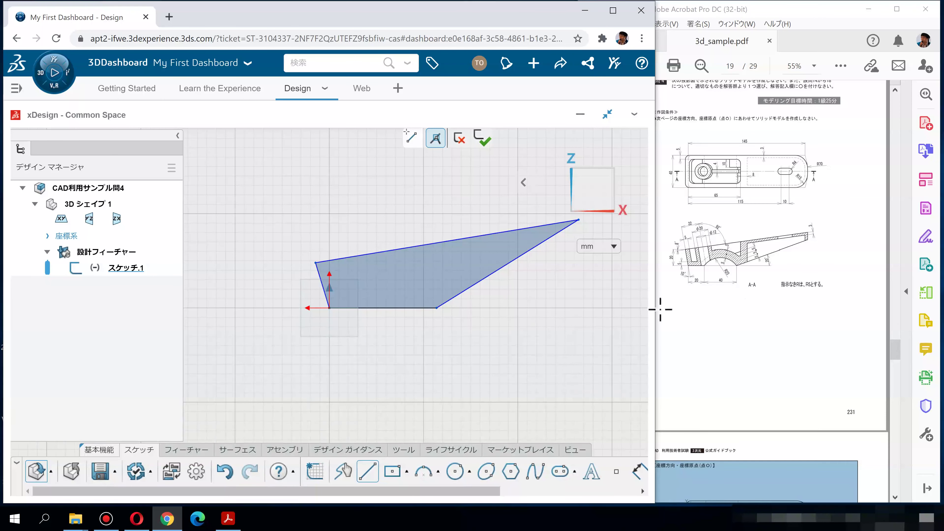
Draw a three-point arc bulging upward from the right end of the base line and trim the base segment beneath it.
left_click(438, 473)
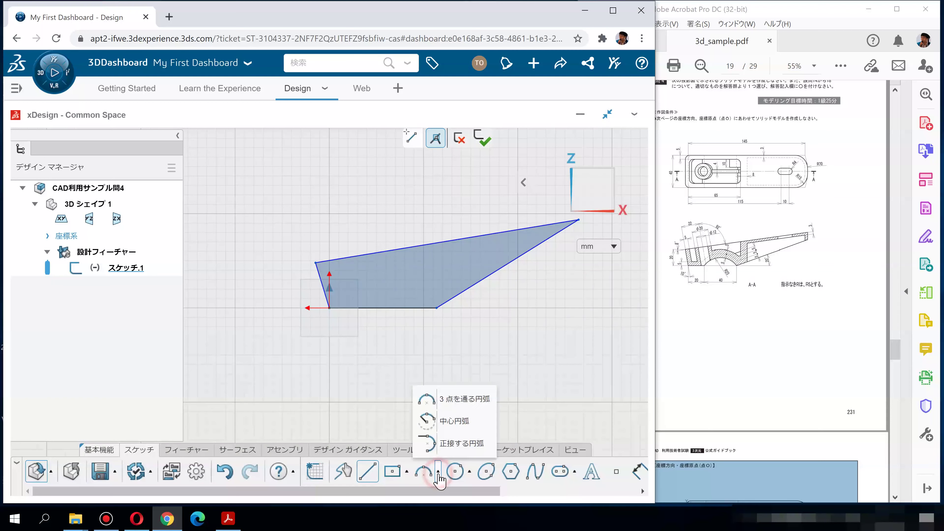
left_click(442, 399)
left_click(437, 307)
left_click(369, 307)
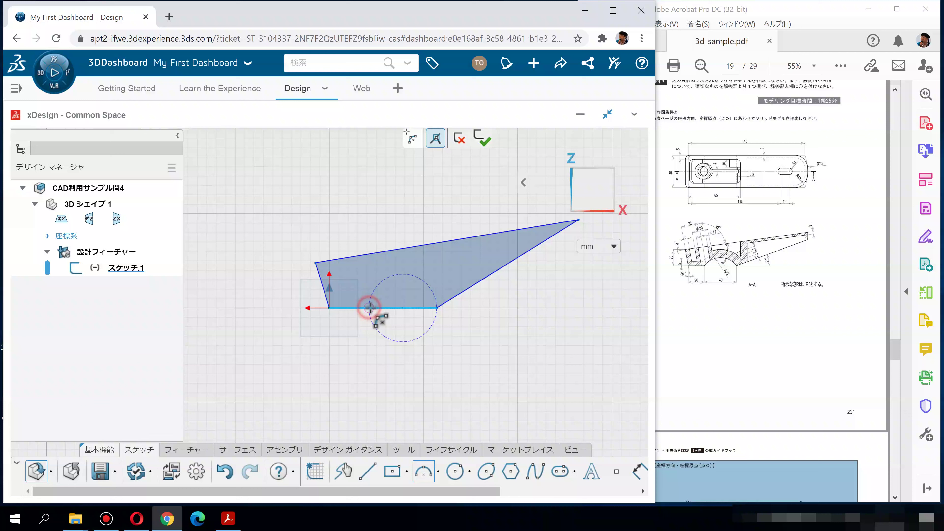
left_click(378, 300)
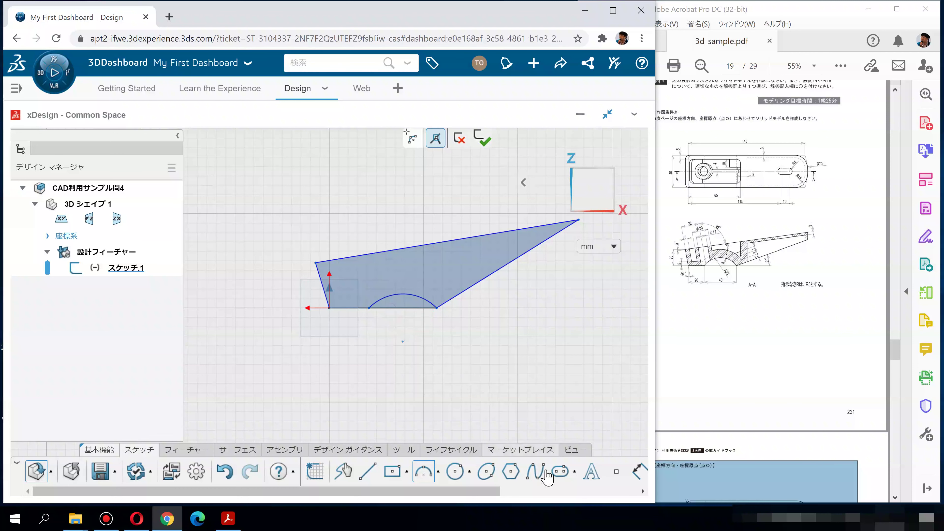
left_click_drag(498, 493, 640, 491)
left_click(534, 472)
left_click(413, 308)
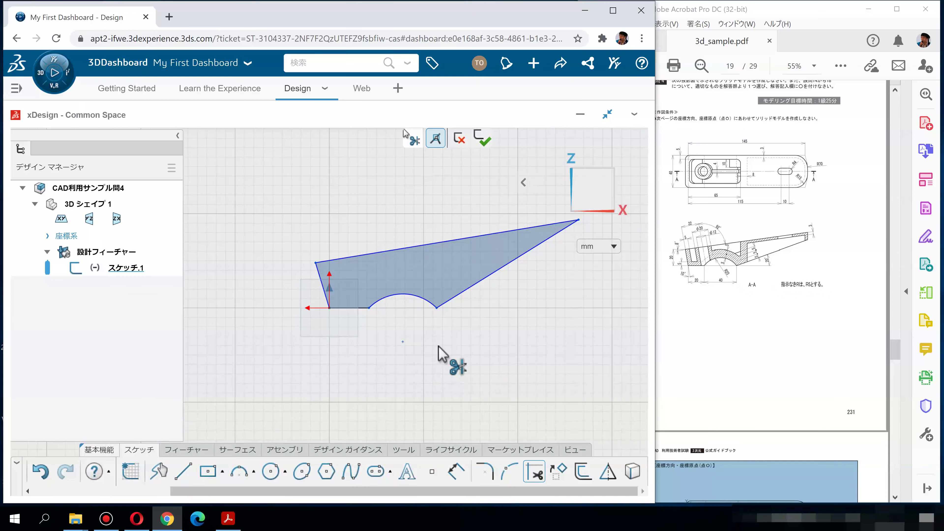
Dimension the horizontal base segment between the origin and the arc as 20 mm.
left_click(457, 472)
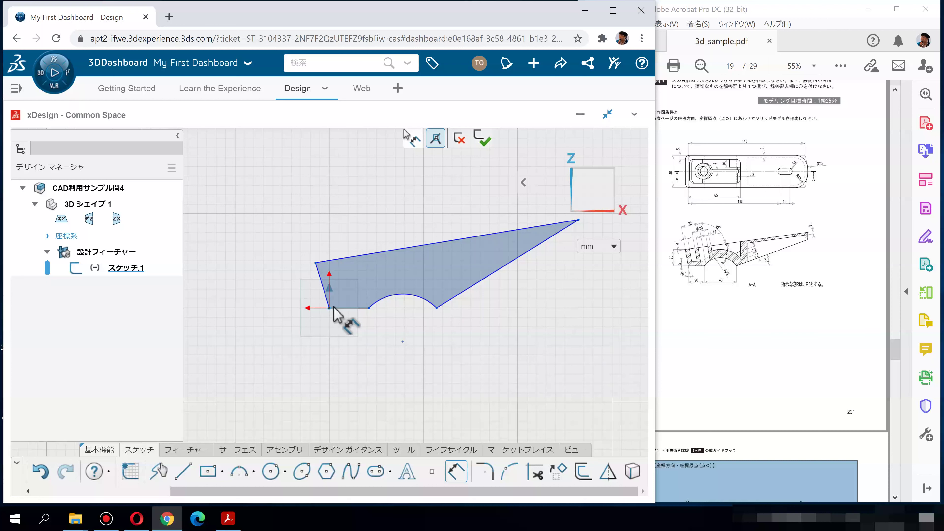
left_click(339, 309)
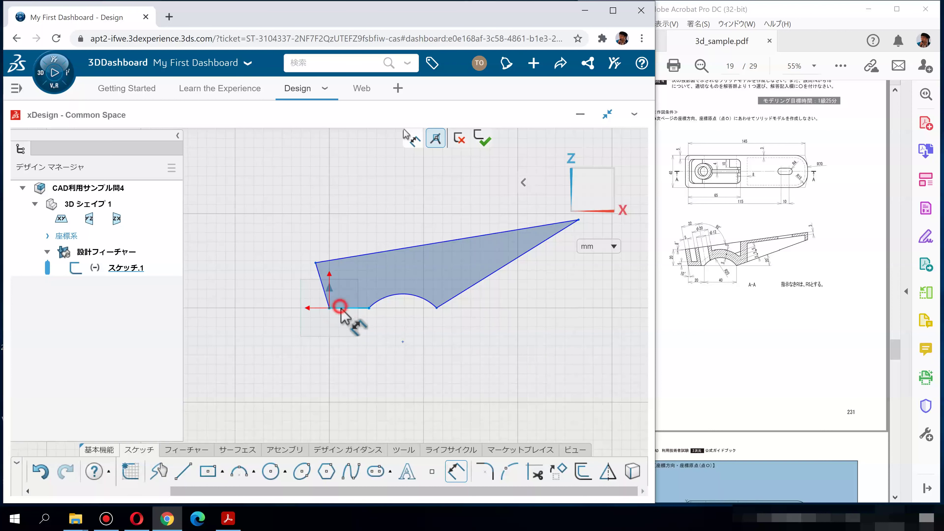
left_click(352, 359)
type("20")
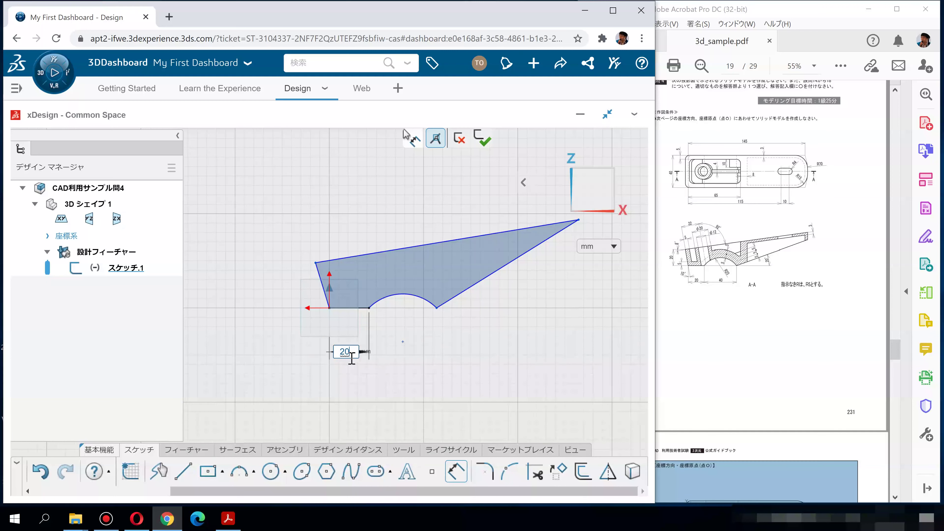
key("Return")
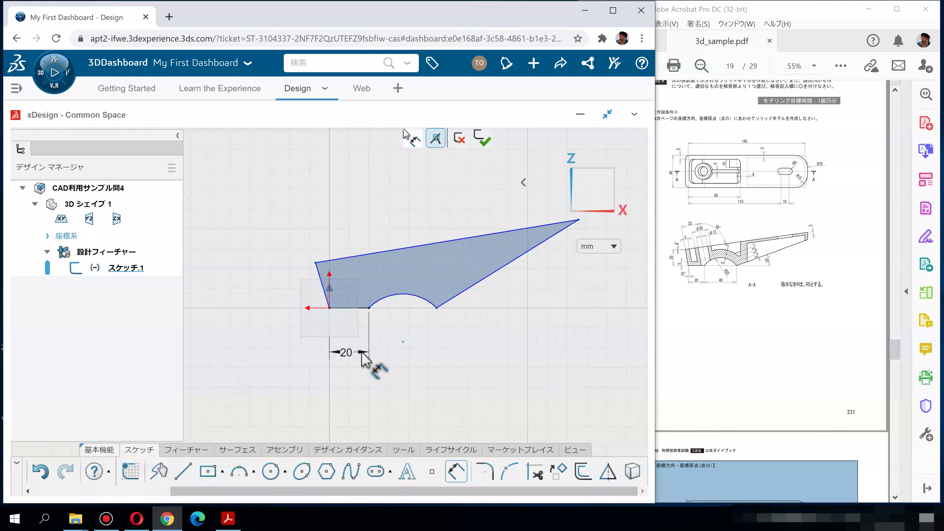
Dimension the horizontal distance between the arc's two endpoints as 40 mm.
left_click(369, 309)
left_click(437, 308)
left_click(408, 357)
type("40")
key("Return")
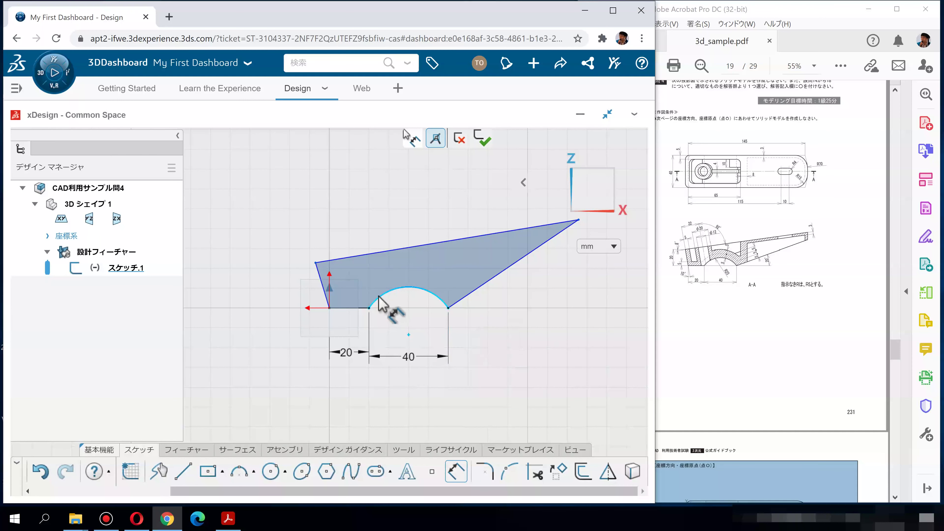
Dimension the vertical height of the slanted left edge as 20 mm.
left_click(320, 277)
left_click(268, 275)
type("20")
key("Return")
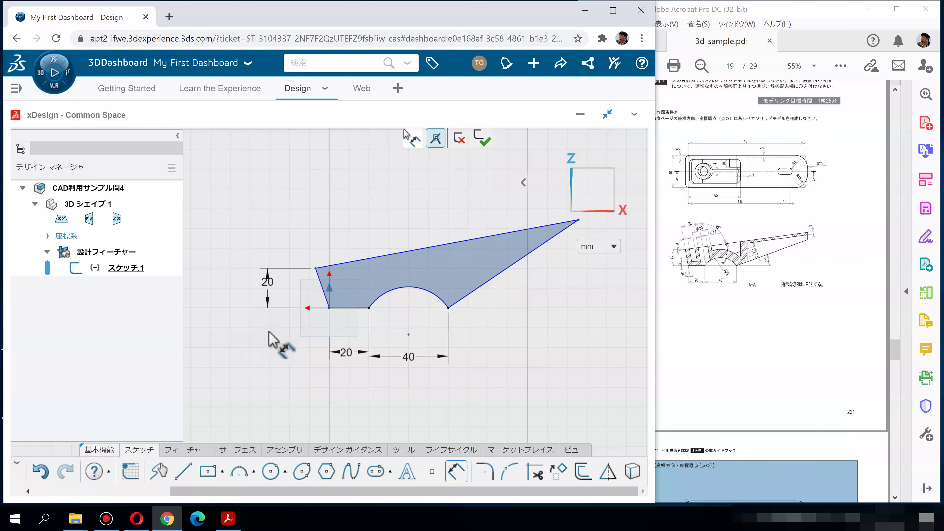
Dimension the angle between the long upper edge and the base line as 8°.
left_click(347, 265)
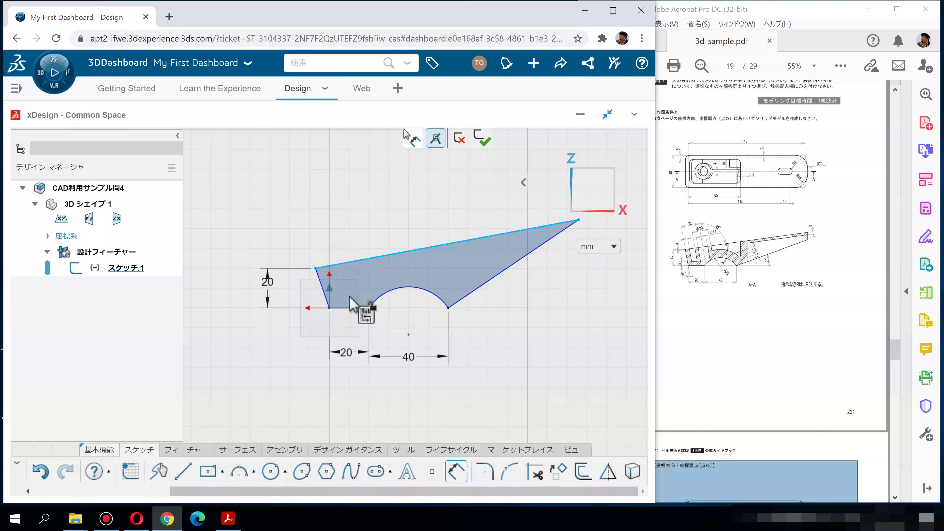
left_click(346, 306)
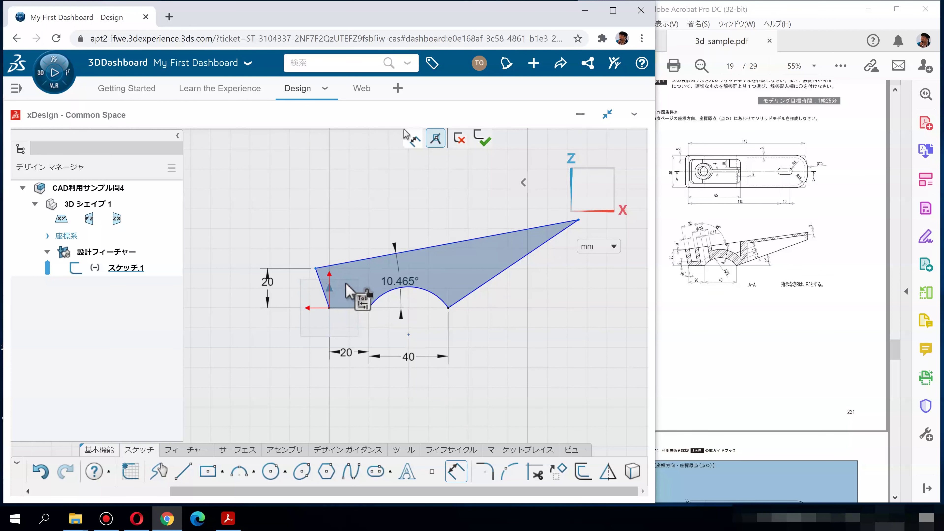
left_click(364, 285)
type("8")
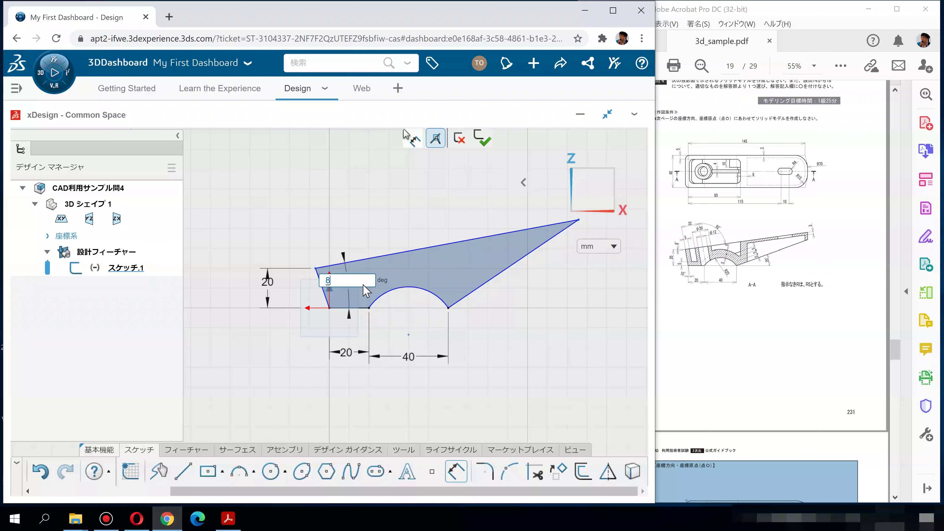
key("Return")
left_click(329, 233)
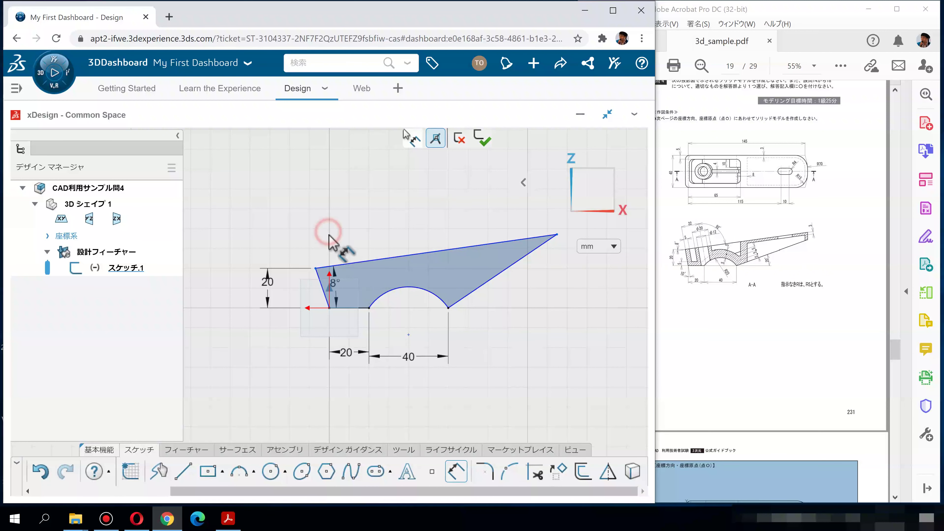
Dimension the angle between the slanted left edge and the vertical axis as 10°.
left_click(322, 291)
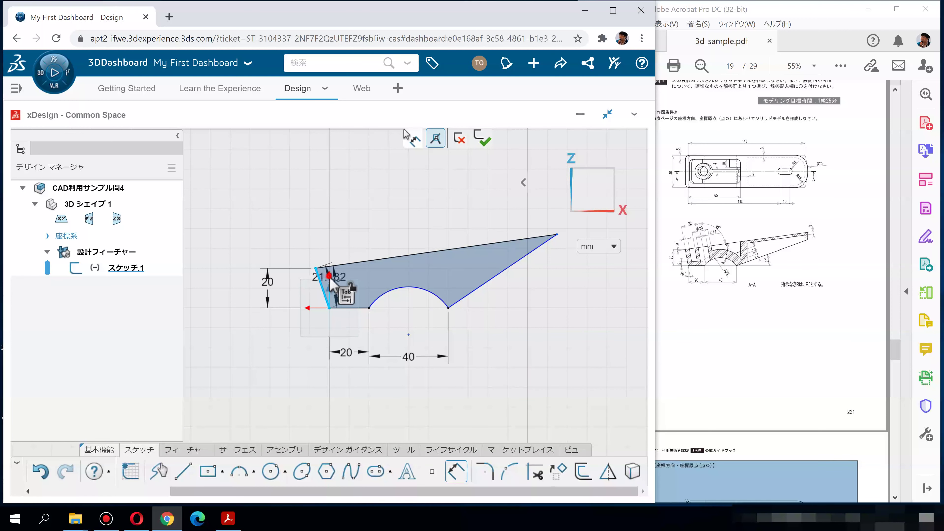
left_click(327, 263)
left_click(315, 223)
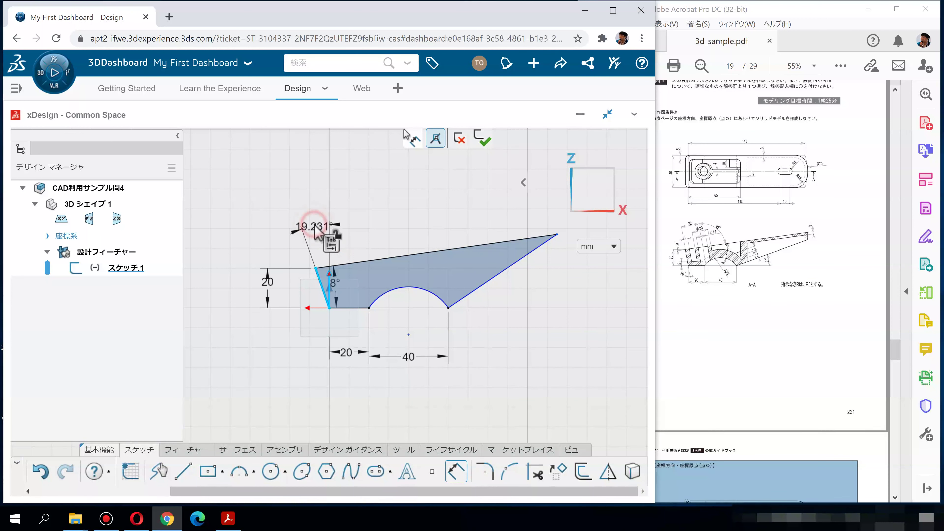
type("10")
key("Return")
left_click(419, 222)
scroll(405, 237, "up", 2)
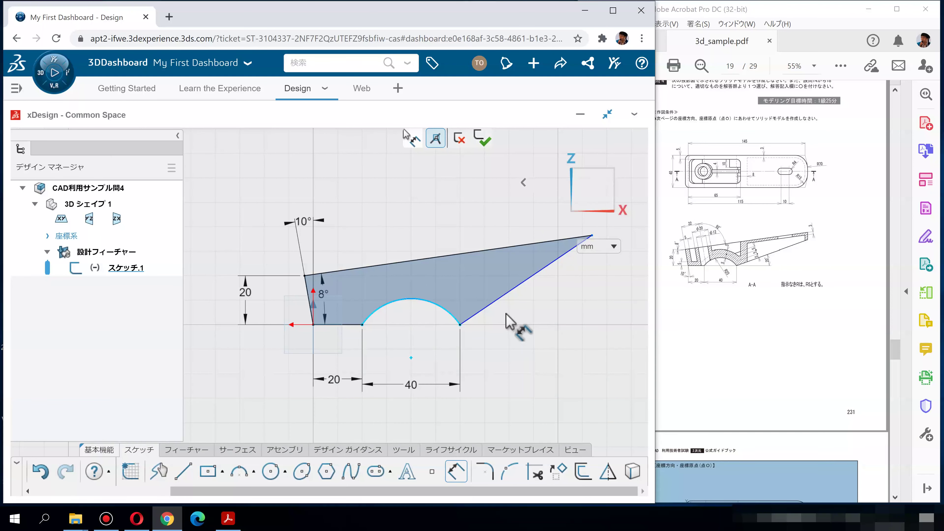
Dimension the angle between the lower right edge and the base line as 20°.
left_click(504, 295)
left_click(346, 325)
left_click(528, 306)
type("20")
key("Return")
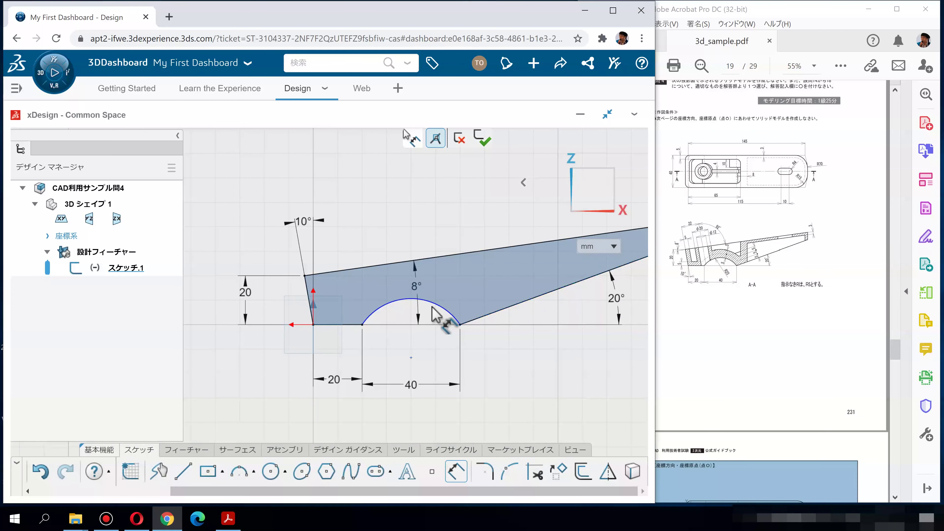
Dimension the bottom arc's radius as 25 mm and finish the profile sketch.
left_click(439, 312)
left_click(428, 331)
type("25")
key("Return")
left_click(483, 359)
scroll(498, 366, "down", 3)
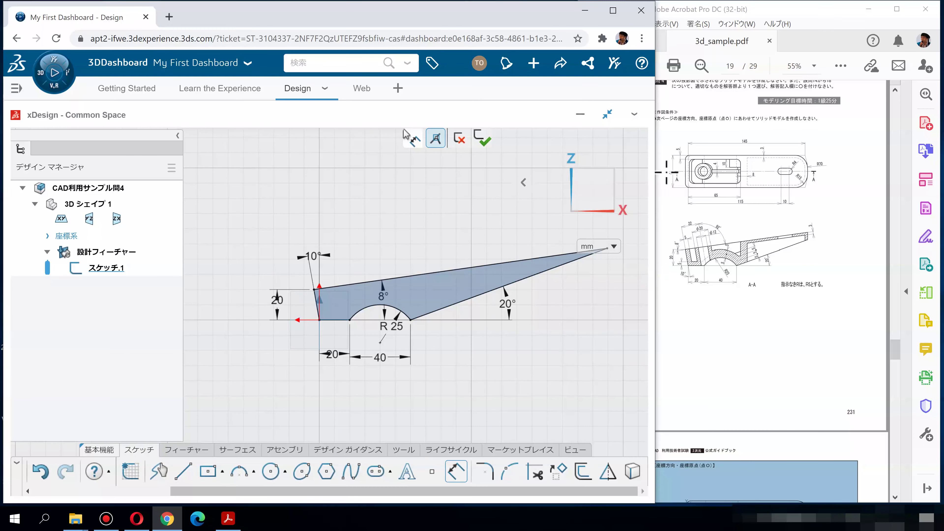
left_click(483, 138)
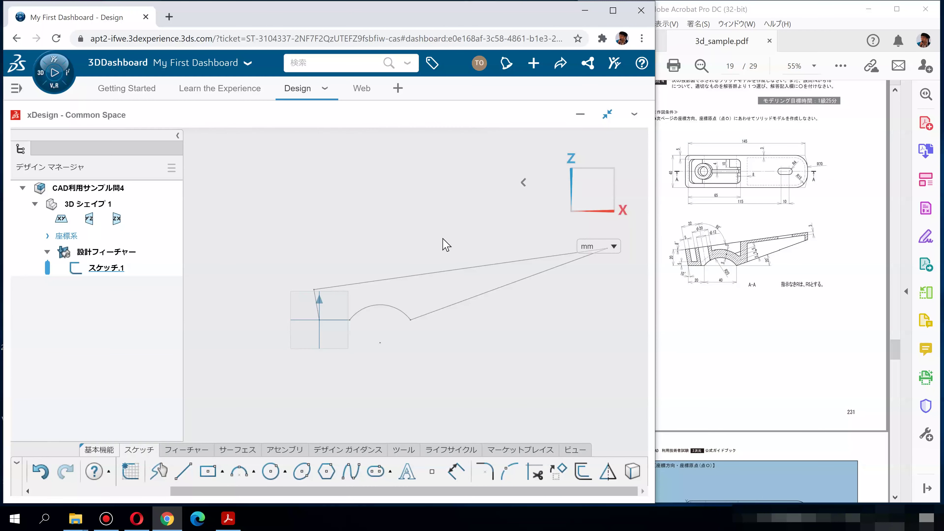
Extrude the side profile as a solid, mid-plane (中間面), with a total distance of 40 mm.
middle_click_drag(459, 285, 498, 328)
left_click(482, 342)
left_click(512, 347)
left_click(411, 309)
left_click(280, 312)
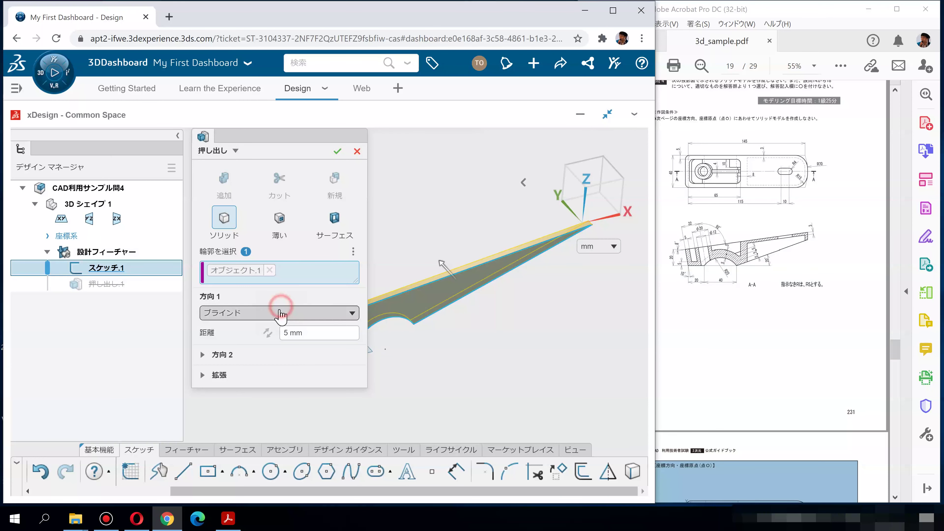
left_click(233, 343)
left_click(274, 334)
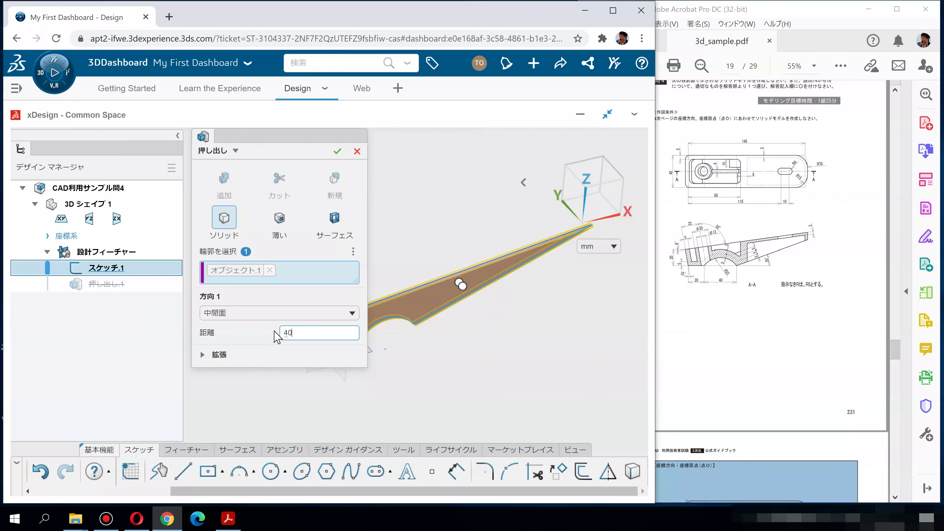
type("40")
key("Return")
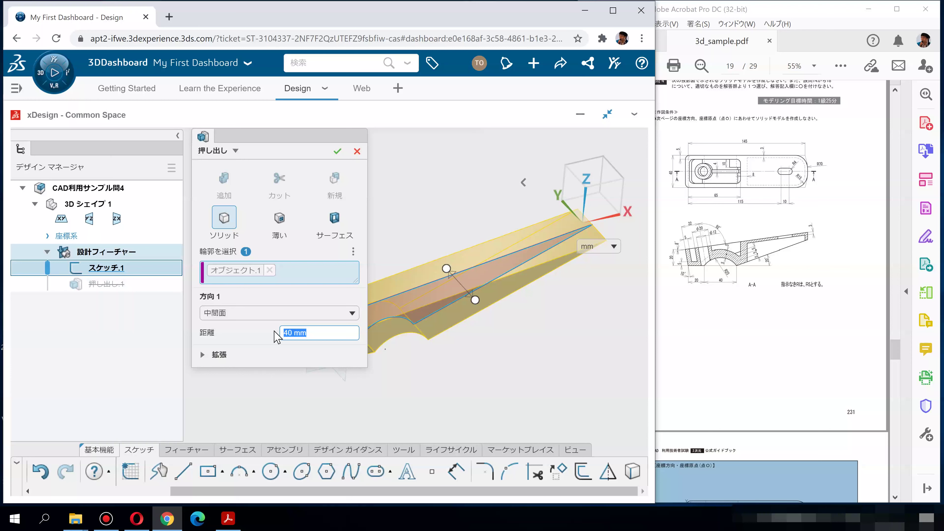
key("Return")
scroll(475, 377, "down", 1)
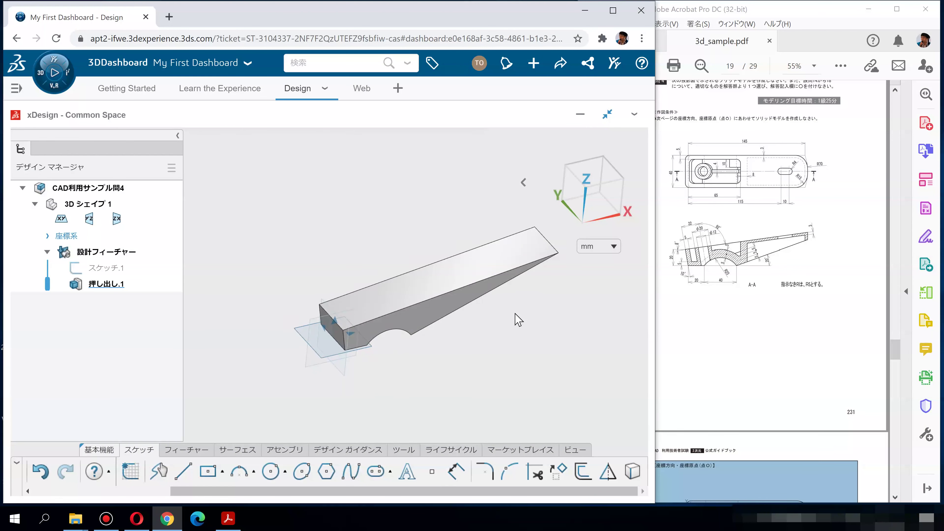
Start a sketch on the XY plane and draw a centre-point arc bulging right across the body's far end, centred on the X axis.
left_click(302, 335)
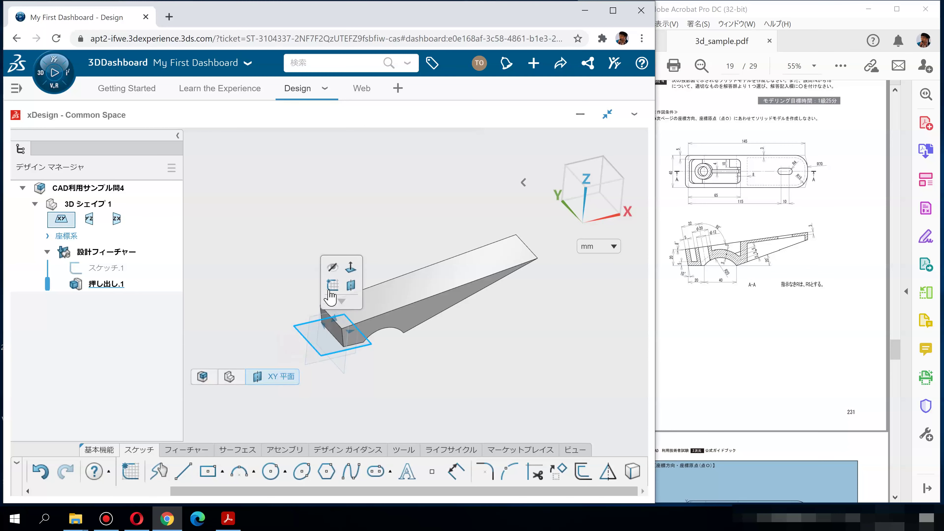
left_click(329, 288)
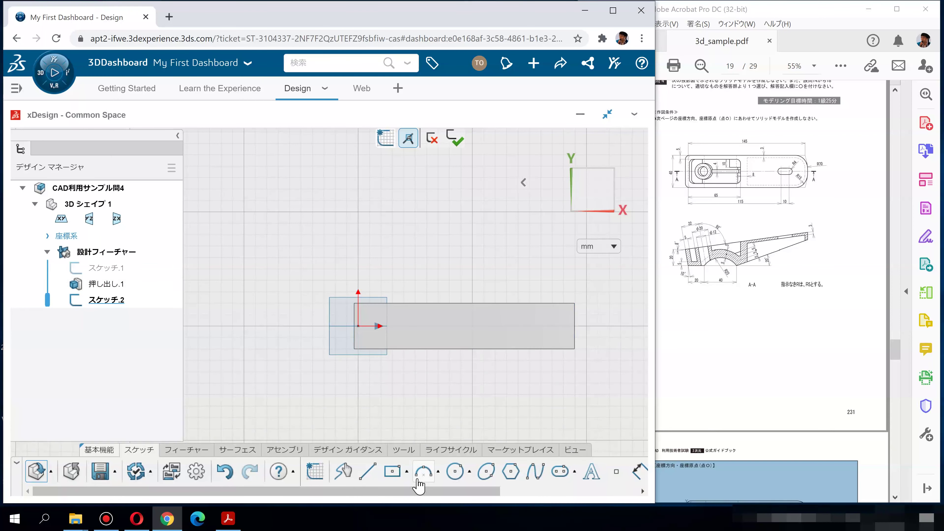
left_click(439, 479)
left_click(431, 420)
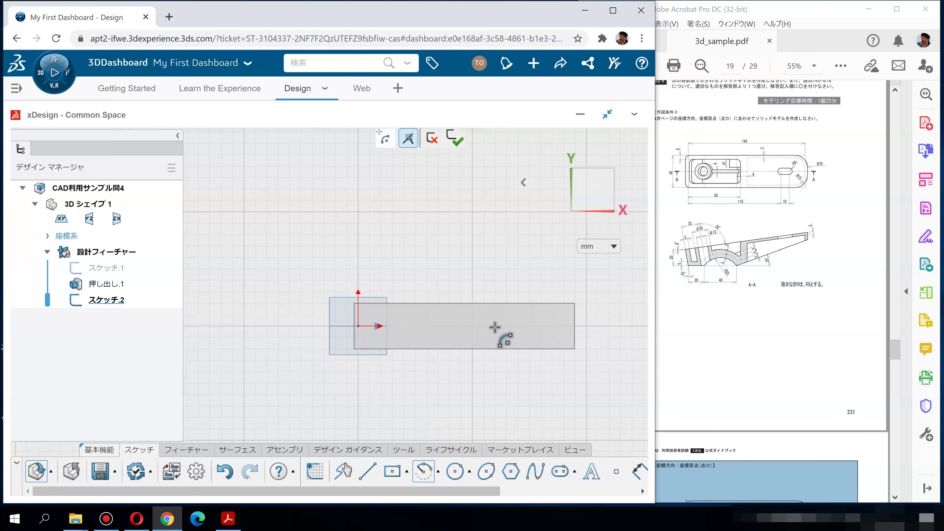
left_click(514, 326)
left_click(550, 277)
left_click(550, 376)
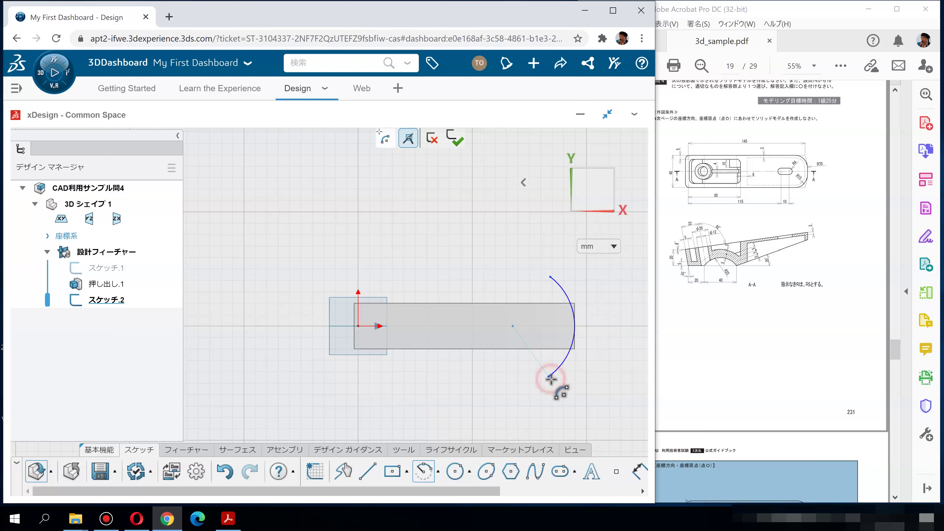
key("Escape")
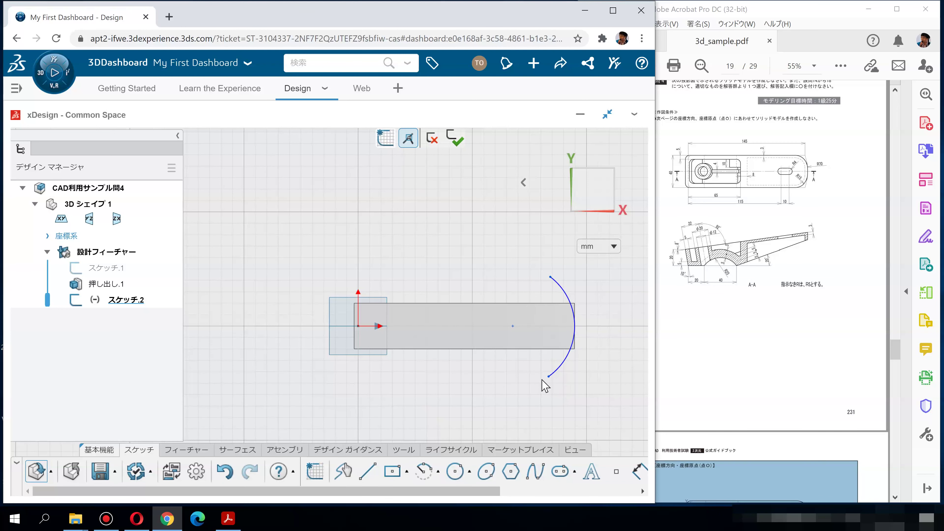
Project the extruded body's rectangular outline edges into the XY-plane sketch.
middle_click_drag(491, 377, 440, 379)
left_click_drag(491, 491, 575, 496)
left_click(575, 495)
left_click(633, 471)
left_click(502, 305)
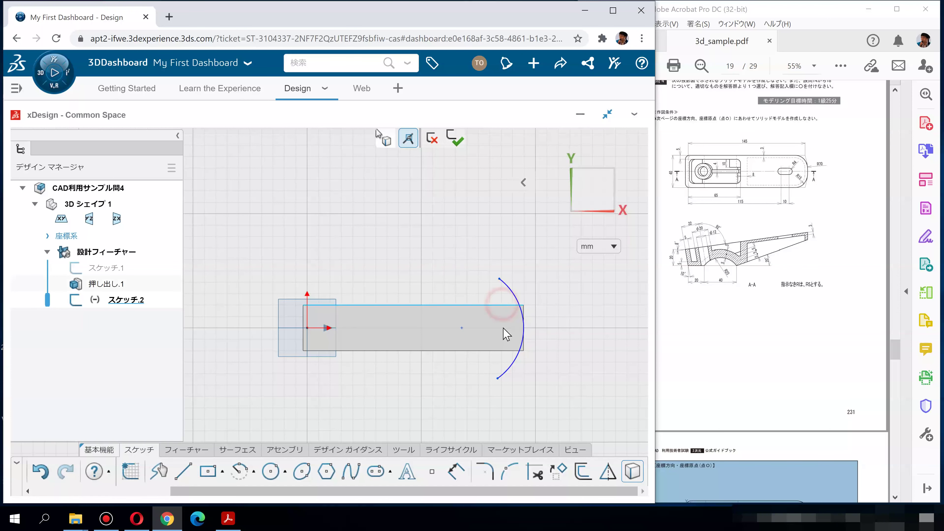
left_click(494, 352)
left_click(492, 352)
left_click(538, 375)
key("Escape")
scroll(541, 294, "up", 2)
scroll(497, 278, "up", 1)
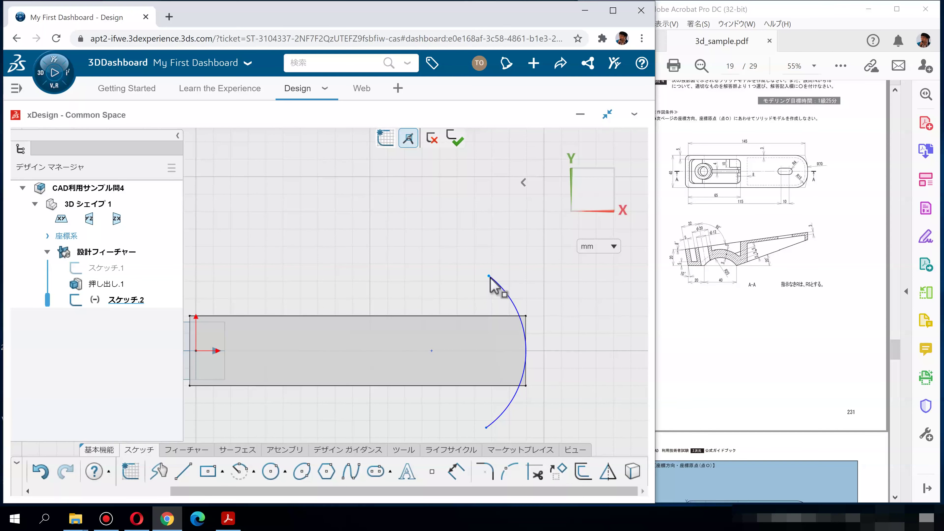
left_click(536, 471)
left_click_drag(521, 323, 557, 352)
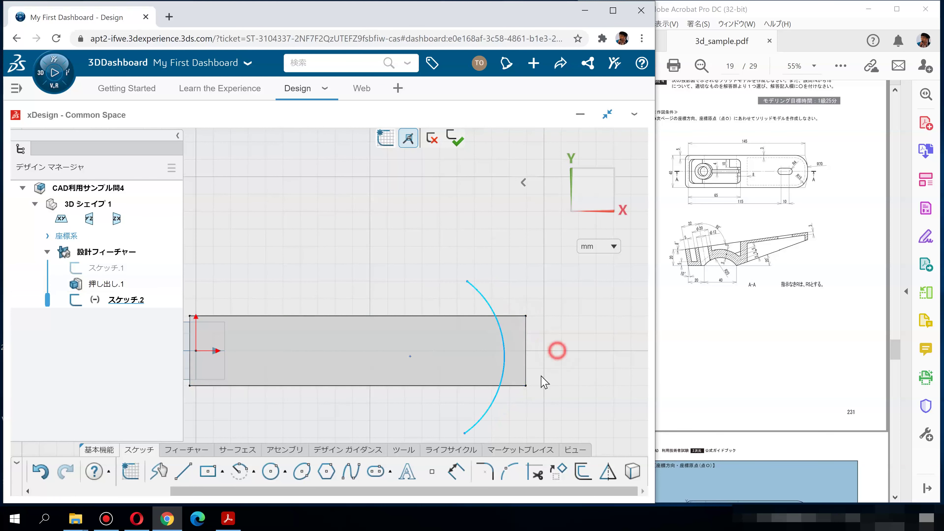
left_click(470, 380)
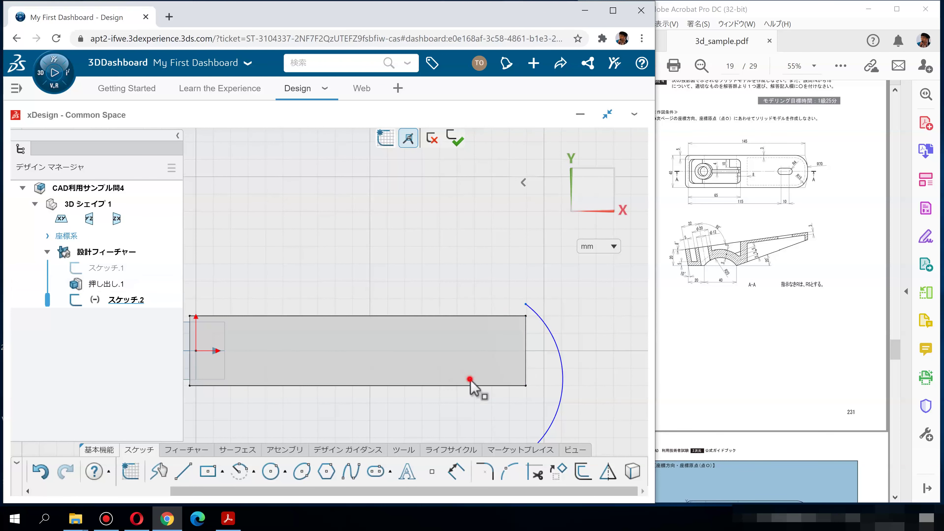
left_click(210, 352)
left_click(210, 352)
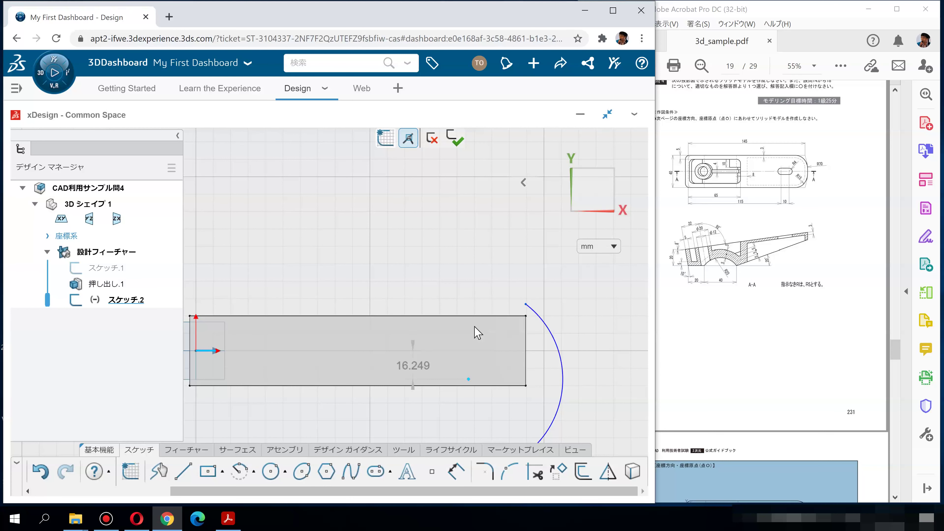
key("Escape")
Apply a horizontal constraint between the arc's centre point and the origin.
left_click(468, 379)
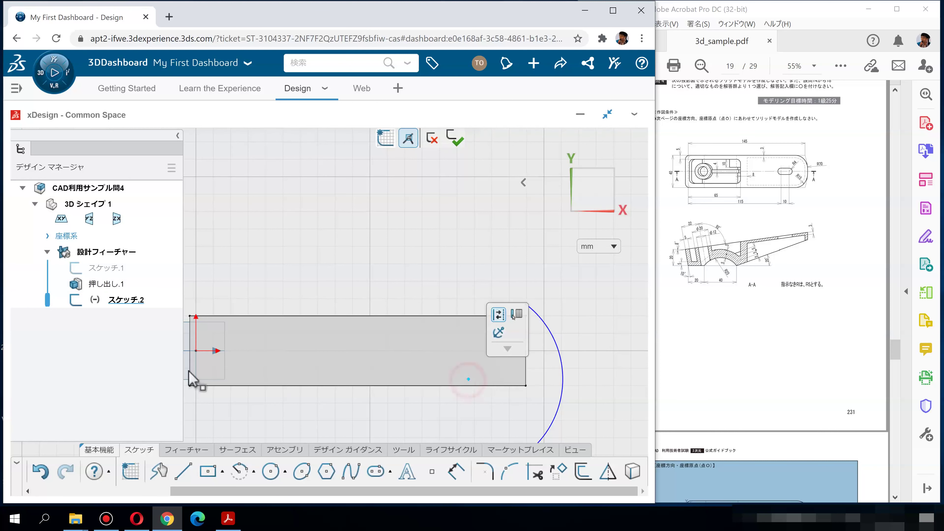
left_click(196, 351)
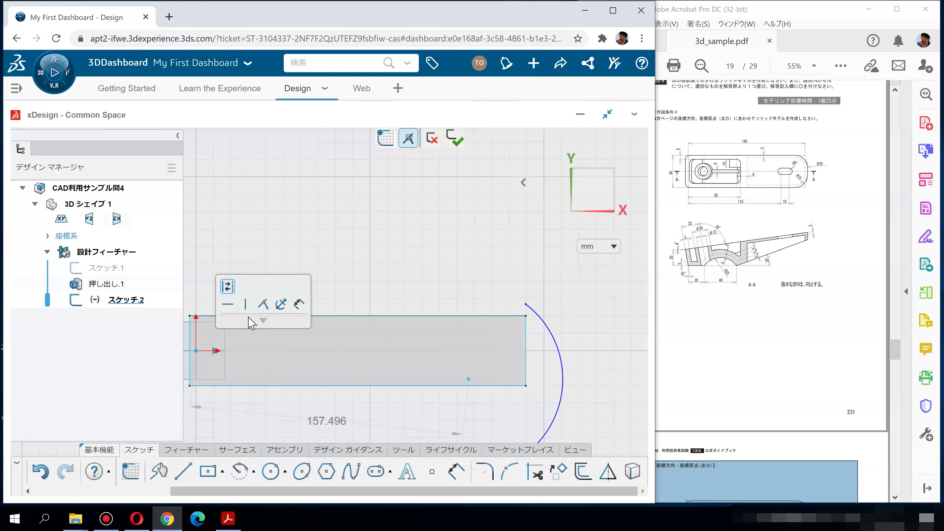
left_click(227, 303)
left_click(401, 251)
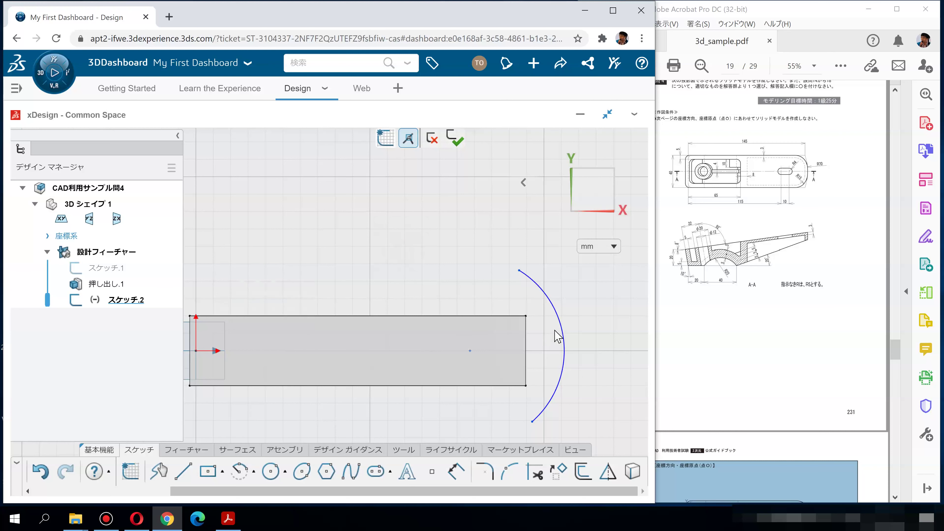
Move the arc along the X axis so that it crosses both long edges of the body inside the right end.
left_click_drag(561, 336, 595, 349)
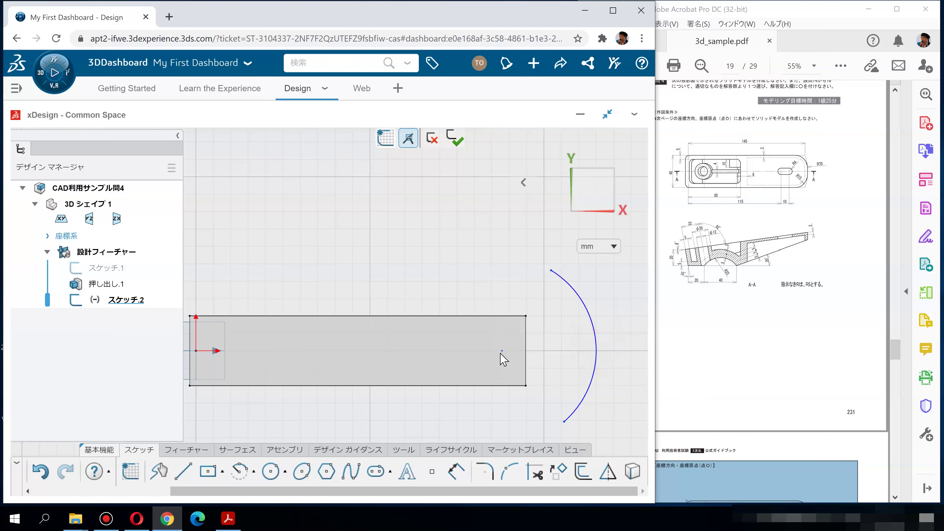
left_click_drag(503, 352, 362, 352)
left_click(565, 362)
scroll(575, 436, "down", 2)
left_click_drag(506, 395, 404, 395)
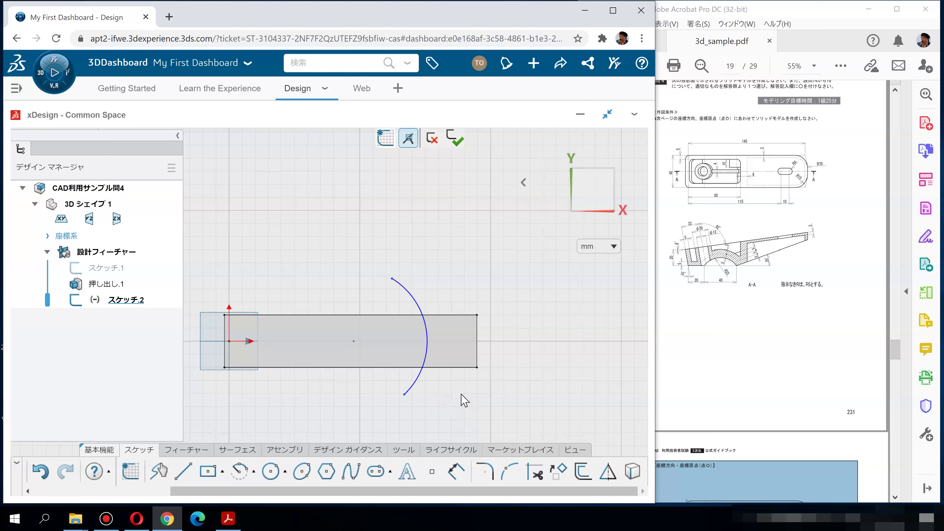
scroll(427, 329, "up", 3)
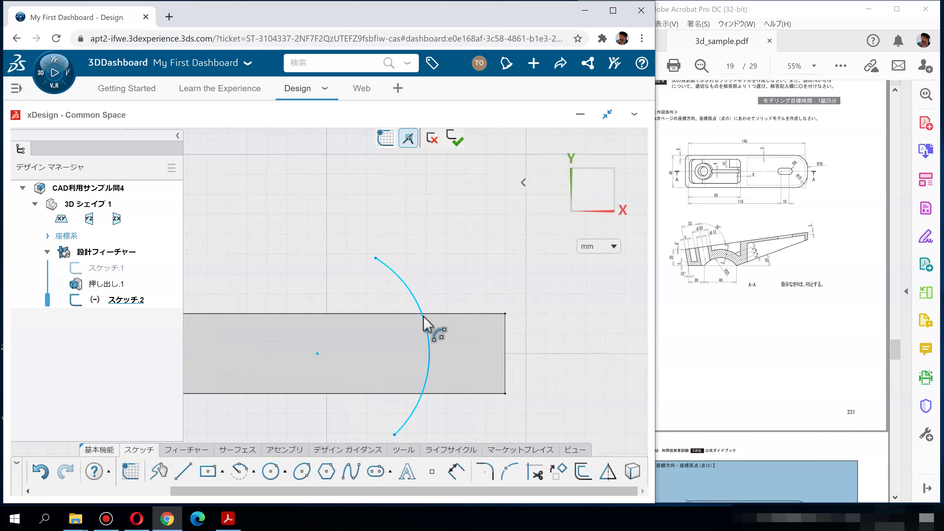
Trim both arc ends that extend beyond the body's long edges.
left_click(537, 477)
left_click(394, 285)
left_click_drag(440, 409, 389, 407)
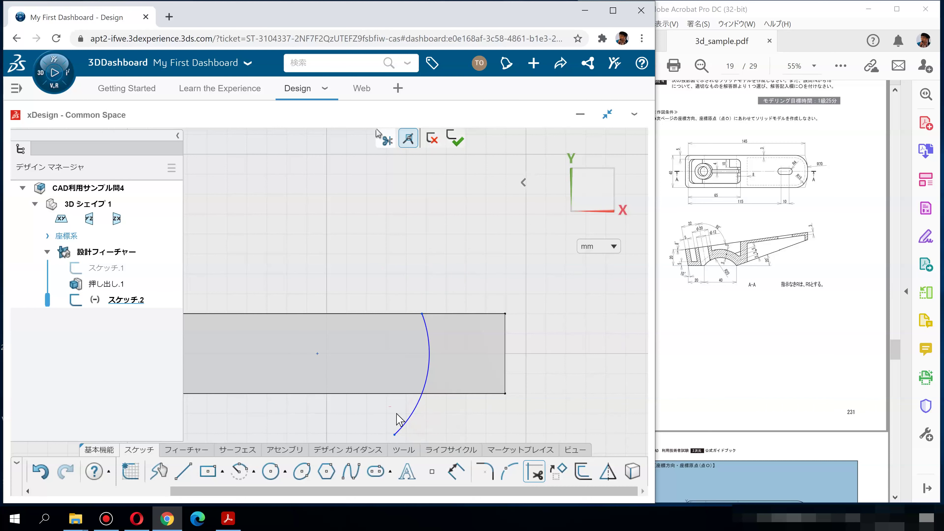
left_click(406, 420)
left_click(534, 476)
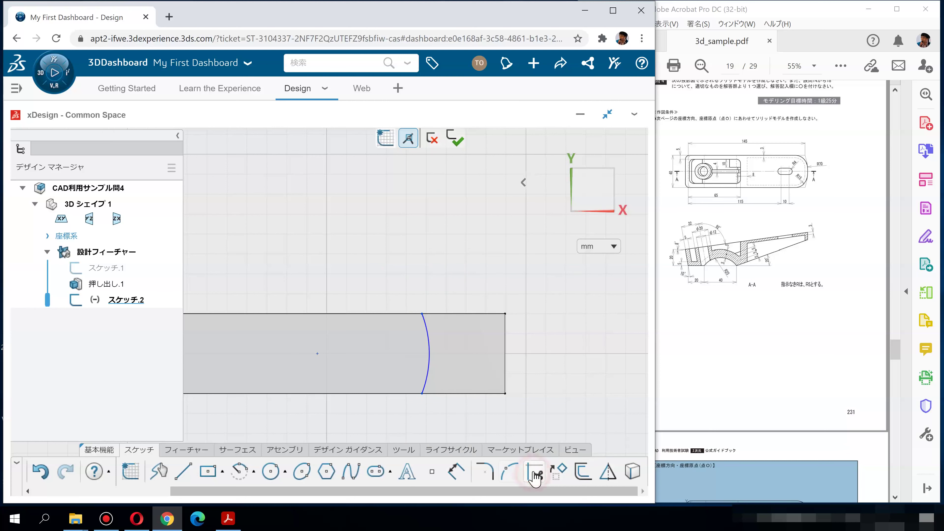
left_click(476, 427)
Dimension the horizontal distance from the origin to the arc's upper endpoint as 145 mm.
left_click(421, 313)
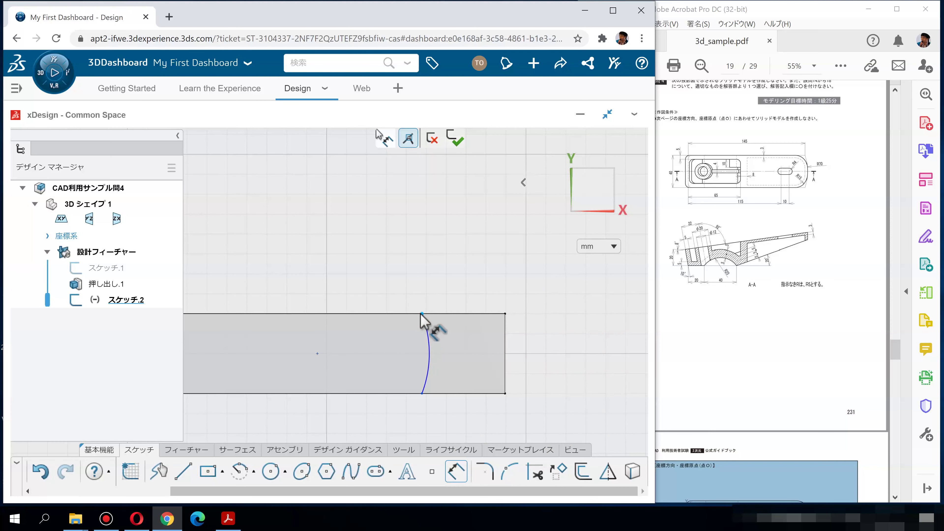
scroll(427, 312, "down", 5)
middle_click_drag(272, 305, 379, 322)
left_click(322, 339)
left_click(404, 285)
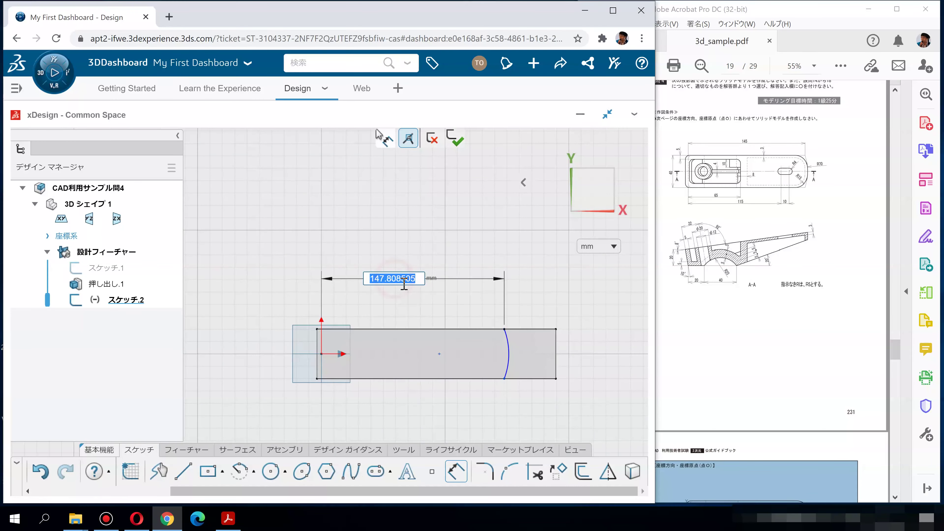
type("145")
key("Return")
left_click(522, 297)
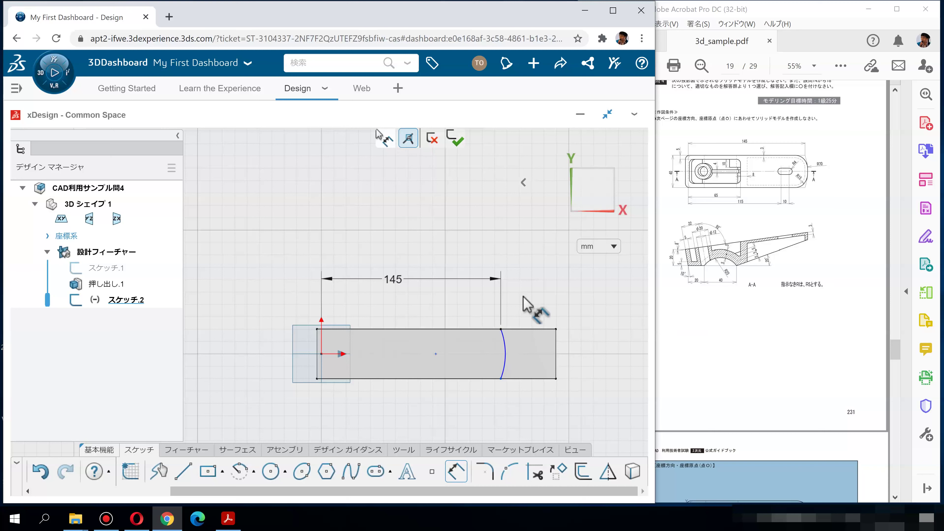
scroll(523, 296, "up", 1)
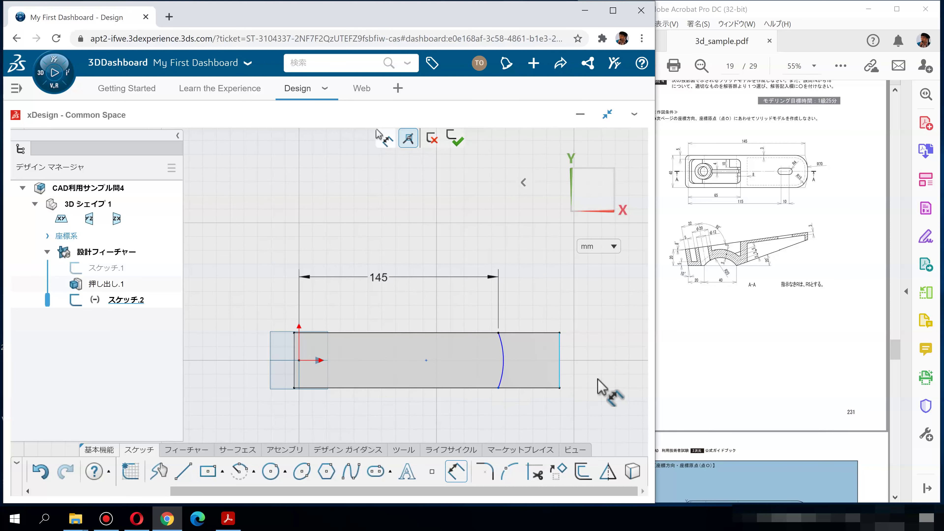
Dimension the radius of the end arc as 70 mm.
left_click(503, 354)
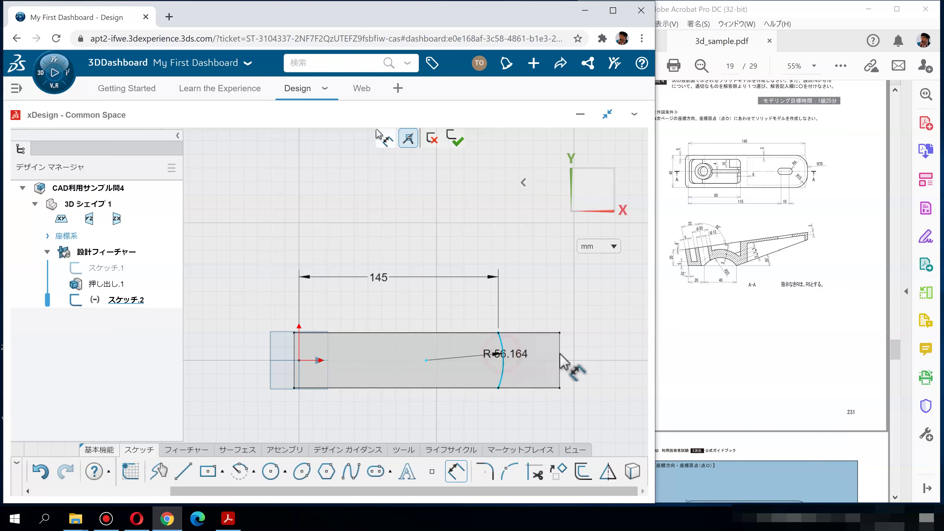
left_click(583, 352)
type("70")
key("Return")
Convert the two horizontal lines along the body's long edges to construction geometry and finish the sketch.
left_click(525, 333)
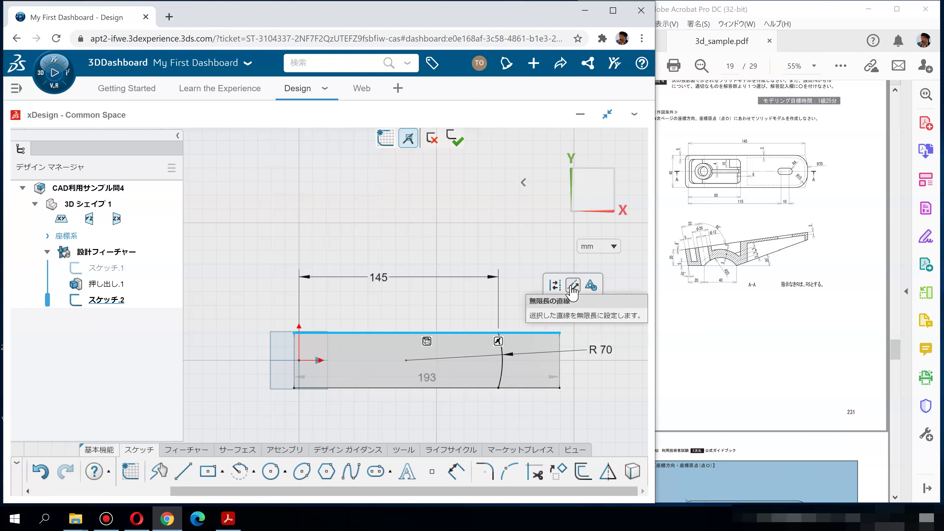
left_click(554, 285)
left_click(538, 388)
left_click(569, 342)
middle_click_drag(540, 301, 542, 208)
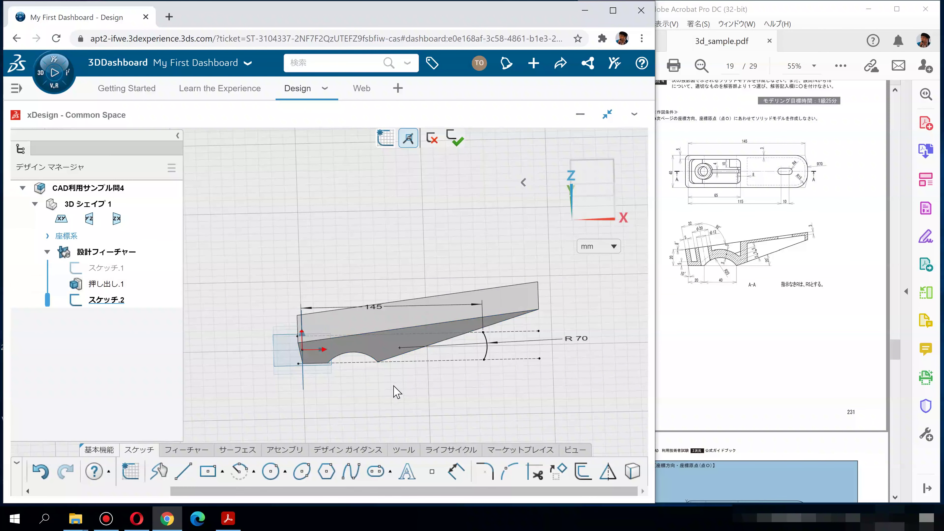
left_click(456, 139)
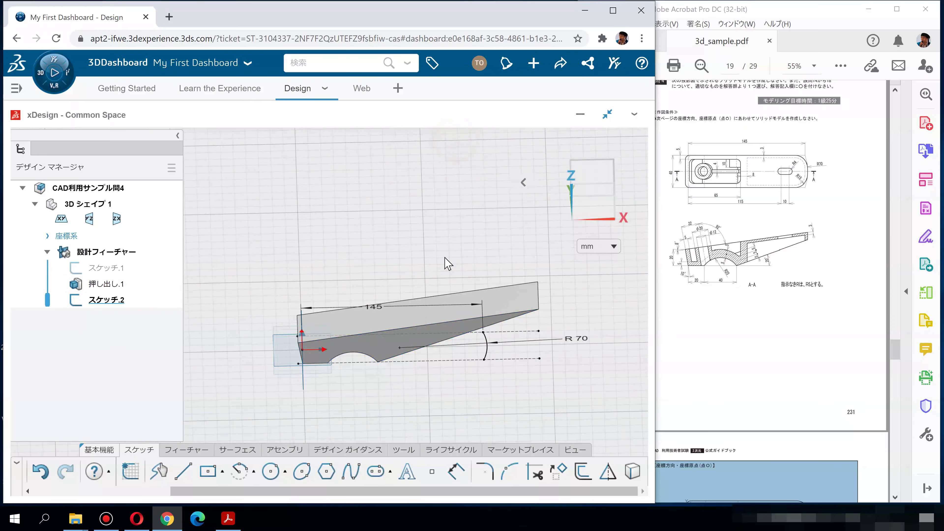
Split the body along the 70 mm radius sketch arc, using the Project (プロジェクト) option of Split Body.
left_click(189, 449)
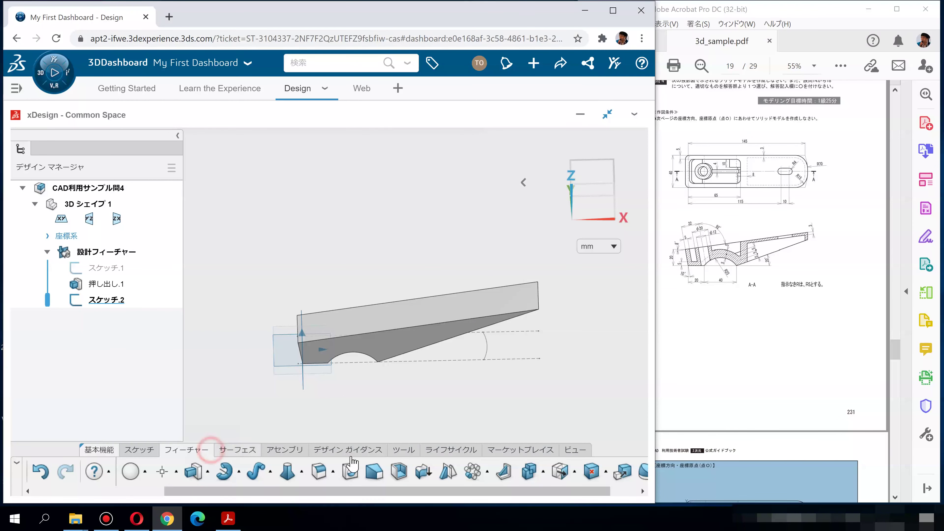
left_click_drag(527, 495, 556, 494)
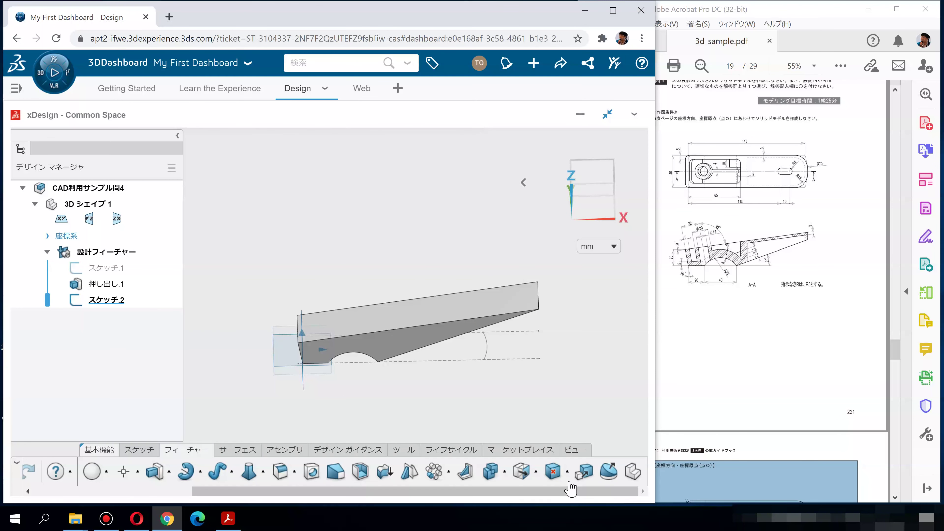
left_click(568, 471)
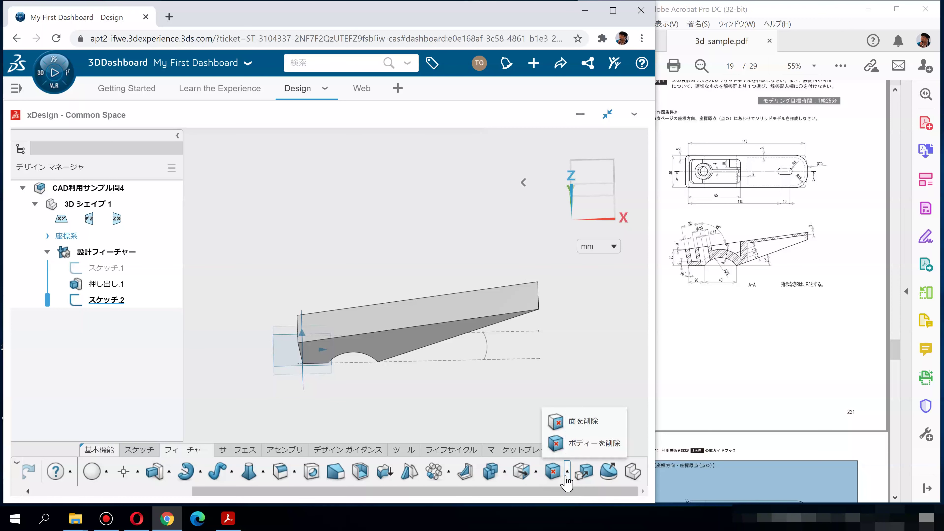
left_click(536, 472)
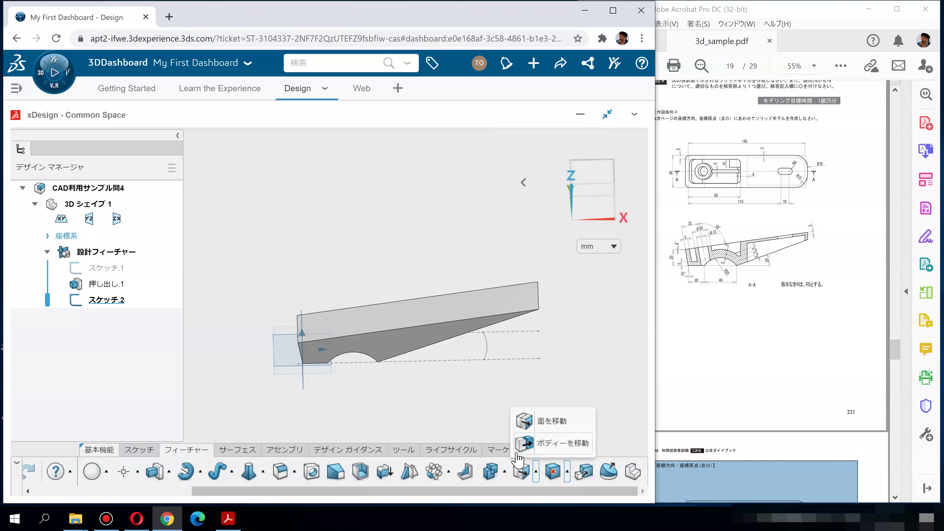
left_click(505, 471)
left_click(500, 425)
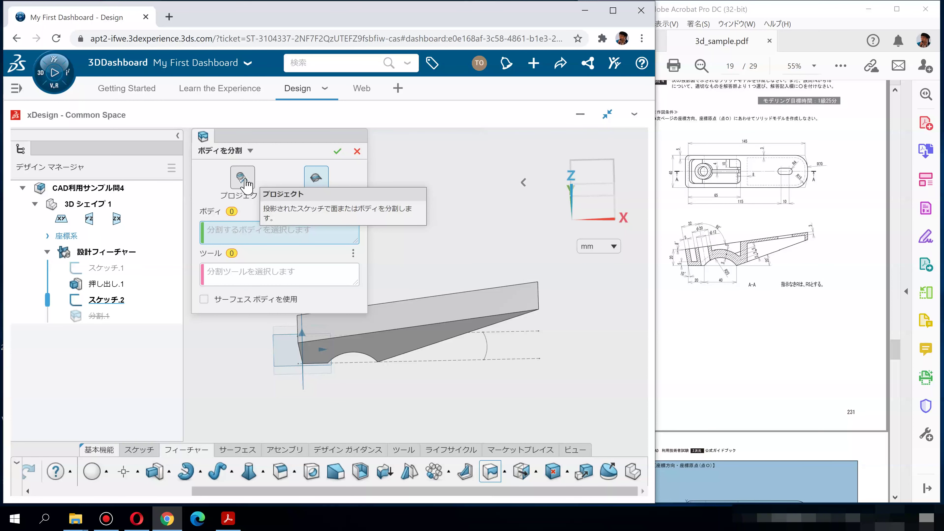
left_click(246, 183)
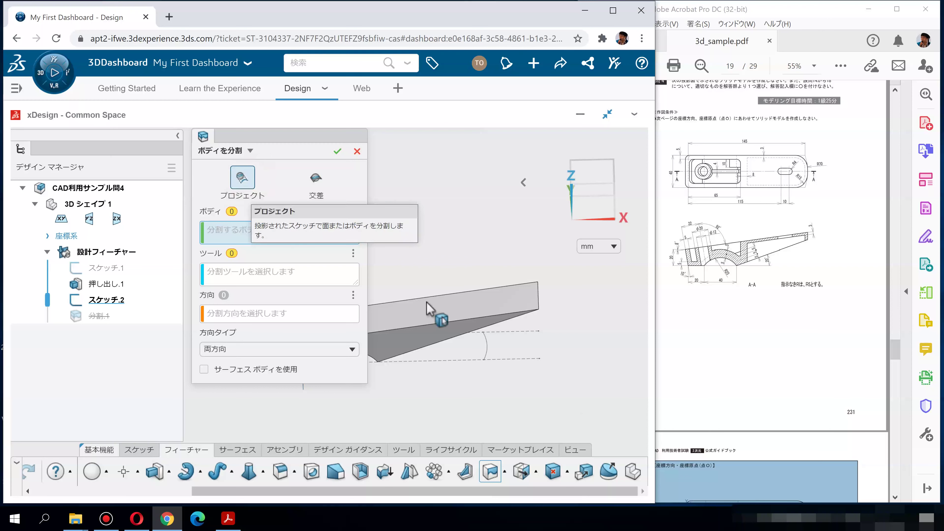
left_click(442, 331)
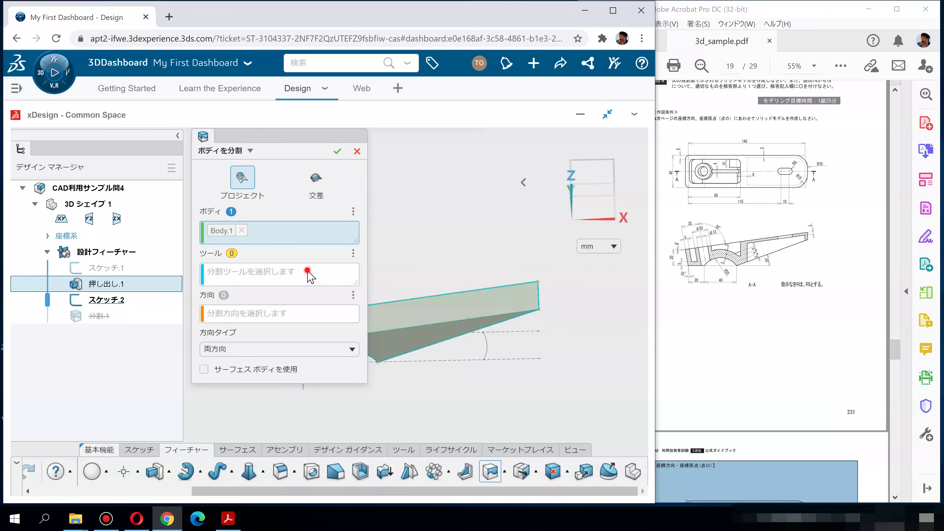
left_click(486, 344)
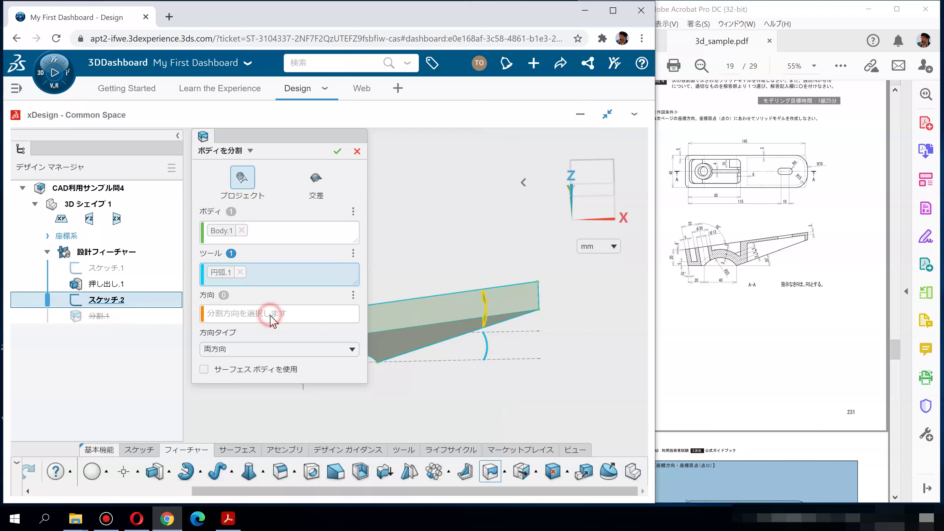
scroll(508, 369, "down", 5)
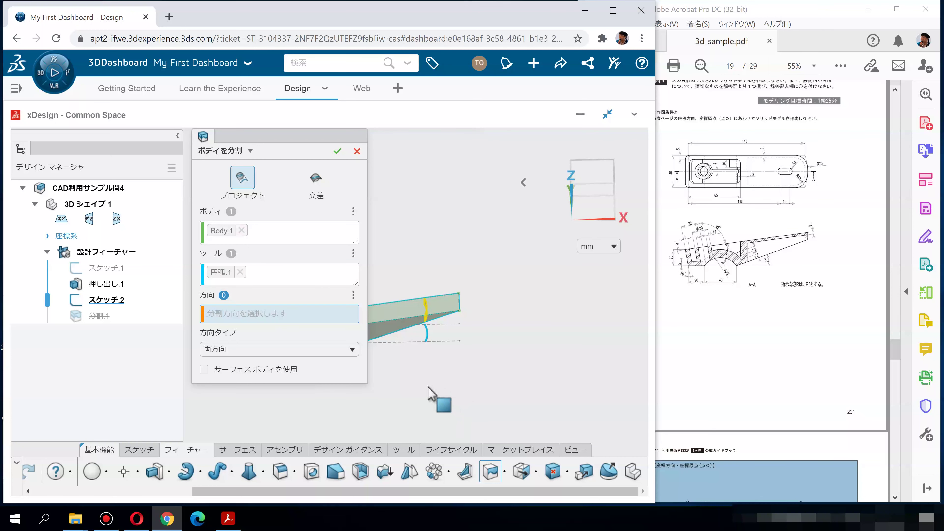
middle_click_drag(602, 396, 610, 396)
middle_click_drag(495, 405, 382, 410)
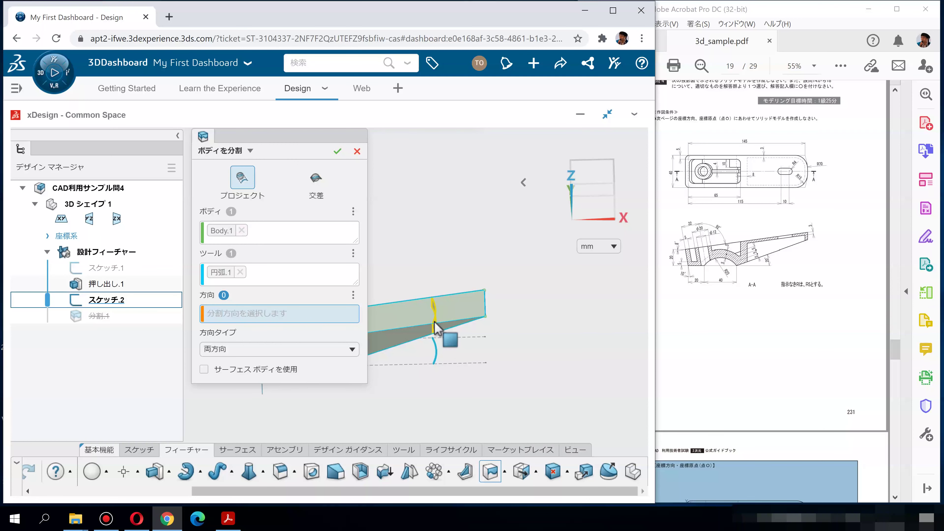
left_click(337, 151)
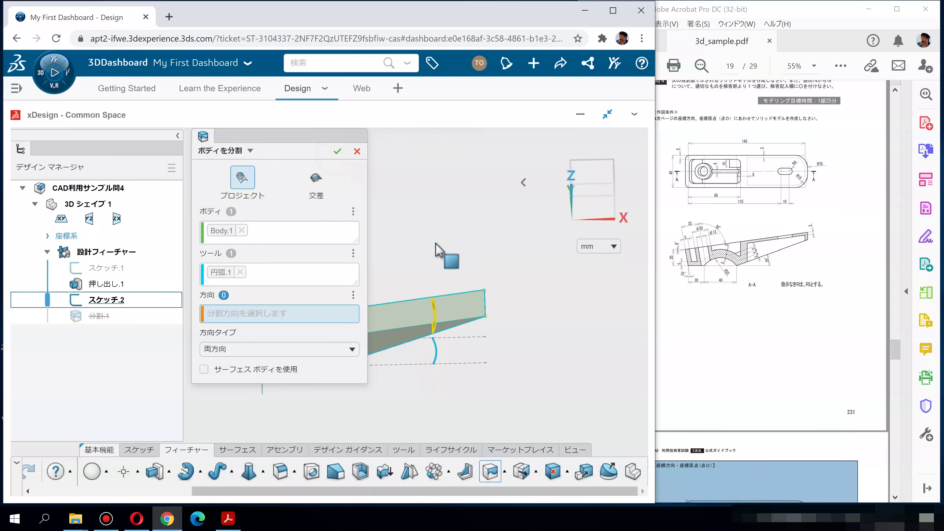
left_click(464, 312)
left_click(474, 370)
Delete the split-off body beyond the arc at the thin end.
left_click(567, 472)
left_click(572, 442)
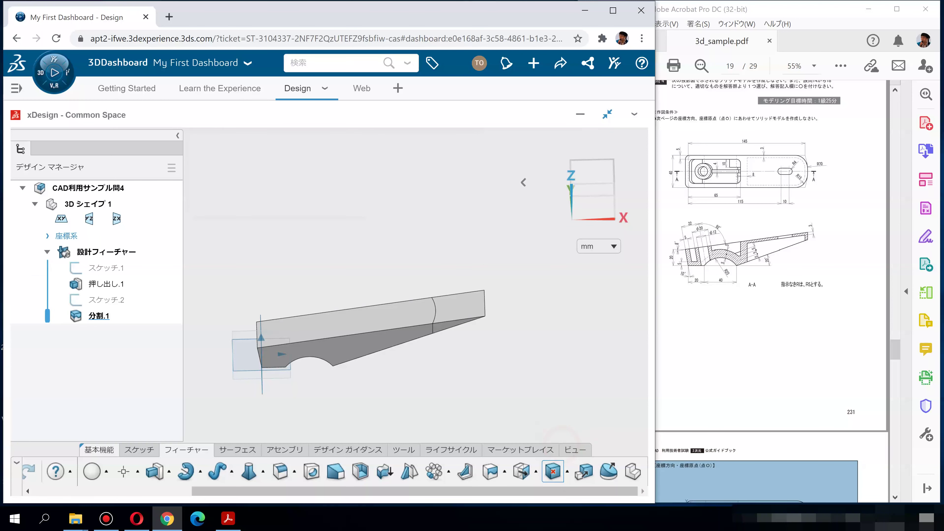
left_click(470, 316)
left_click(337, 153)
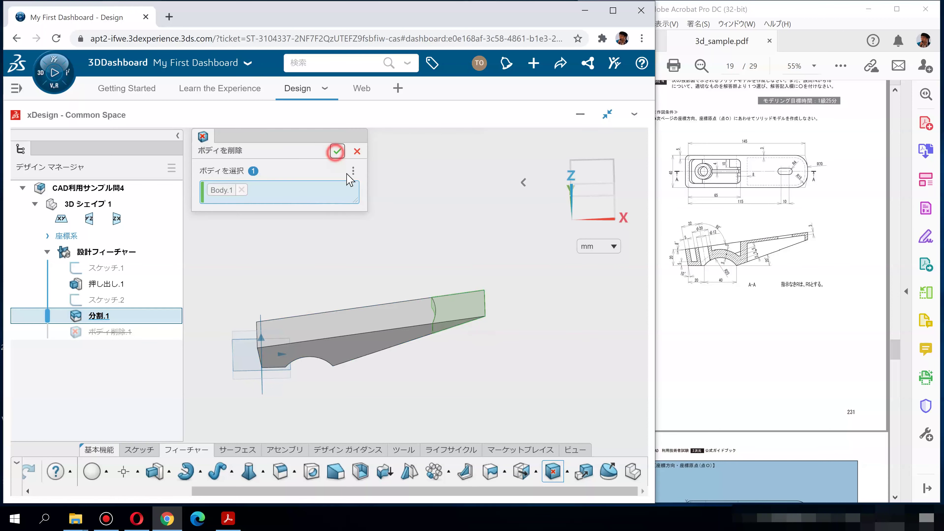
left_click(460, 263)
Fillet the two short vertical corner edges at the body's curved thin end with a constant radius.
left_click(589, 197)
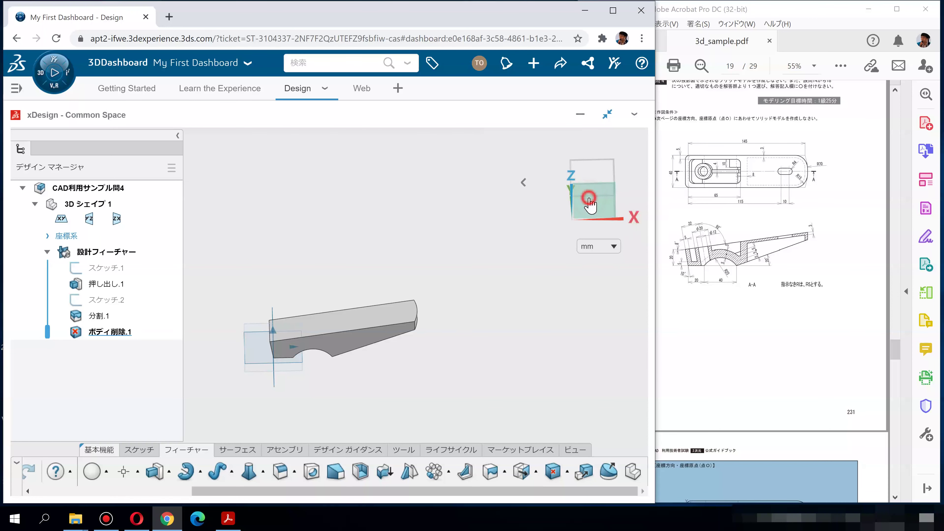
scroll(356, 330, "up", 3)
middle_click_drag(378, 337, 395, 443)
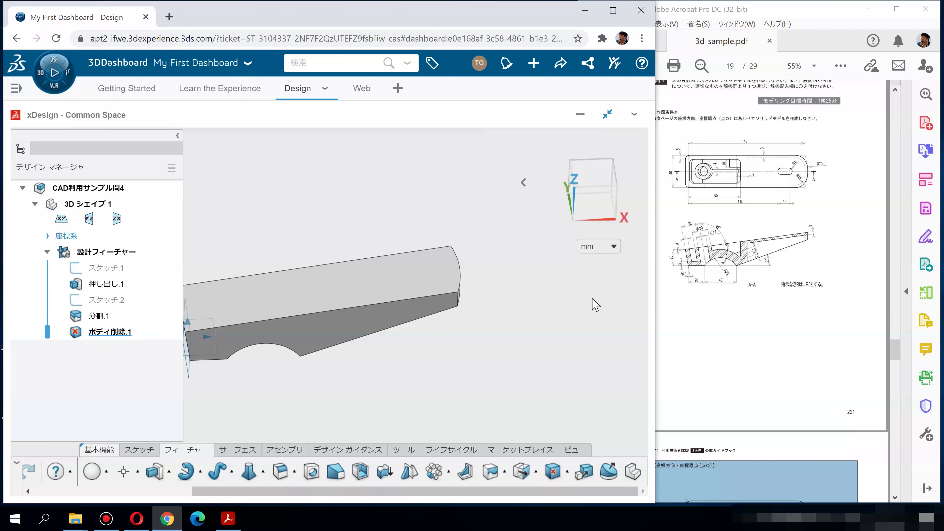
scroll(456, 312, "up", 2)
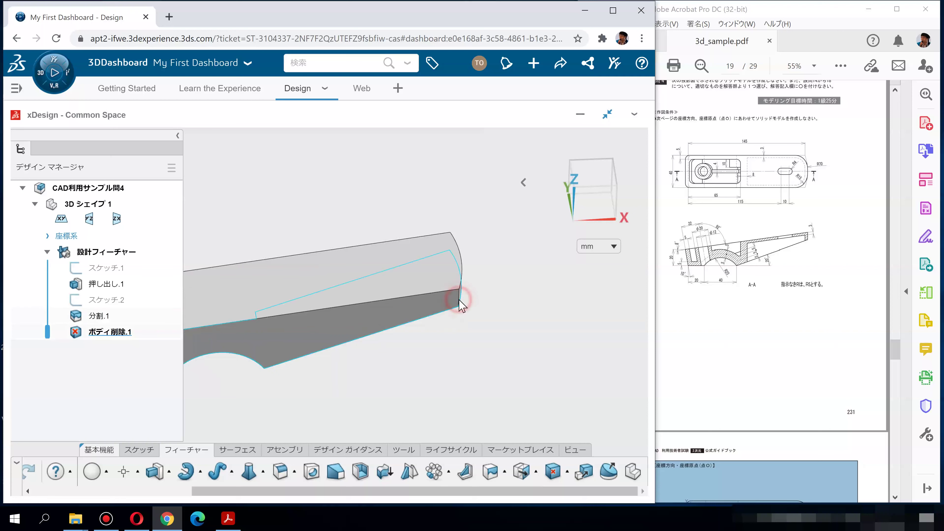
left_click(460, 304)
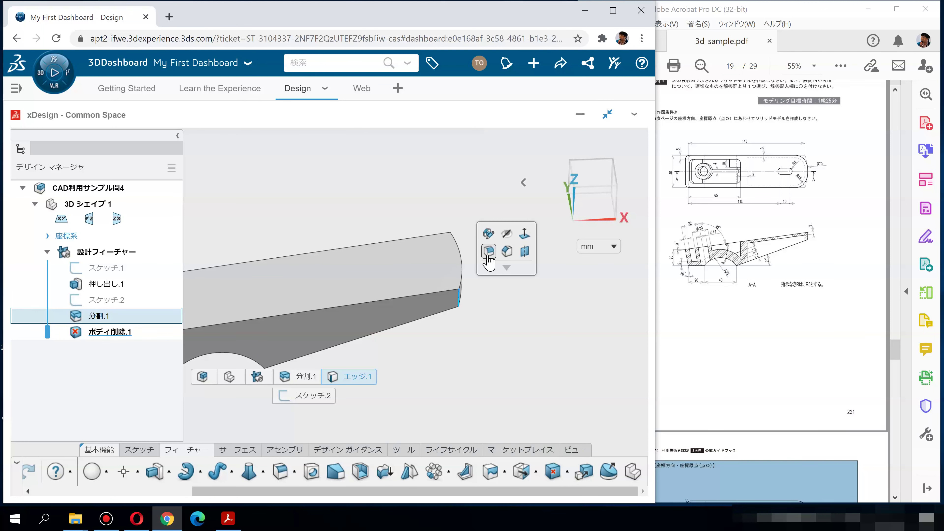
left_click(487, 253)
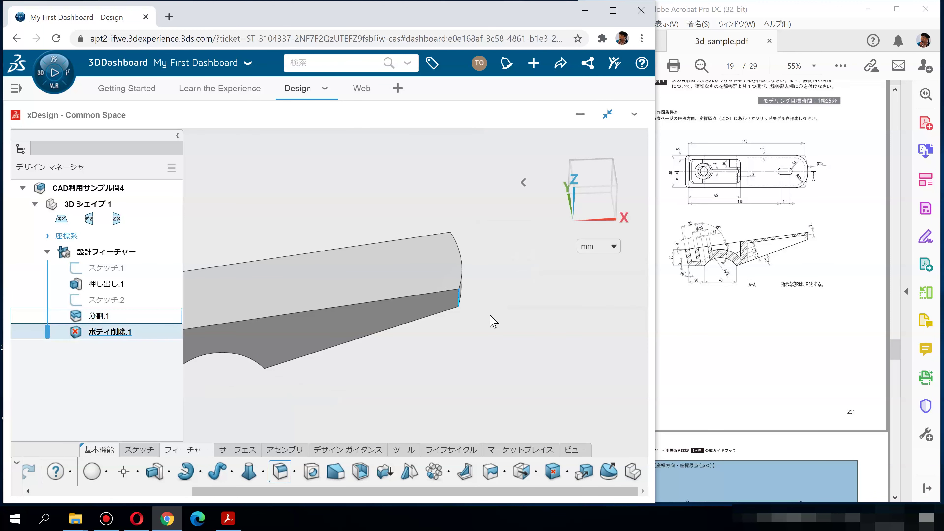
middle_click_drag(422, 371, 482, 231)
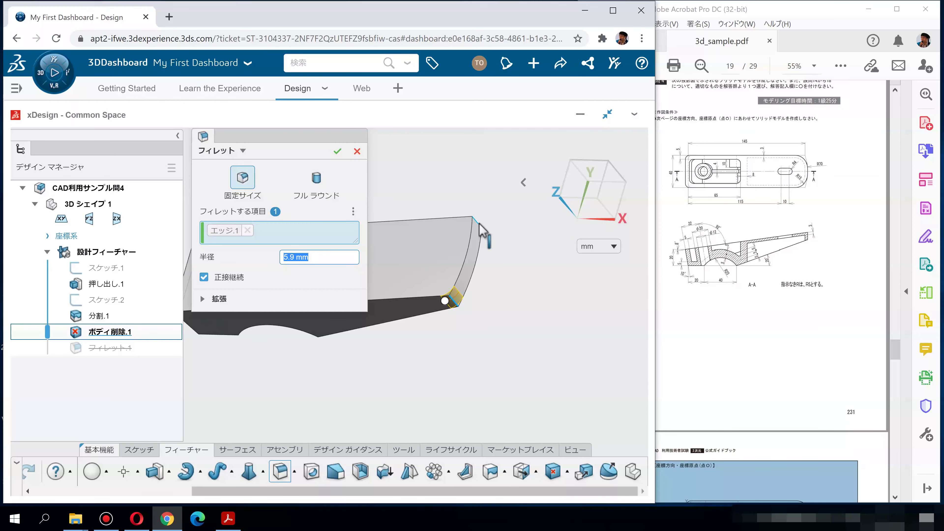
left_click(478, 223)
left_click(328, 264)
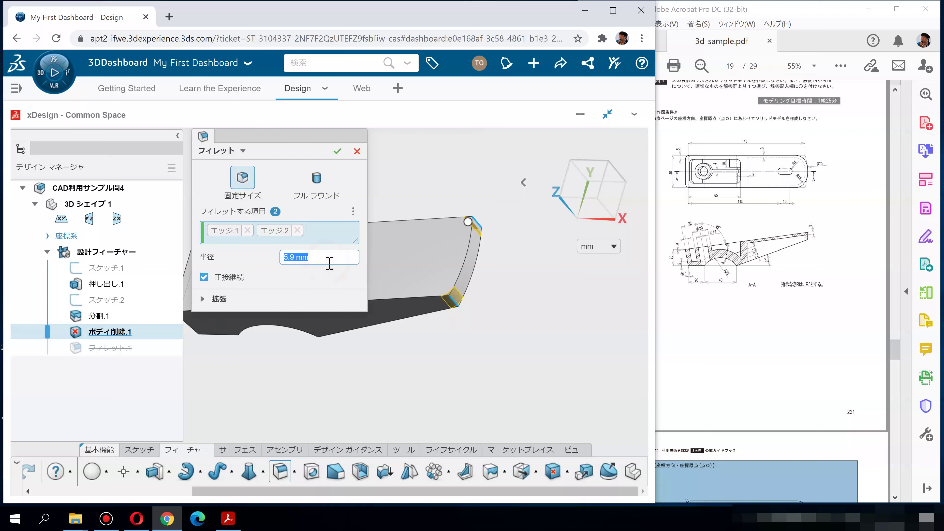
key("Return")
key("Return")
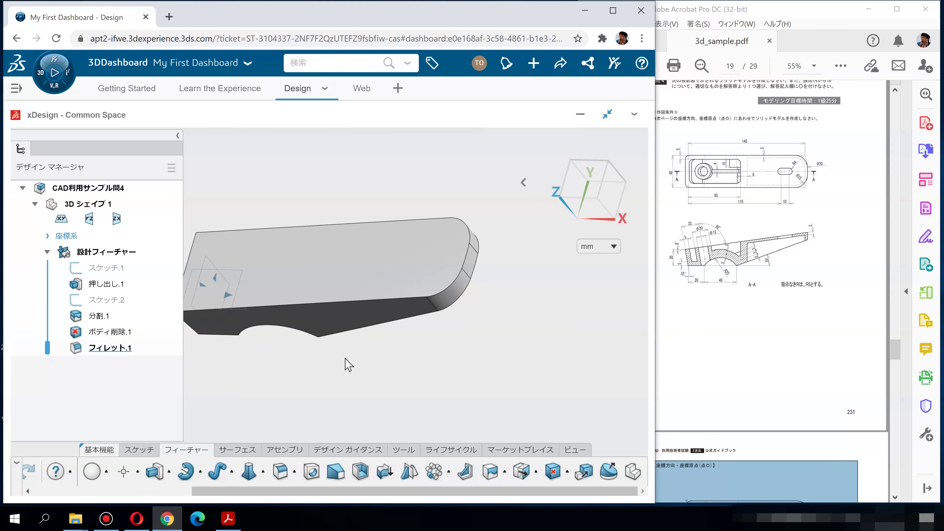
Create a reference plane offset 65 mm from the YZ plane, crossing the body.
scroll(350, 352, "down", 3)
middle_click_drag(372, 320, 469, 330)
middle_click_drag(403, 358, 483, 335, "ctrl")
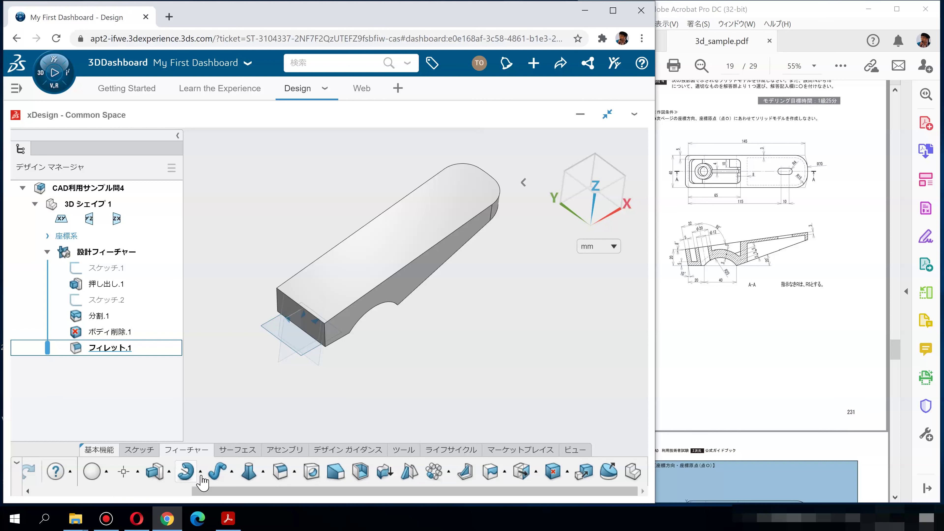
left_click(137, 471)
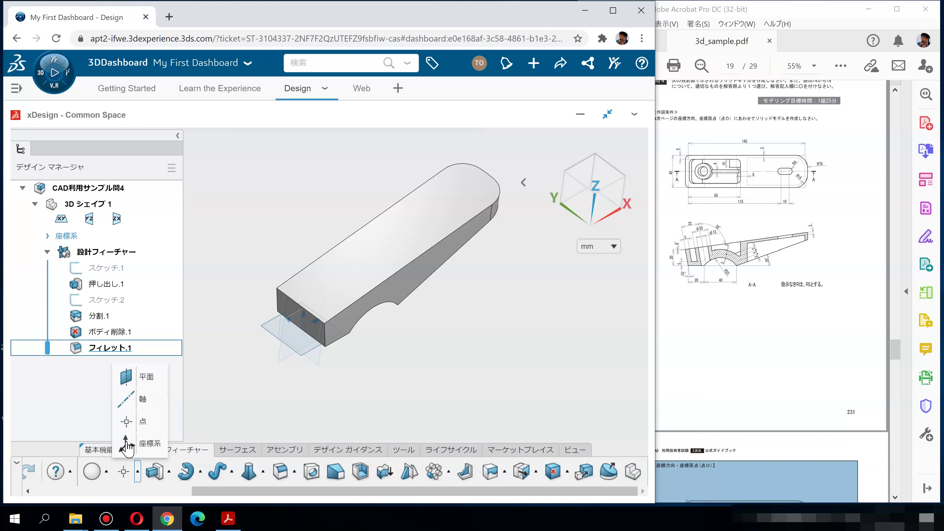
left_click(127, 377)
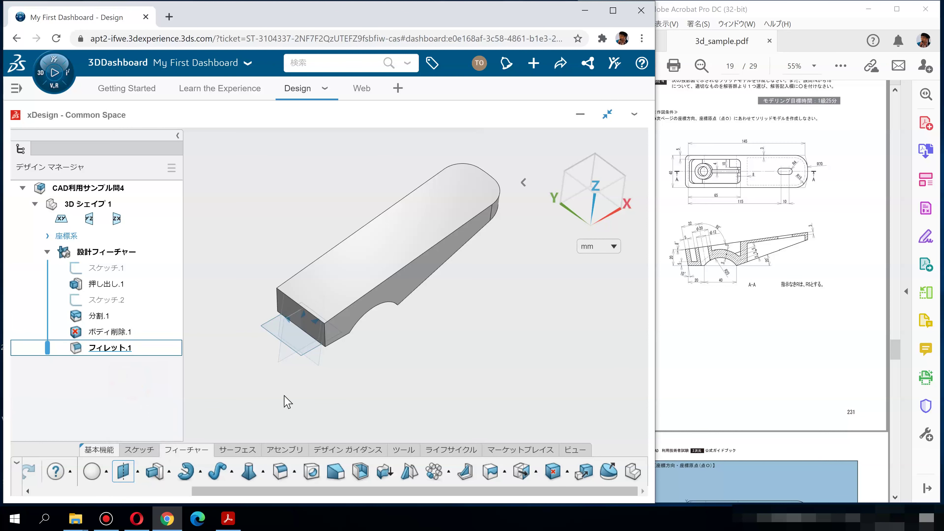
left_click(320, 363)
middle_click_drag(305, 383, 309, 383)
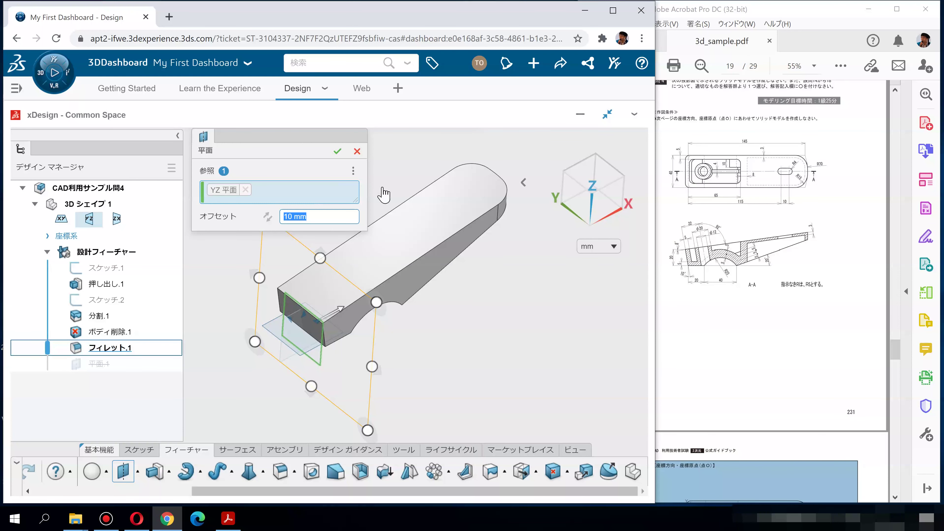
type("65")
key("Return")
Split the body with the 65 mm offset plane, using the Intersect (交差) option of Split Body.
middle_click_drag(491, 318, 475, 341)
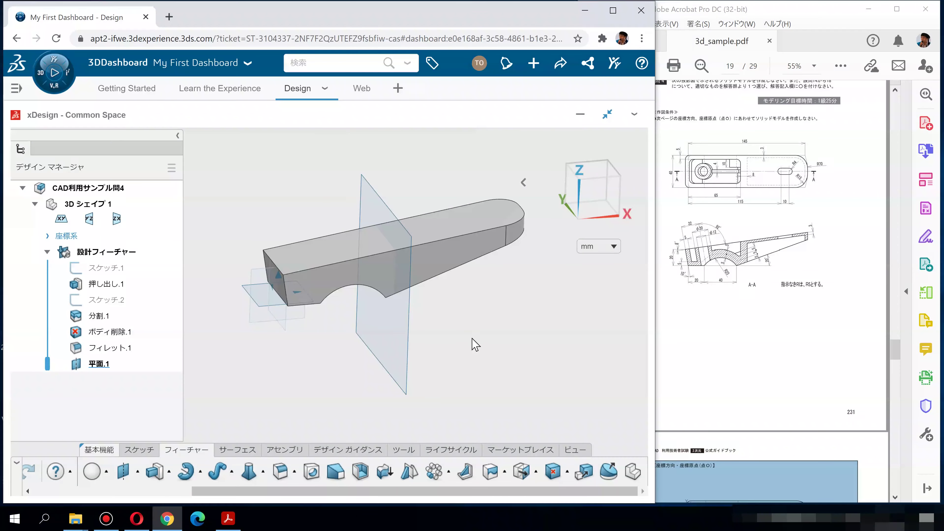
left_click(535, 471)
left_click(490, 471)
left_click(317, 177)
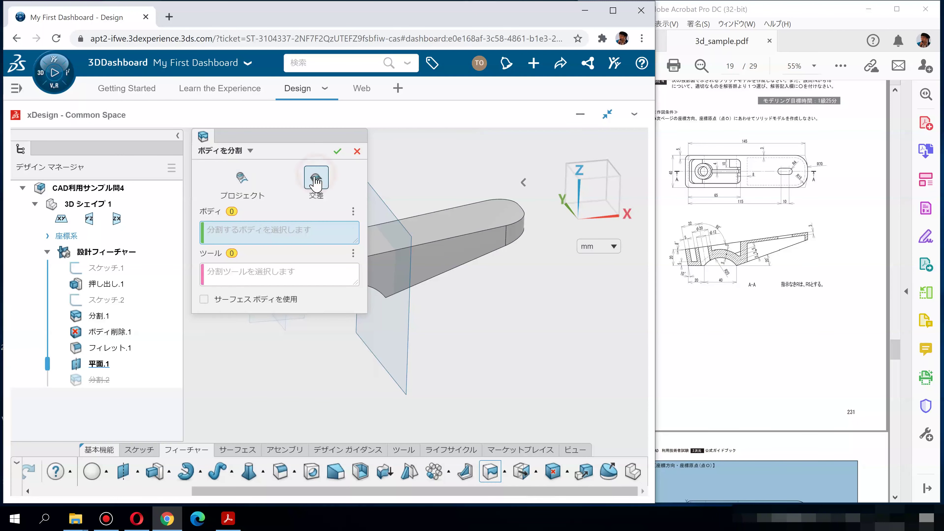
middle_click_drag(463, 379, 568, 388, "ctrl")
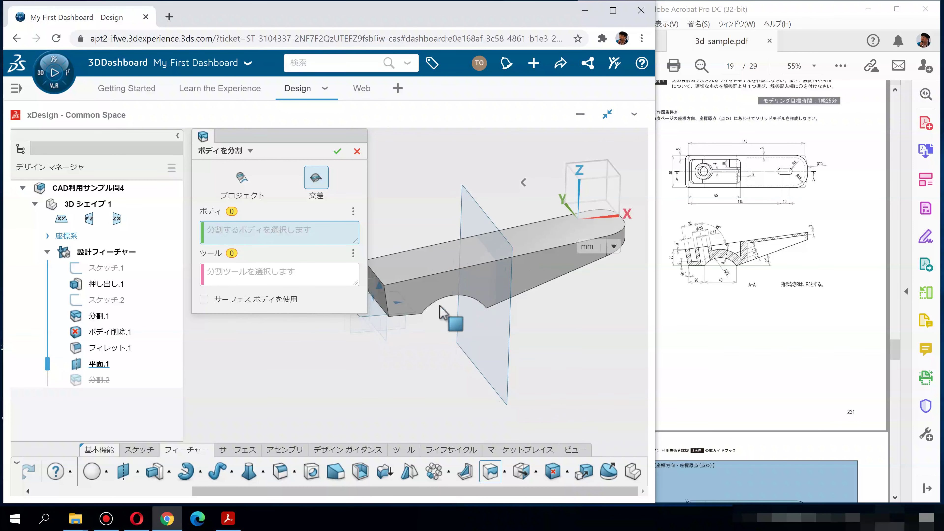
left_click(430, 302)
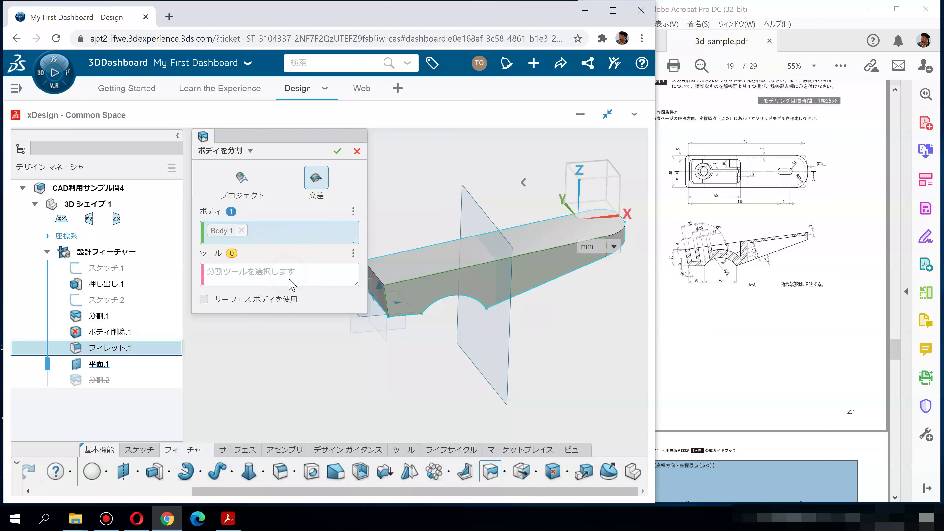
left_click(497, 385)
left_click(337, 152)
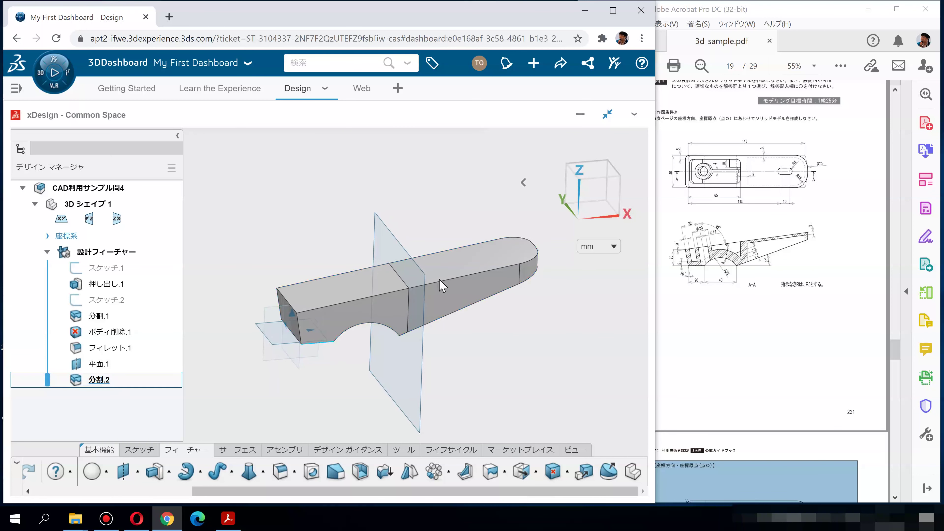
Try to hide the body on the thin side of the 65 mm split plane, and restore the model's display.
left_click(460, 293)
right_click(459, 292)
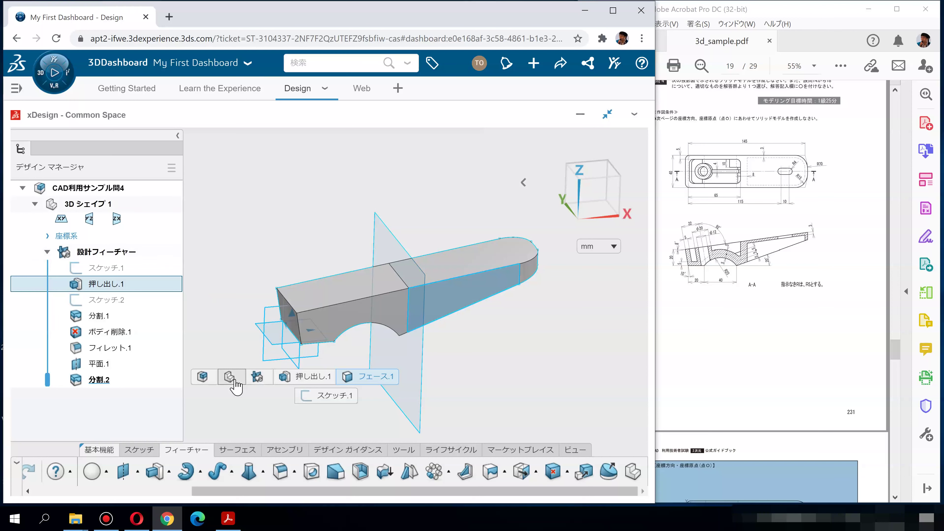
left_click(256, 378)
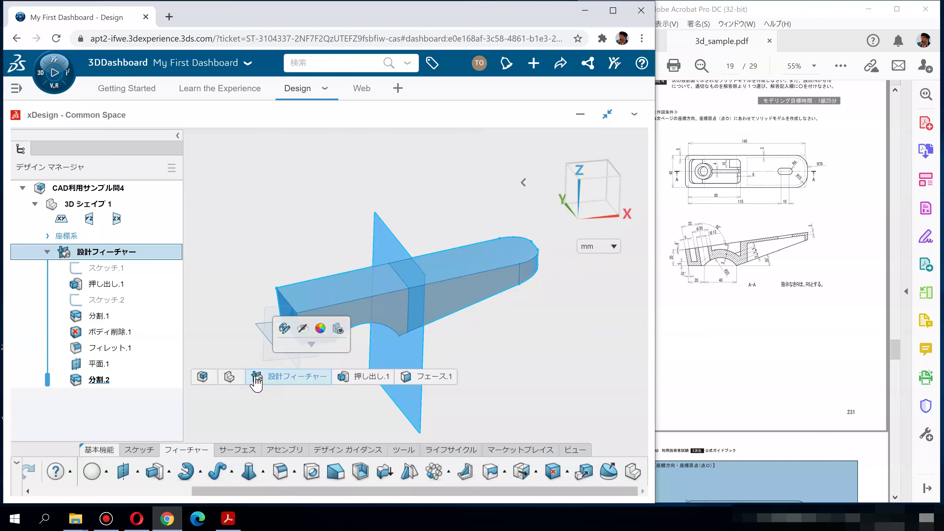
middle_click_drag(521, 348, 469, 319)
left_click(366, 380)
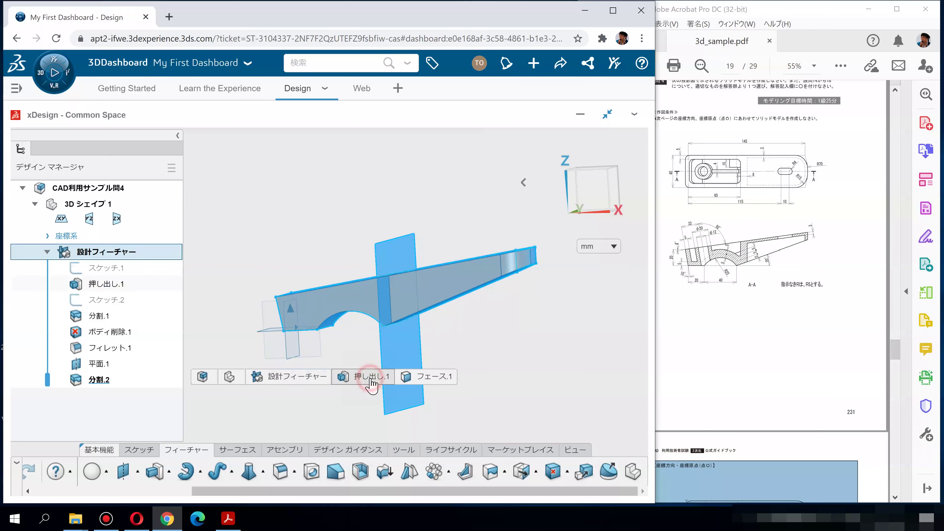
left_click(483, 348)
middle_click_drag(480, 347, 476, 375)
left_click(434, 301)
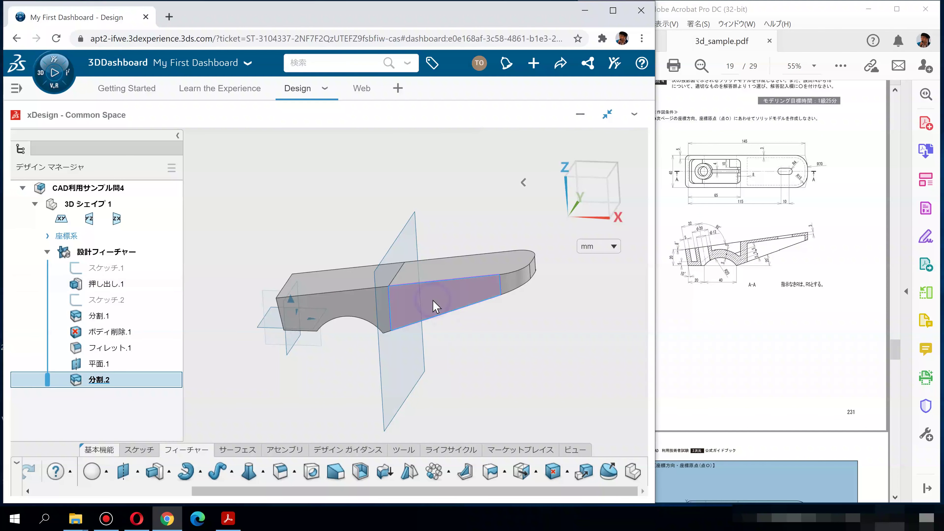
right_click(434, 301)
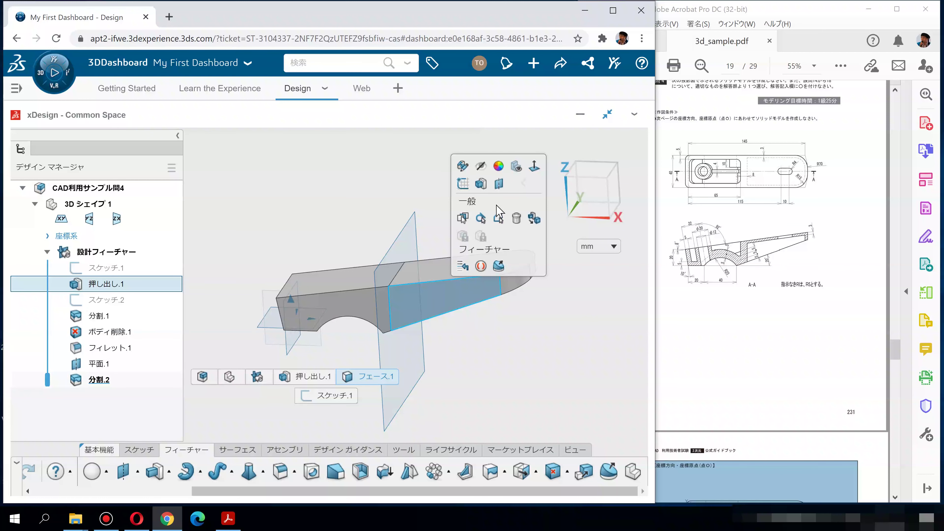
left_click(481, 166)
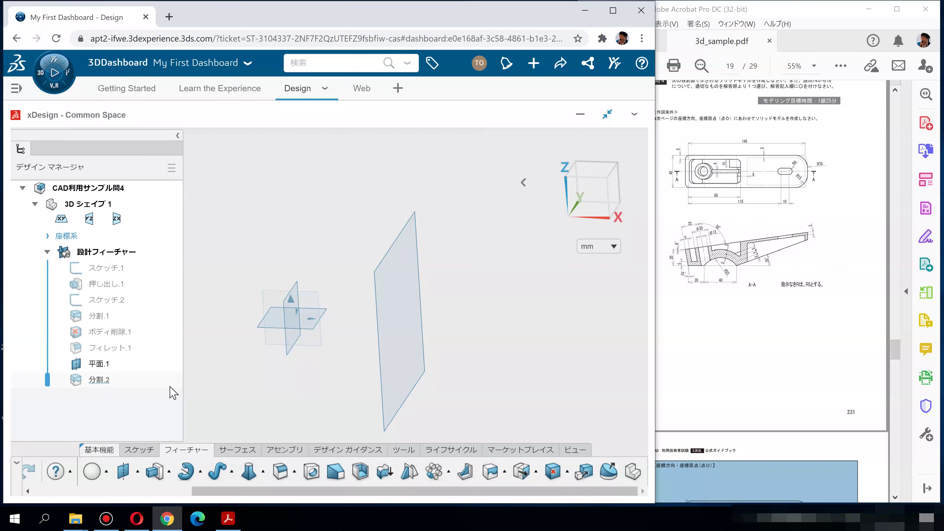
left_click(101, 383)
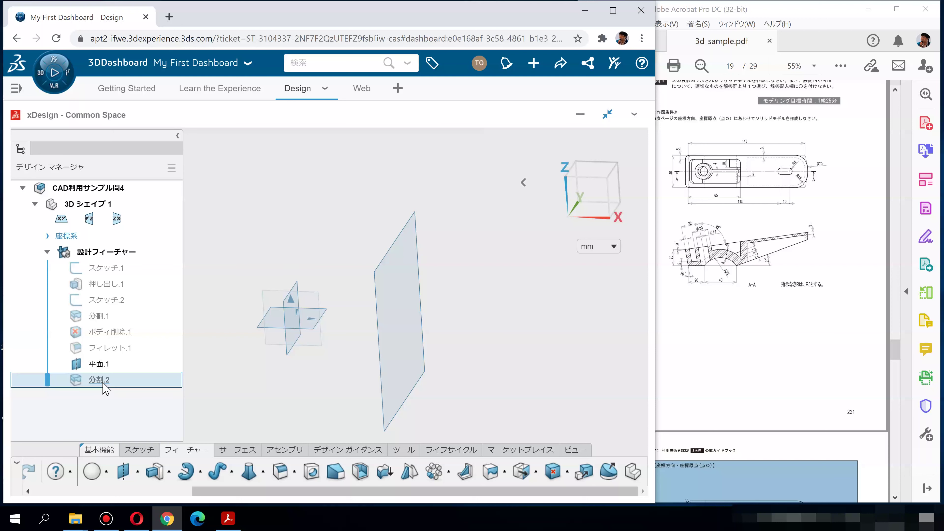
left_click(151, 266)
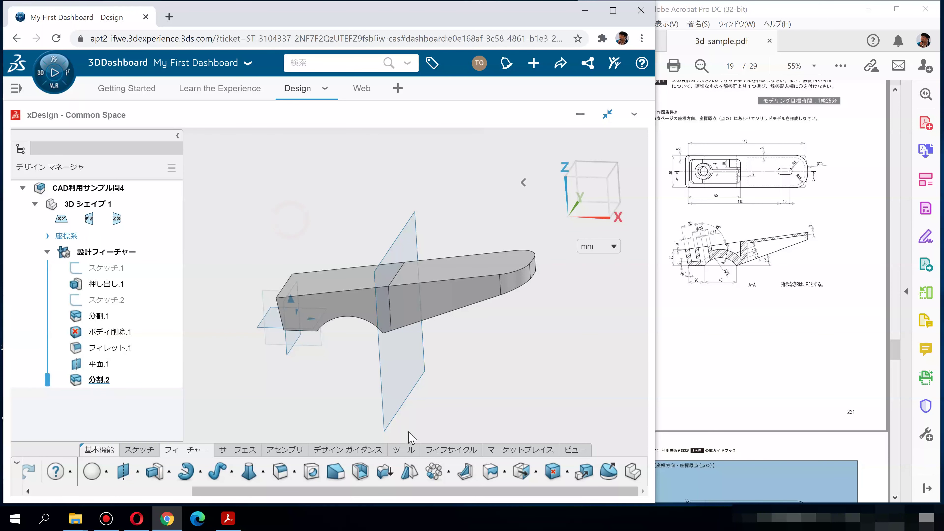
Try to shell both split bodies together with a 5 mm thickness, removing their top faces in one direction (一方向).
left_click(359, 477)
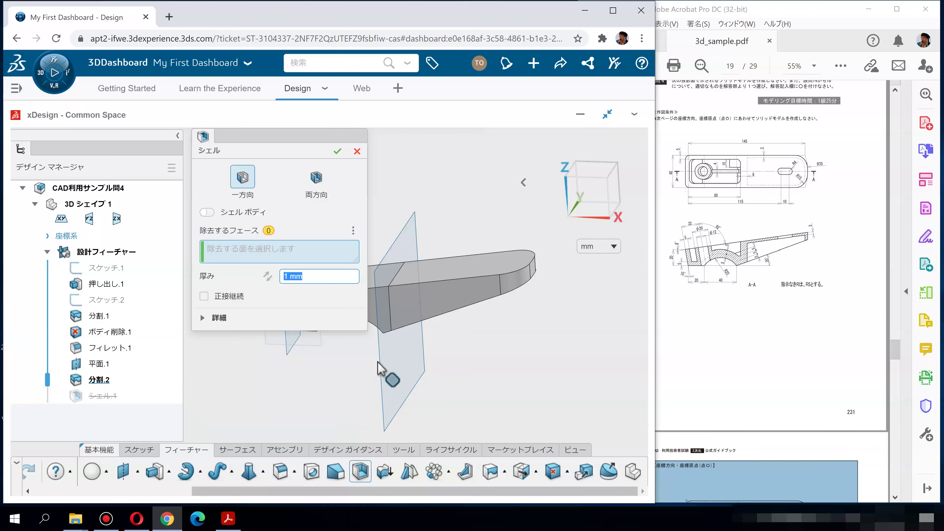
scroll(390, 275, "up", 3)
middle_click_drag(498, 318, 474, 357)
left_click(419, 325)
left_click(419, 325)
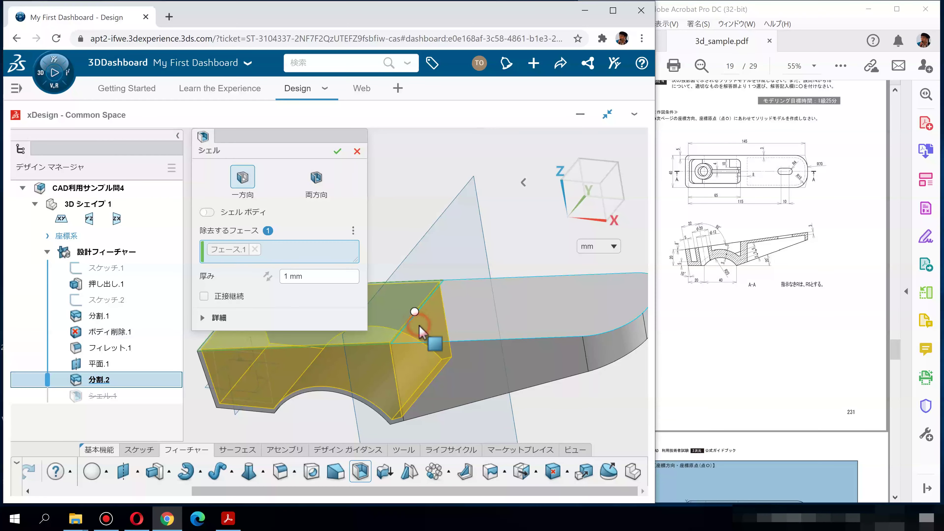
left_click(419, 327)
left_click(383, 394)
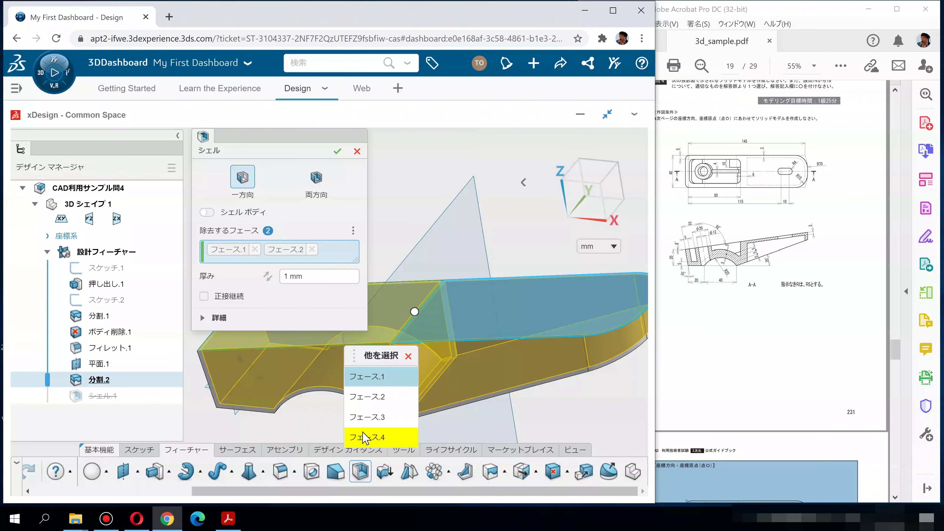
left_click(363, 419)
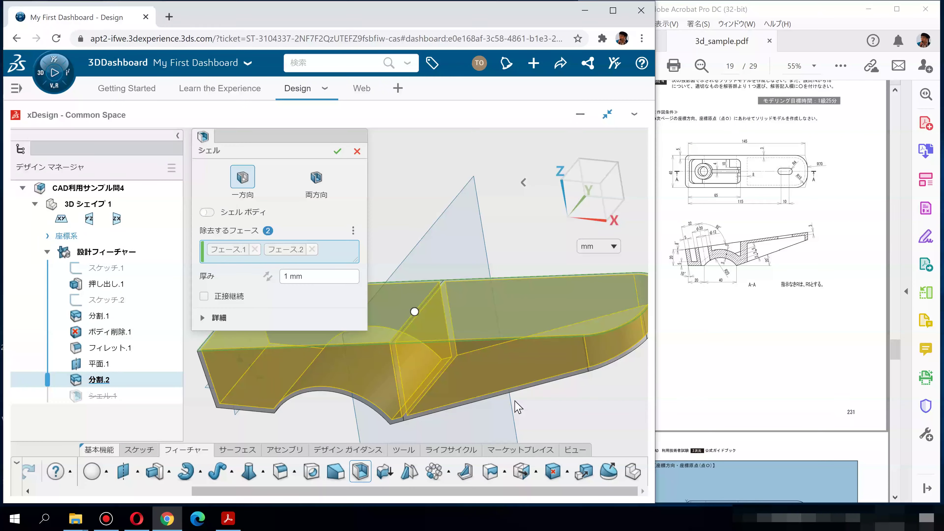
left_click(321, 275)
type("5")
left_click(337, 152)
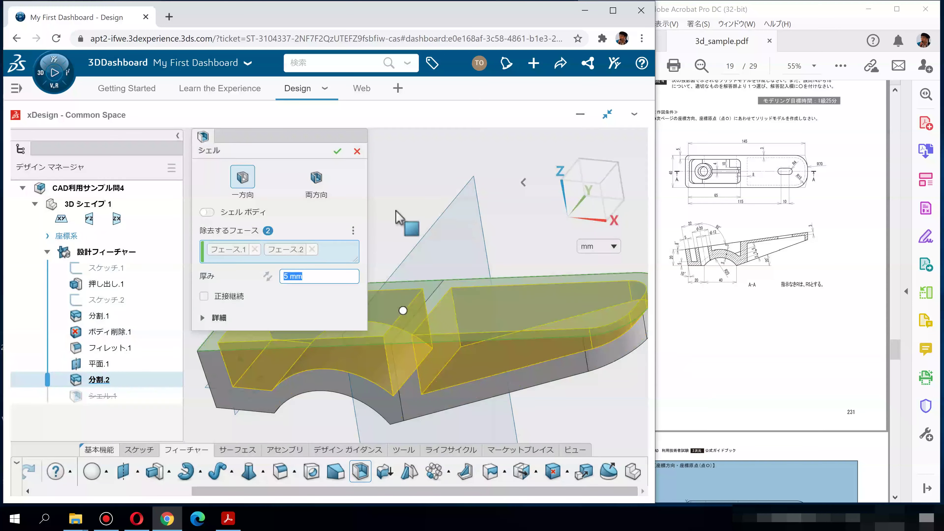
middle_click_drag(398, 280, 404, 354)
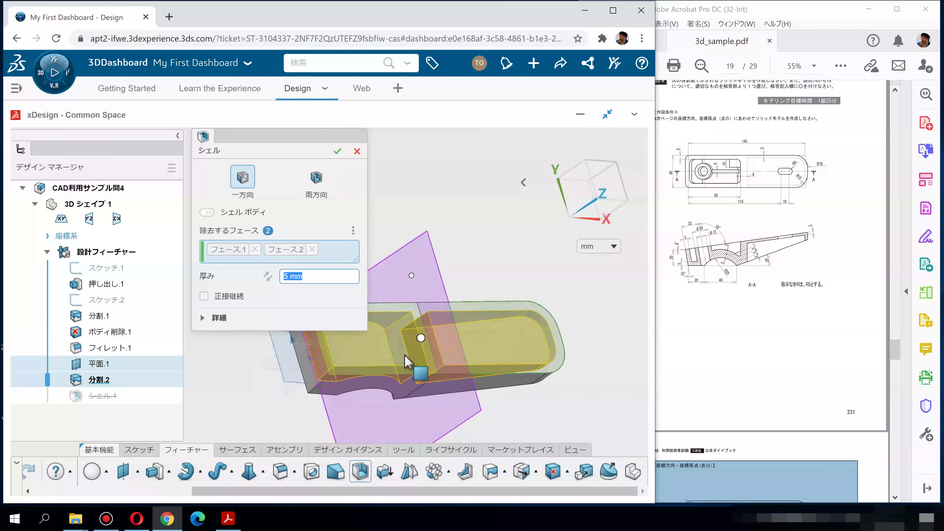
scroll(405, 356, "up", 2)
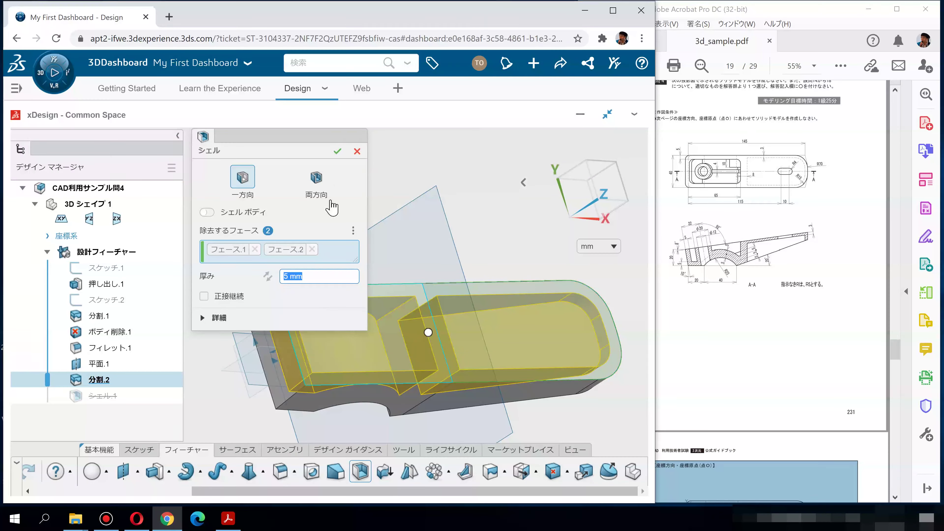
left_click(357, 151)
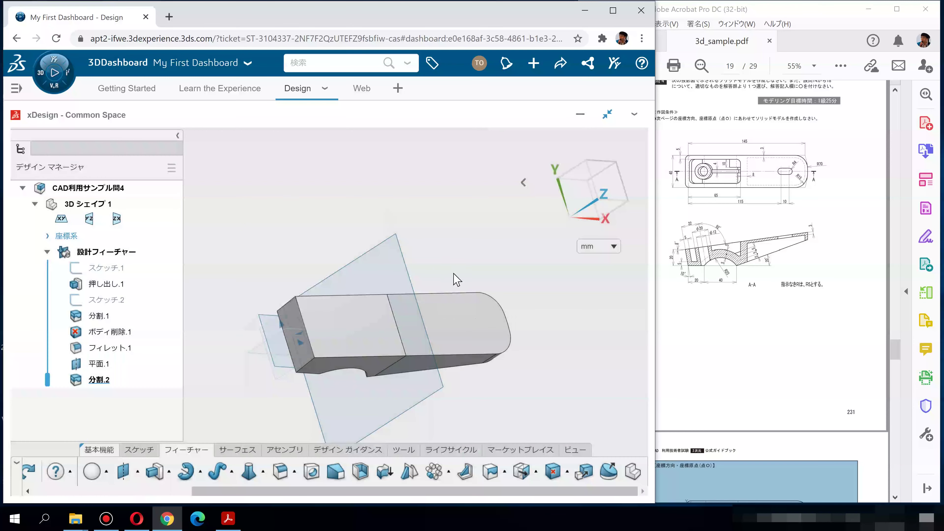
middle_click_drag(453, 276, 310, 171)
left_click(152, 368)
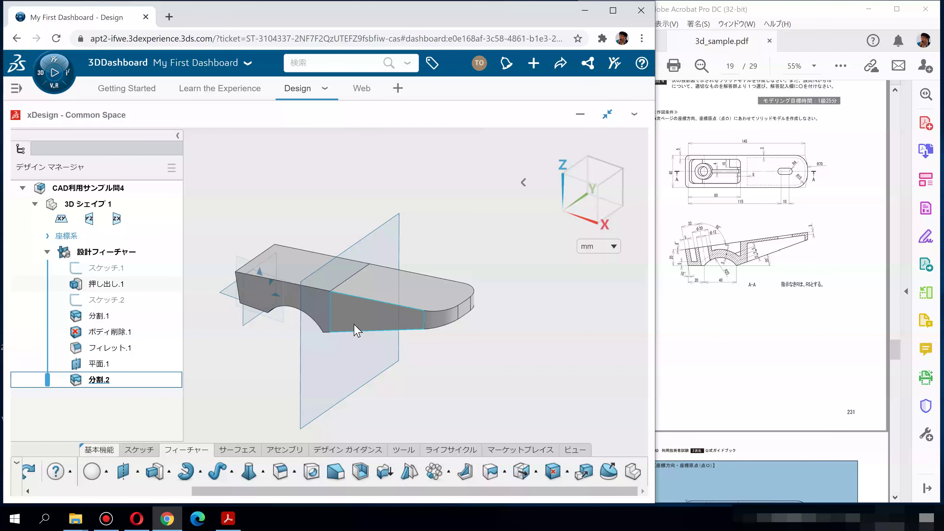
scroll(351, 317, "up", 3)
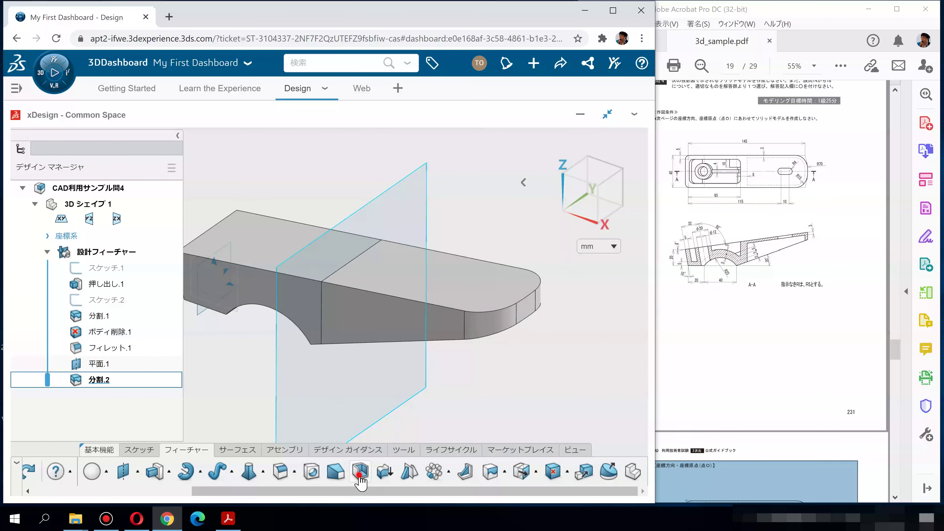
middle_click_drag(527, 278, 625, 293, "ctrl")
scroll(501, 292, "up", 5)
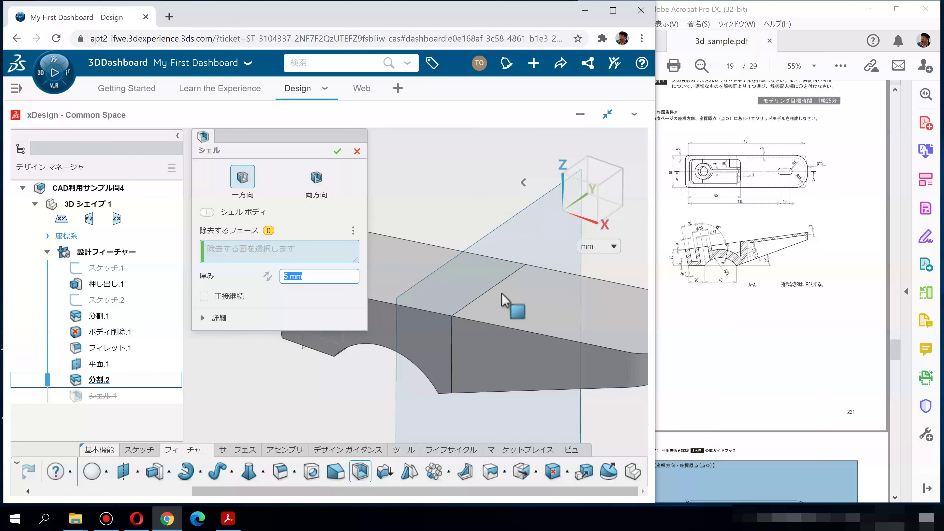
left_click(469, 312)
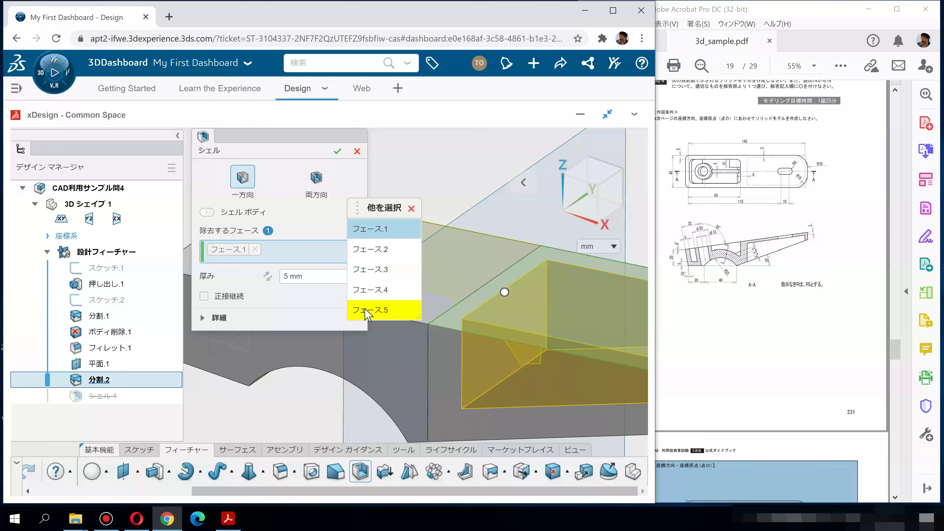
left_click(363, 296)
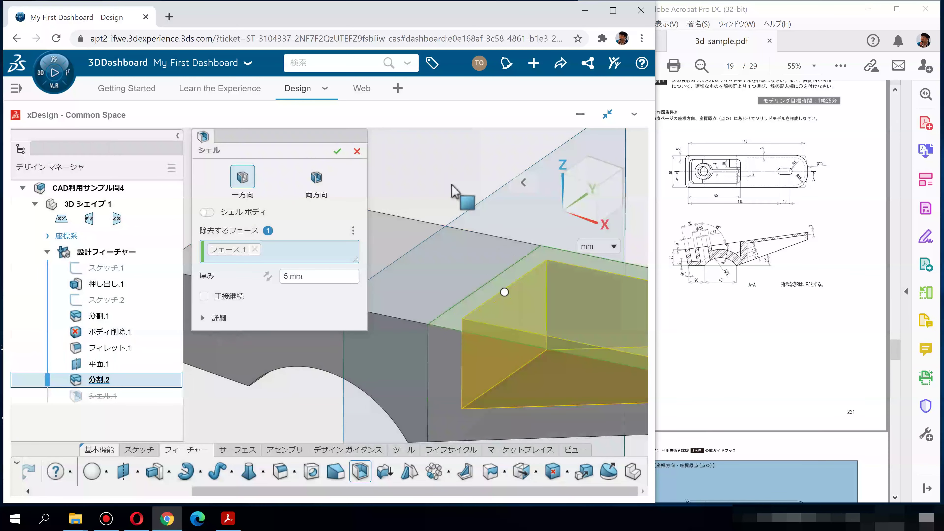
scroll(451, 193, "down", 5)
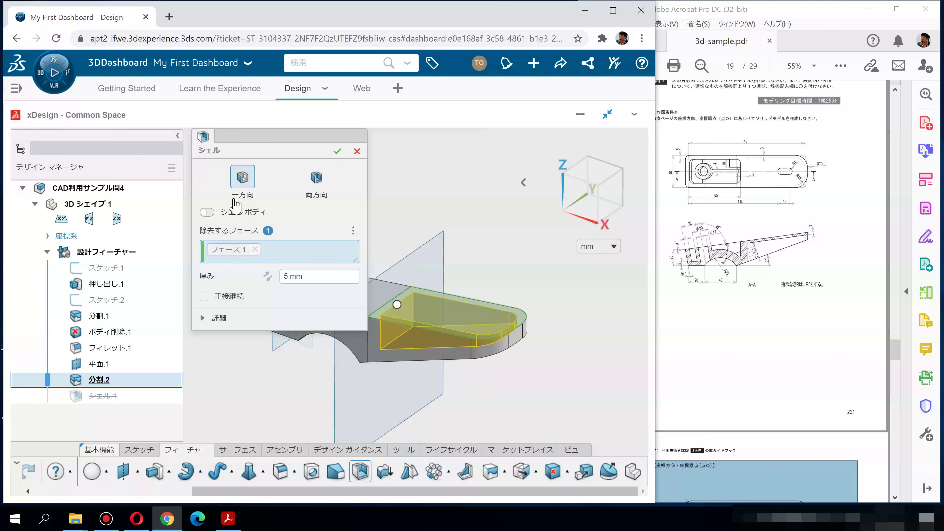
left_click(214, 215)
middle_click_drag(466, 237, 534, 250)
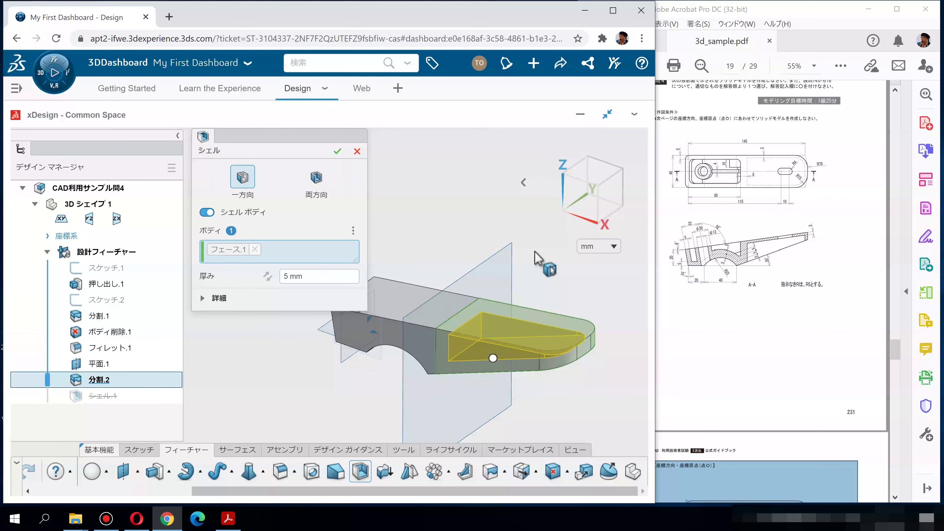
left_click(201, 295)
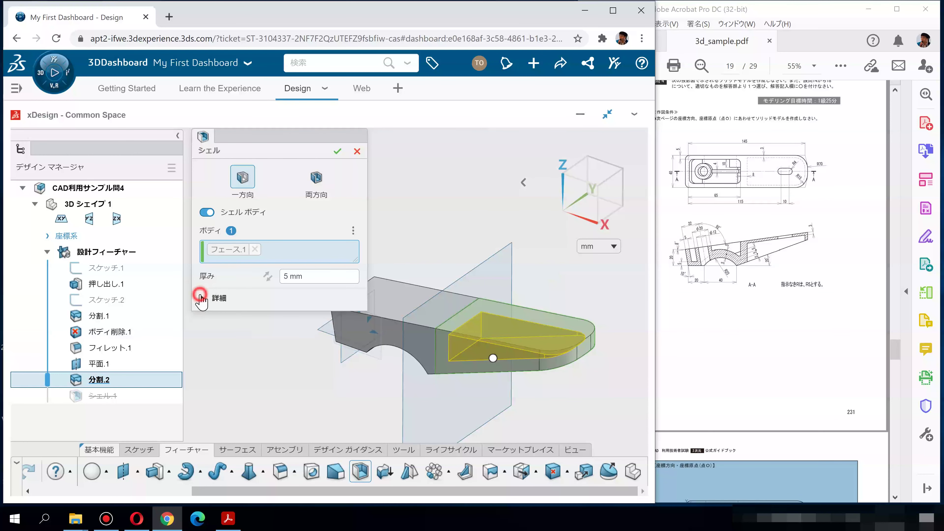
left_click(201, 295)
left_click(357, 151)
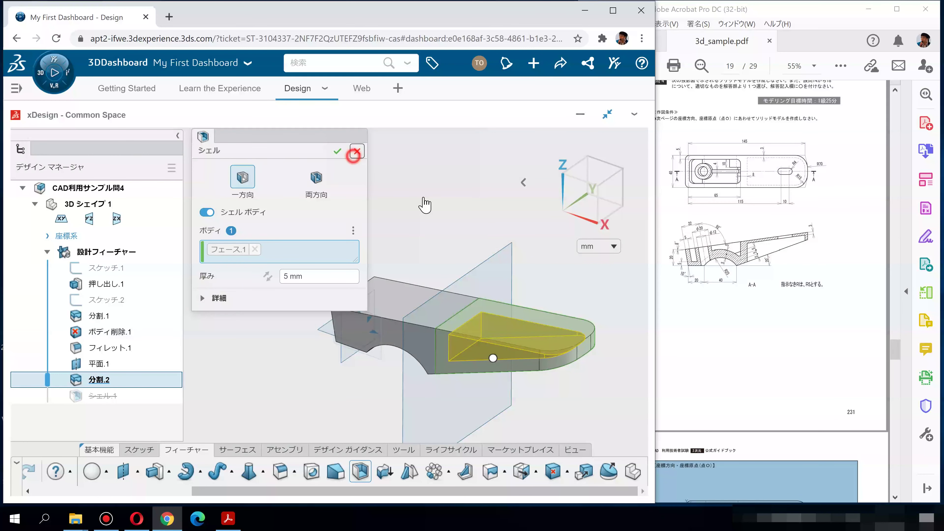
Start a one-direction Shell and switch off its Shell Body (シェル ボディ) option to work with faces to remove.
scroll(522, 329, "up", 1)
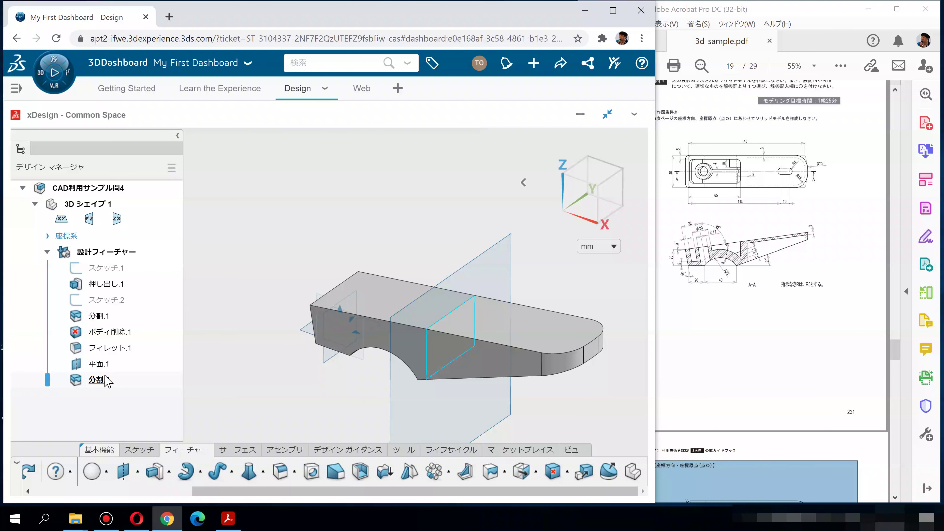
left_click(282, 322)
middle_click_drag(283, 322, 196, 295)
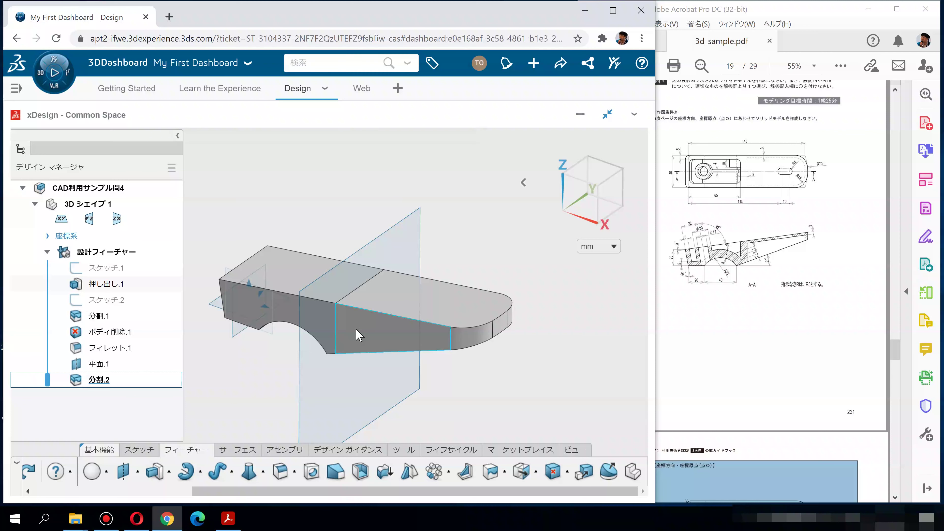
left_click(361, 471)
middle_click_drag(465, 266, 594, 307)
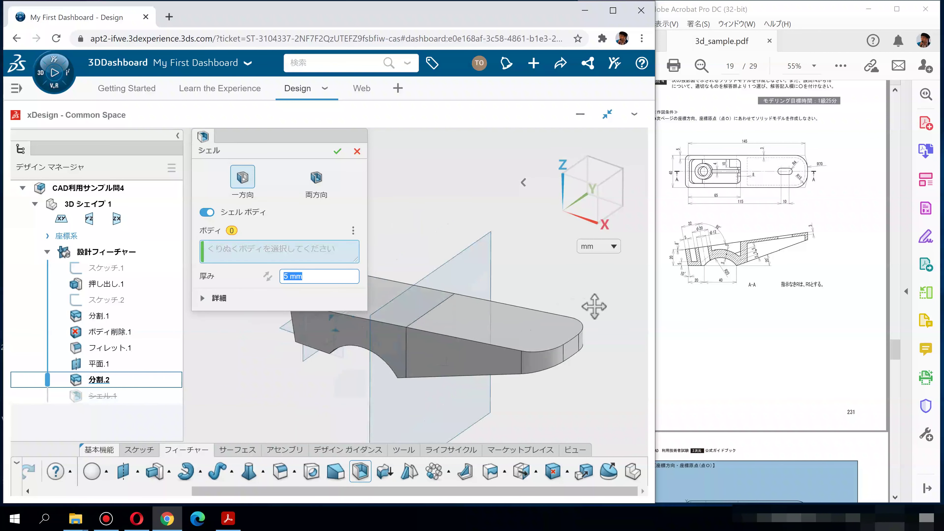
left_click(423, 308)
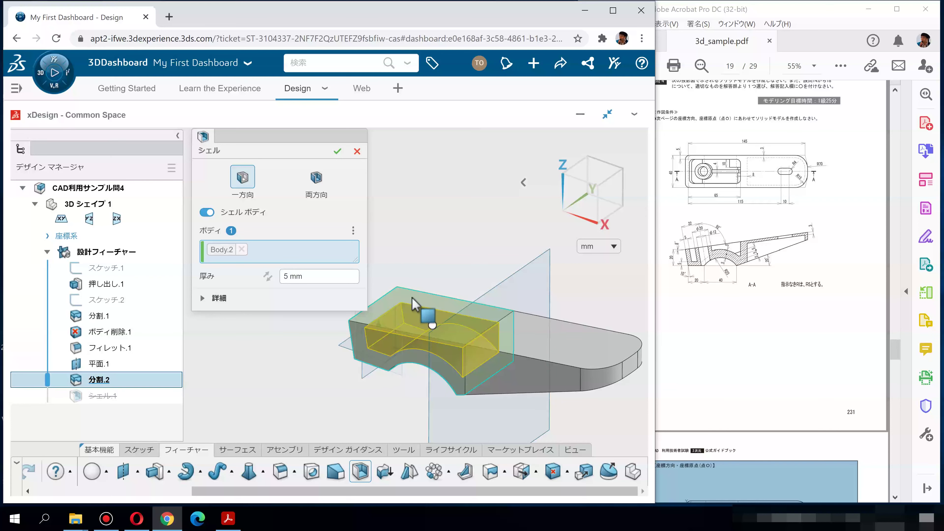
left_click(207, 212)
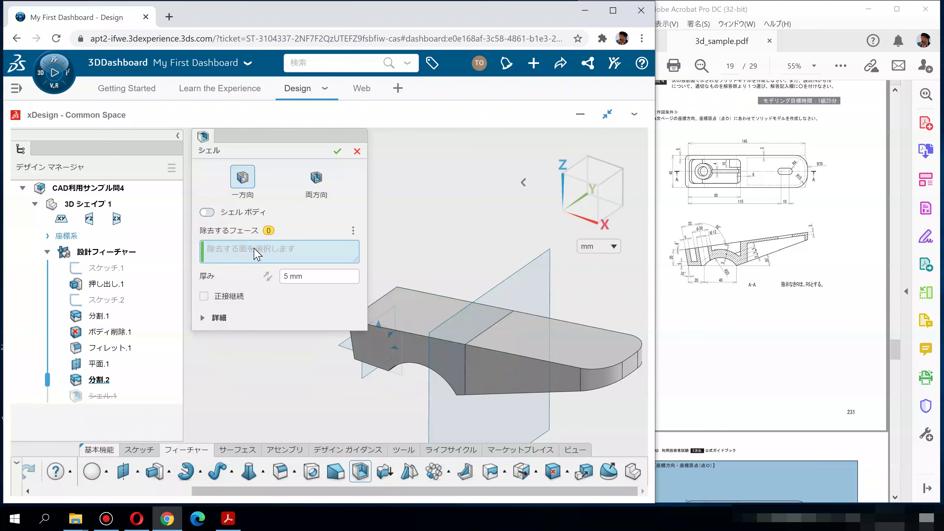
Try to choose the hidden split face between the two bodies as the shell's face to remove, and clear the selection.
left_click(440, 307)
middle_click_drag(437, 285, 520, 338)
scroll(487, 328, "up", 3)
right_click(479, 329)
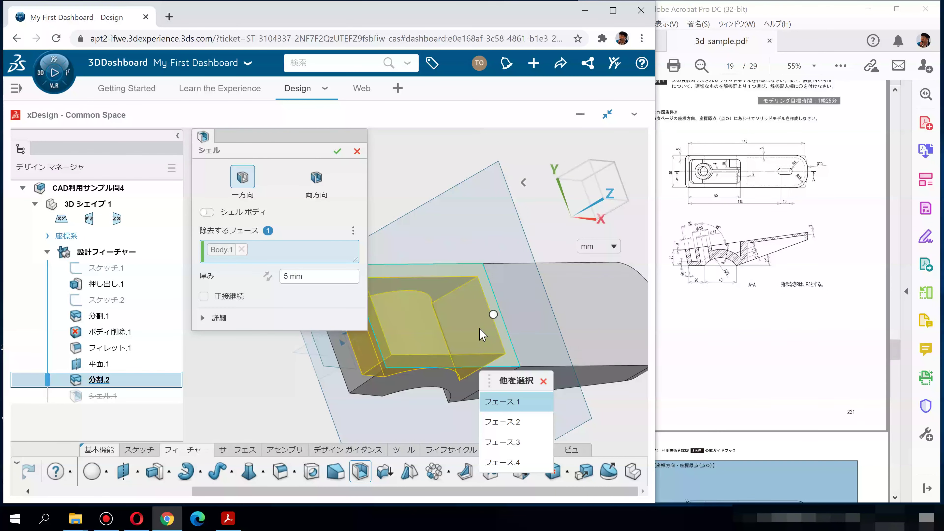
left_click(505, 408)
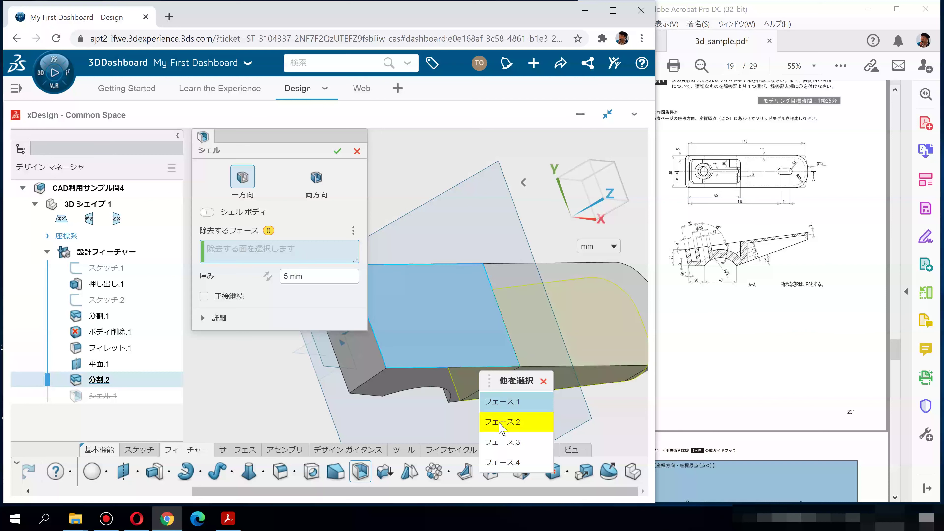
left_click(497, 443)
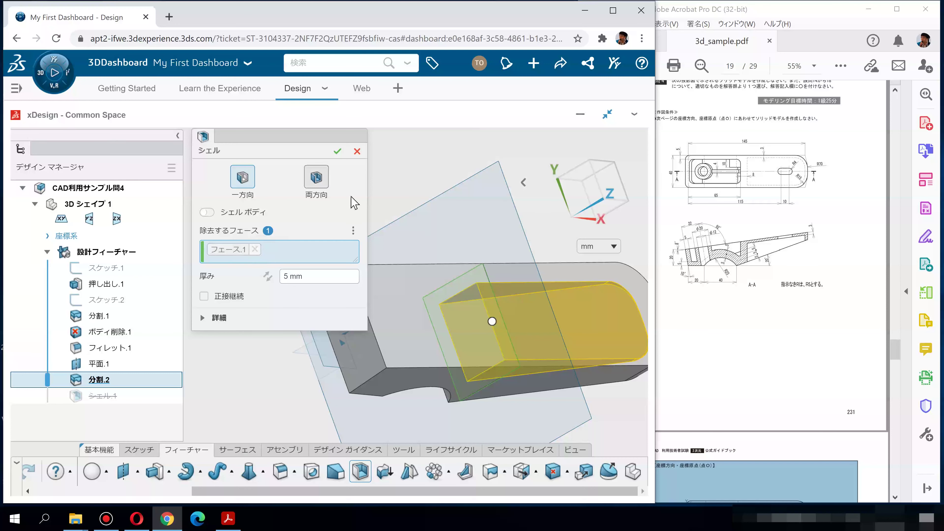
left_click(255, 249)
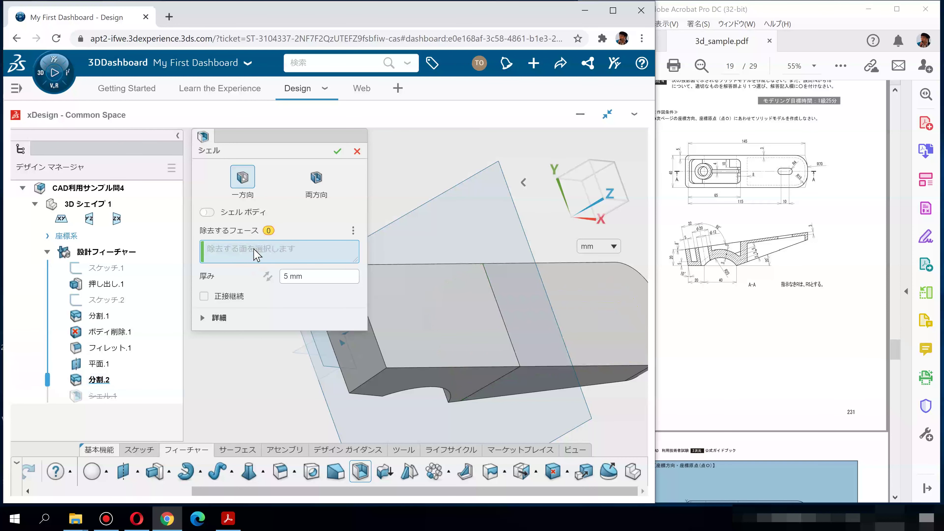
Retry picking the thick body's inner split face through its top face's alternative selections, and empty the faces-to-remove selection.
left_click(476, 316)
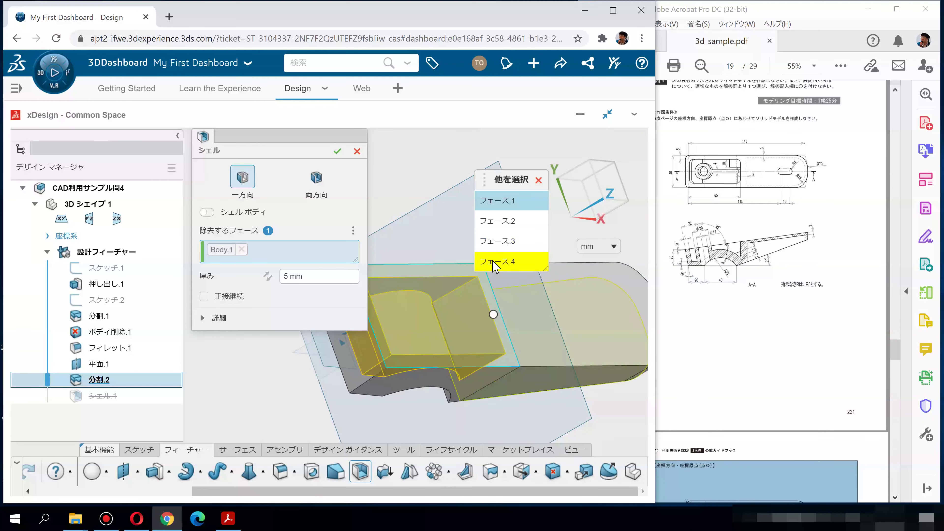
left_click(493, 223)
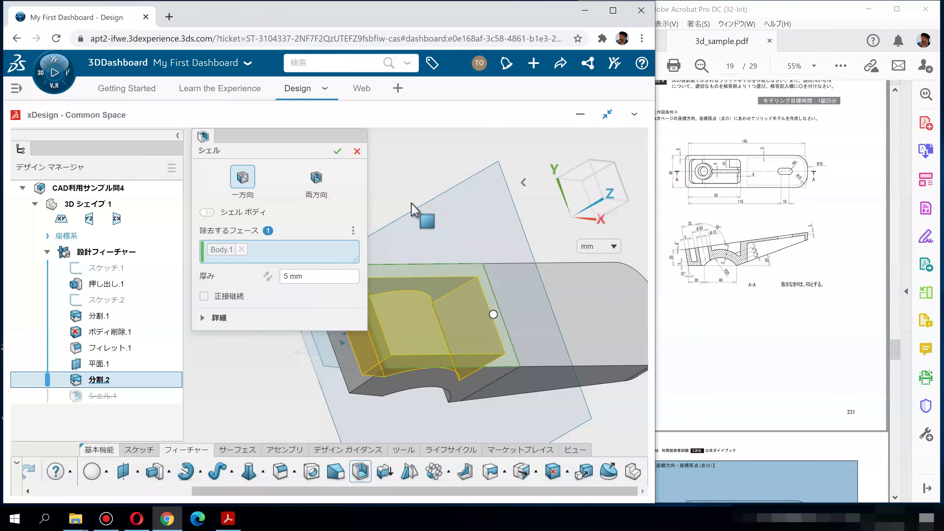
middle_click_drag(417, 217, 526, 337)
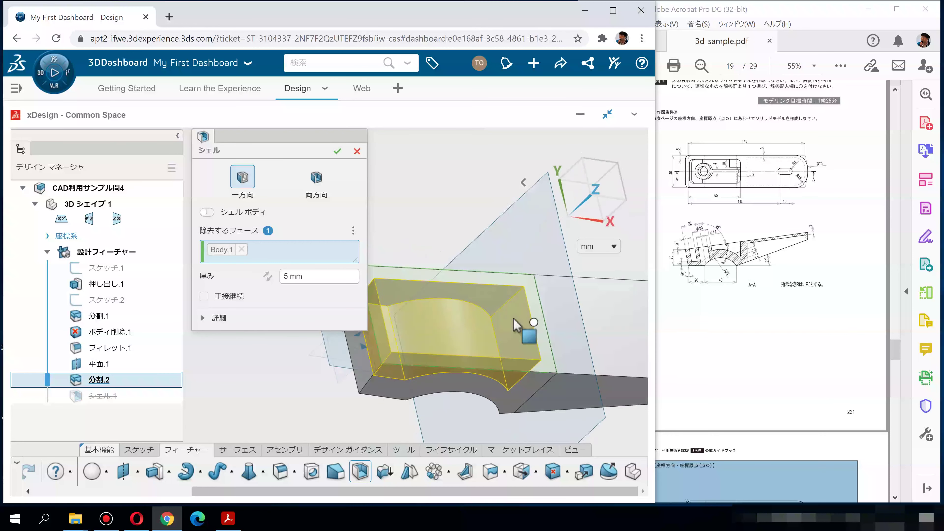
left_click(523, 340)
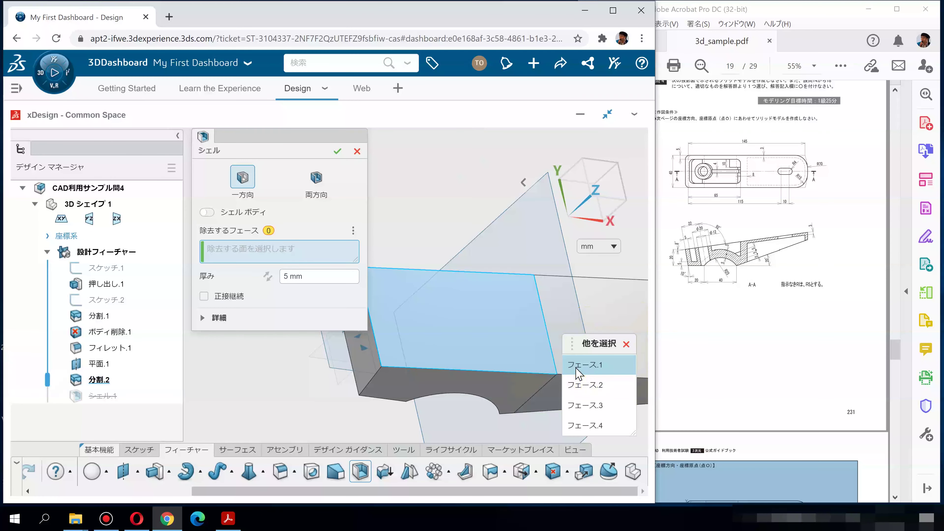
left_click(577, 412)
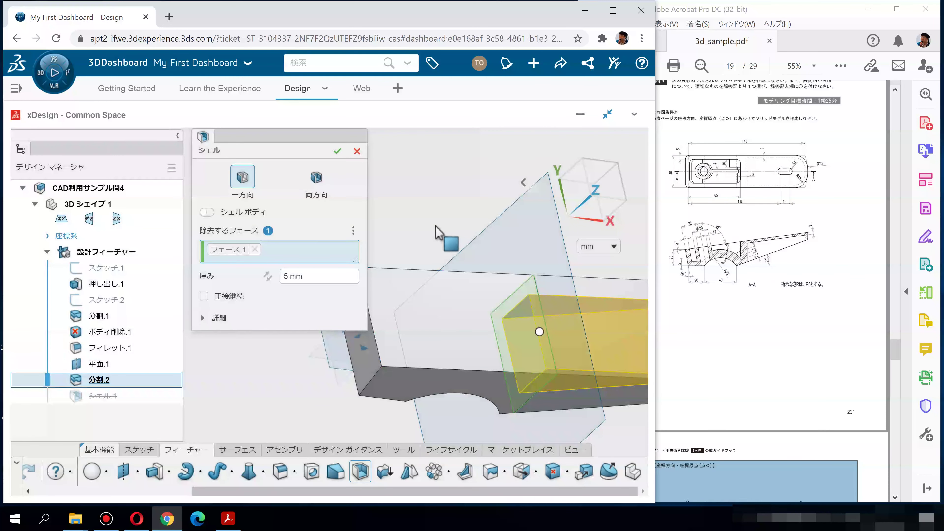
left_click(250, 249)
key("Delete")
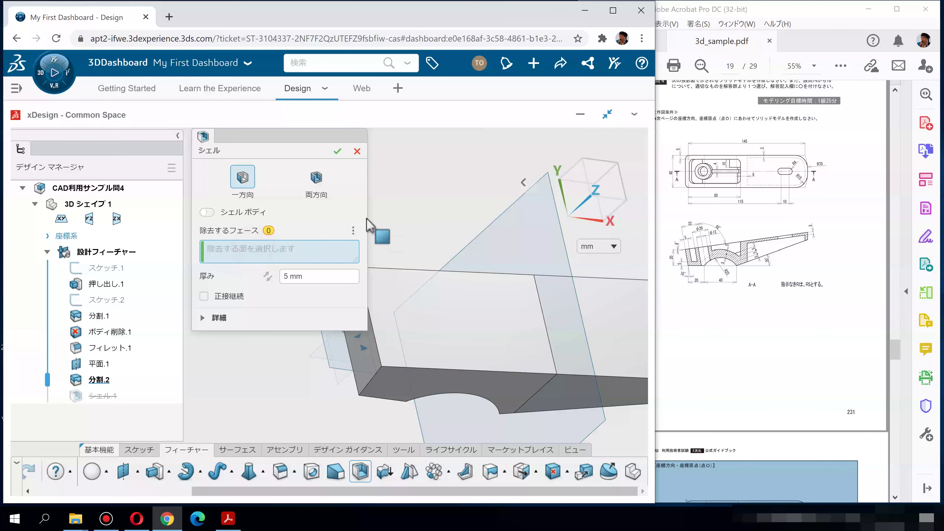
Select the thick body's top face for removal, preview the two-direction (両方向) shell, and return to one direction (一方向).
left_click(523, 335)
left_click(584, 391)
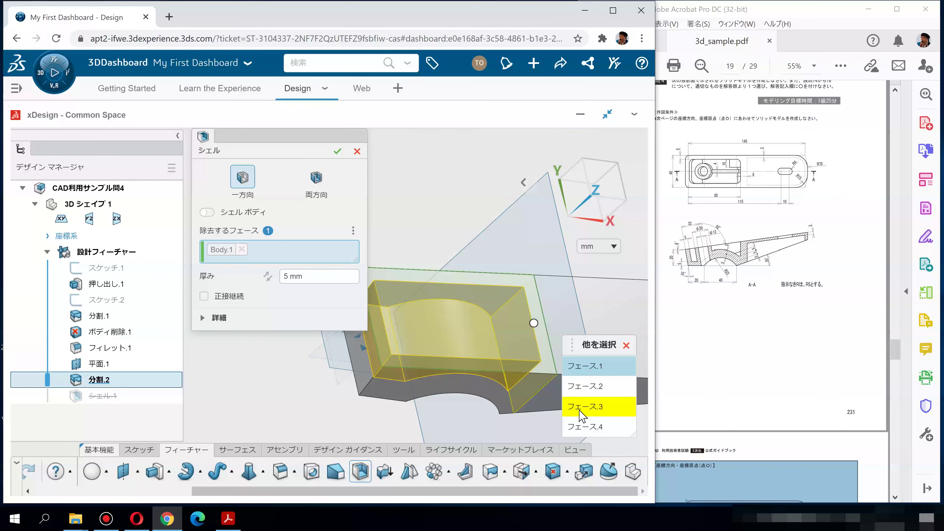
left_click(577, 375)
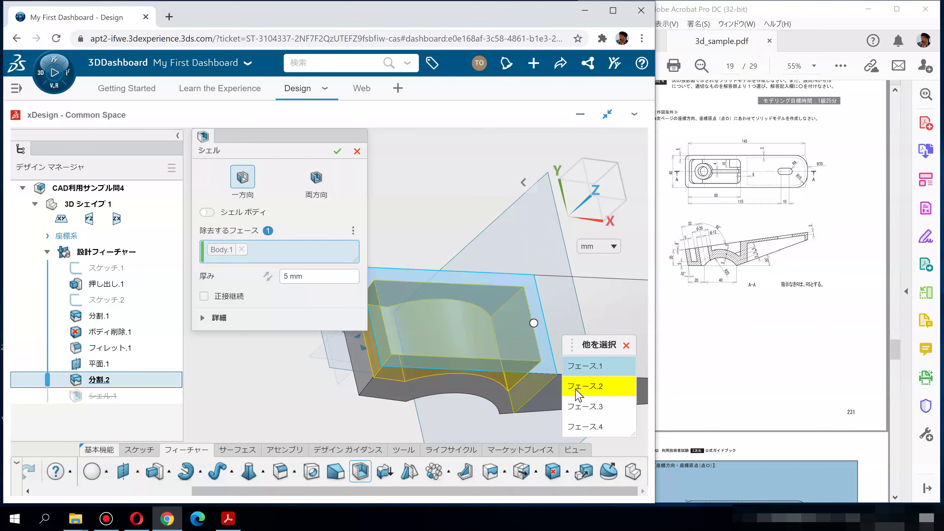
left_click(576, 389)
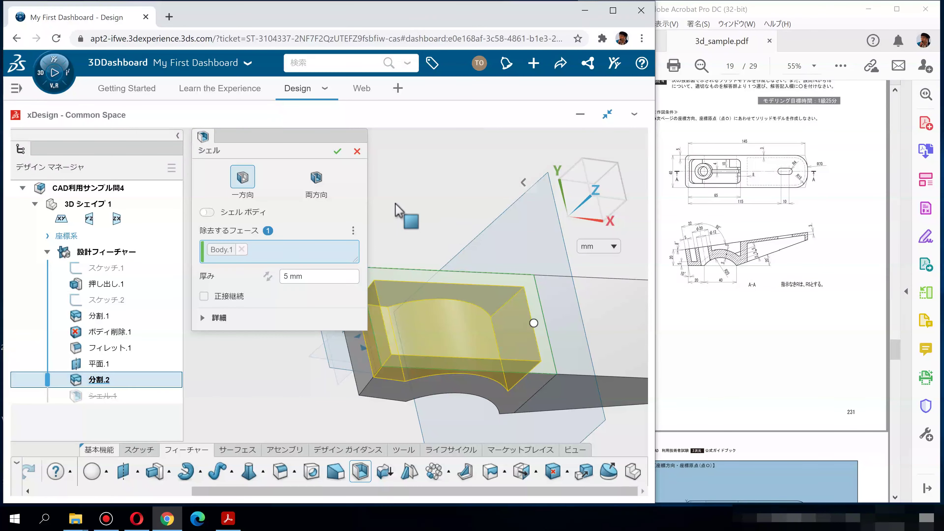
left_click(314, 189)
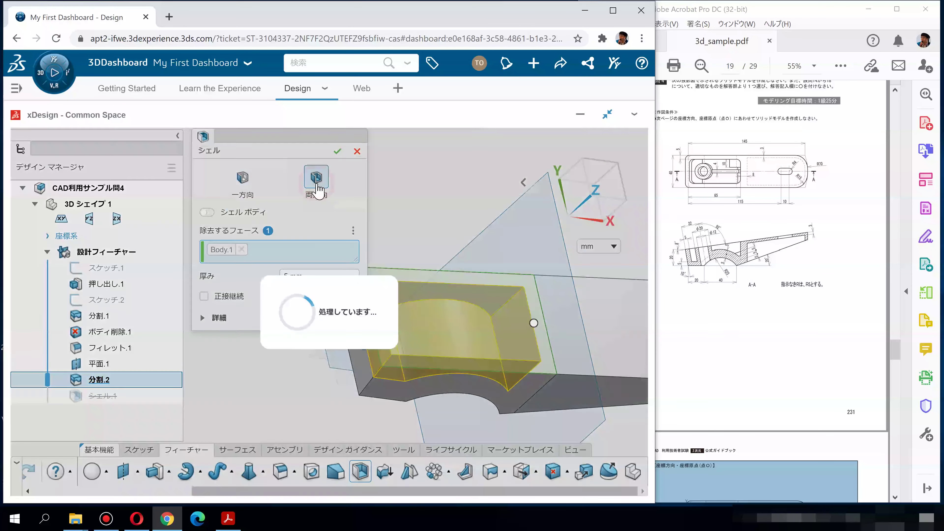
left_click(242, 177)
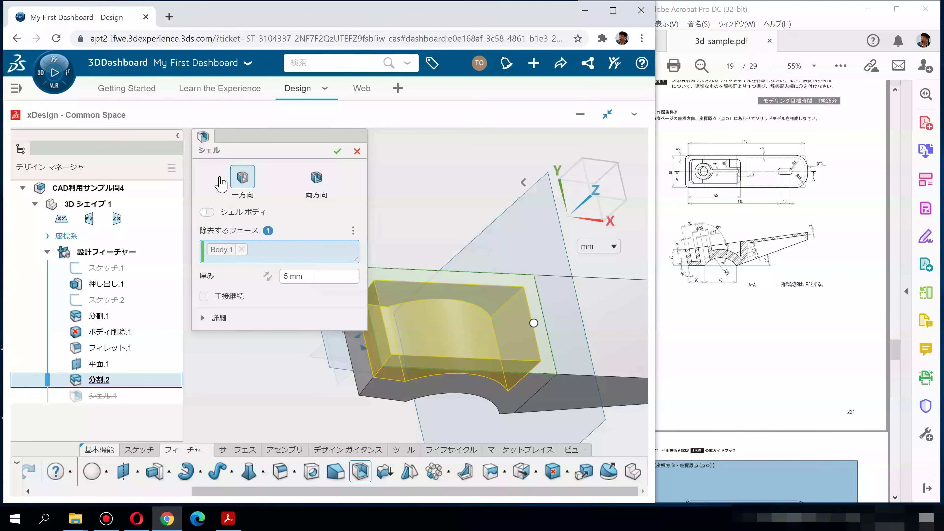
Apply the one-direction 5 mm shell to the thick body with its top face removed, and undo it.
left_click(337, 152)
scroll(339, 214, "up", 3)
scroll(353, 286, "down", 5)
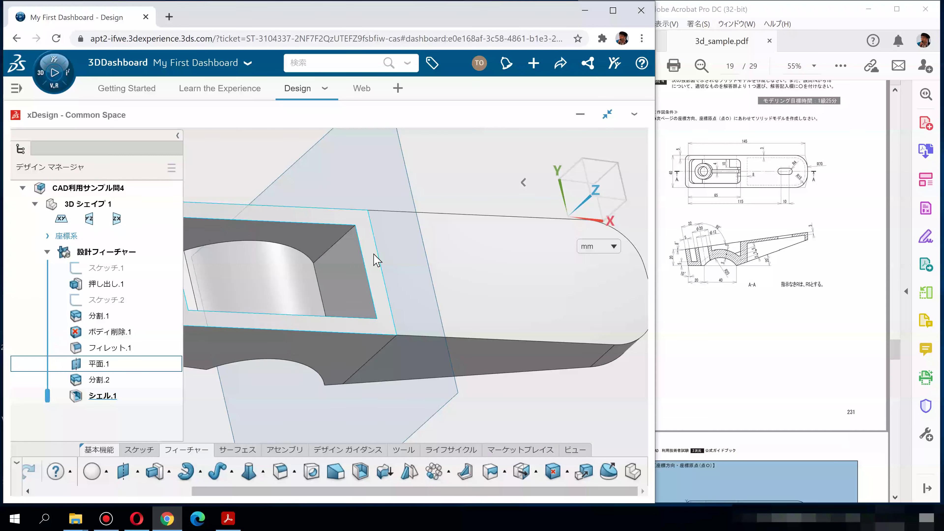
key("ctrl+z")
Move the thin-side body about 121 mm along X, away from the thick body, with Move Body (ボディーを移動).
scroll(475, 382, "up", 4)
middle_click_drag(477, 353, 414, 288)
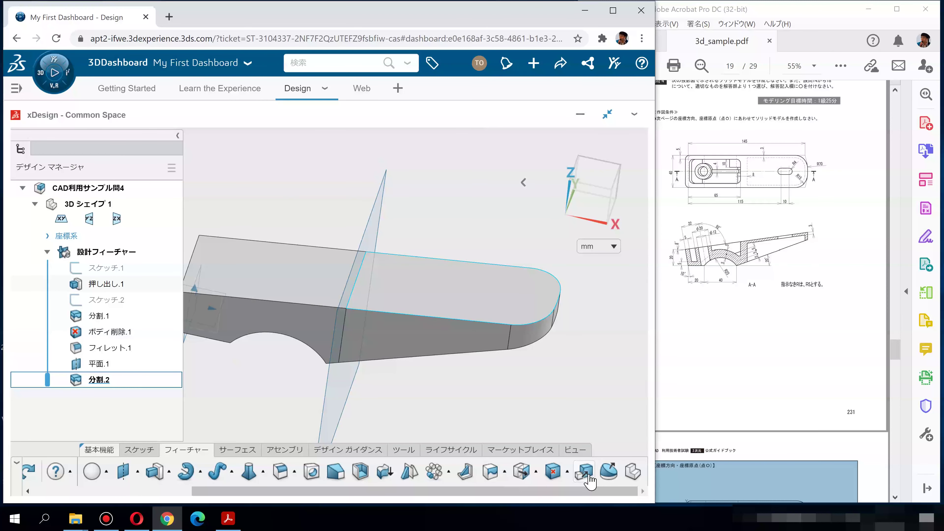
left_click(566, 474)
left_click(485, 392)
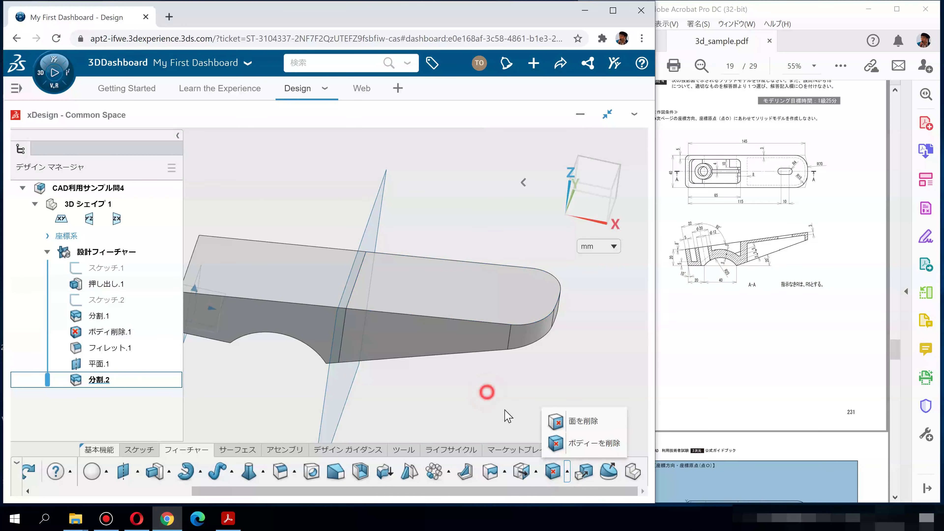
left_click(535, 472)
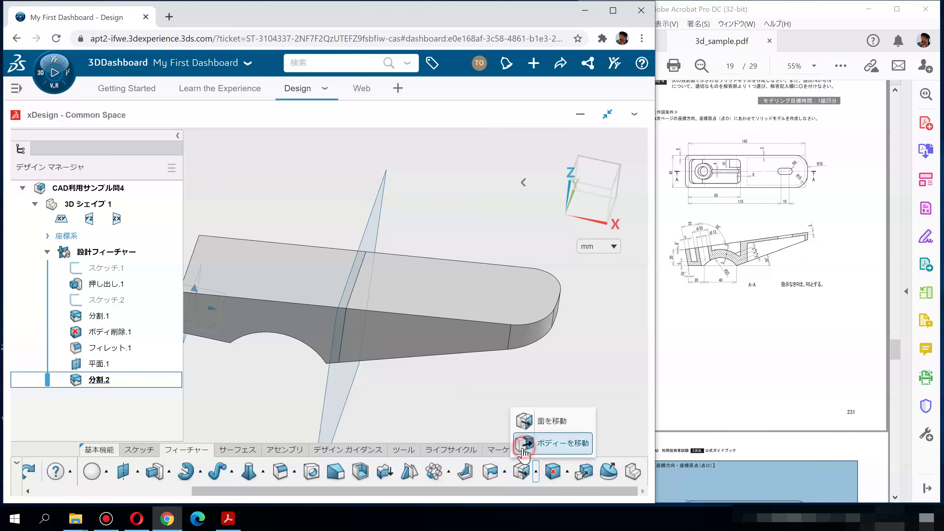
left_click(554, 443)
left_click(406, 336)
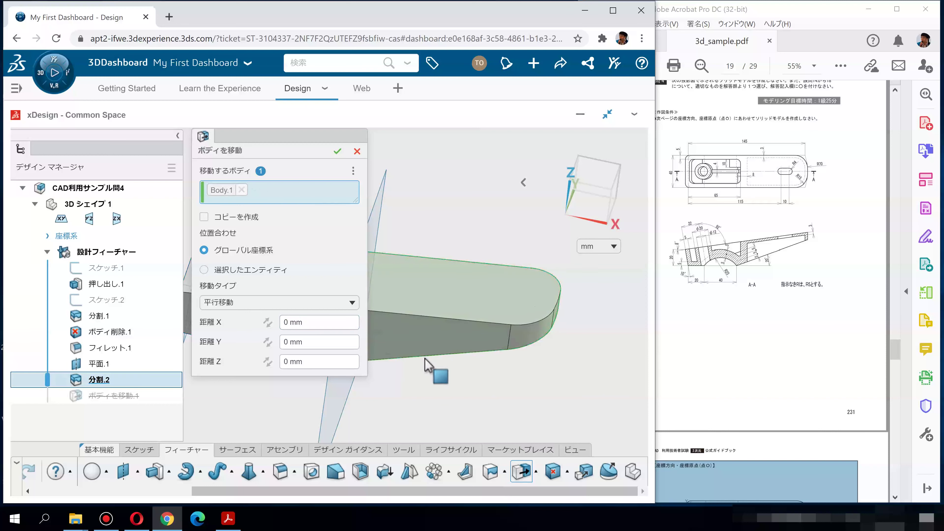
scroll(431, 364, "down", 3)
middle_click_drag(576, 391, 582, 379)
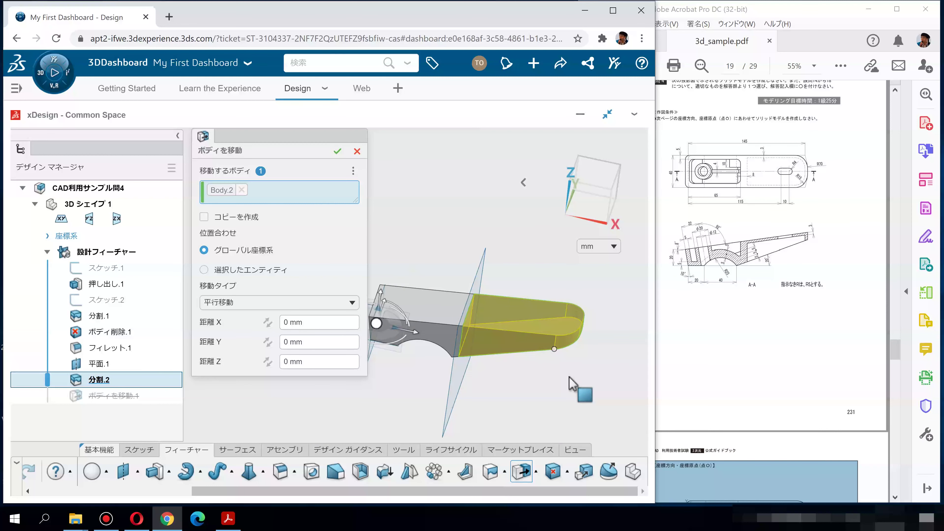
left_click_drag(453, 334, 623, 371)
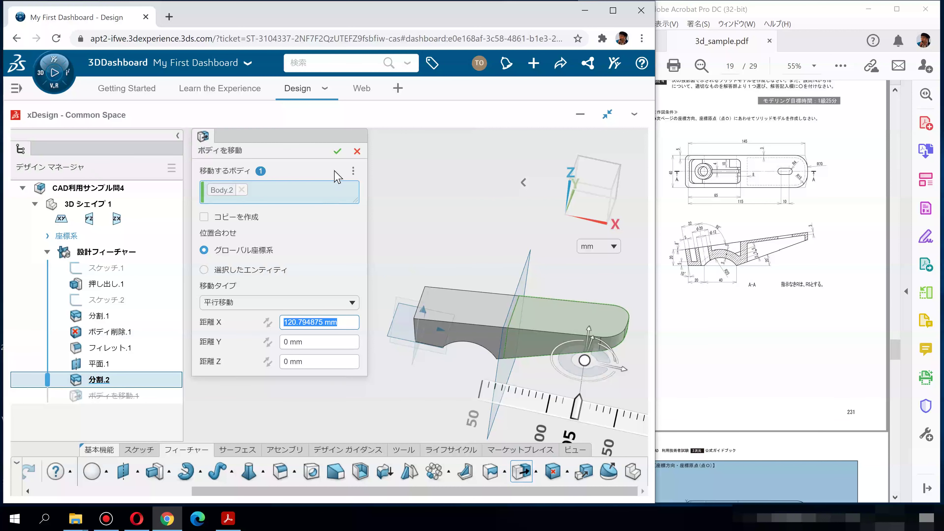
left_click(335, 153)
Shell the thick body 5 mm in one direction, removing its top face and its exposed end face at the split plane.
scroll(495, 294, "up", 2)
scroll(495, 294, "up", 3)
left_click(360, 471)
left_click(413, 291)
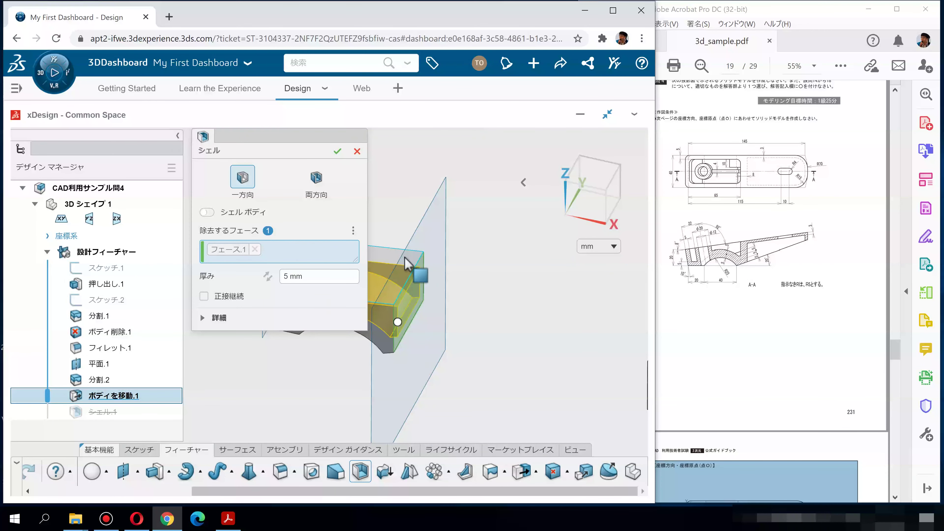
left_click(457, 307)
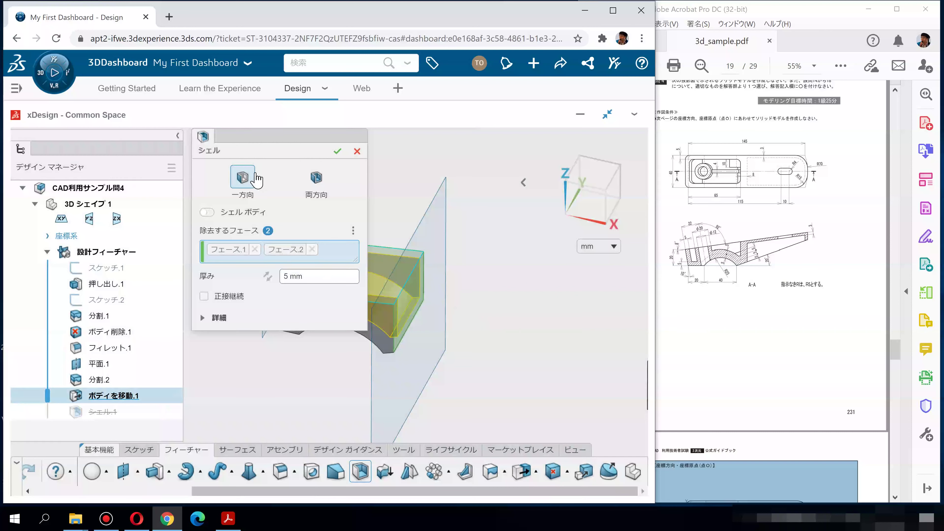
left_click(337, 151)
mouse_move(516, 310)
middle_mouse_down()
mouse_move(510, 371)
mouse_move(543, 278)
mouse_move(569, 373)
mouse_move(600, 285)
mouse_move(507, 295)
middle_mouse_up()
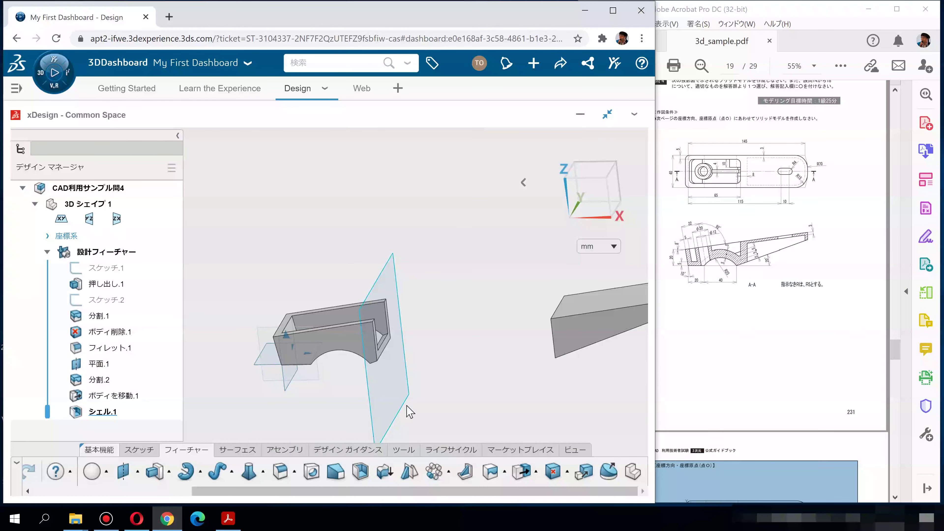
Try deleting the Move Body feature together with all its child features, and reverse the deletion.
right_click(120, 402)
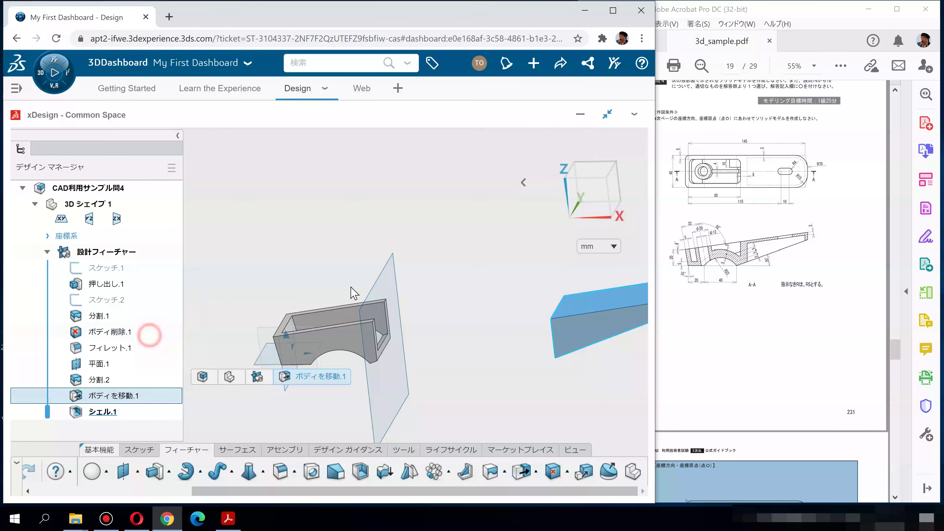
key("Delete")
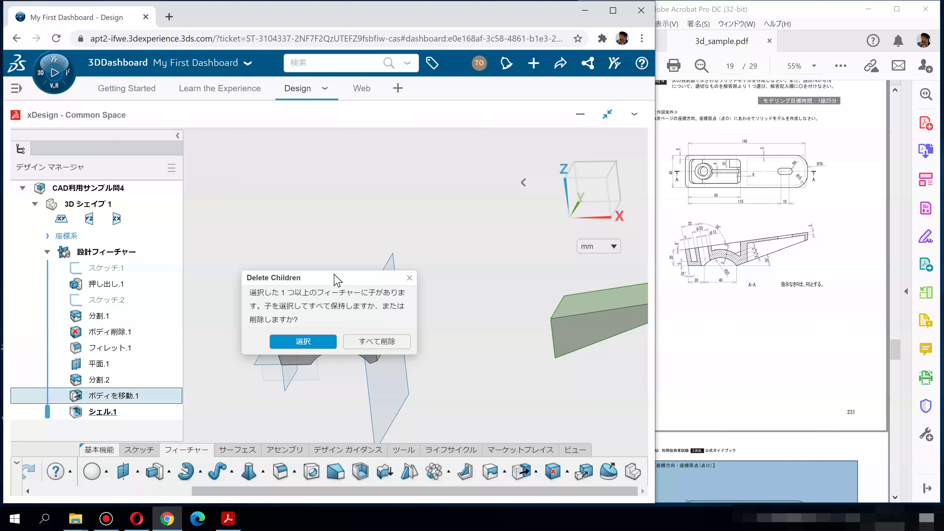
left_click(352, 343)
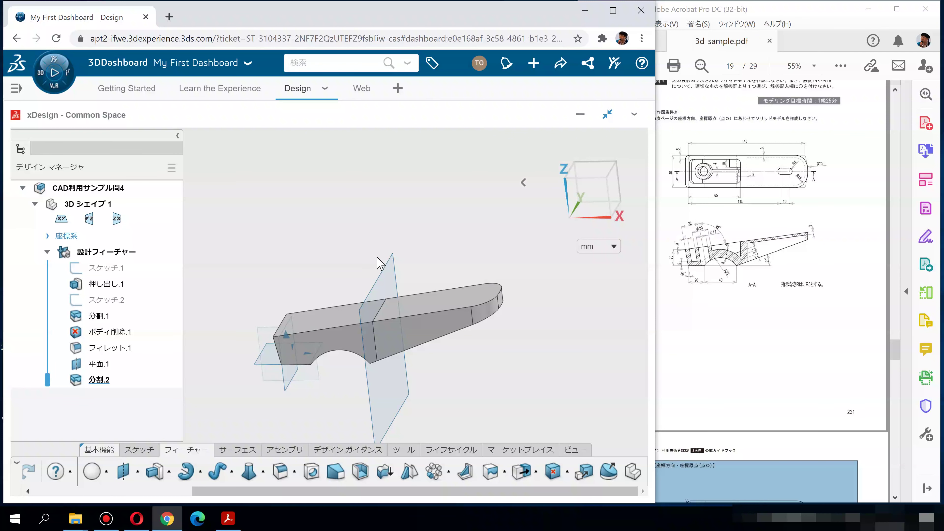
key("ctrl+y")
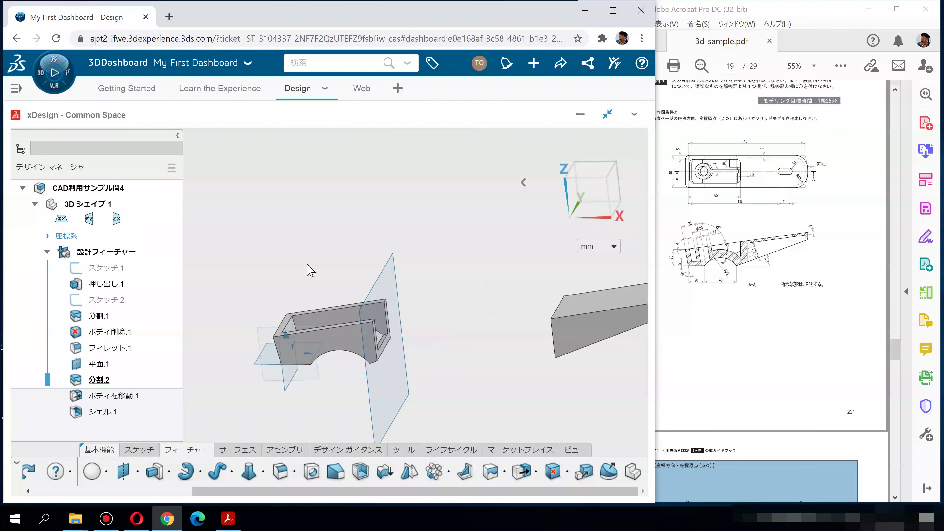
Edit the Move Body feature and set its X distance to 0 mm to bring the thin-side body back.
right_click(127, 397)
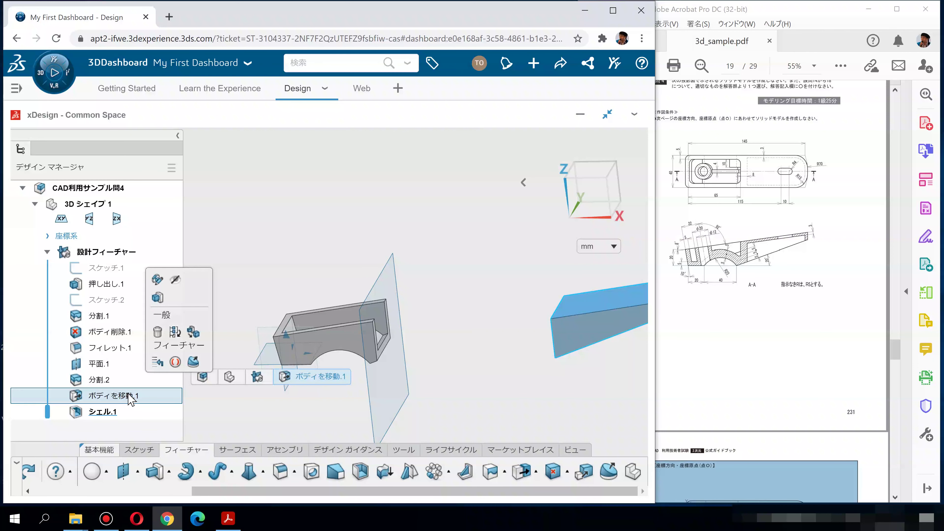
left_click(157, 279)
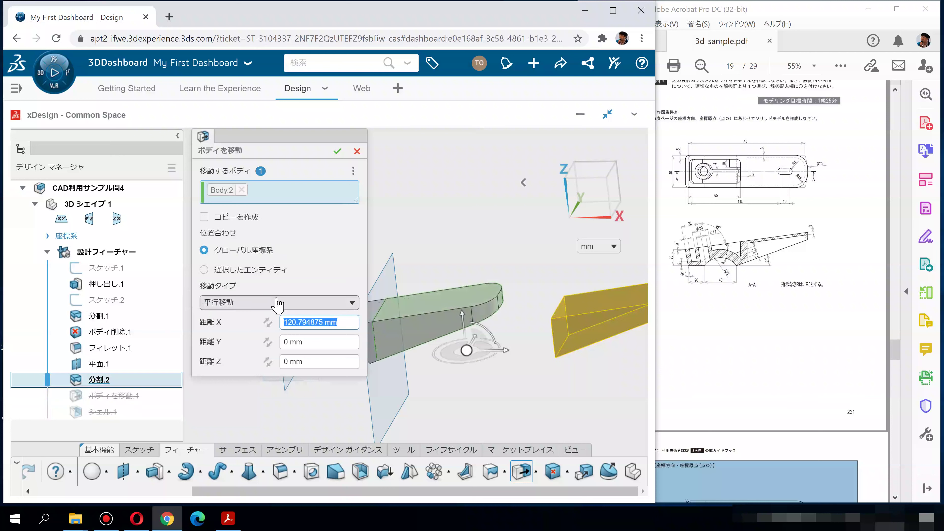
middle_click_drag(474, 338, 379, 348)
type("0")
key("Return")
scroll(380, 322, "up", 5)
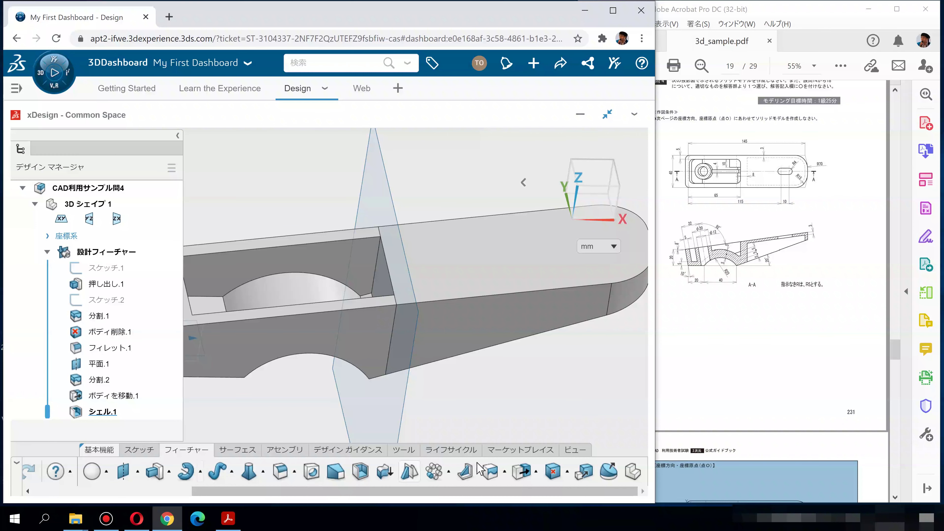
Create a reference plane offset from the 65 mm split plane toward the rounded end of the part.
left_click(123, 473)
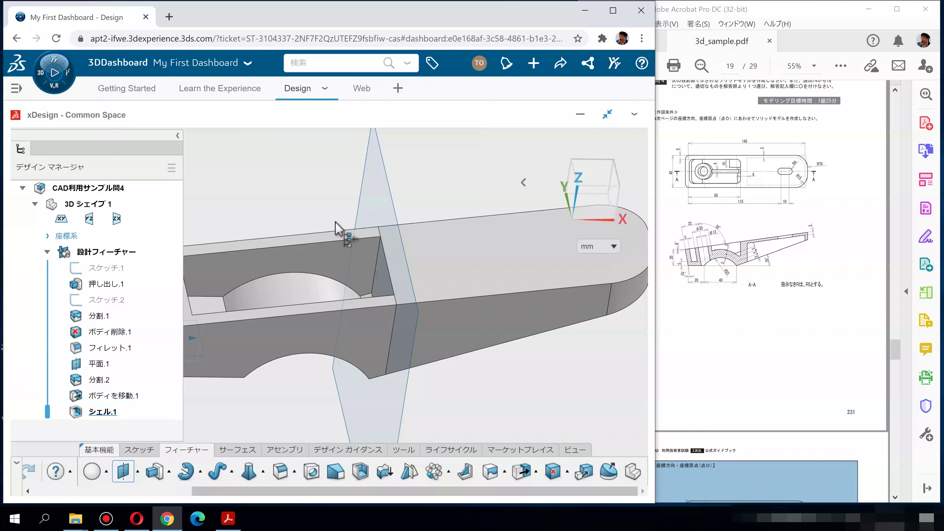
left_click(386, 178)
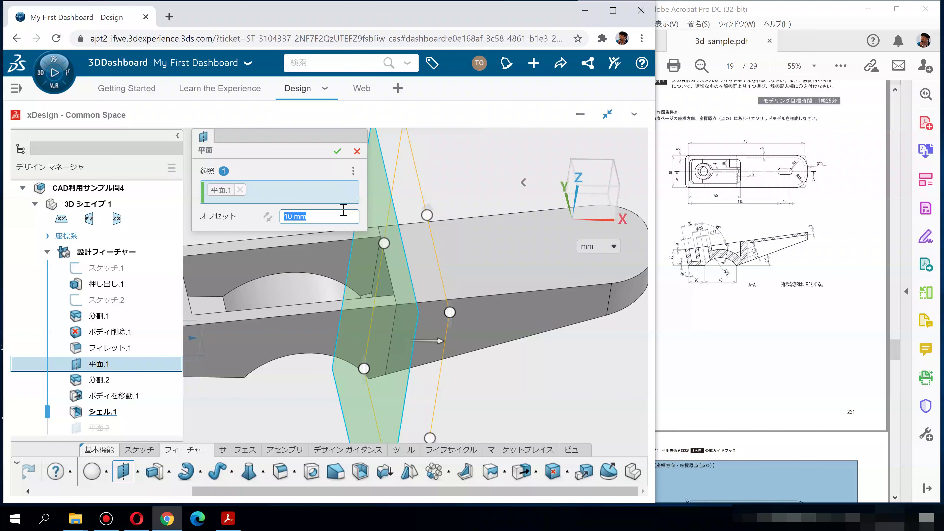
key("Return")
key("Return")
scroll(470, 363, "down", 3)
mouse_move(464, 332)
middle_mouse_down()
mouse_move(468, 320)
mouse_move(459, 329)
middle_mouse_up()
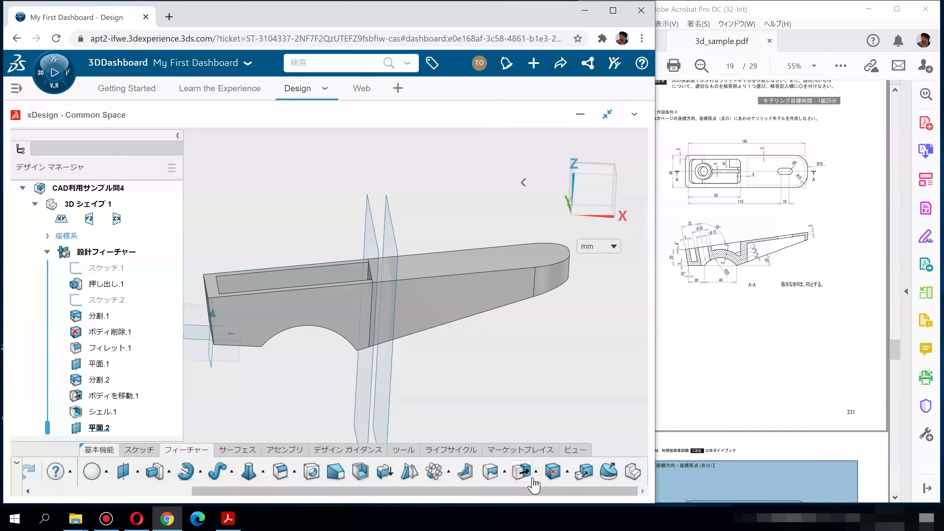
Split the thin-side body at the new offset plane, using that plane as the intersecting tool.
left_click(504, 471)
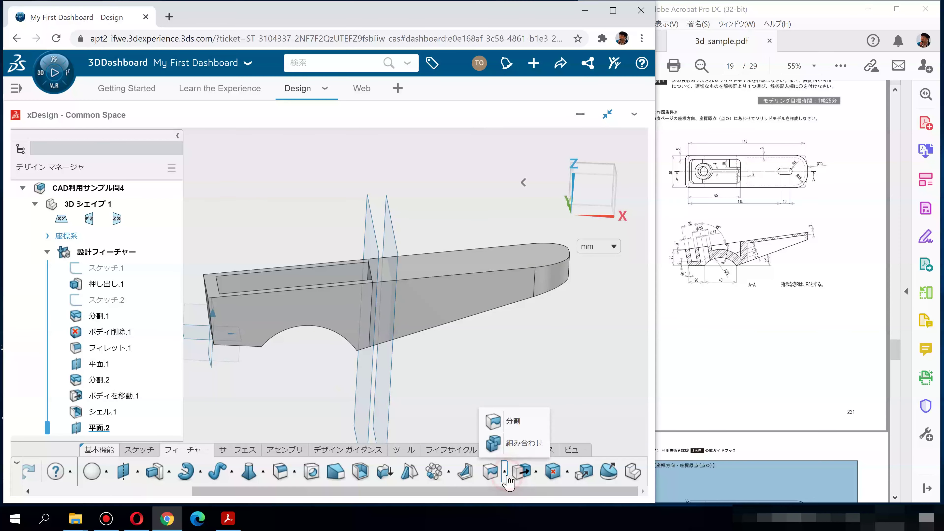
left_click(507, 424)
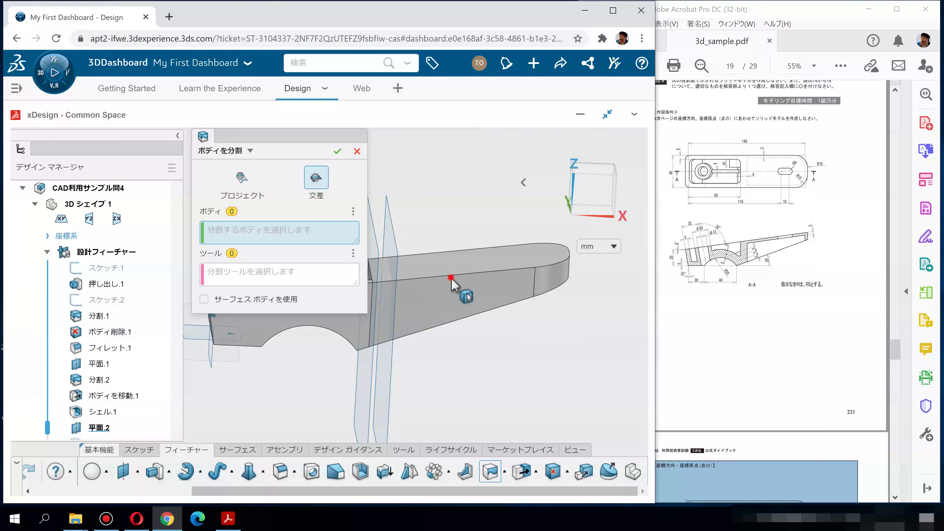
left_click(448, 272)
left_click(261, 274)
left_click(390, 220)
left_click(337, 151)
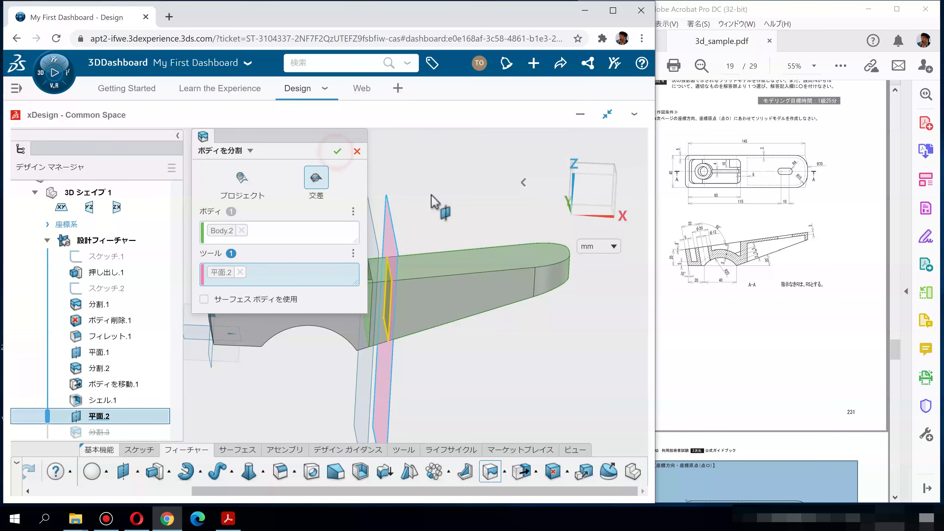
Move the rounded-end body about 100 mm along X, away from the rest of the part.
scroll(101, 271, "up", 1)
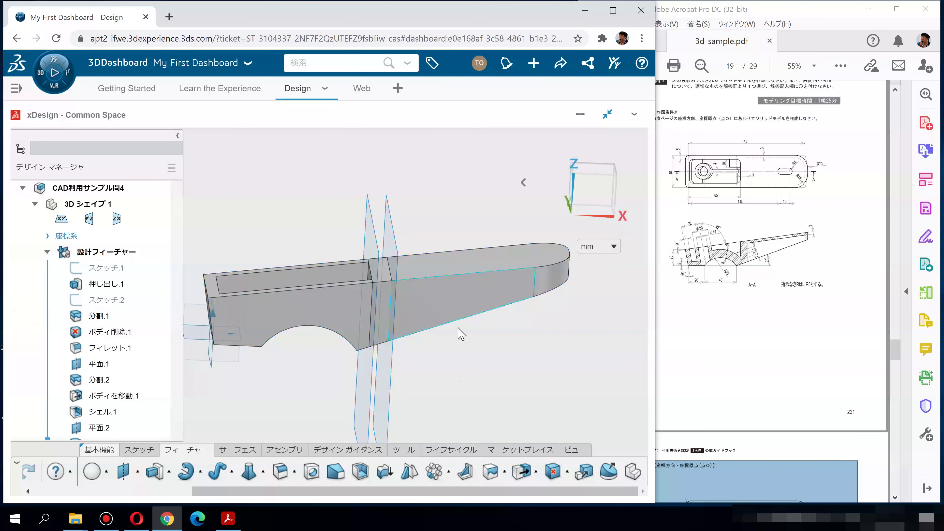
middle_click_drag(457, 380, 432, 396)
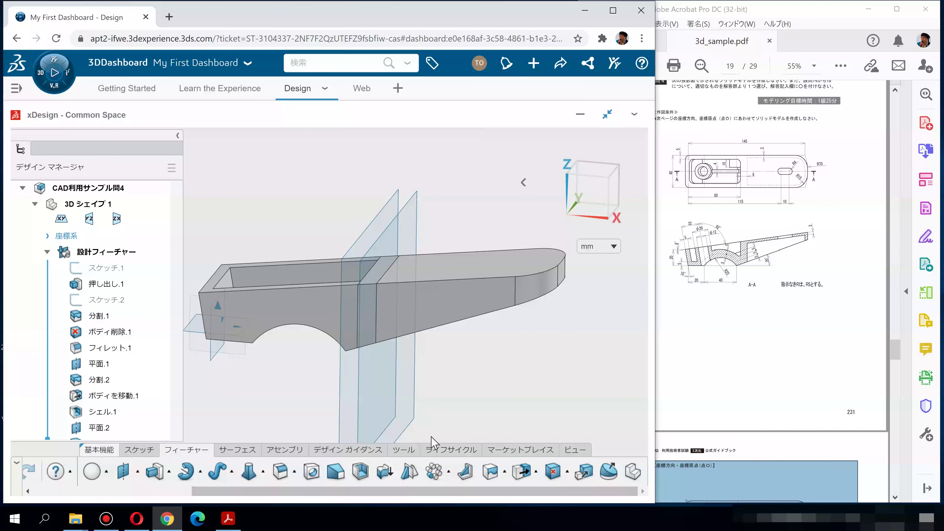
left_click(523, 472)
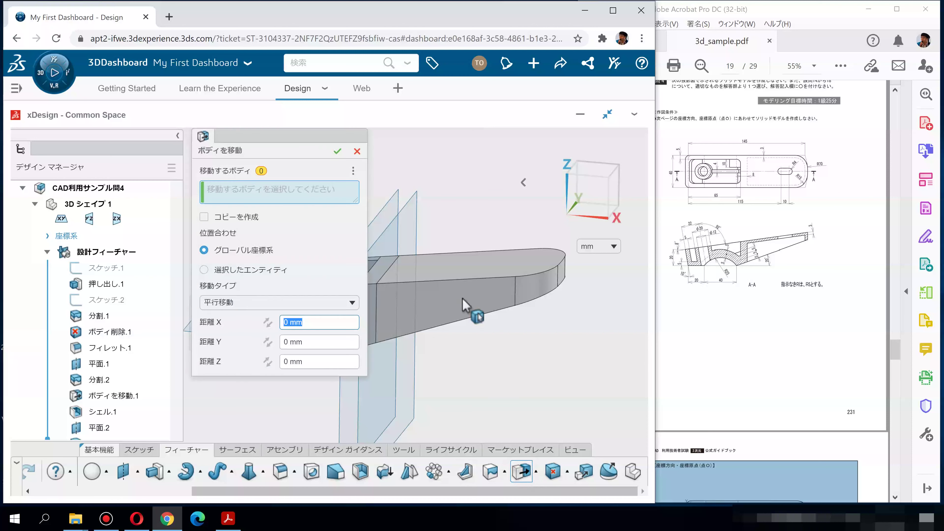
scroll(478, 336, "down", 3)
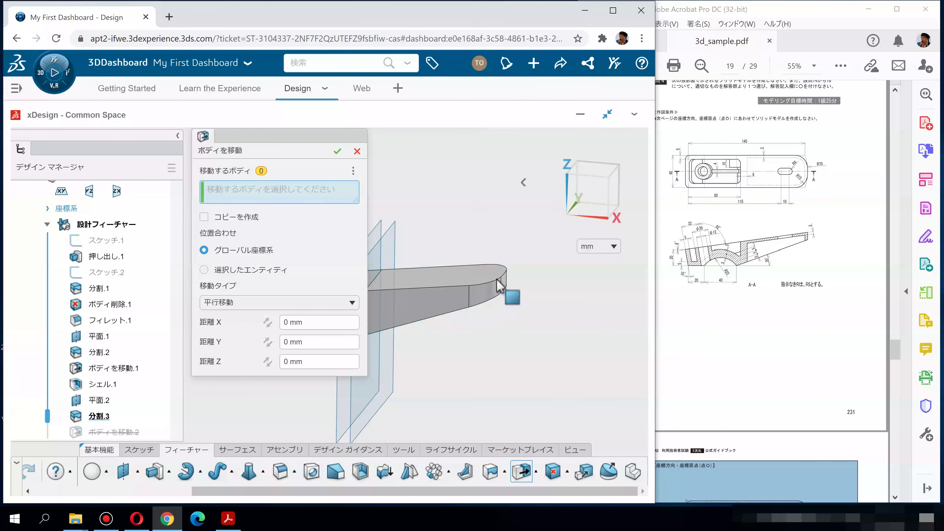
middle_click_drag(470, 327, 565, 385)
left_click(543, 320)
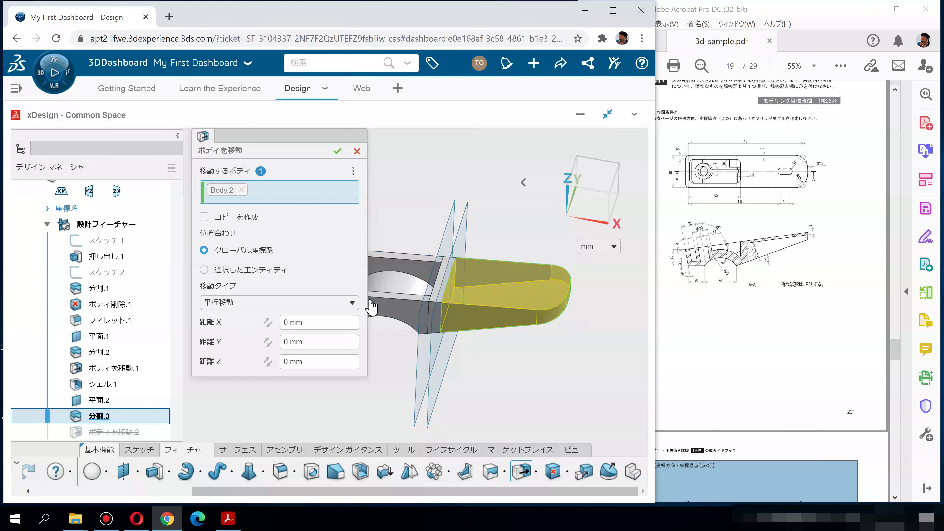
left_click_drag(537, 326, 533, 321)
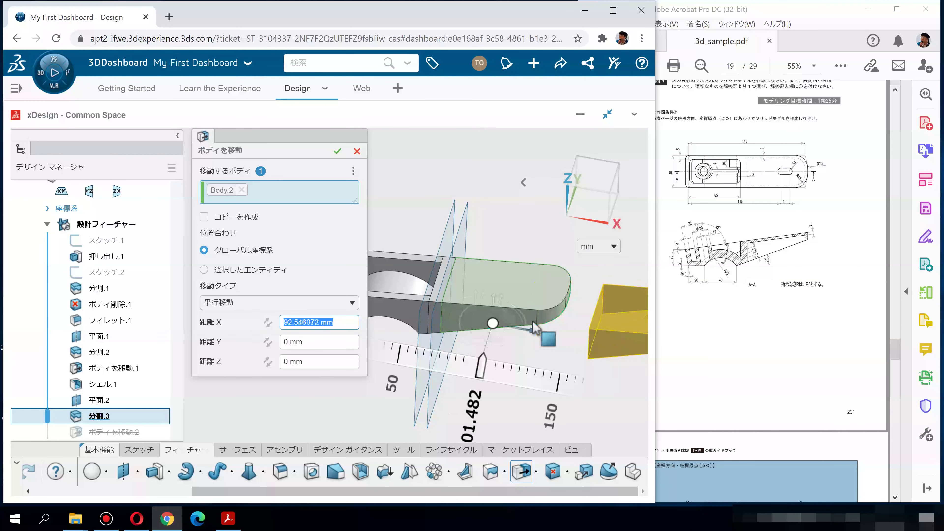
left_click(337, 156)
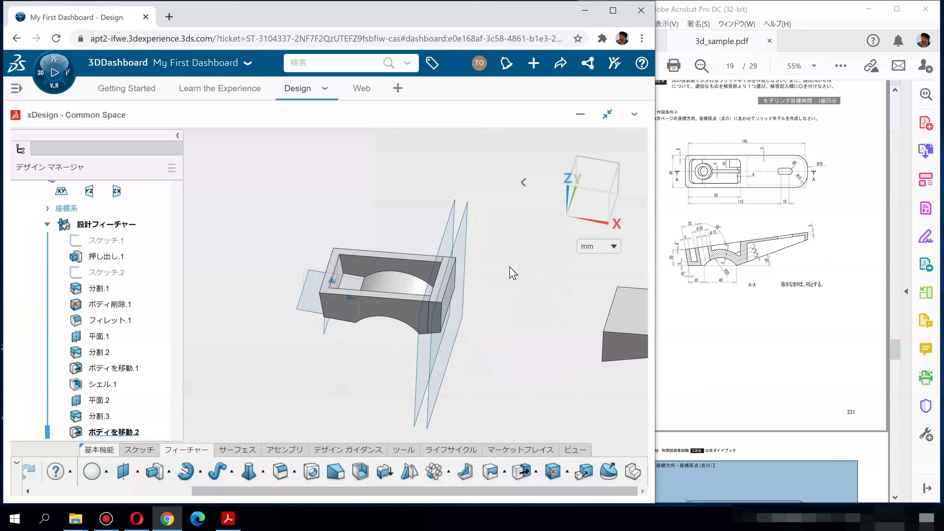
Shell the moved rounded-end body in one direction, removing its cut end face and sloped underside, and set the wall thickness.
middle_click_drag(498, 269, 444, 266)
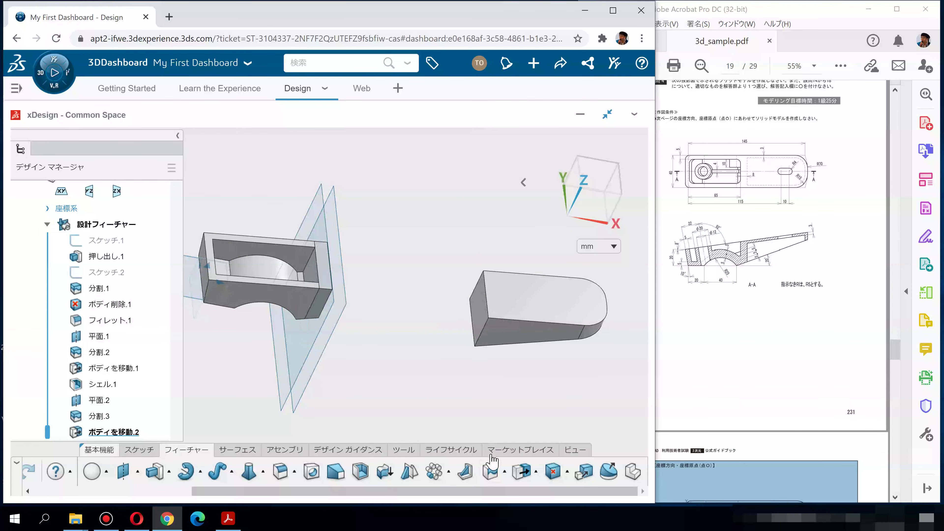
left_click(361, 471)
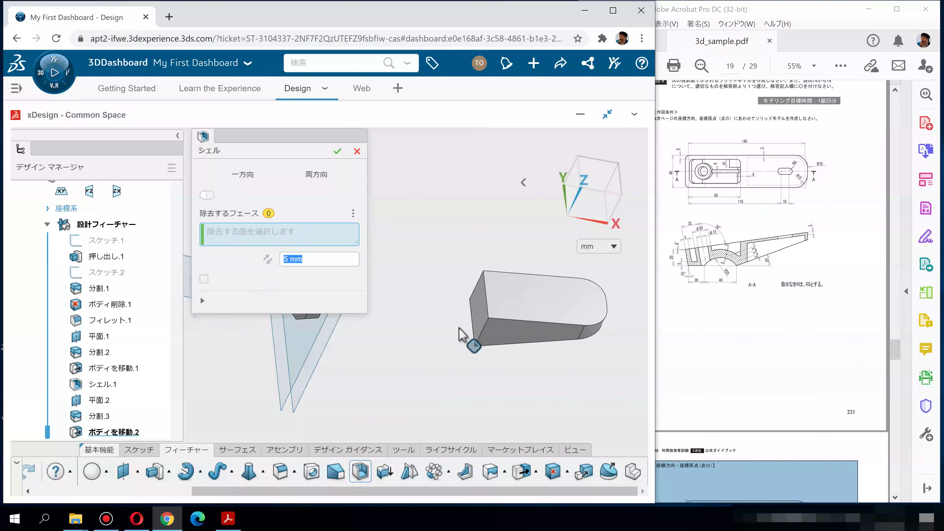
left_click(480, 321)
middle_click_drag(489, 383, 528, 369)
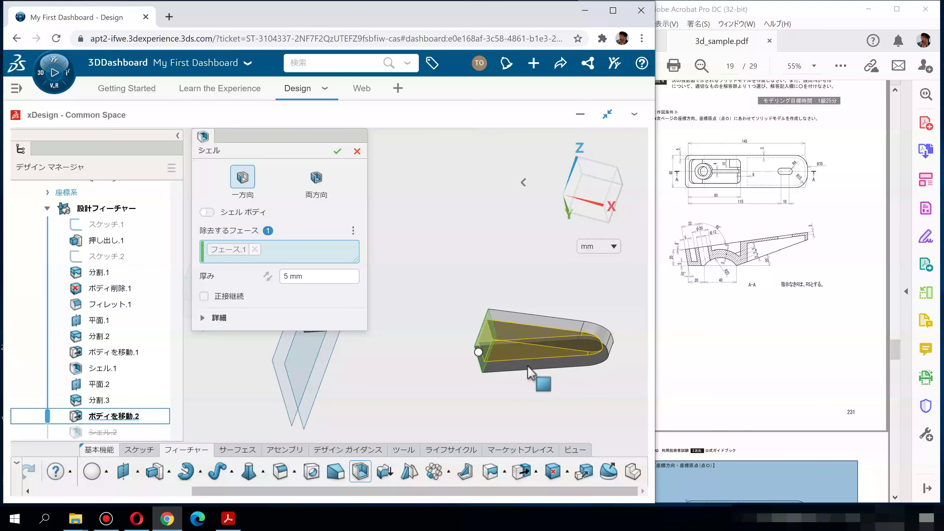
left_click(528, 368)
left_click_drag(331, 276, 275, 276)
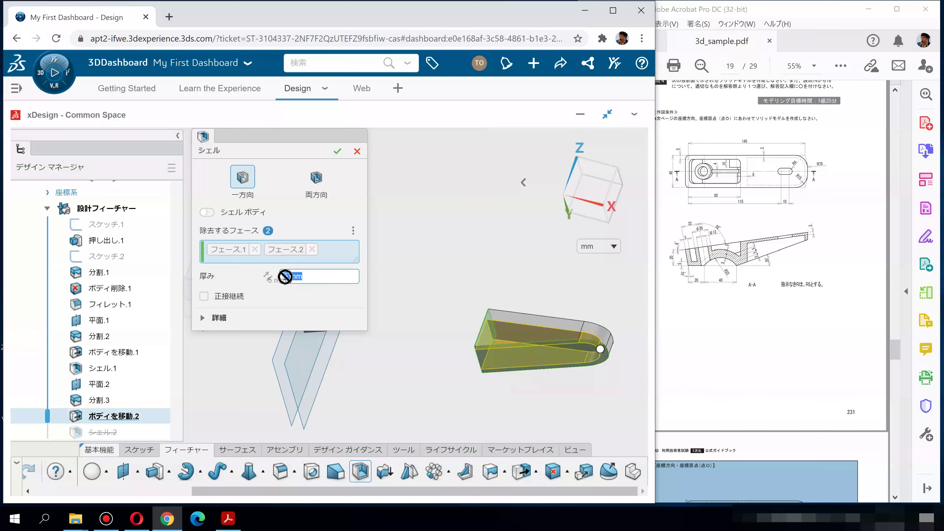
key("Return")
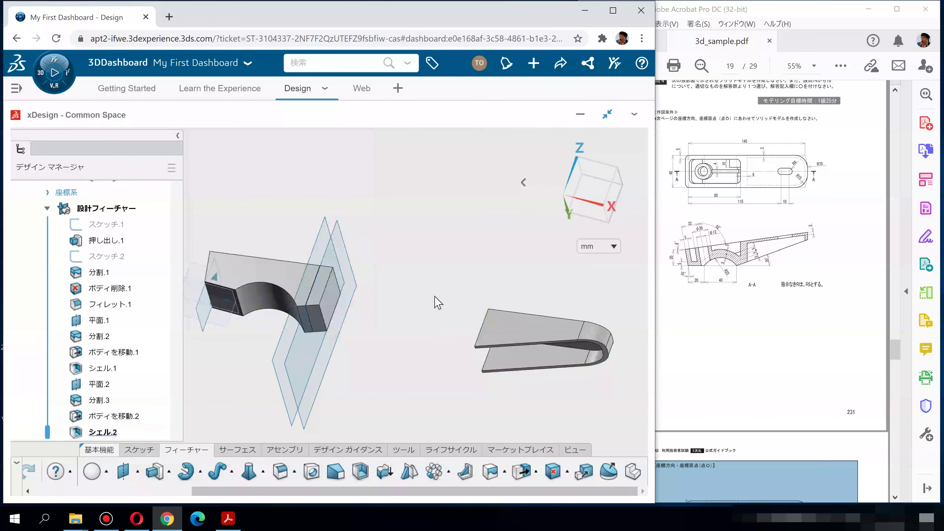
Edit the second Move Body feature and set its X distance to 0 mm to return the rounded-end body to the part.
middle_click_drag(439, 389, 433, 427)
left_click(121, 417)
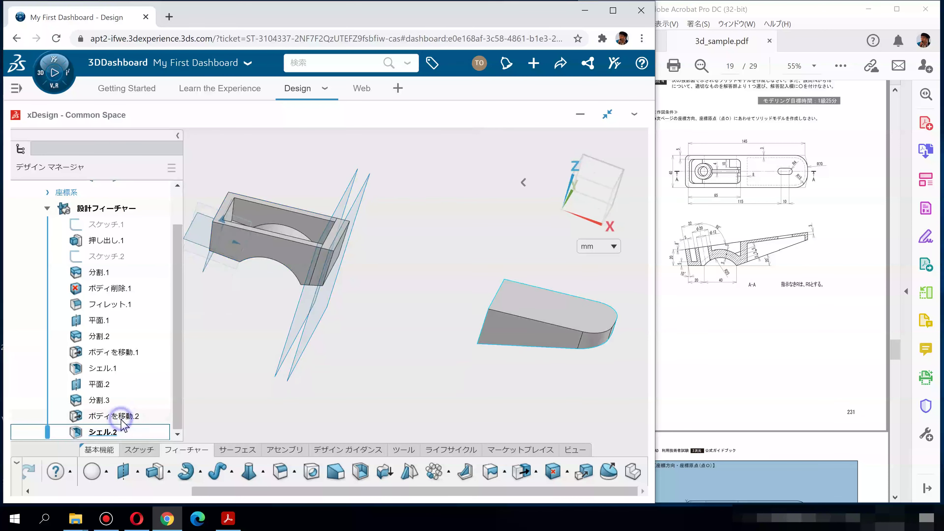
left_click(151, 321)
type("0")
key("Return")
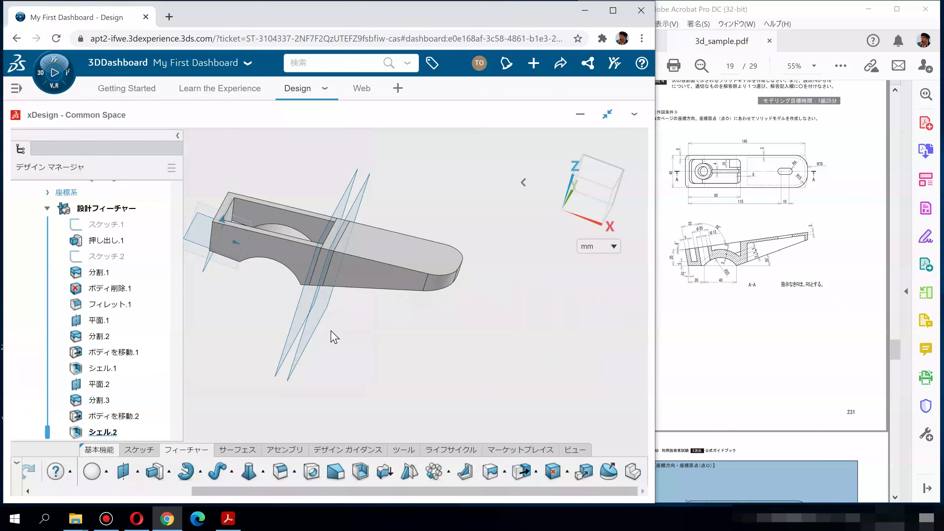
Hide both reference planes that were used to split the part.
middle_click_drag(390, 290, 435, 294)
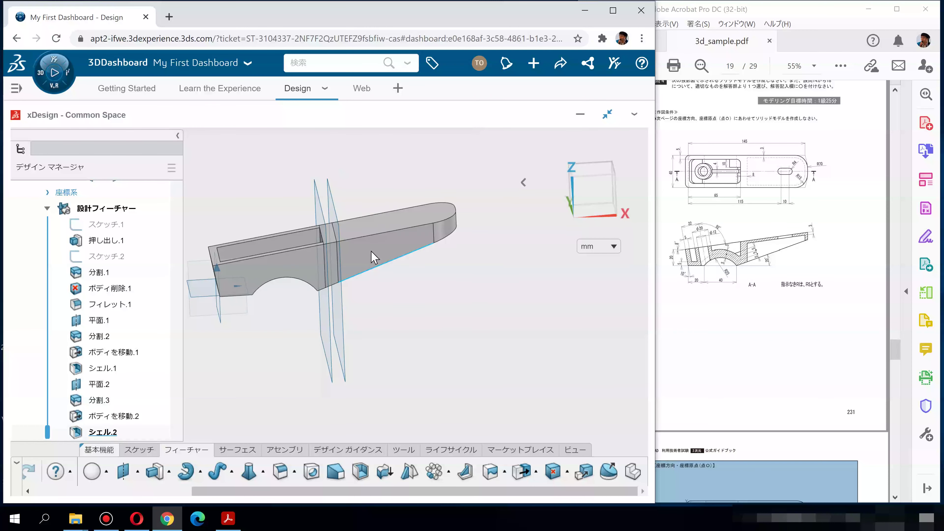
scroll(372, 252, "up", 3)
middle_click_drag(378, 263, 394, 355)
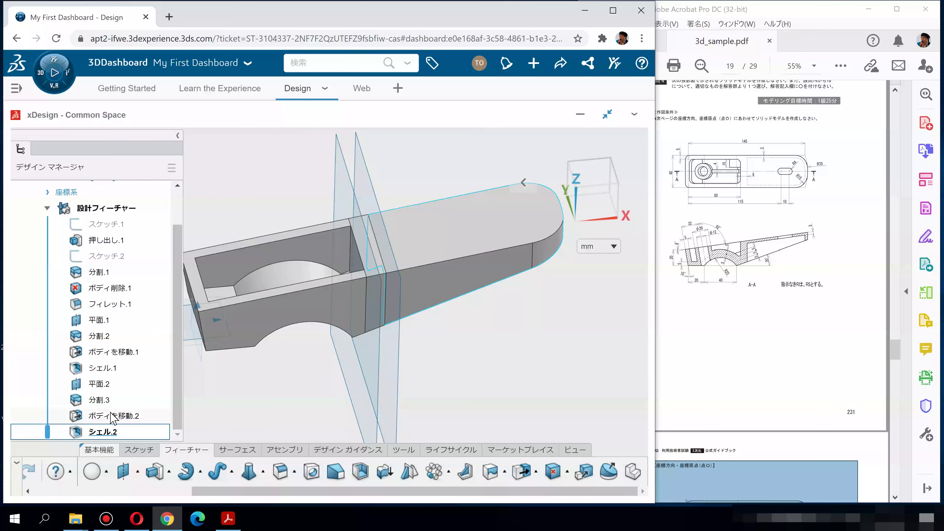
scroll(116, 415, "up", 2)
scroll(118, 416, "down", 2)
left_click(94, 387)
right_click(94, 391)
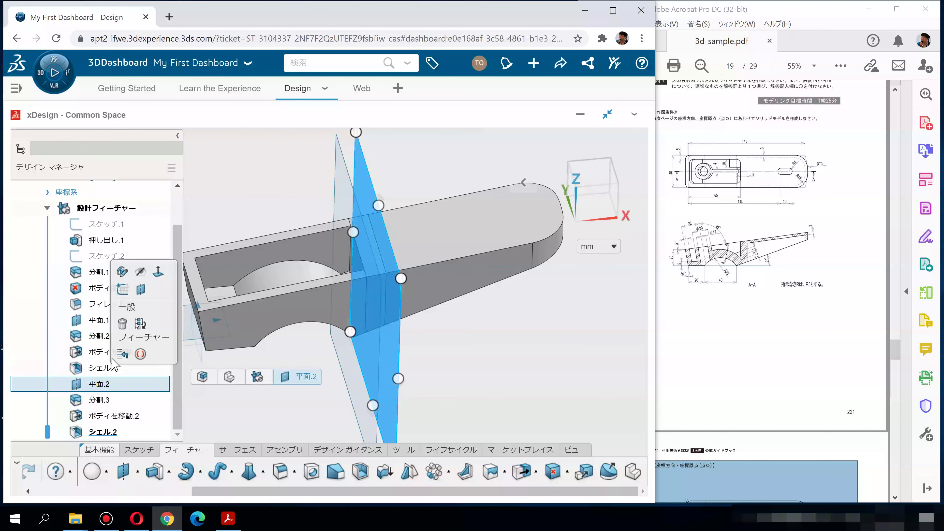
left_click(140, 273)
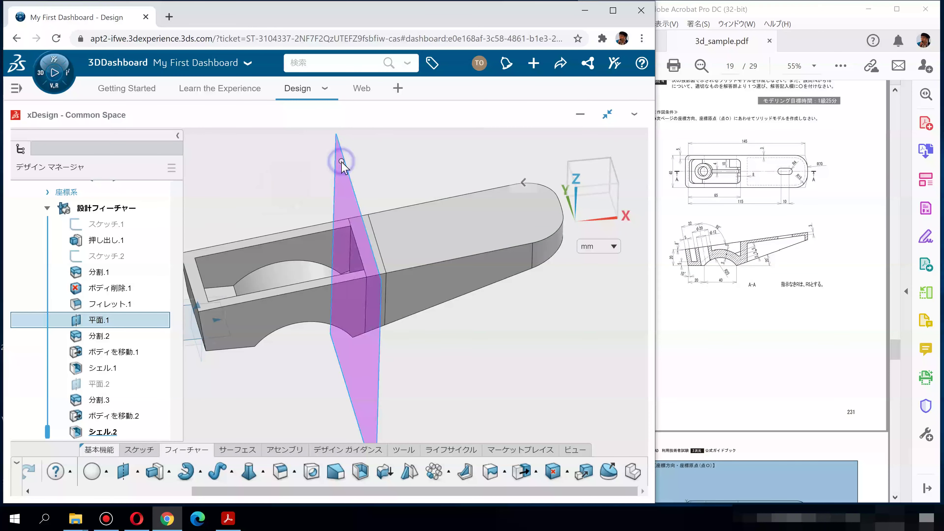
right_click(345, 169)
left_click(390, 191)
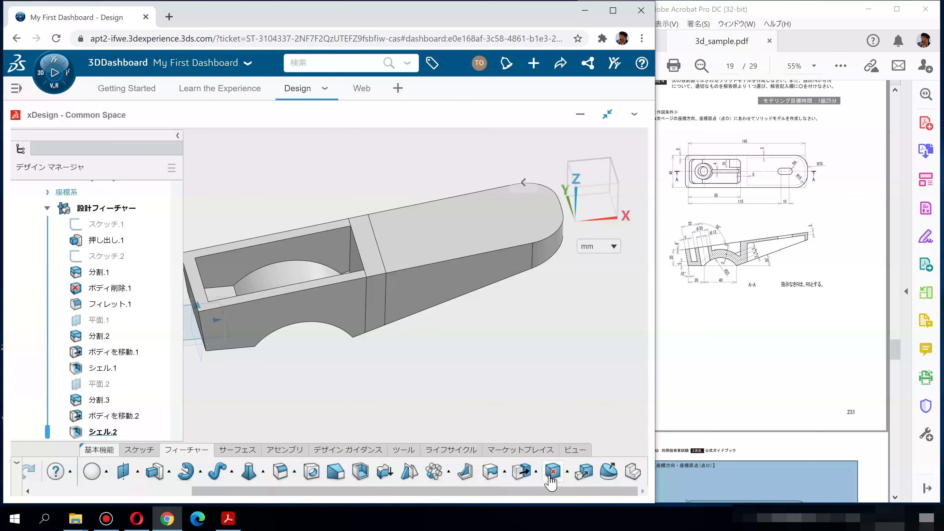
Combine the hollow thick body, the middle slice and the rounded-end body into one solid with the Add option.
left_click(504, 473)
left_click(499, 444)
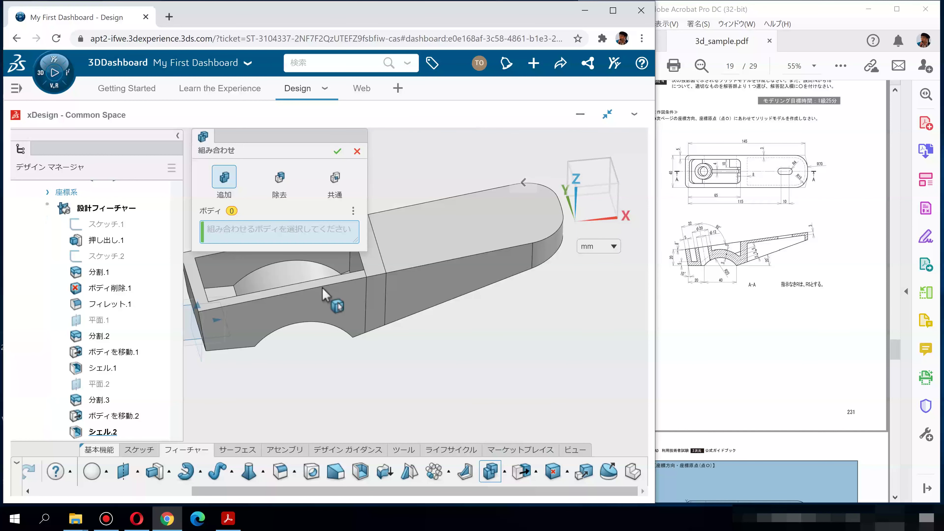
left_click(333, 288)
left_click(374, 300)
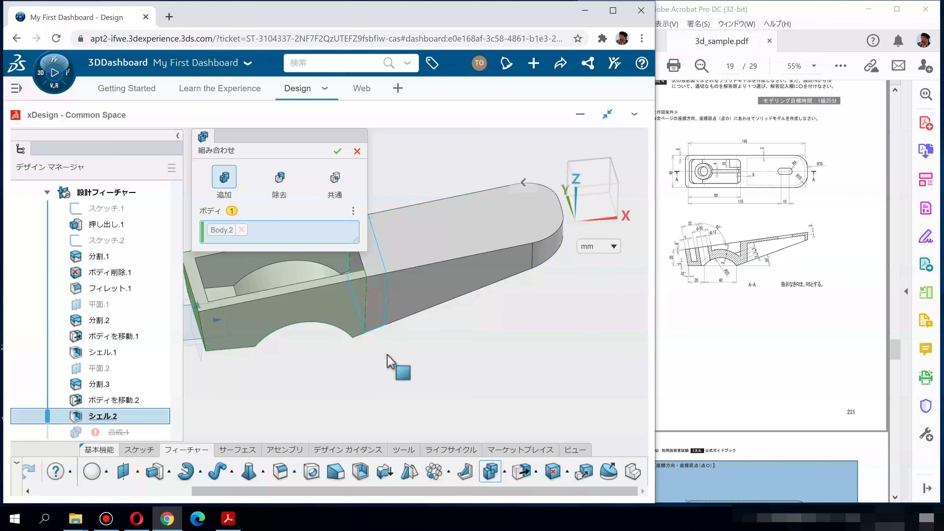
left_click(407, 285)
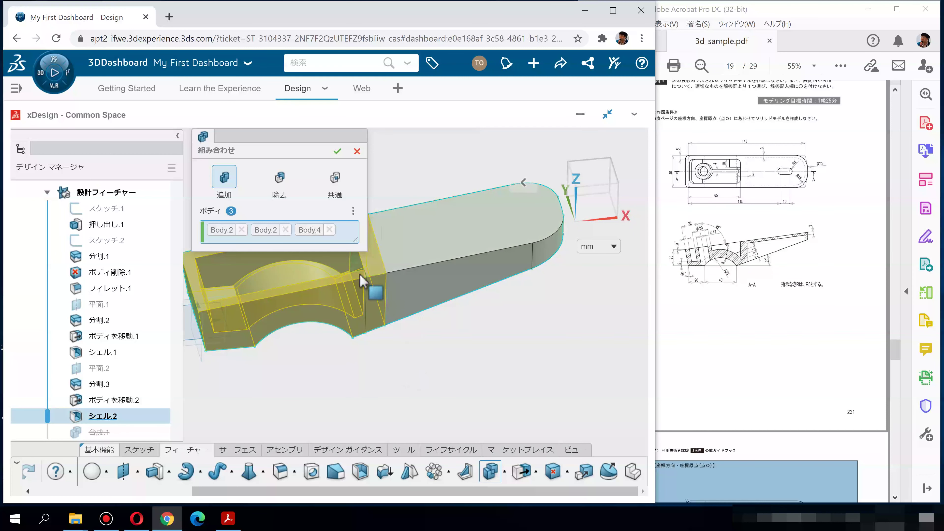
left_click(337, 152)
left_click(337, 152)
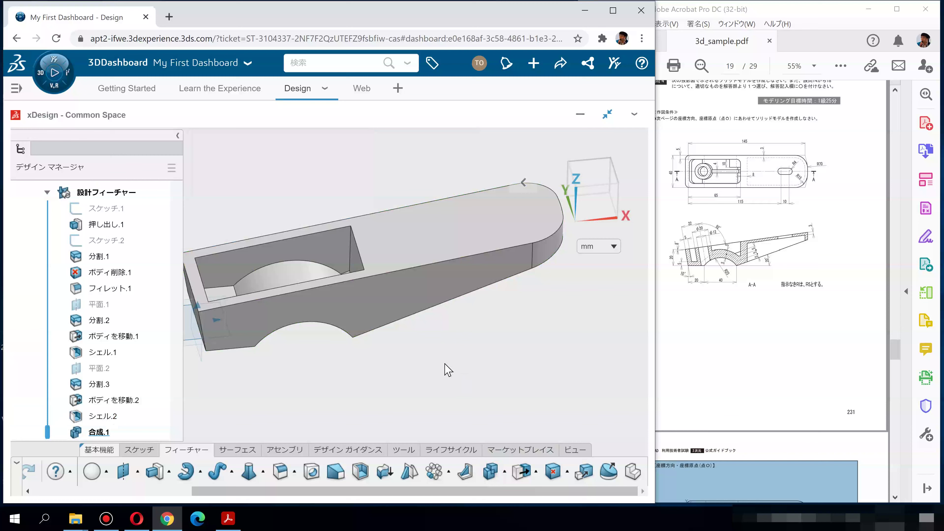
Start a sketch on the ZX plane through the origin and view it face-on with the rounded end toward +X on the right.
middle_click_drag(445, 363, 463, 392)
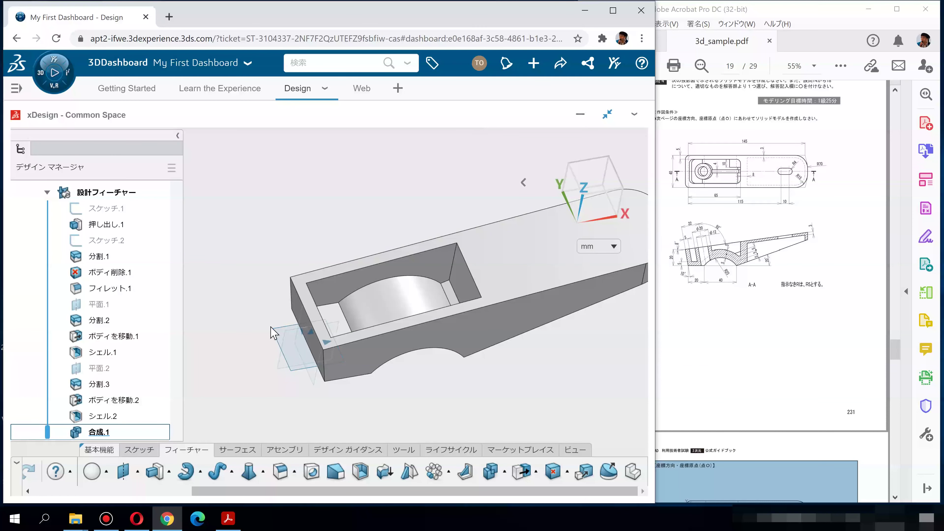
left_click(286, 323)
left_click(317, 284)
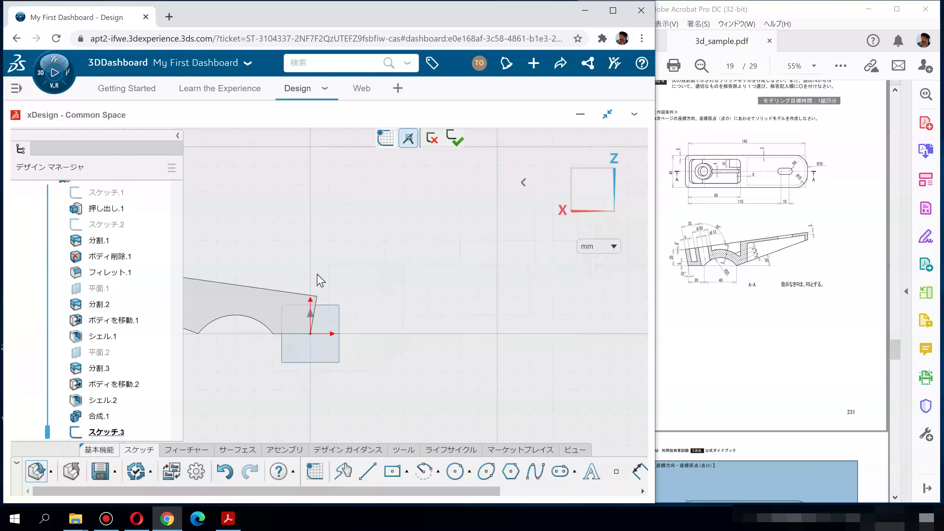
left_click(523, 183)
left_click(379, 182)
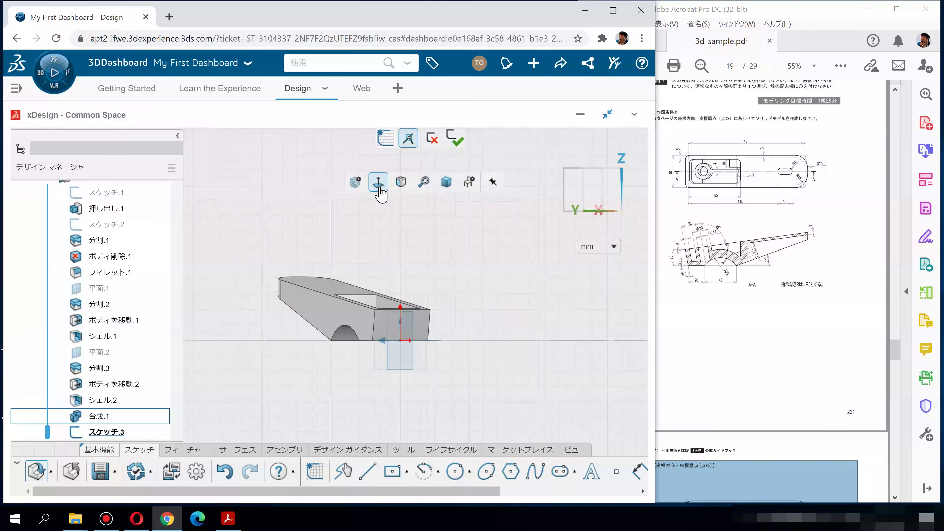
left_click(315, 242)
scroll(335, 265, "down", 1)
mouse_move(299, 269)
middle_mouse_down()
mouse_move(430, 275)
mouse_move(413, 274)
middle_mouse_up()
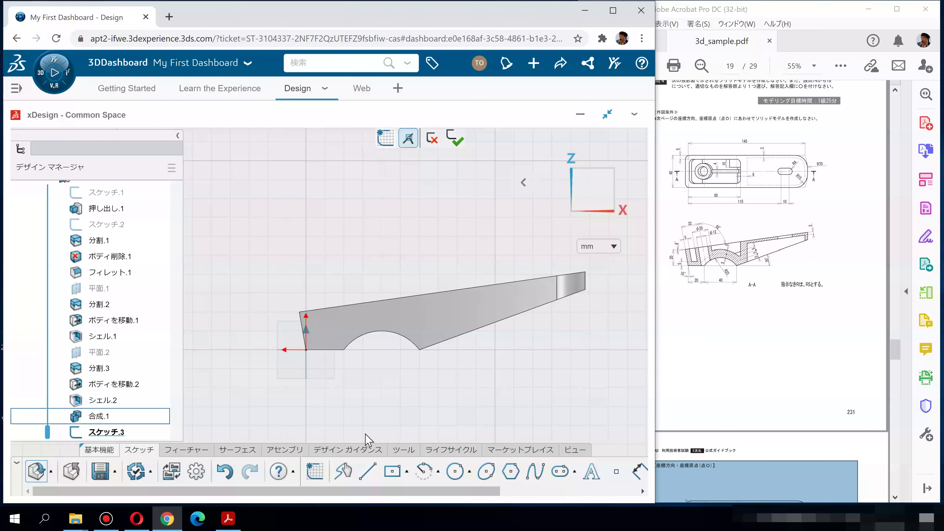
Sketch a slanted line through the body over the arch and dimension its angle to the sloped top edge at 92°.
left_click(368, 472)
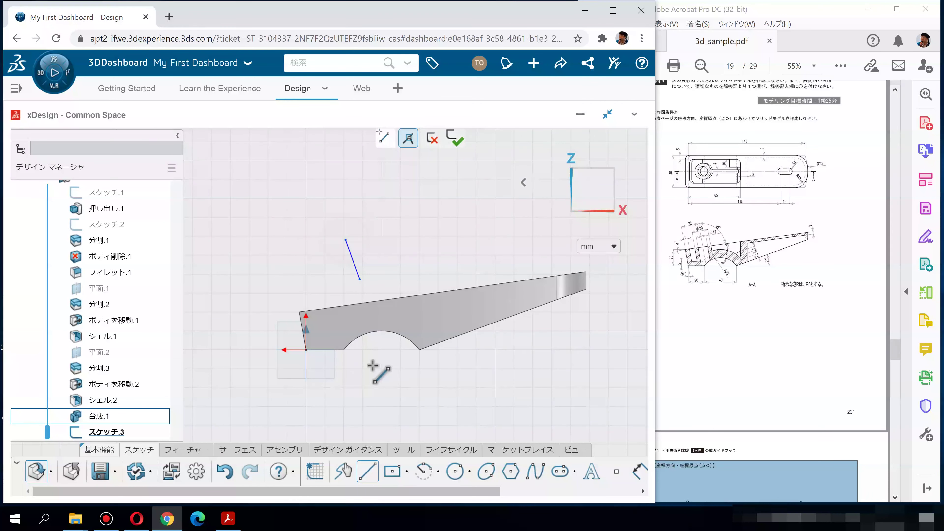
double_click(373, 406)
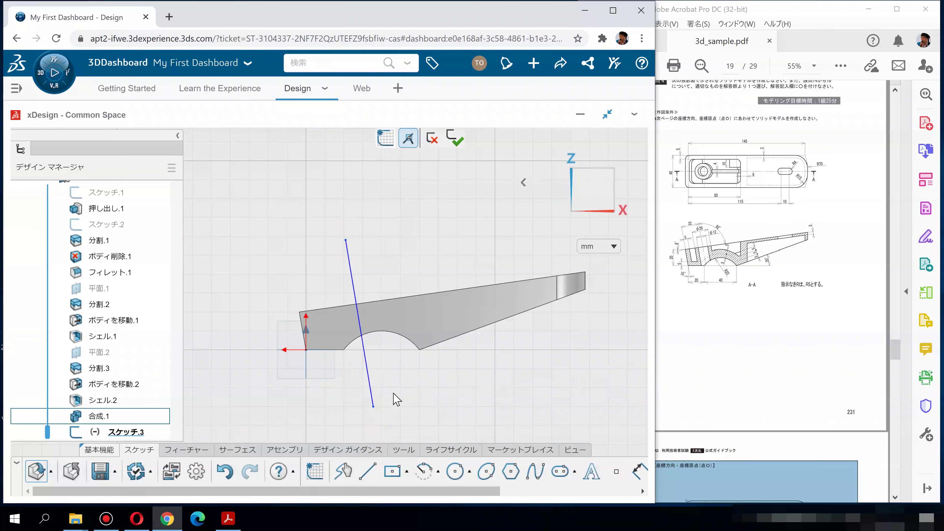
key("d")
left_click(386, 300)
left_click(357, 296)
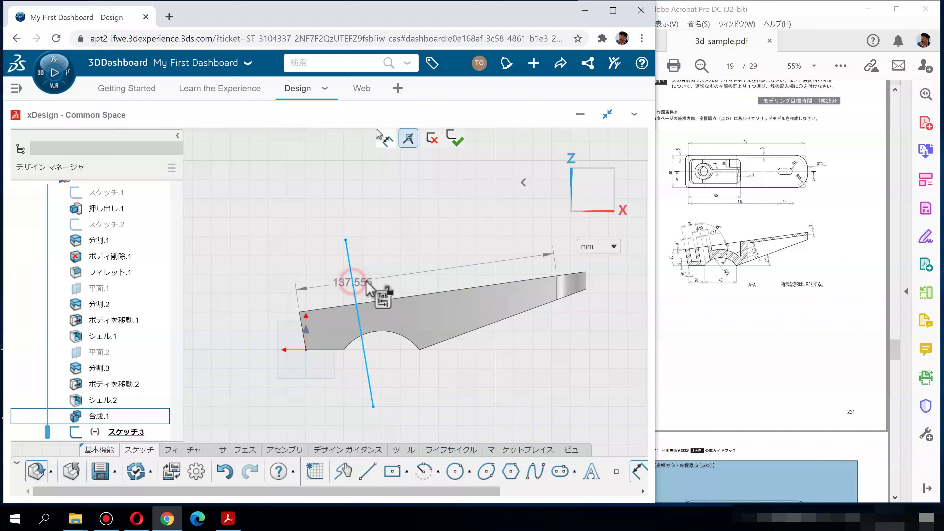
left_click(383, 287)
type("92")
key("Return")
key("Escape")
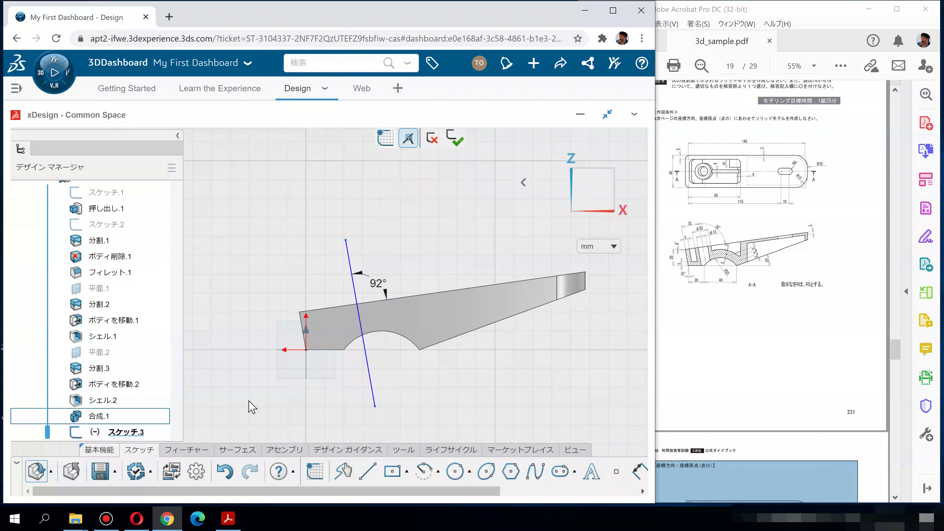
Sketch a narrow slanted three-point corner rectangle through the body, between the origin and the slanted line.
left_click(372, 477)
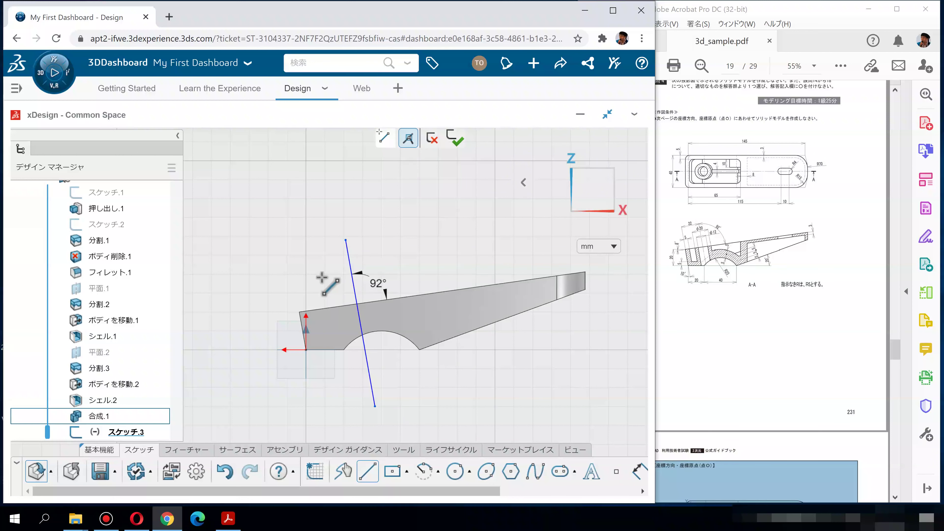
left_click(407, 471)
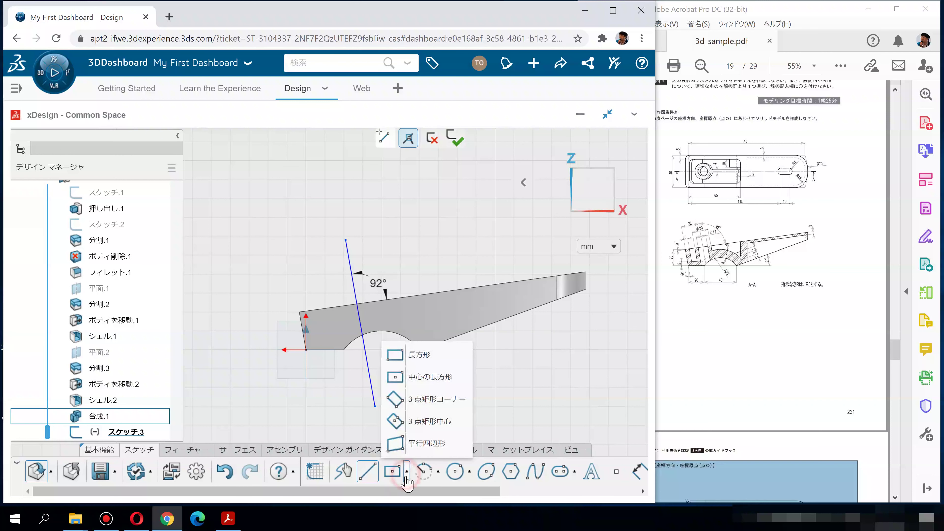
left_click(397, 400)
left_click(321, 283)
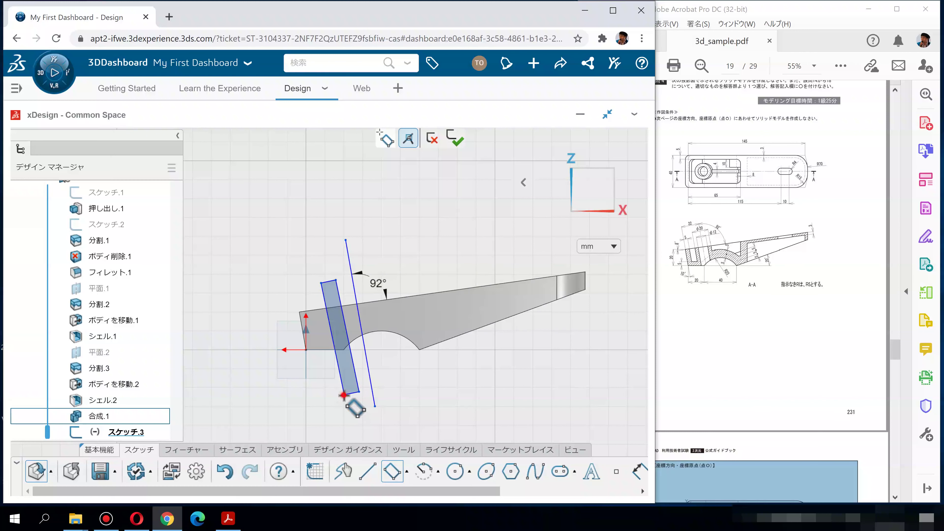
left_click(343, 395)
key("Escape")
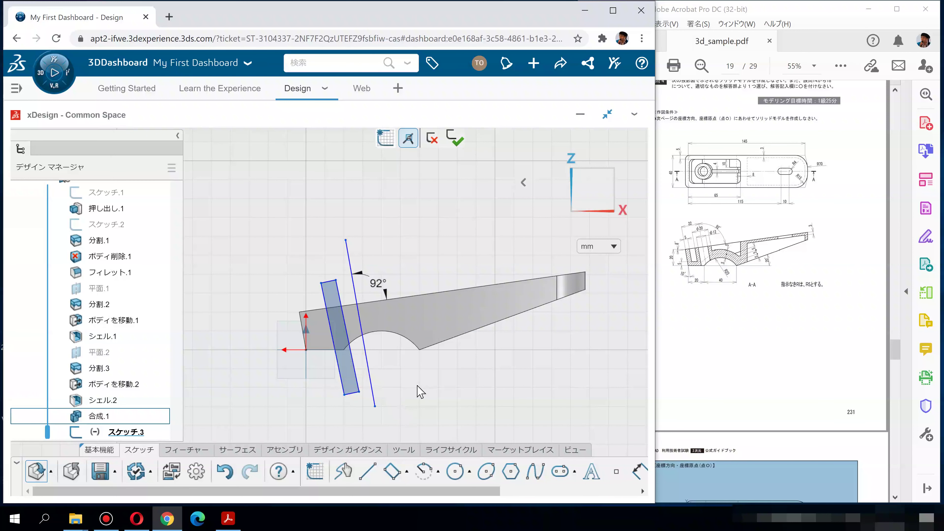
Make the rectangle's long side parallel to the slanted line and convert that line to construction geometry.
scroll(403, 373, "up", 2)
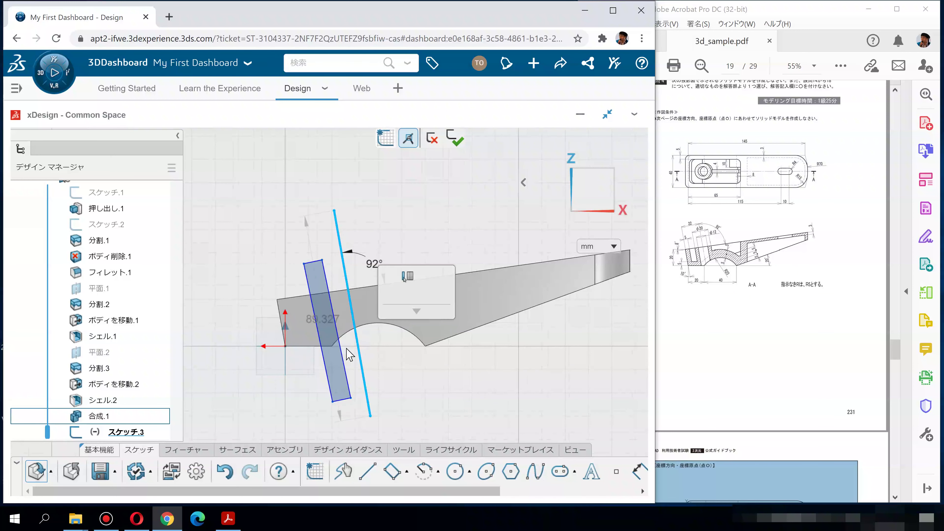
left_click(364, 387)
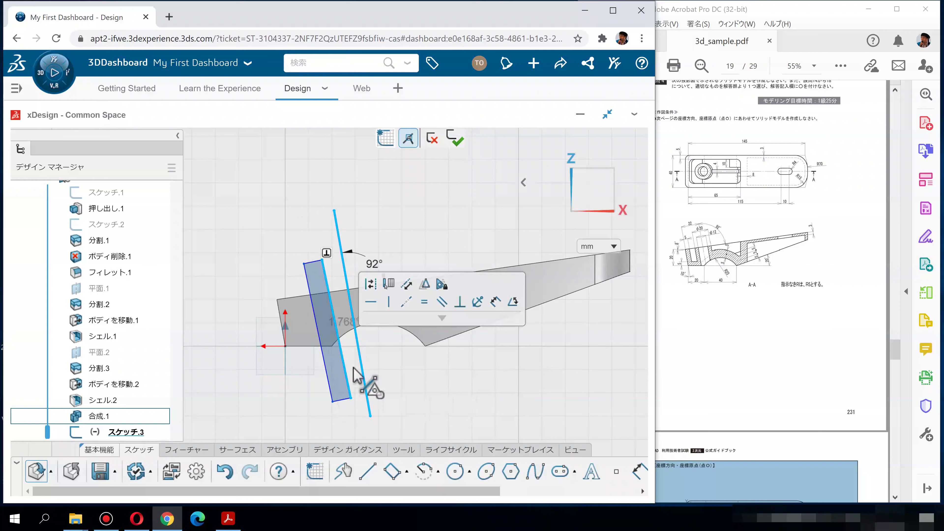
left_click(441, 301)
left_click(407, 366)
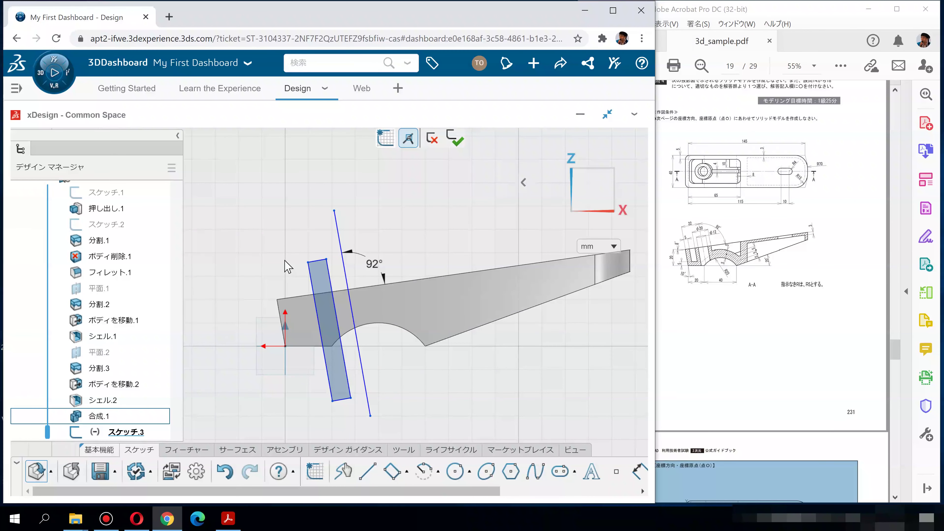
left_click(337, 227)
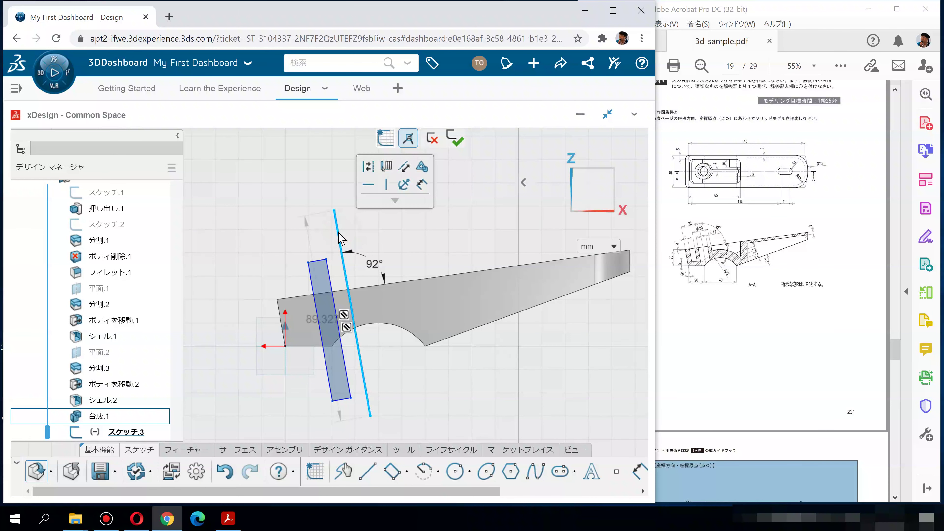
left_click(369, 169)
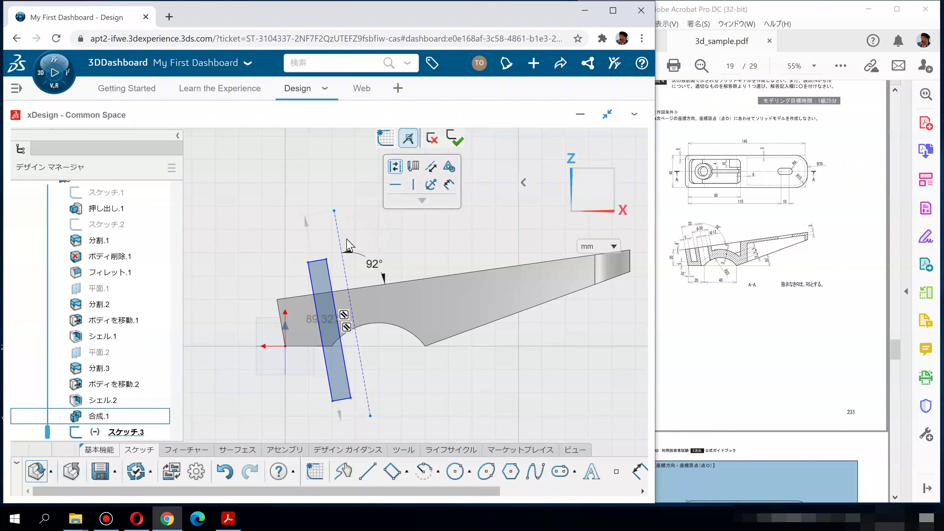
Dimension the rectangle's outer long side as a 20 mm diameter across the slanted construction line.
left_click(339, 244)
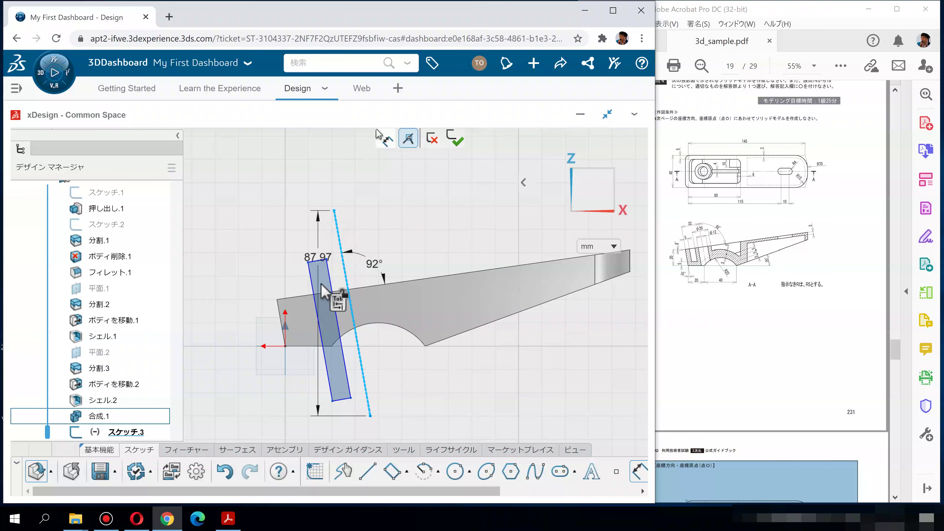
left_click(309, 268)
left_click(370, 193)
type("20")
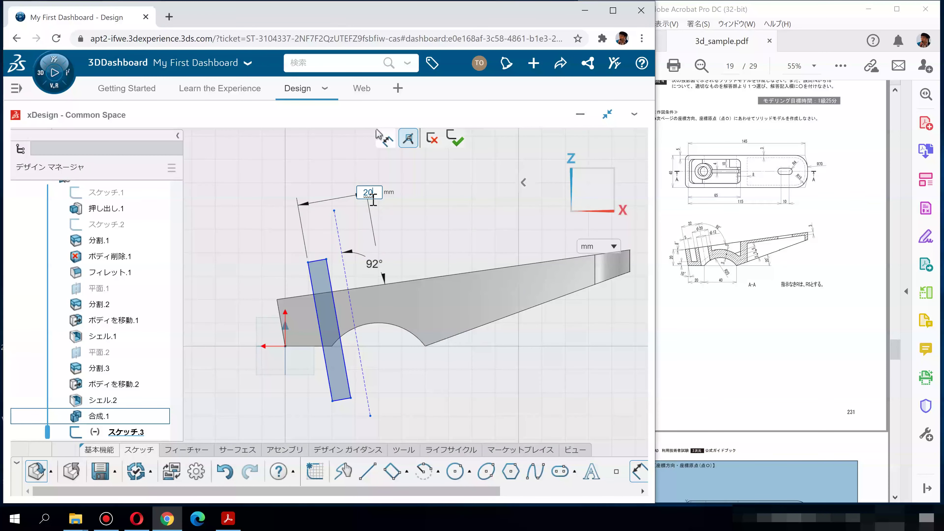
key("Return")
Dimension the rectangle's inner long side as a 12 mm diameter across the construction line and exit the sketch.
scroll(340, 268, "up", 3)
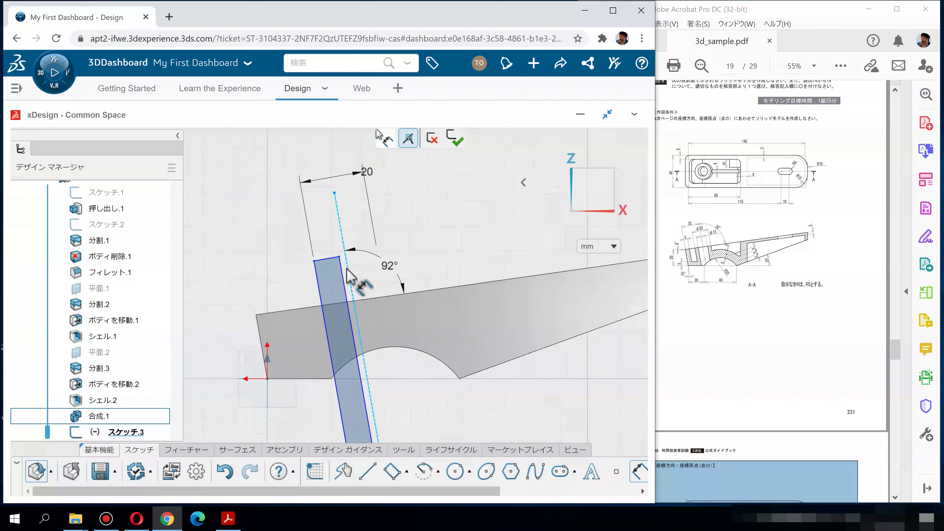
left_click(341, 270)
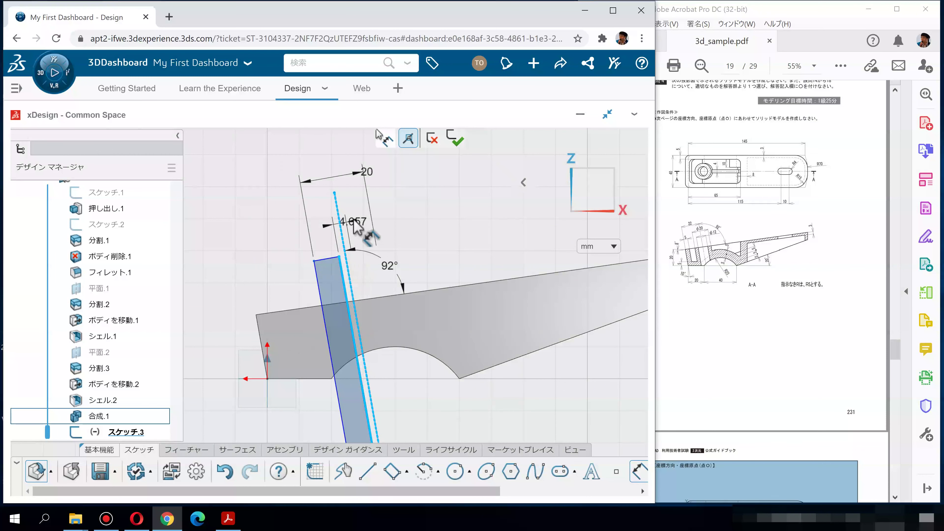
left_click(354, 225)
type("12")
key("Return")
left_click(433, 244)
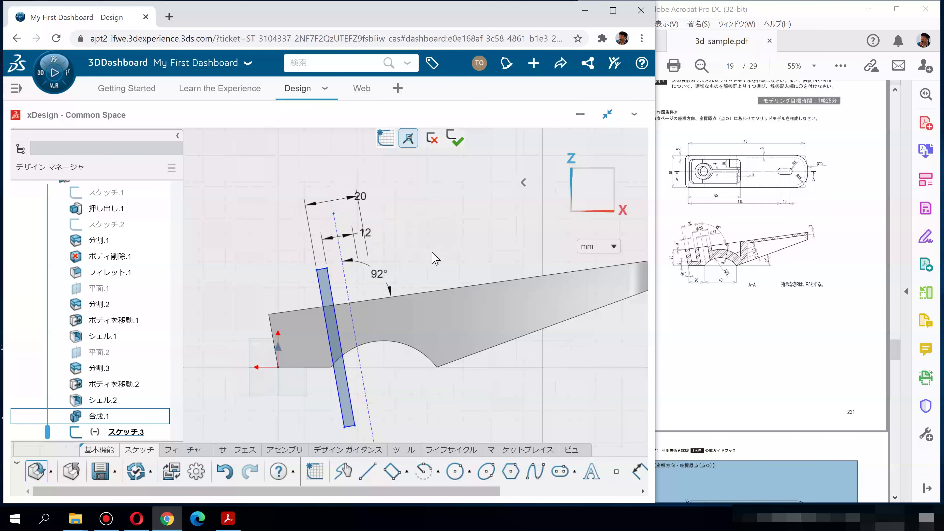
scroll(435, 258, "up", 3)
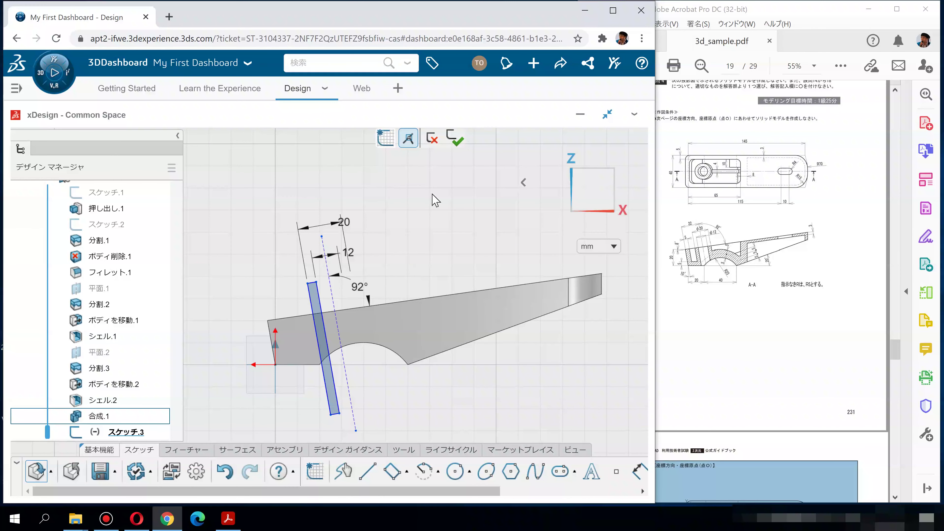
left_click(456, 139)
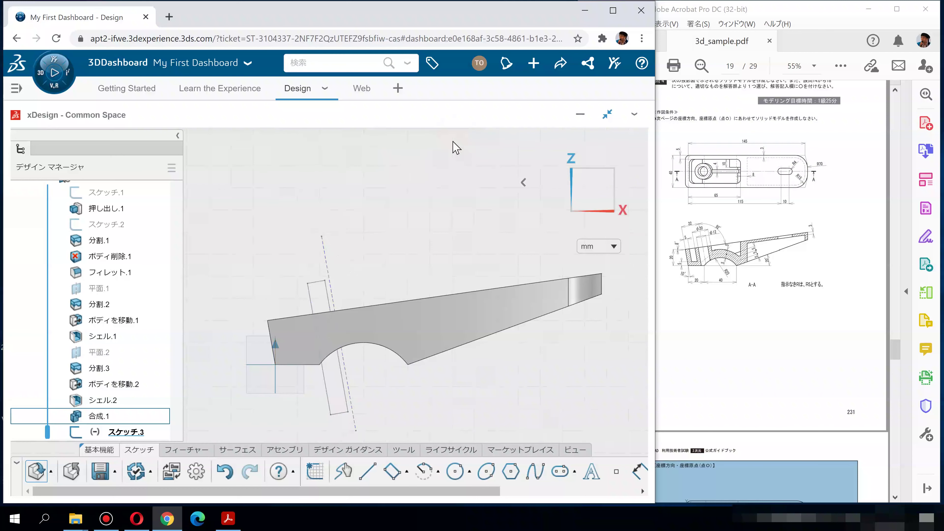
Reopen the rectangle sketch face-on and set its inner diameter dimension to 12 mm.
middle_click_drag(366, 267, 383, 304)
left_click(365, 240)
left_click(123, 433)
left_click(154, 338)
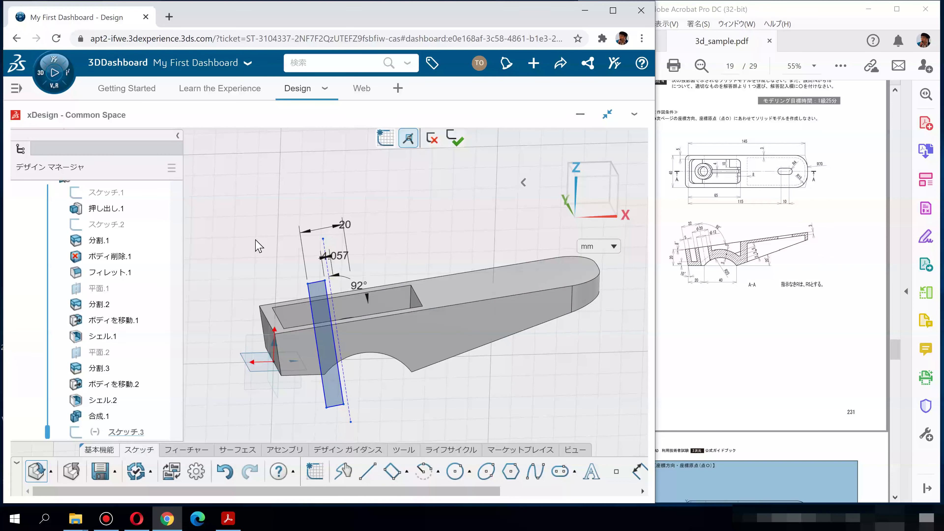
left_click(581, 200)
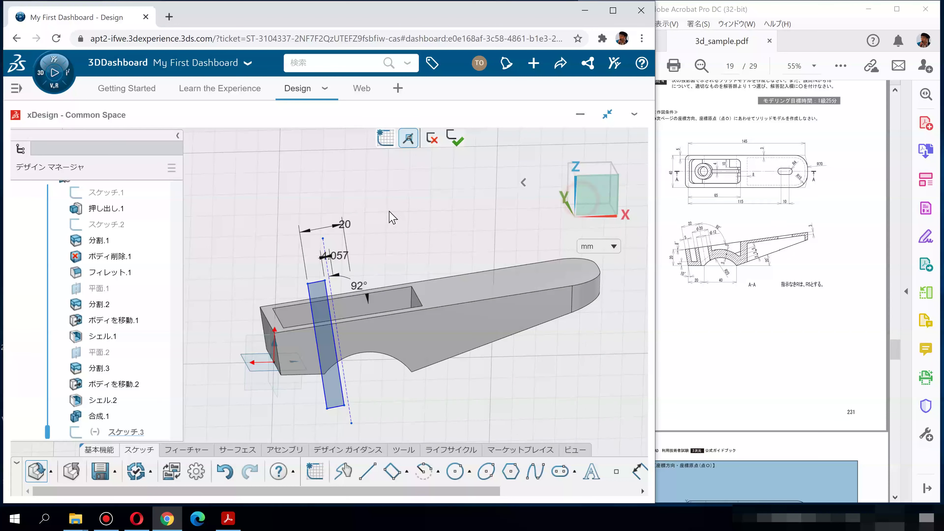
double_click(344, 259)
type("12")
key("Return")
left_click(434, 270)
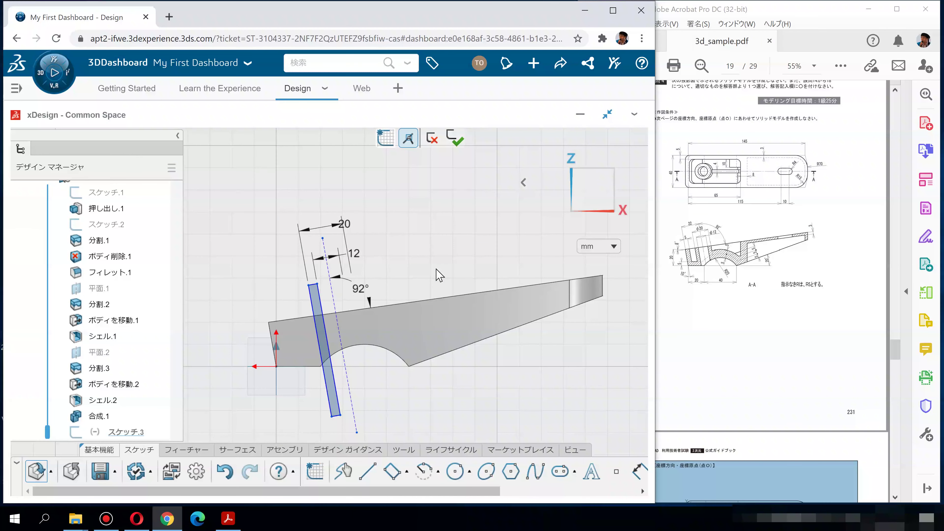
Try shortening the rectangle by moving its lower end up to the body's underside, and undo the change.
scroll(336, 416, "up", 3)
left_click(336, 418)
mouse_move(327, 377)
left_mouse_down()
mouse_move(323, 354)
mouse_move(325, 367)
left_mouse_up()
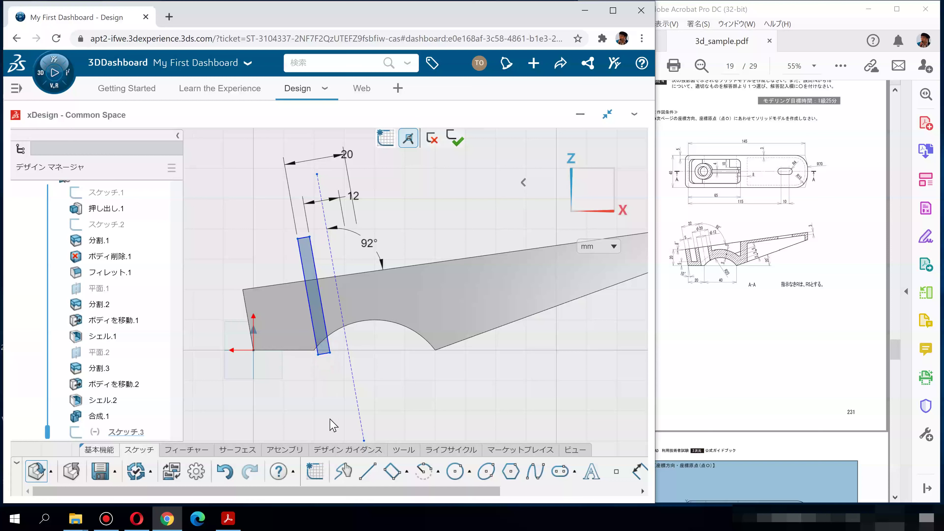
key("ctrl+z")
Exit the sketch and set up a full Revolve of the rectangle about the slanted construction line as an added solid.
left_click(454, 138)
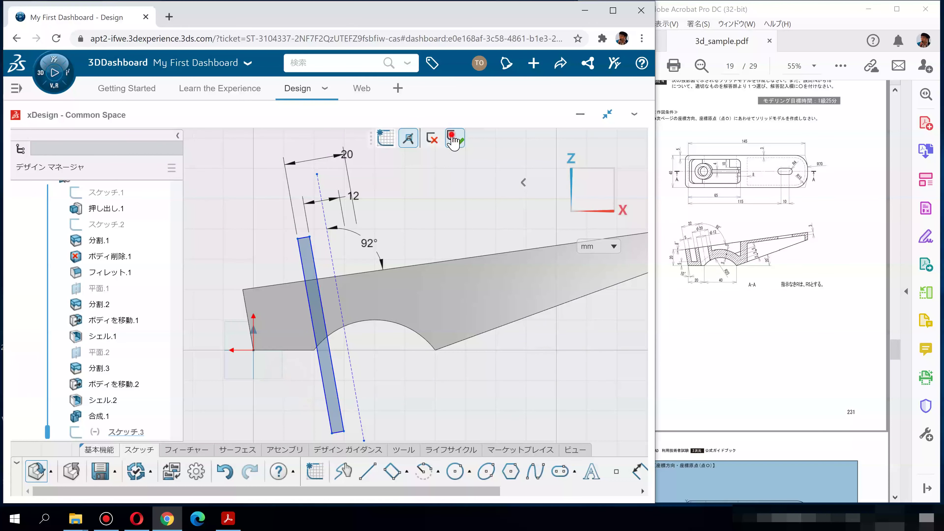
key("Escape")
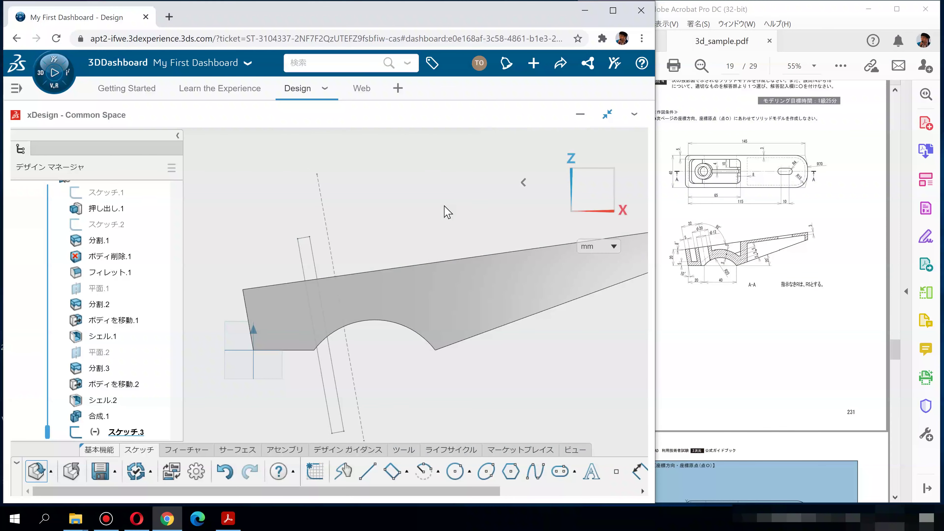
left_click(175, 451)
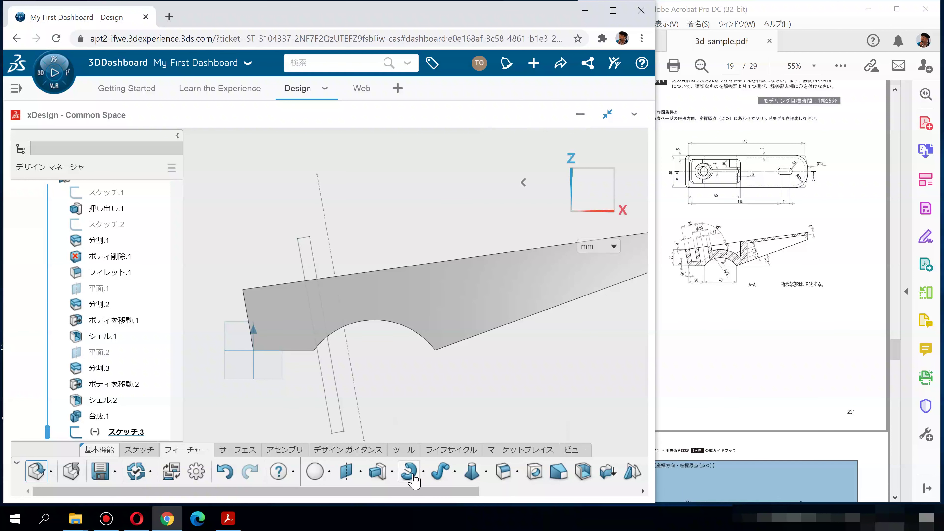
left_click(411, 475)
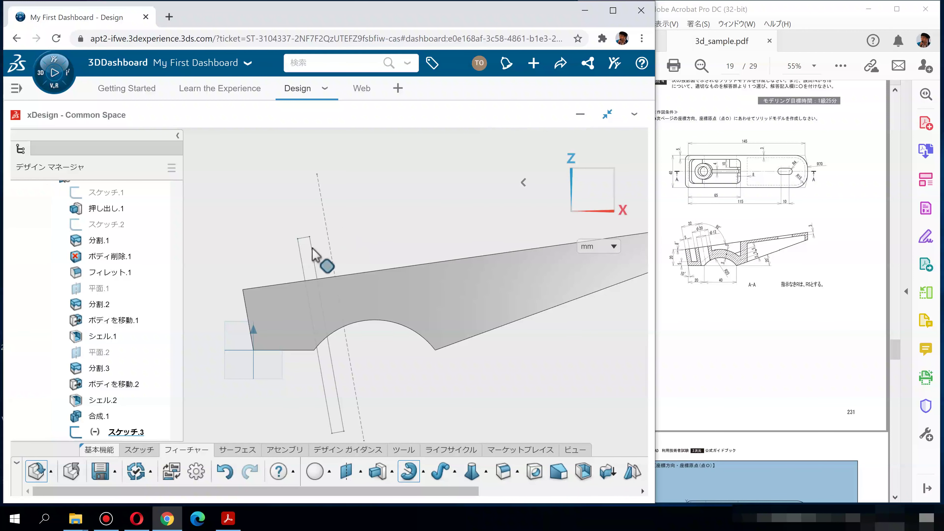
middle_click_drag(430, 257, 583, 257, "ctrl")
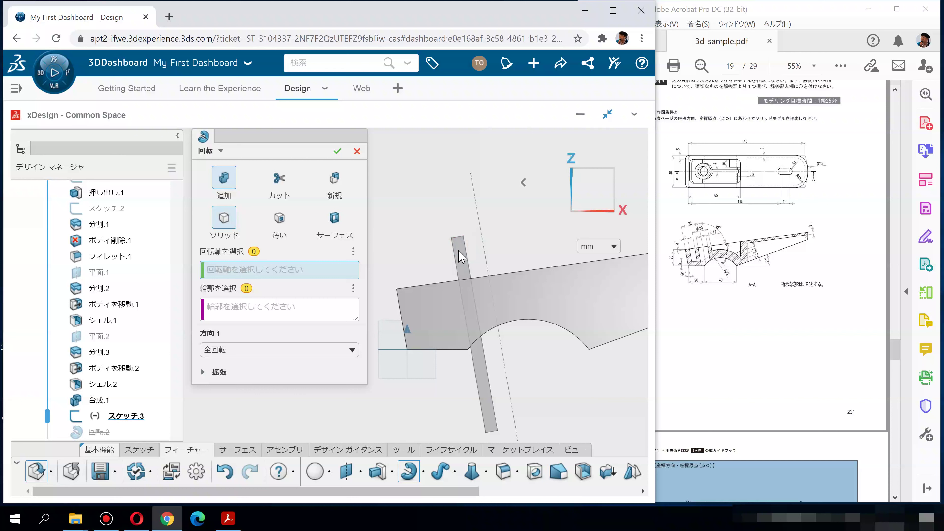
middle_click_drag(413, 270, 482, 277)
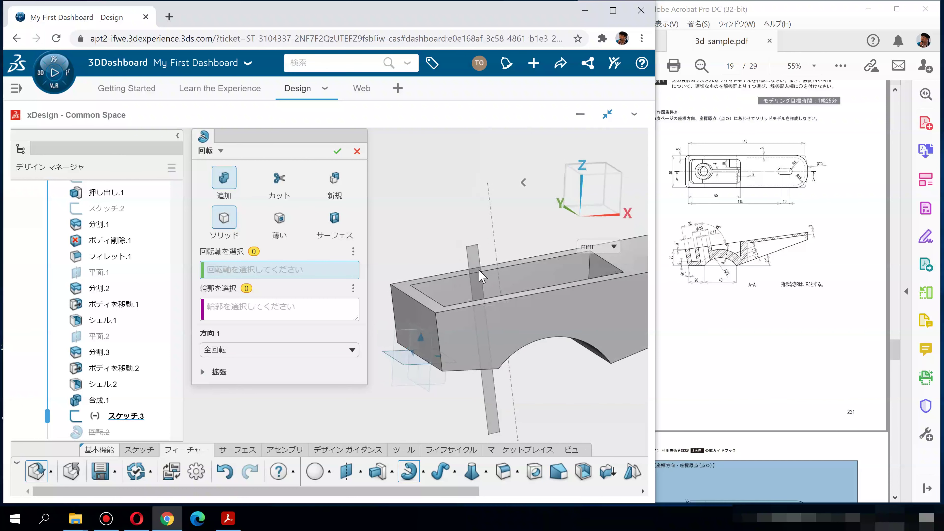
scroll(480, 262, "down", 2)
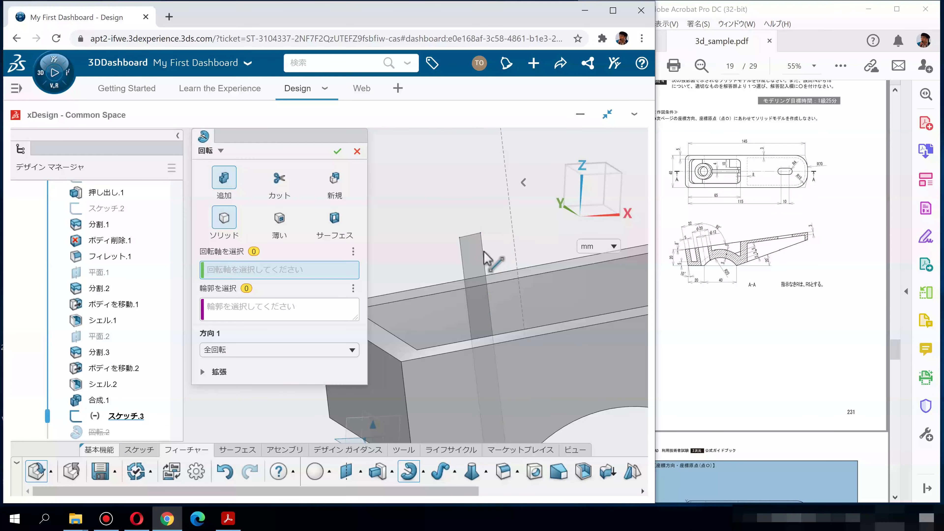
left_click(513, 225)
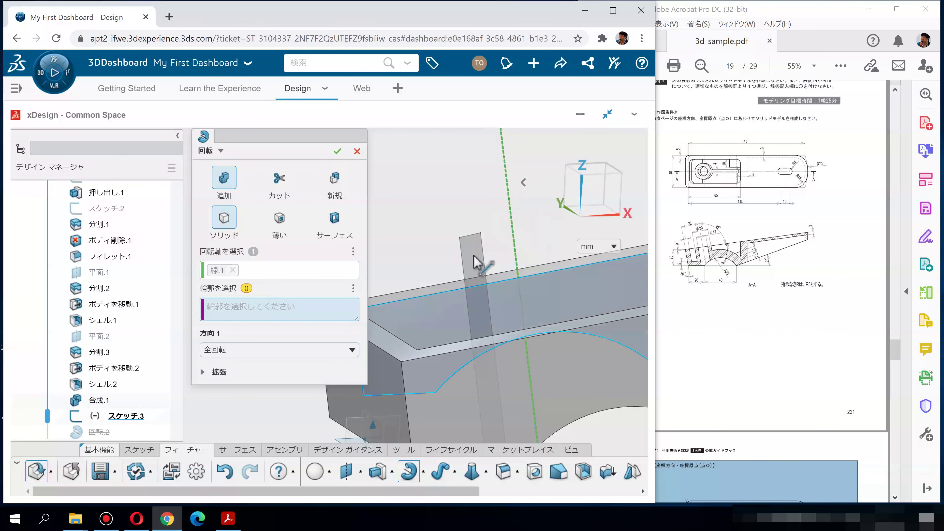
left_click(476, 261)
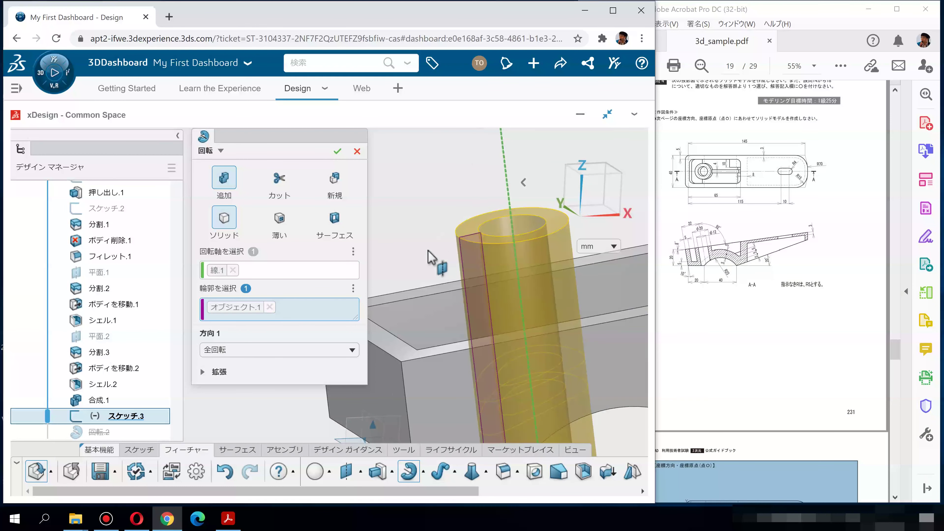
scroll(432, 261, "up", 2)
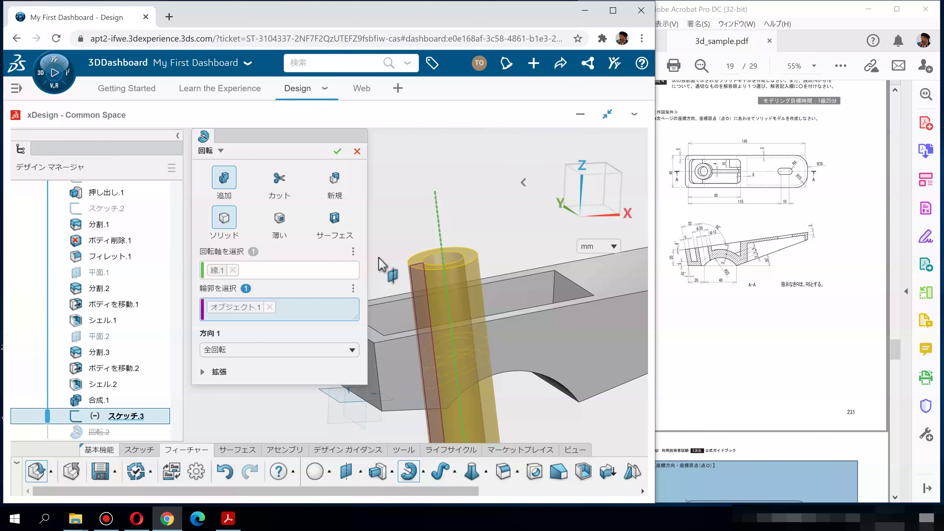
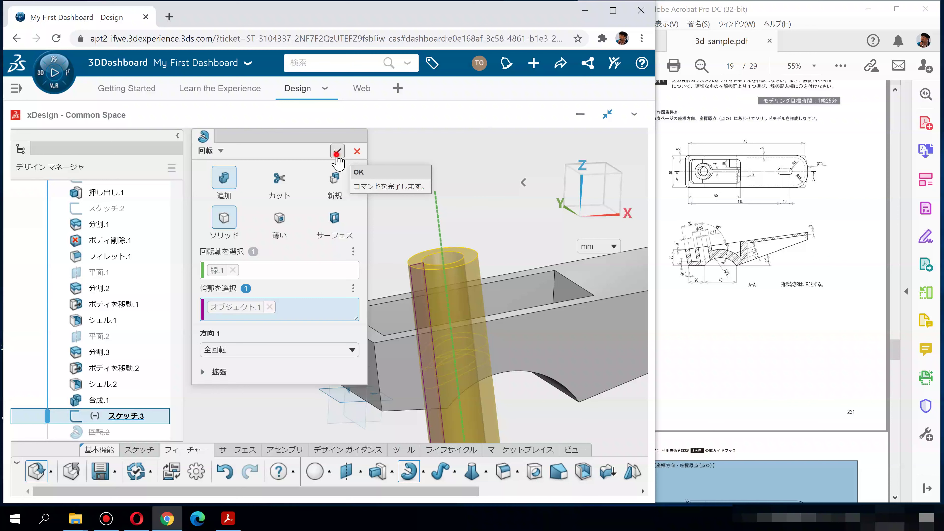
Complete the full Revolve that adds the slanted hollow boss to the body as a solid.
left_click(337, 151)
mouse_move(359, 250)
middle_mouse_down()
mouse_move(387, 383)
mouse_move(396, 354)
mouse_move(376, 240)
mouse_move(339, 196)
mouse_move(353, 243)
middle_mouse_up()
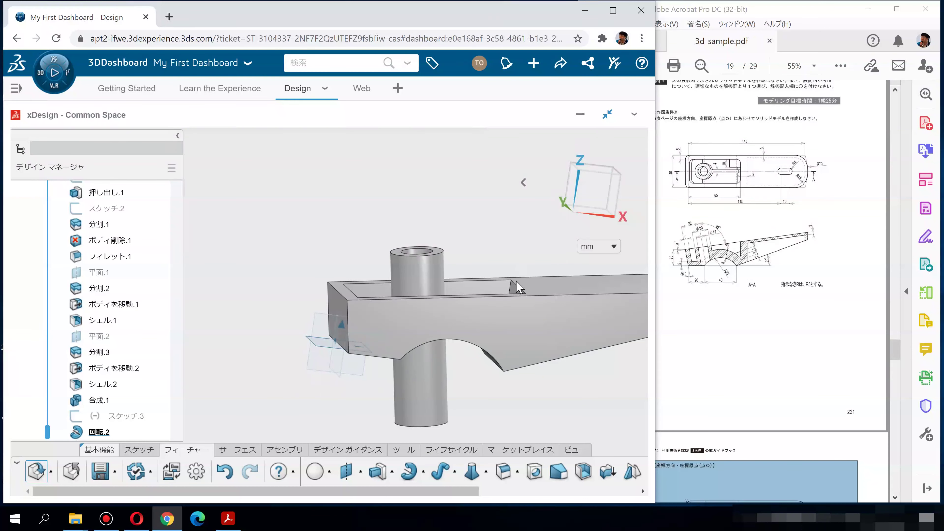
scroll(520, 287, "up", 2)
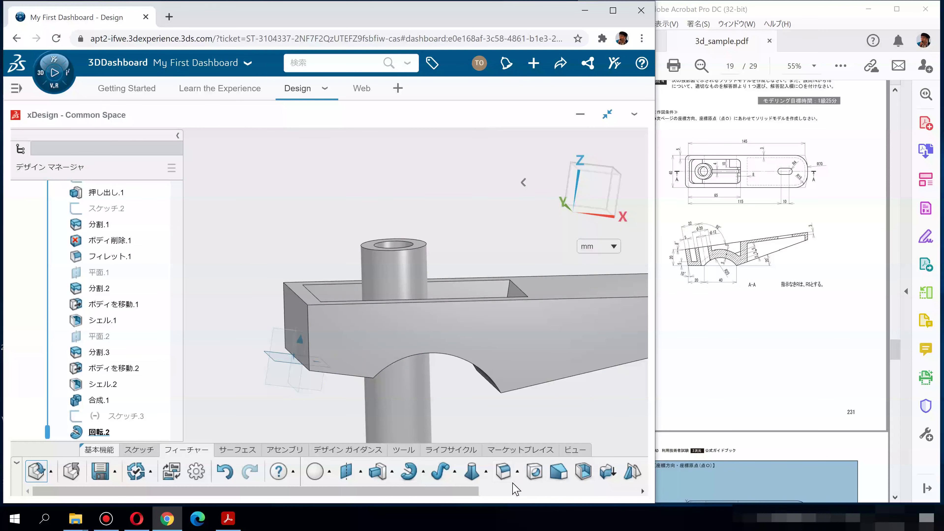
scroll(466, 484, "right", 3)
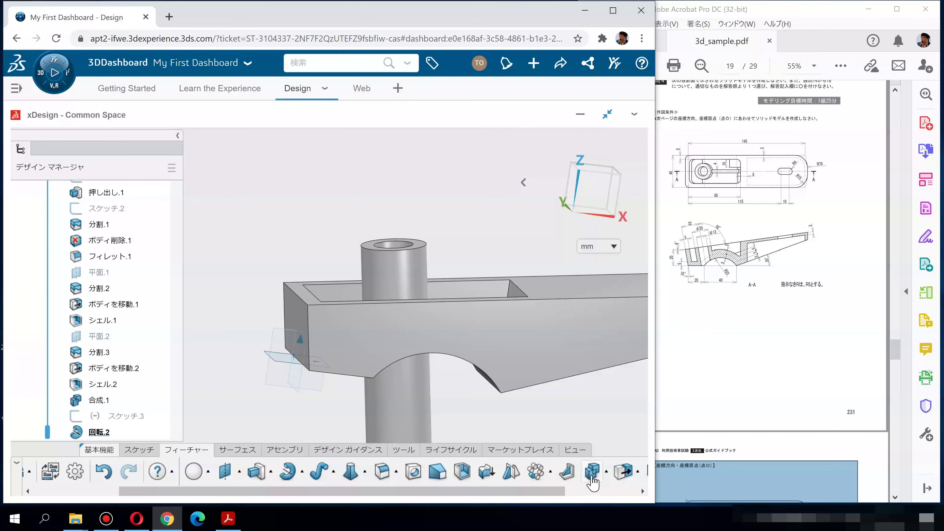
left_click(608, 472)
left_click(600, 438)
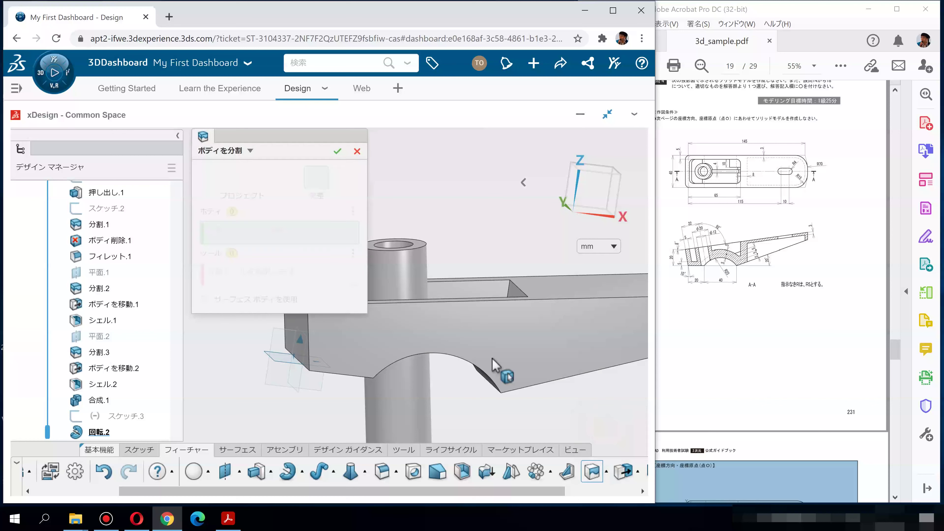
left_click(406, 270)
left_click(298, 283)
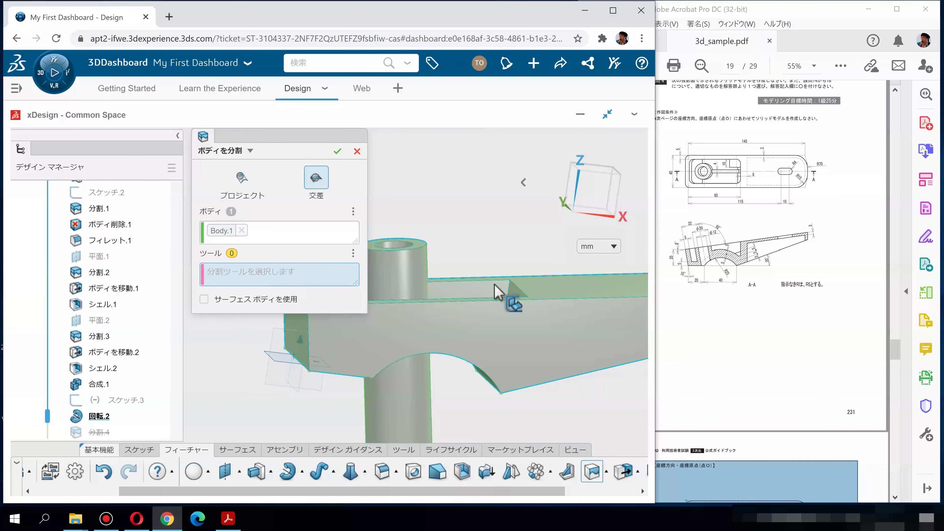
left_click(585, 296)
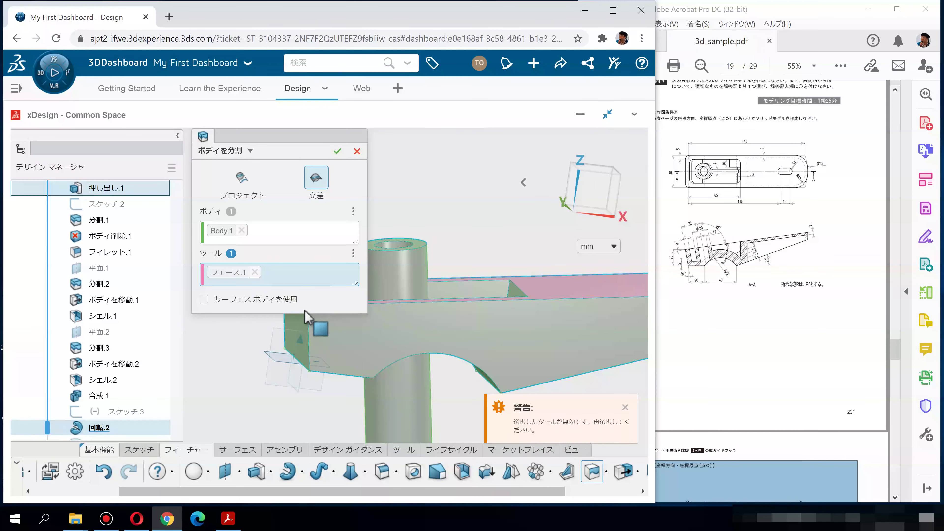
key("Escape")
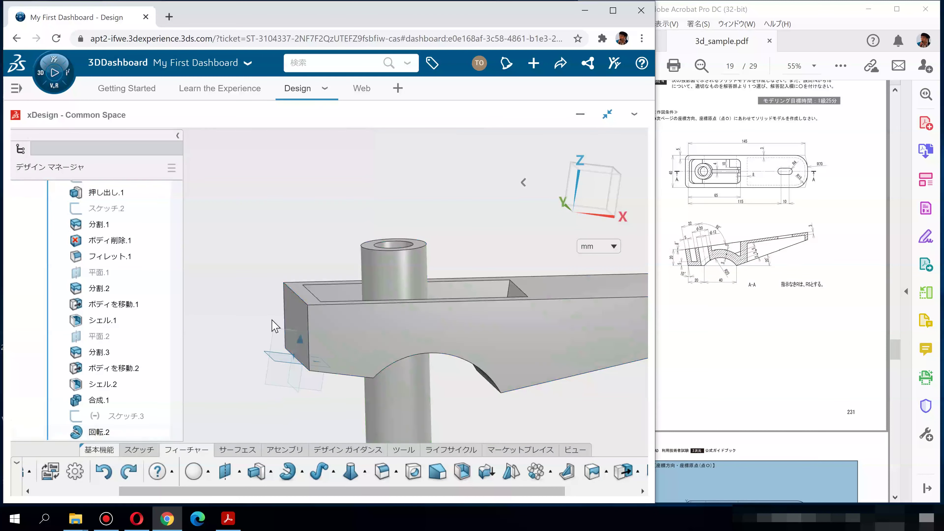
Create a reference plane on the body's sloped upper face with an offset of 0.
left_click(225, 471)
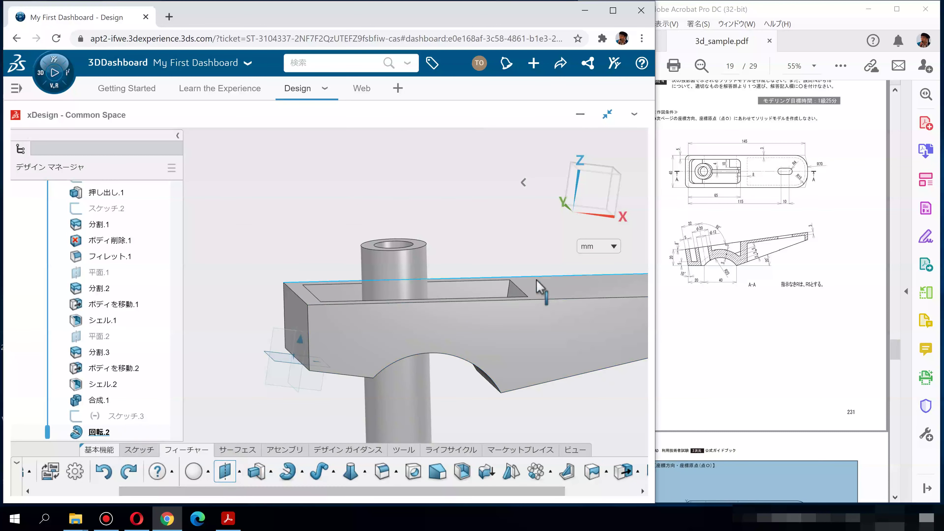
left_click(539, 294)
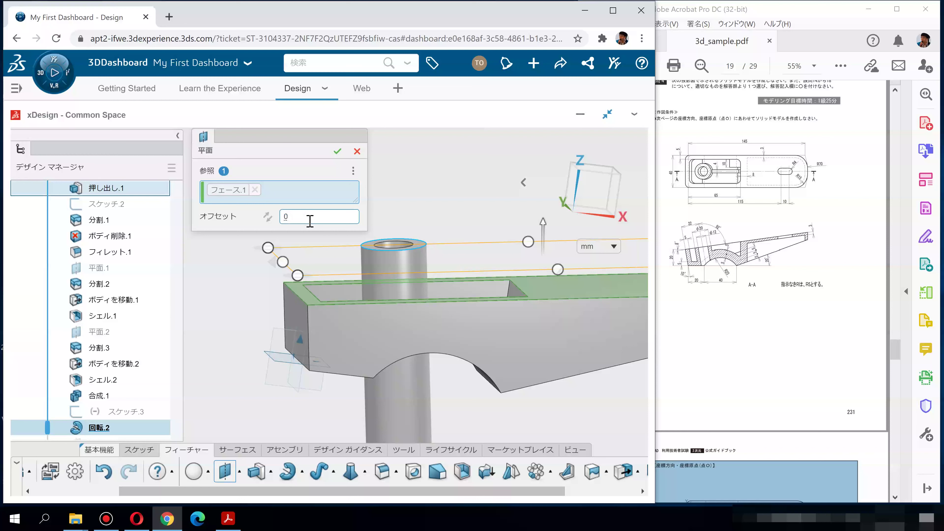
key("Return")
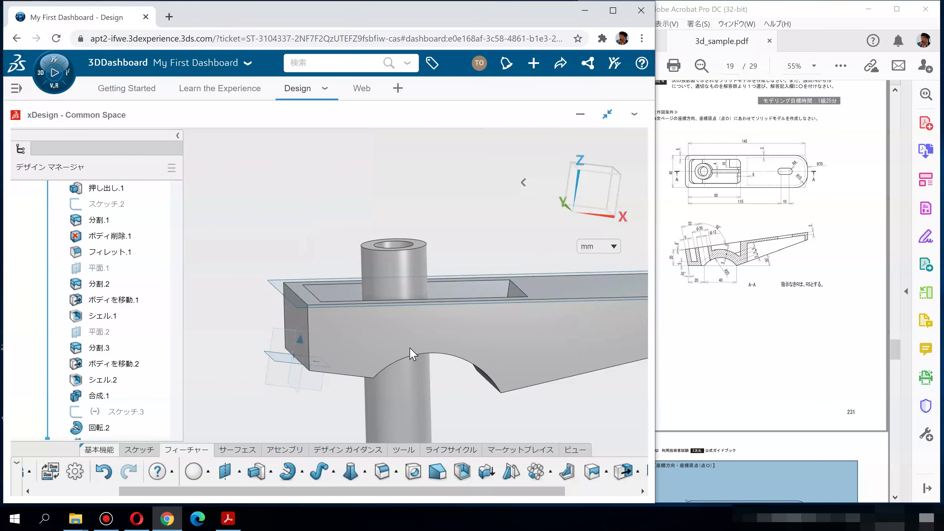
Split the body by intersection, using the reference plane on its sloped upper face as the splitting tool.
left_click(606, 478)
left_click(594, 432)
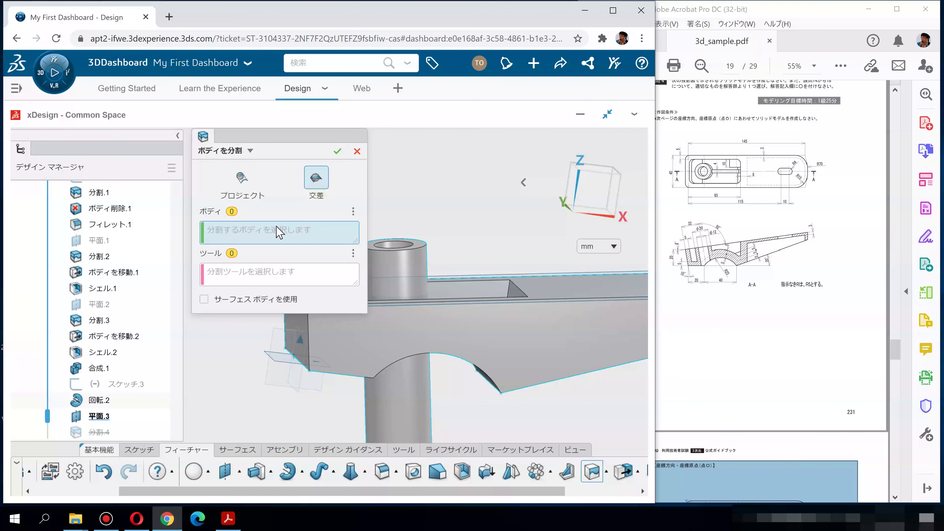
left_click(460, 336)
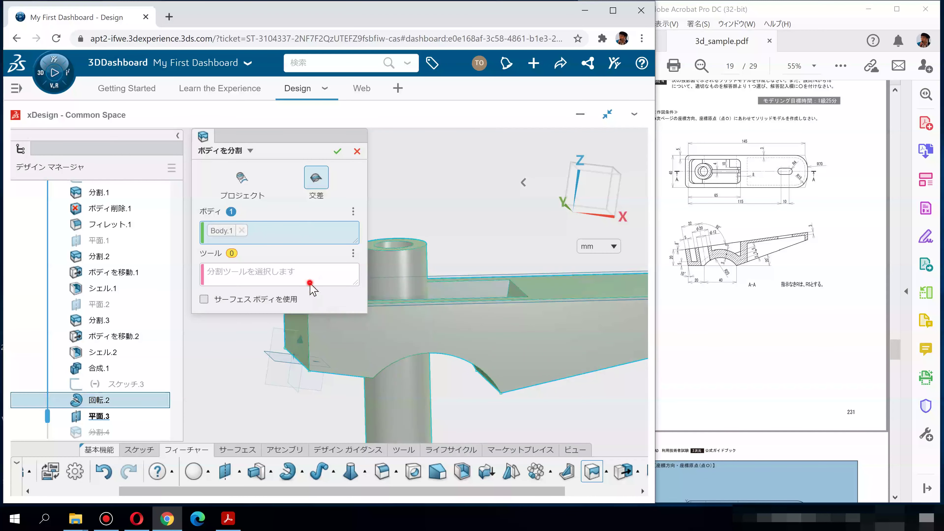
left_click(524, 280)
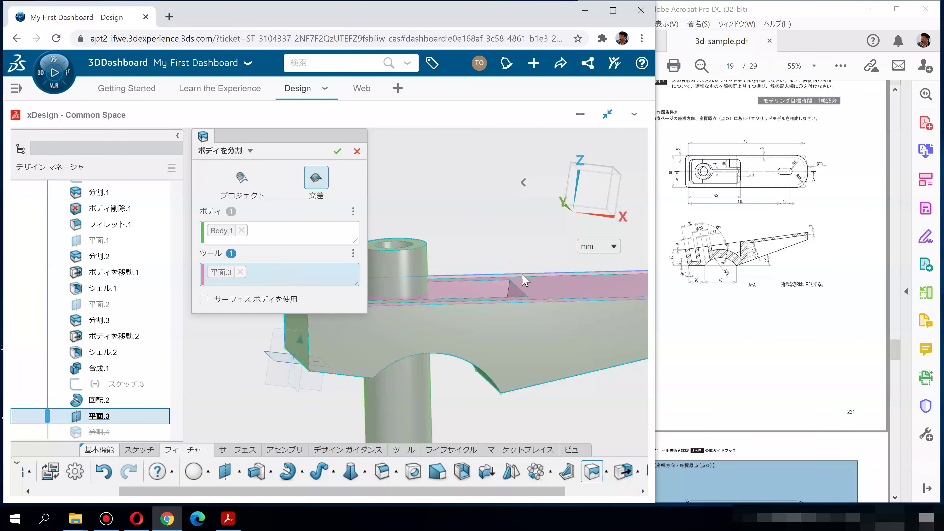
left_click(337, 152)
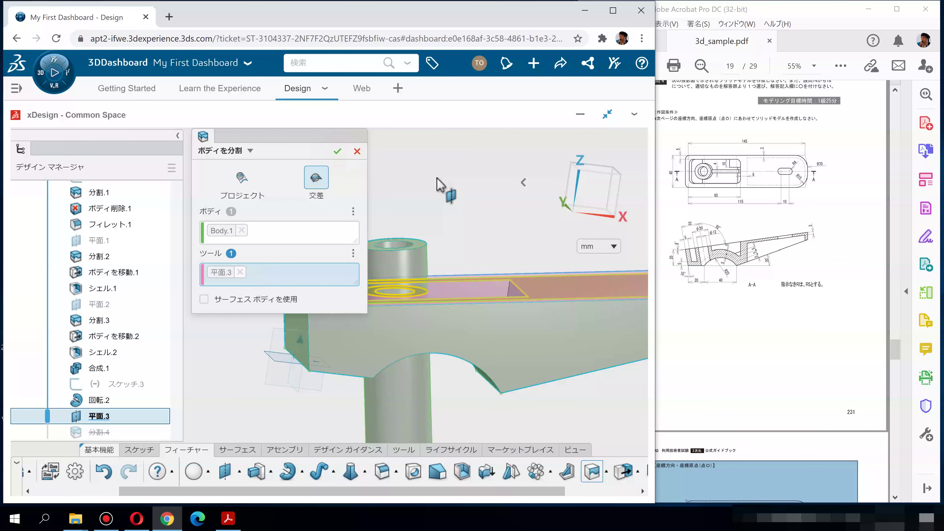
Delete the split-off piece of the hollow boss that sticks out above the body's upper face.
left_click_drag(556, 492, 637, 493)
left_click(558, 474)
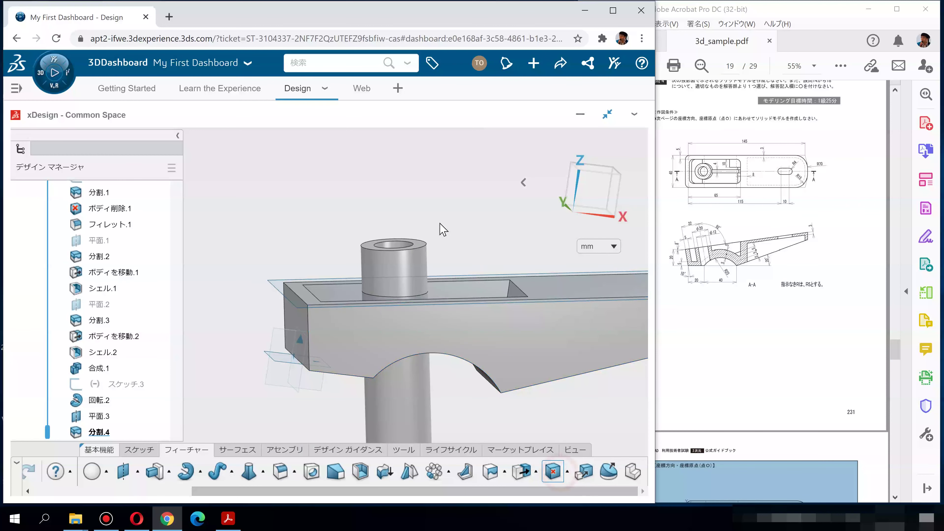
left_click(409, 251)
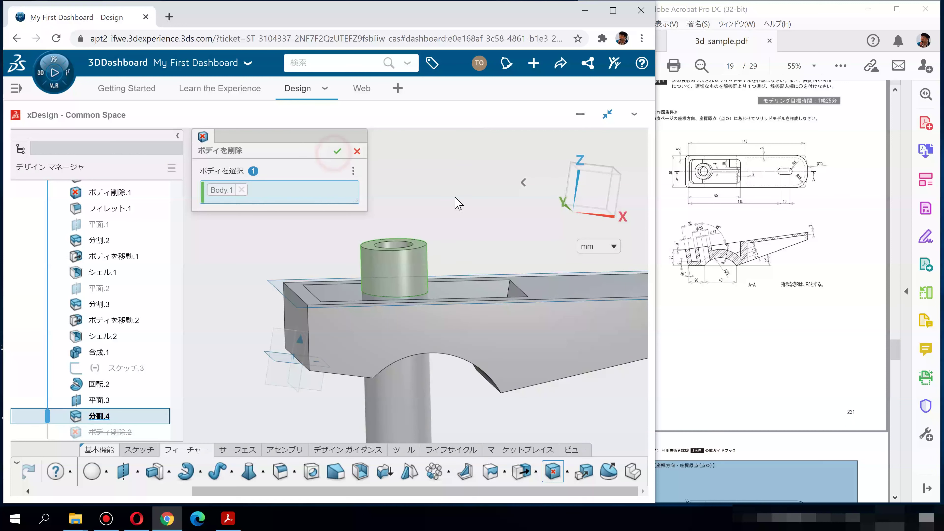
Create a Delete Face feature in remove mode for five faces of the hollow boss, including the part projecting below the arched underside.
scroll(453, 253, "down", 3)
middle_click_drag(411, 161, 408, 135)
scroll(361, 309, "up", 4)
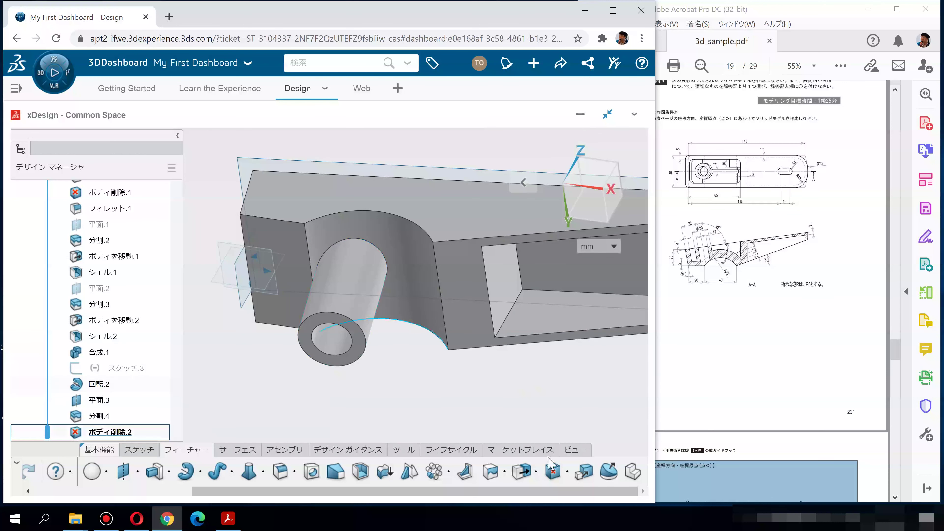
left_click(568, 472)
left_click(560, 423)
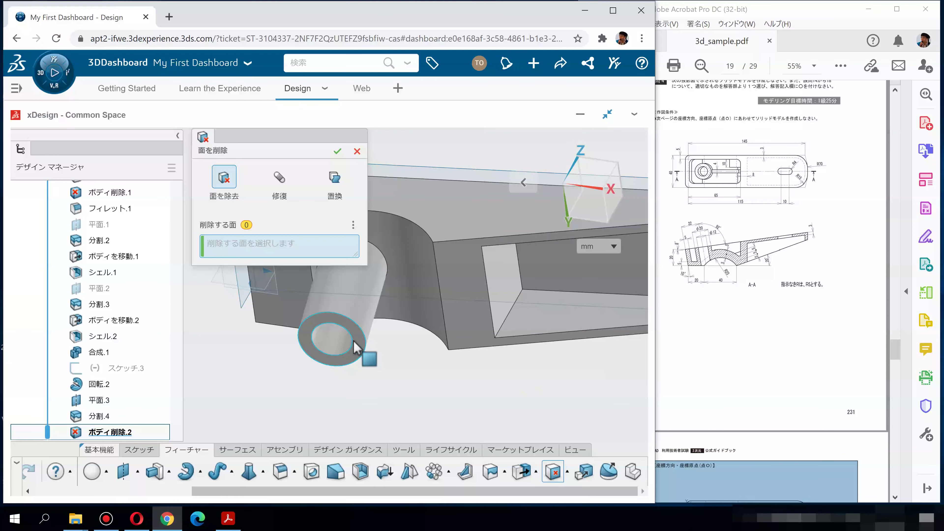
left_click(285, 188)
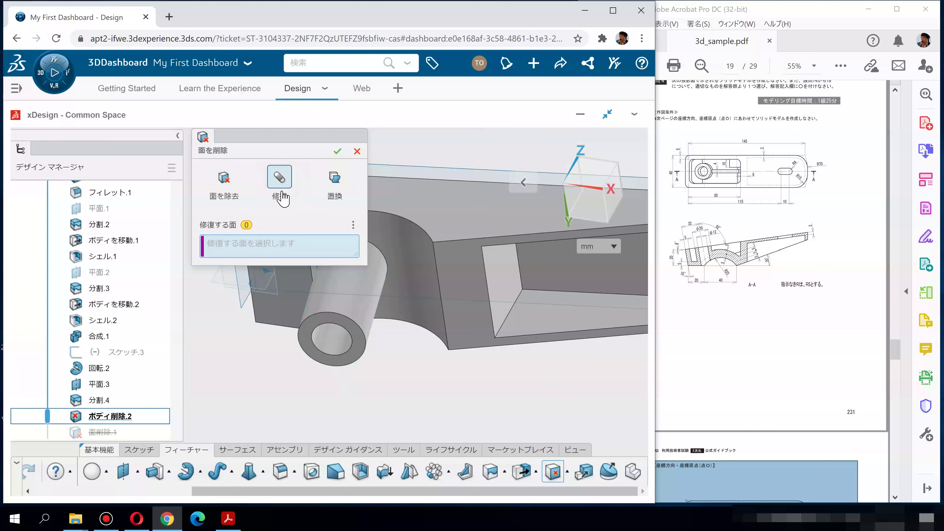
left_click(225, 180)
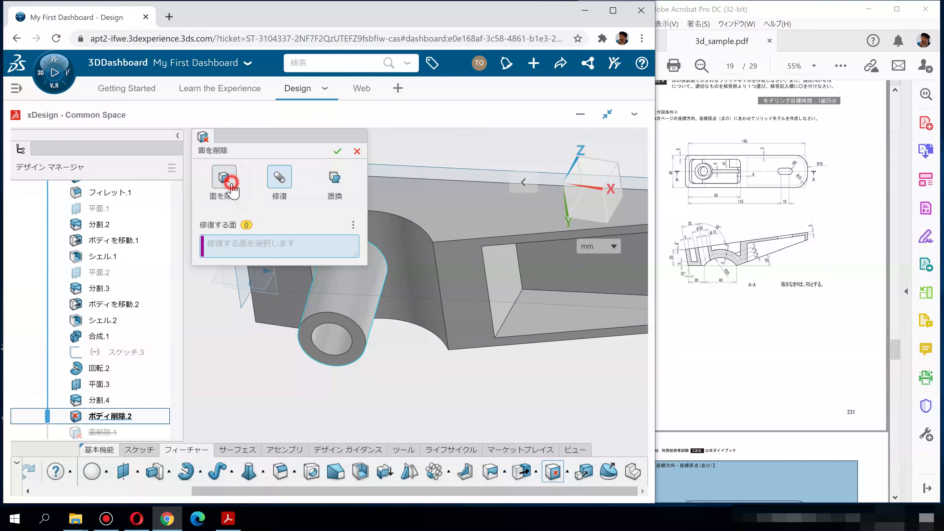
left_click(339, 359)
left_click(368, 312)
middle_click_drag(416, 371, 372, 292)
left_click(370, 288)
left_click(393, 333)
scroll(394, 335, "down", 3)
middle_click_drag(393, 333, 395, 378)
scroll(368, 349, "up", 4)
middle_click_drag(360, 322, 350, 294)
left_click(352, 299)
left_click(338, 152)
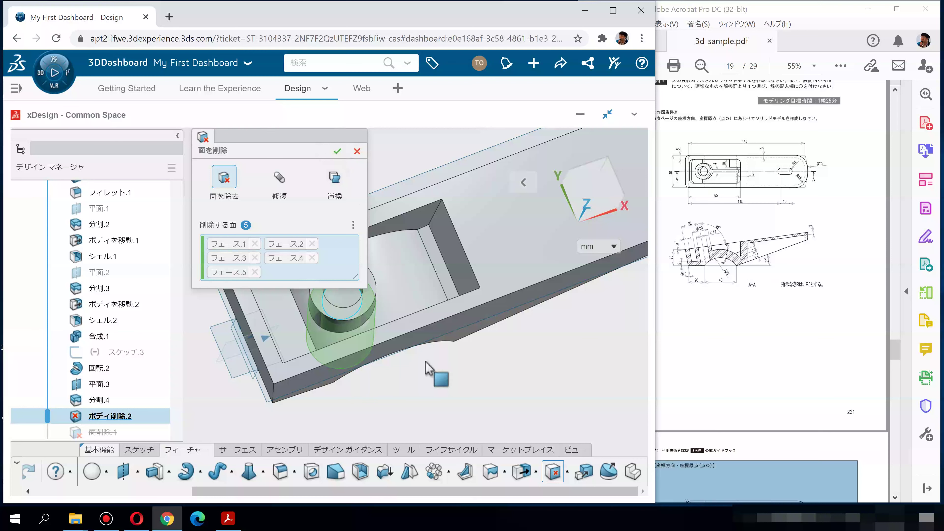
middle_click_drag(420, 393, 354, 198)
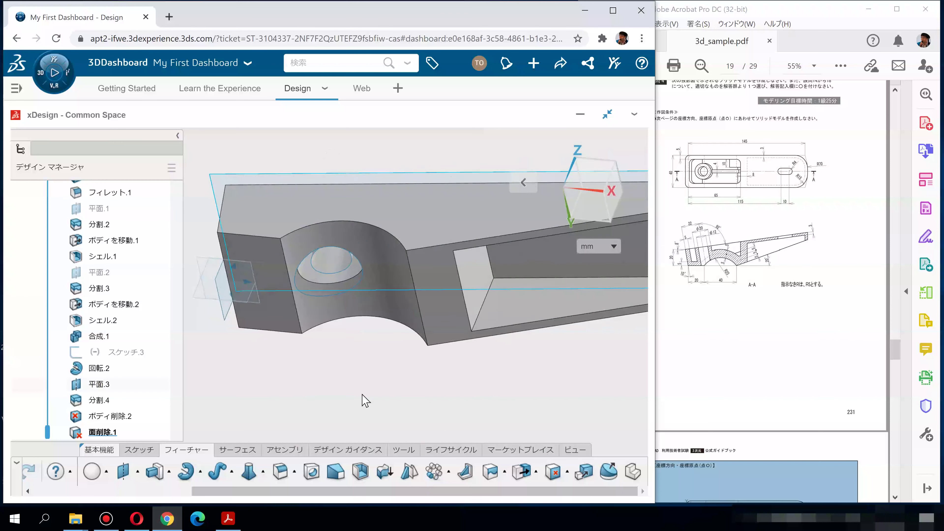
Edit the Delete Face feature to use heal mode with only the outer wall face of the boss below the body.
right_click(105, 436)
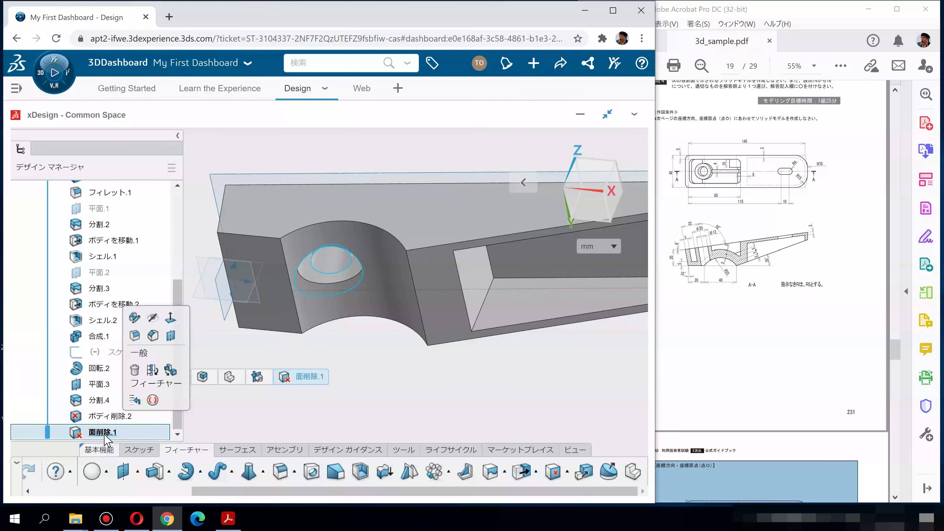
left_click(136, 317)
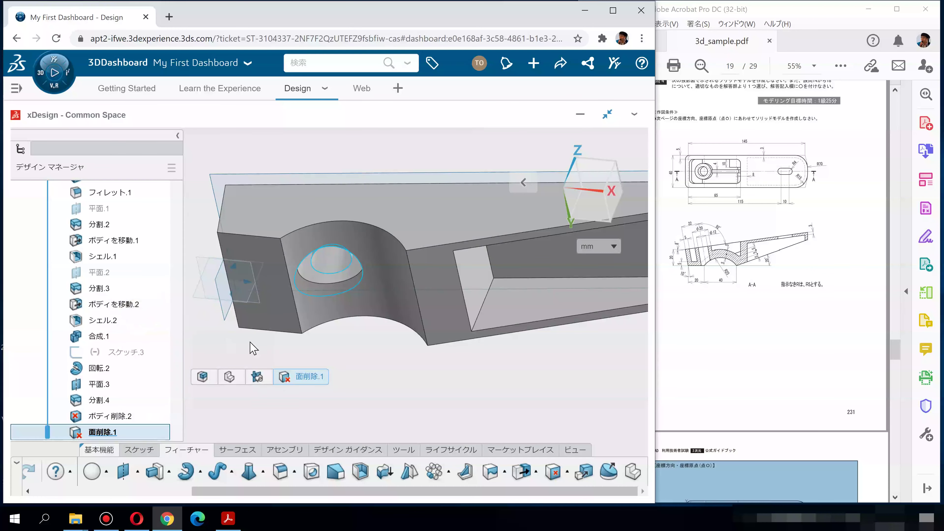
left_click(279, 179)
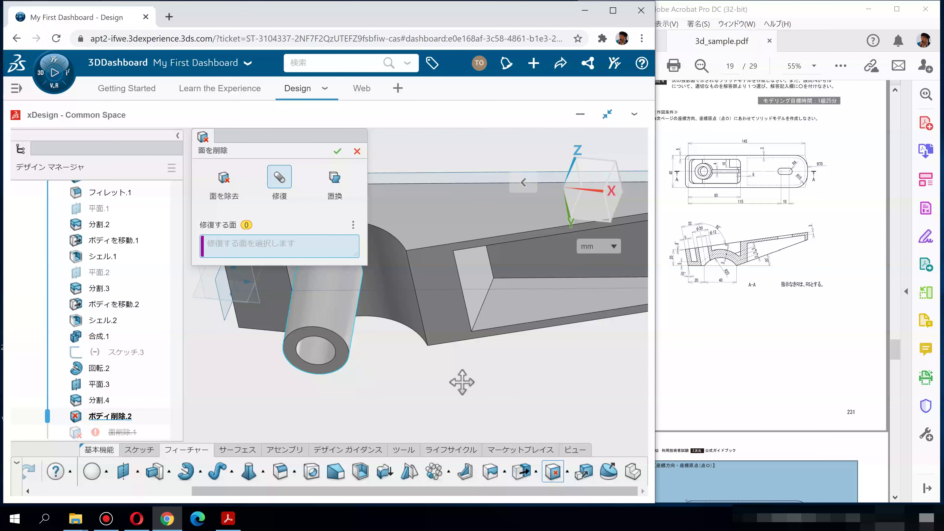
middle_click_drag(462, 382, 502, 384)
left_click(460, 332)
left_click(463, 362)
middle_click_drag(467, 380, 520, 465)
left_click(337, 151)
middle_click_drag(479, 243, 427, 224)
Reopen the Delete Face feature and extend its heal selection to five boss faces, including the bore faces.
right_click(111, 430)
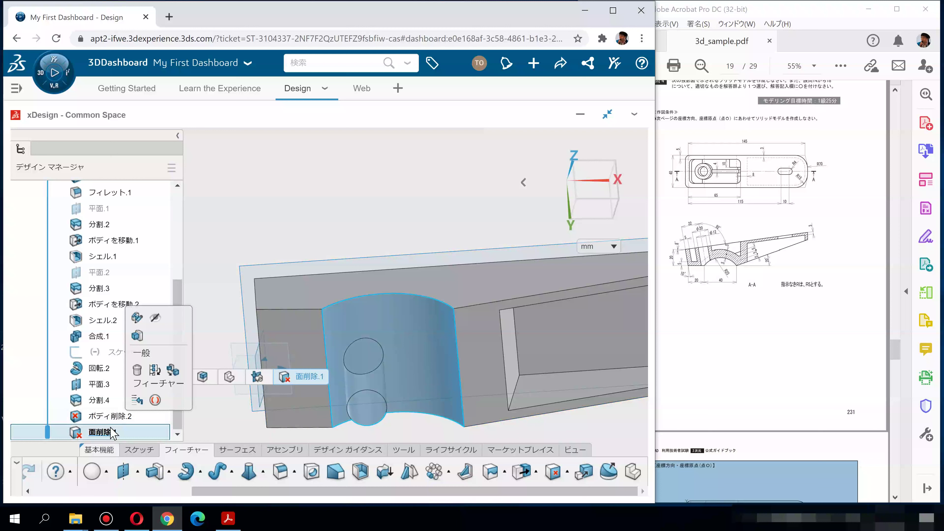
left_click(138, 320)
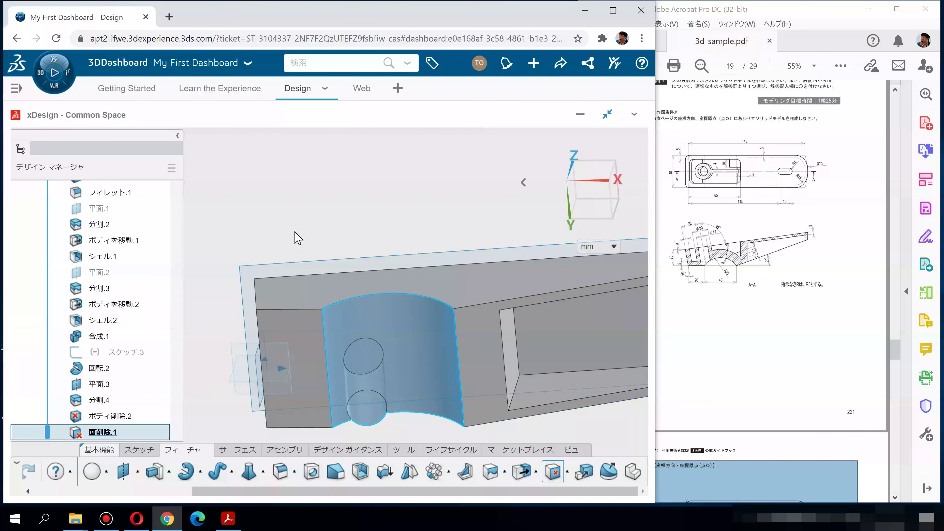
middle_click_drag(389, 376, 445, 248)
scroll(412, 354, "up", 4)
scroll(449, 301, "down", 6)
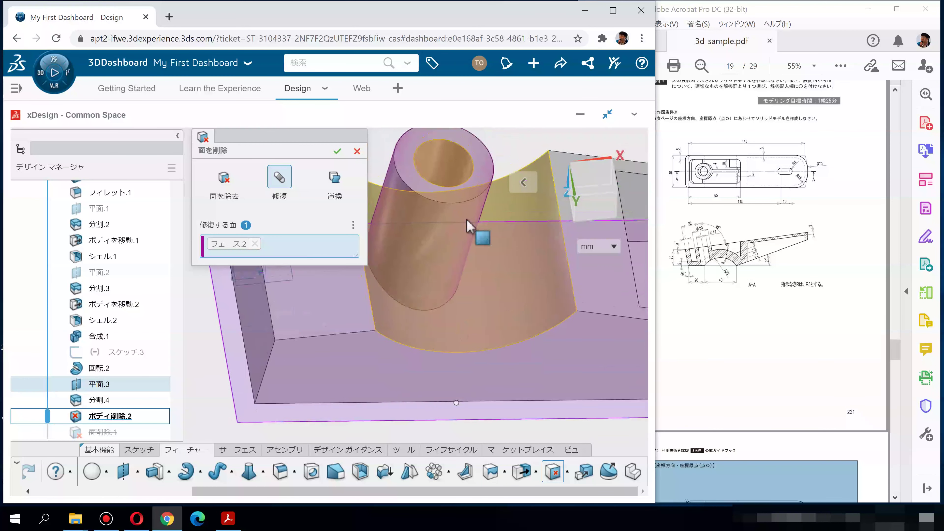
left_click(447, 197)
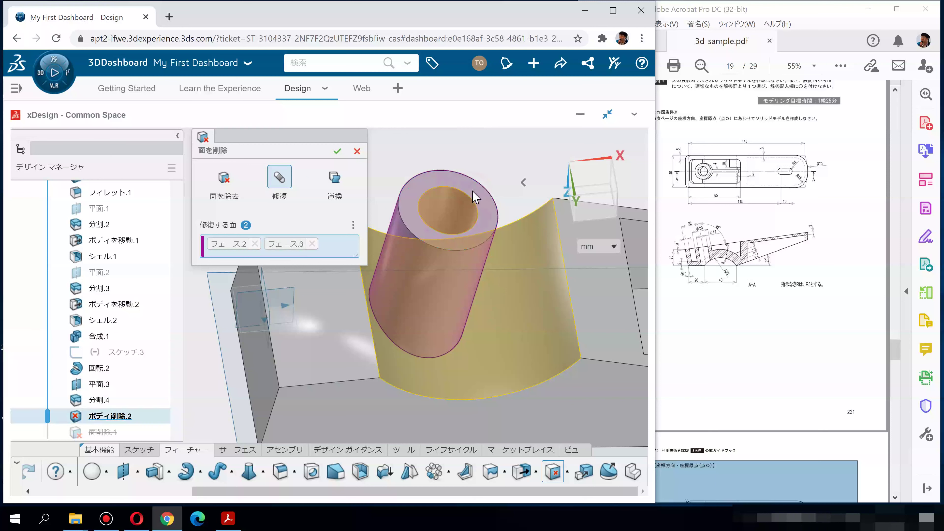
left_click(448, 199)
mouse_move(458, 219)
middle_mouse_down()
mouse_move(446, 291)
mouse_move(444, 264)
mouse_move(448, 337)
mouse_move(481, 406)
mouse_move(461, 238)
mouse_move(481, 312)
mouse_move(473, 354)
mouse_move(465, 331)
mouse_move(501, 396)
mouse_move(442, 257)
middle_mouse_up()
left_click(442, 256)
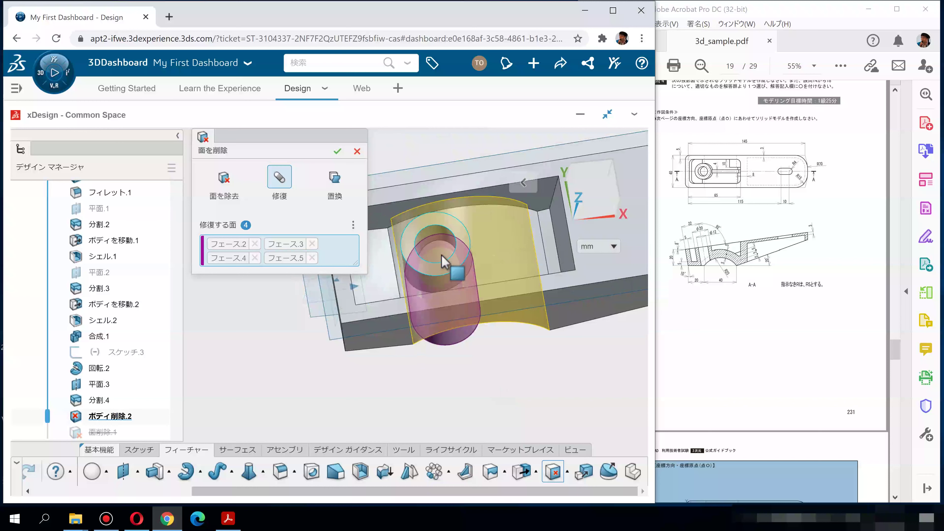
left_click(442, 260)
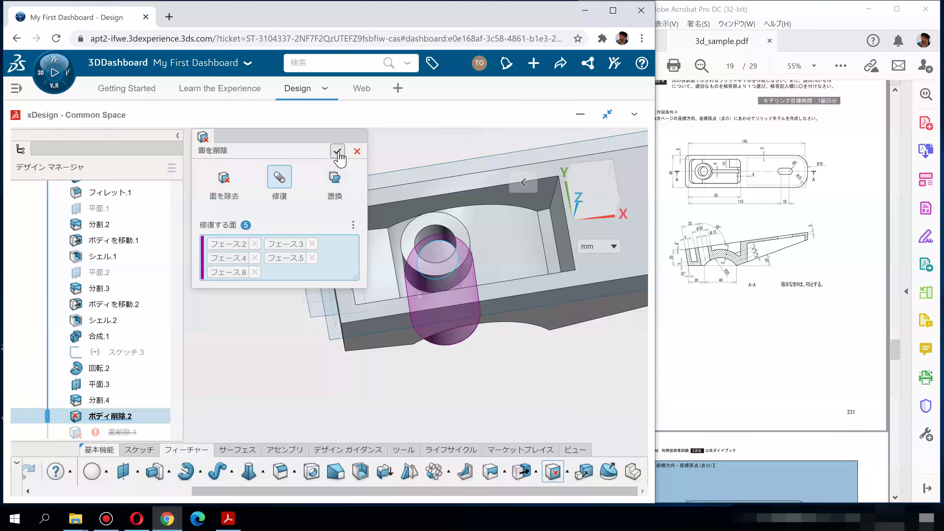
key("Return")
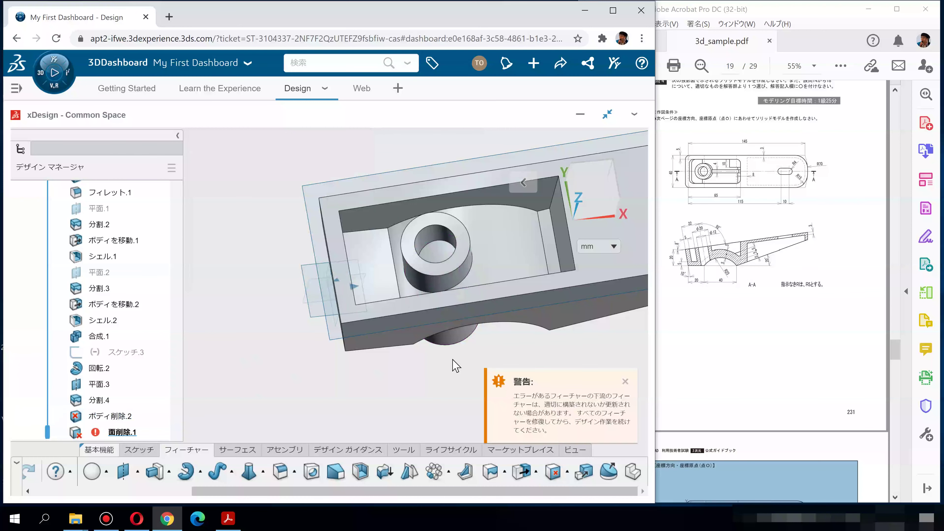
Create a second Delete Face feature in heal mode for the two half faces of the boss's bore.
left_click(567, 471)
left_click(515, 435)
middle_click_drag(446, 370, 416, 217)
left_click(401, 222)
left_click(416, 218)
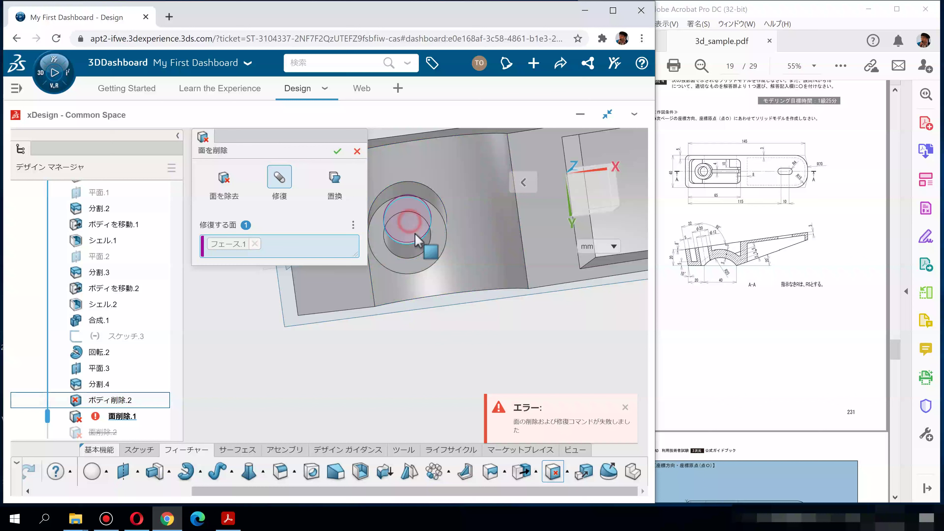
left_click(337, 151)
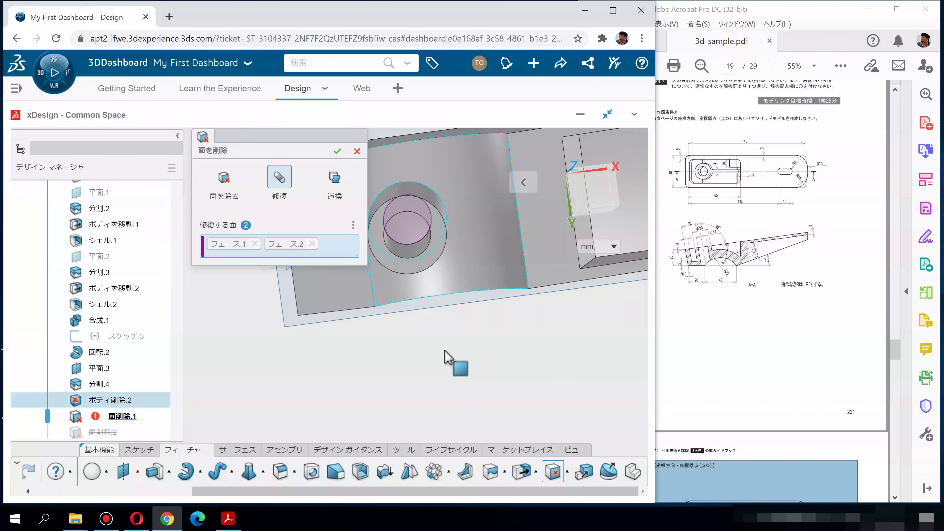
Try a further Delete Face feature on the lower end of the boss projecting below the body.
middle_click_drag(446, 355, 456, 297)
left_click(567, 471)
left_click(576, 449)
left_click(392, 321)
middle_click_drag(444, 359, 432, 331)
left_click(338, 151)
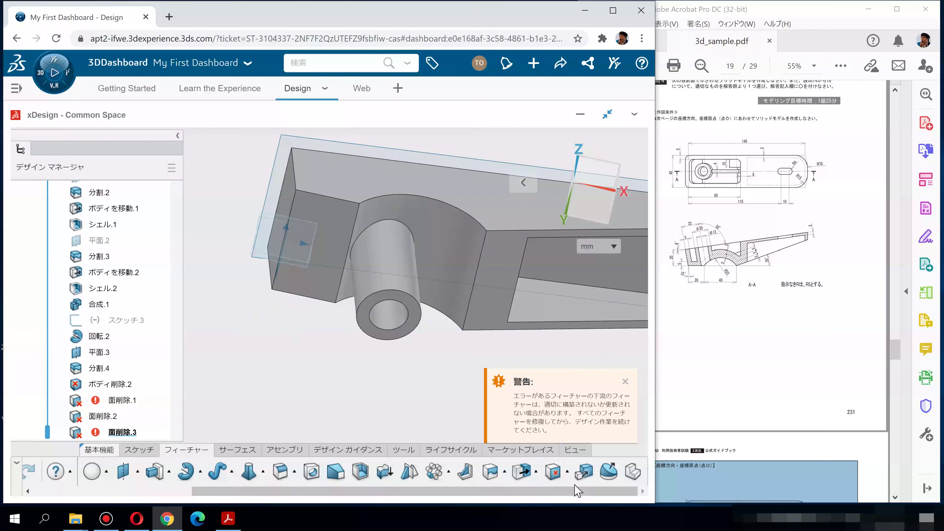
Try a Delete Face feature in heal mode with three faces of the boss, including its bore and outer wall.
left_click(557, 479)
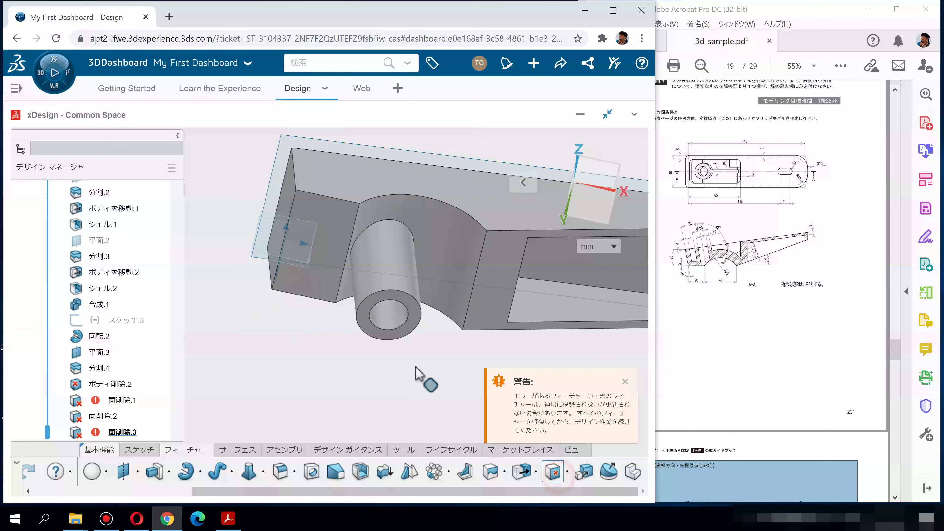
left_click(393, 319)
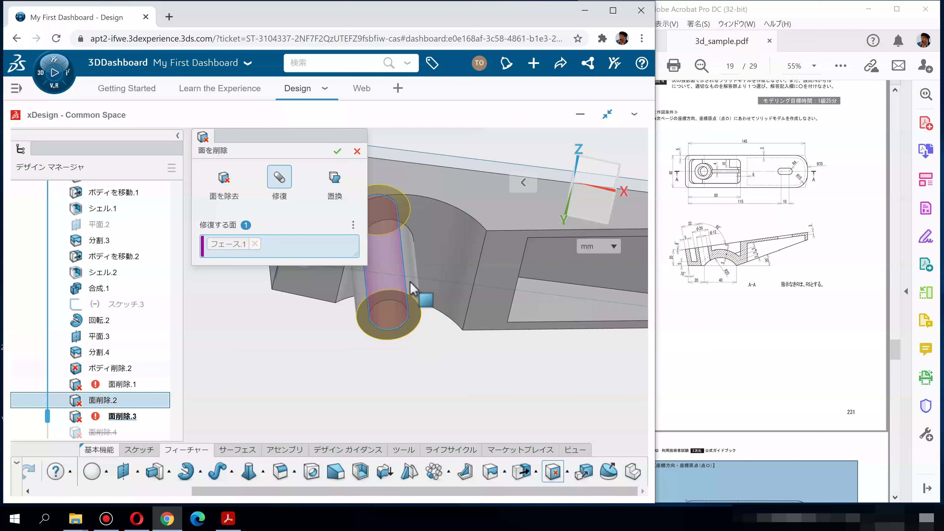
left_click(412, 308)
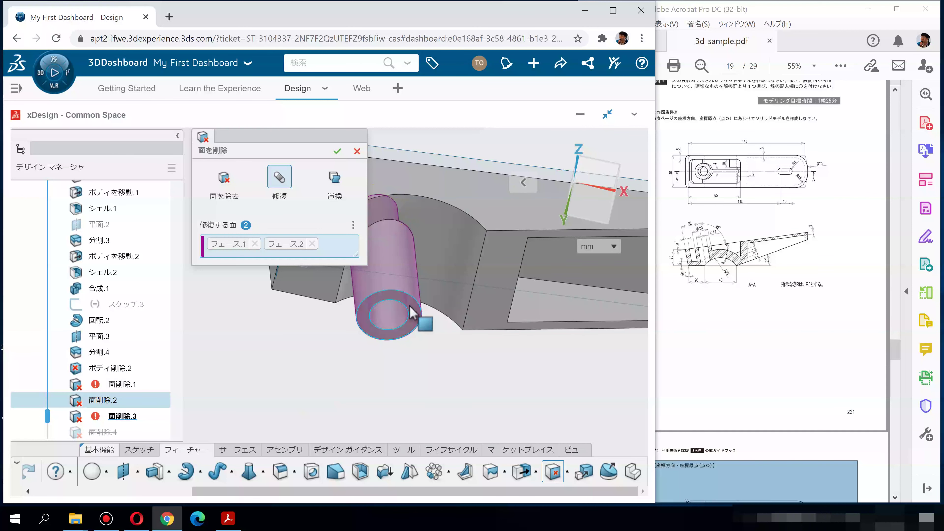
left_click(412, 349)
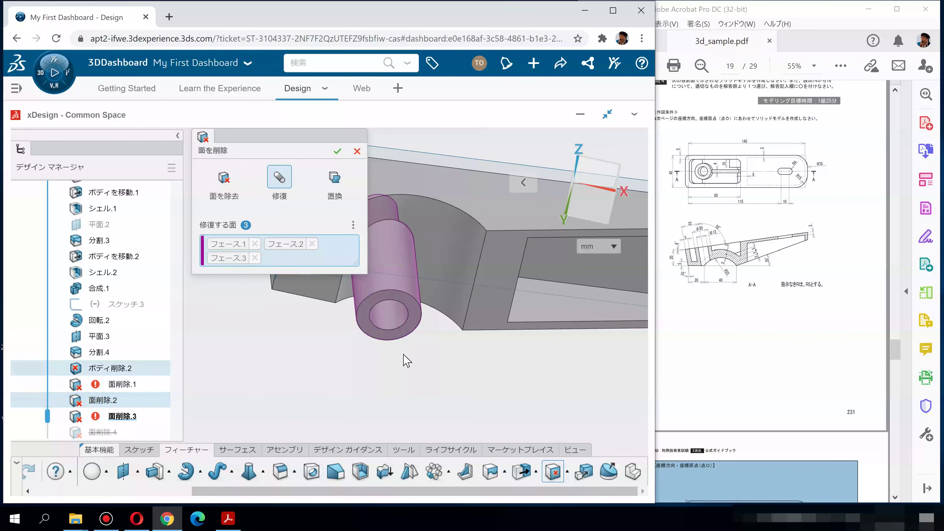
left_click(337, 151)
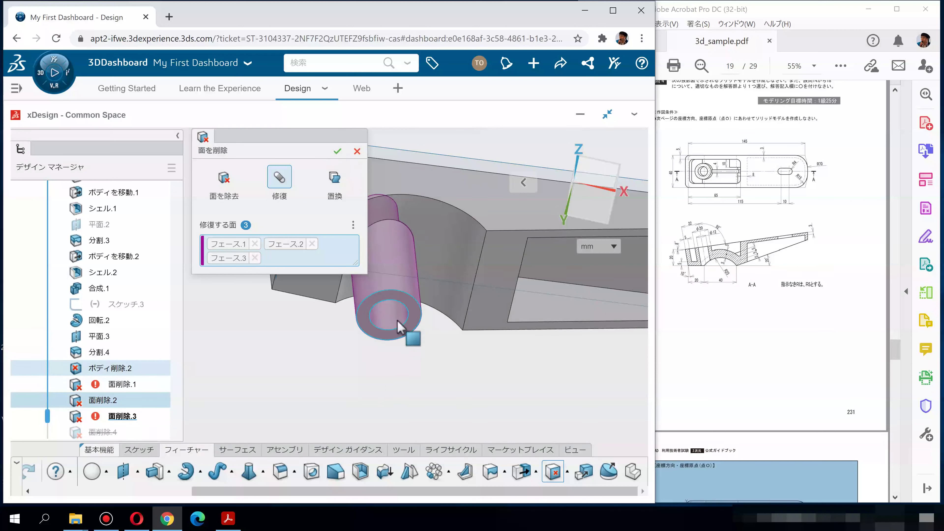
Try another Delete Face feature in heal mode with only the ring-shaped lower end face of the boss.
middle_click_drag(419, 330, 397, 436)
mouse_move(405, 306)
middle_mouse_down()
mouse_move(398, 488)
mouse_move(400, 262)
mouse_move(409, 373)
middle_mouse_up()
left_click(406, 368)
left_click(552, 472)
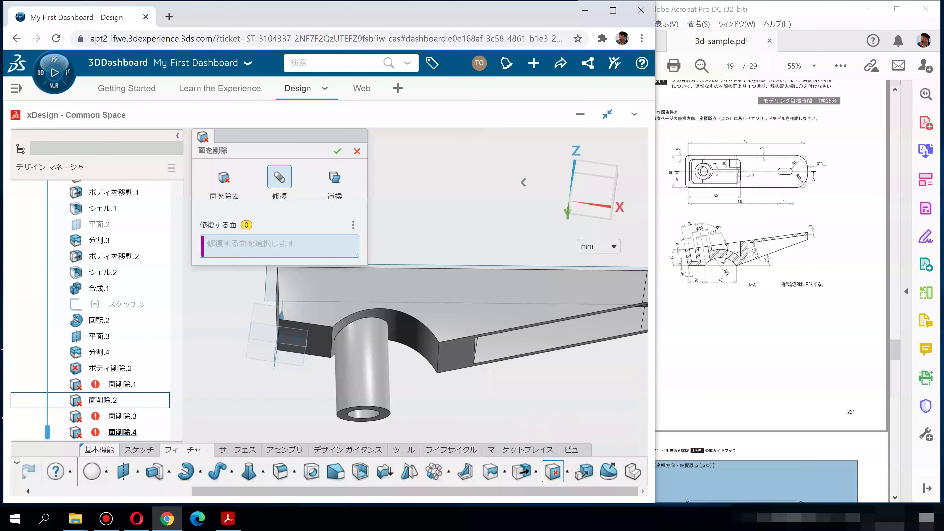
left_click(387, 419)
left_click(337, 150)
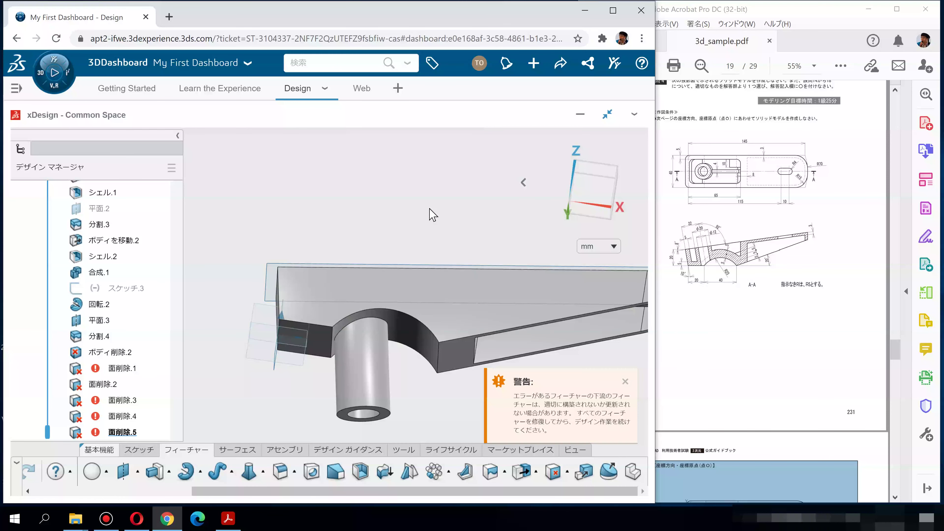
Try a Delete Face feature in replace mode, replacing the body's arched underside face with the boss's lower end face, and undo it.
left_click(568, 470)
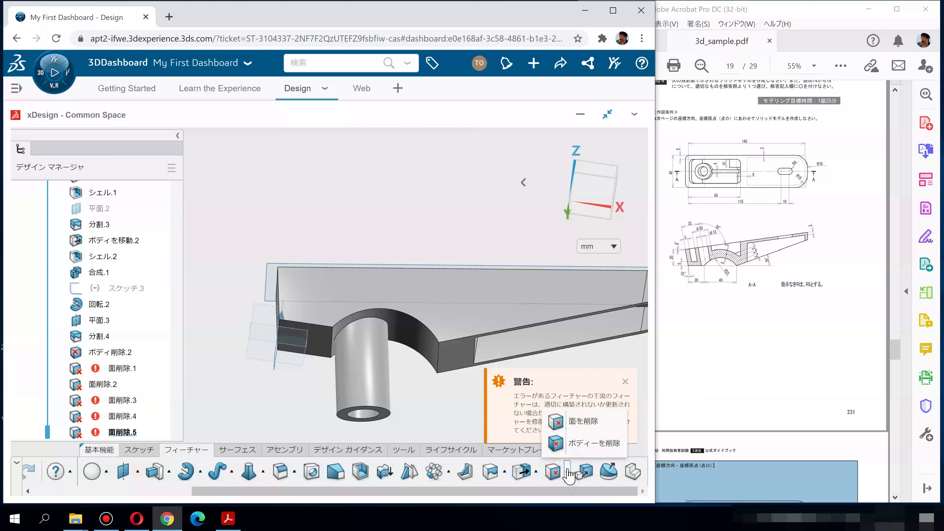
left_click(577, 427)
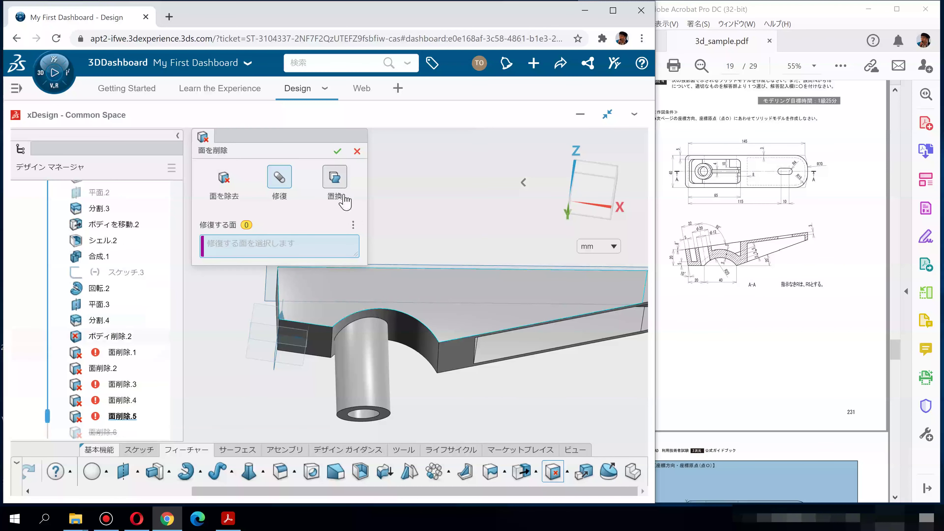
left_click(340, 190)
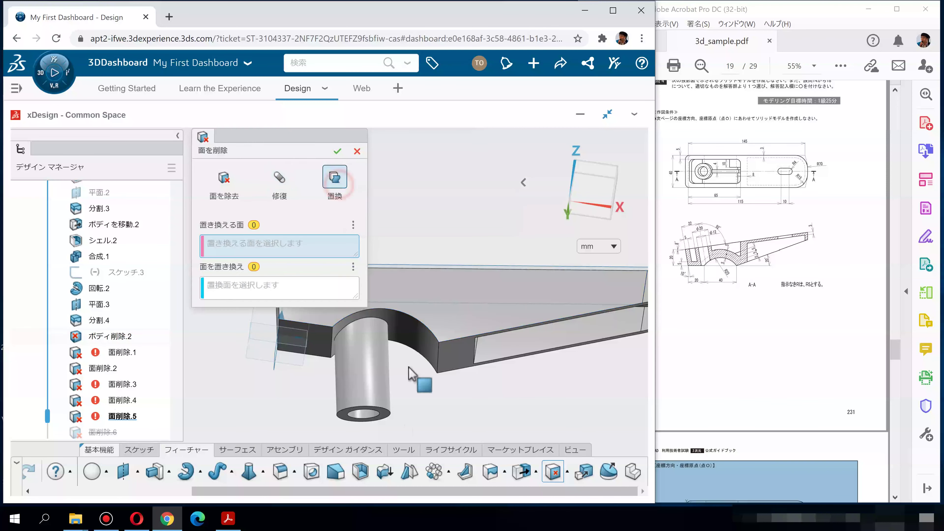
scroll(395, 416, "up", 1)
scroll(390, 415, "up", 2)
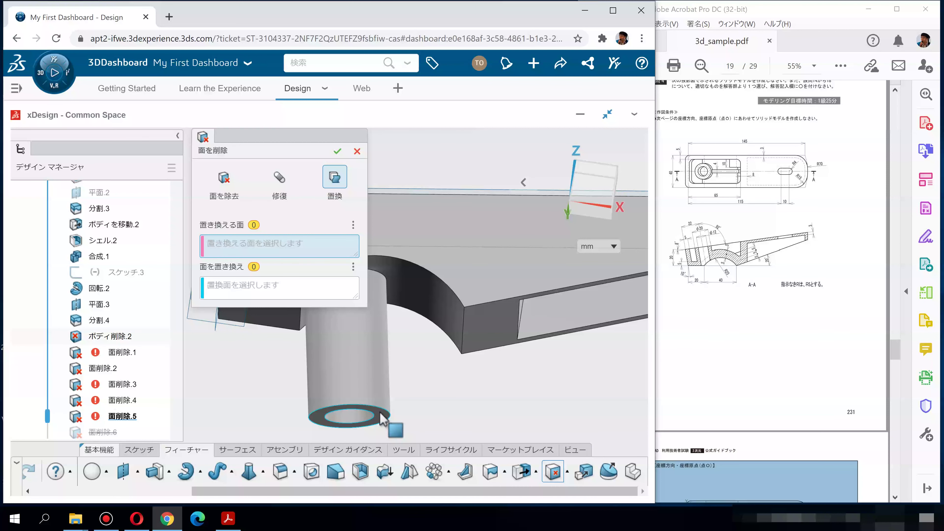
left_click(419, 289)
right_click(419, 291)
left_click(383, 415)
right_click(420, 367)
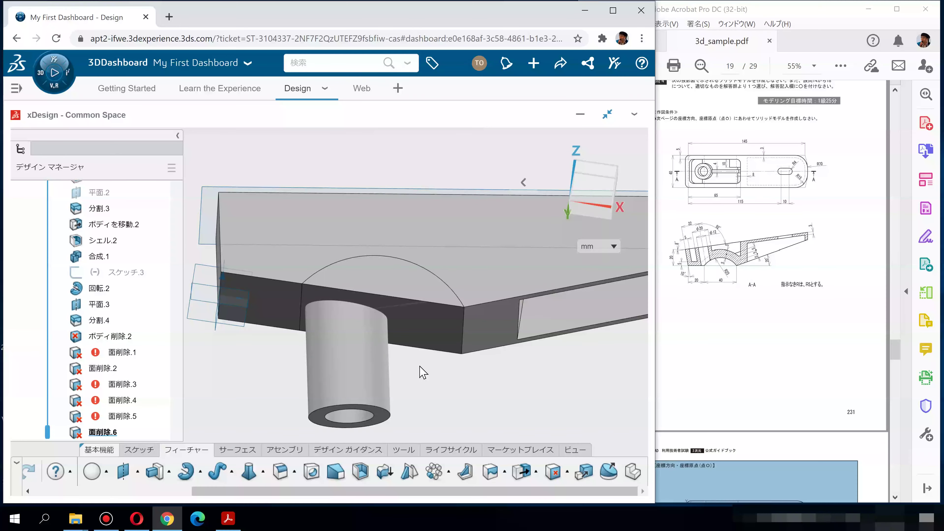
key("ctrl+z")
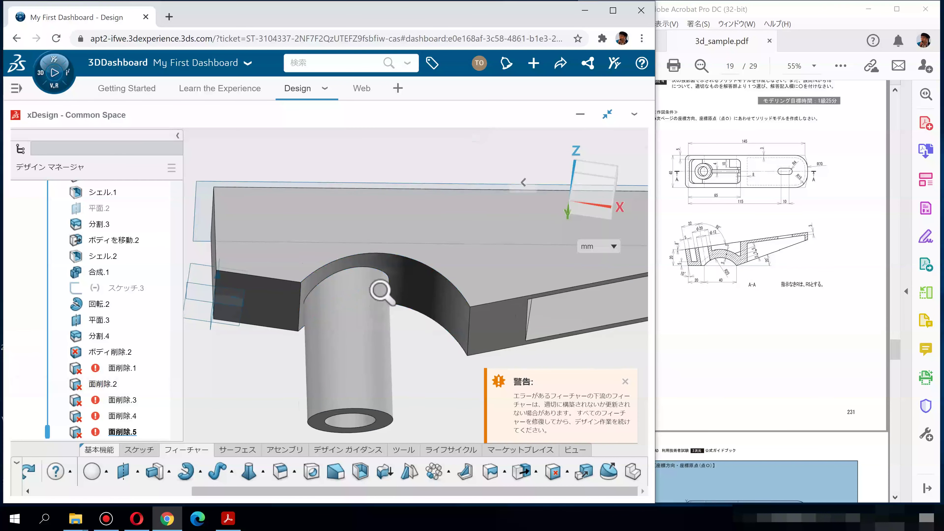
Delete the three Delete Face features 面削除.3, 面削除.4 and 面削除.5 from the model history.
scroll(381, 291, "up", 3)
scroll(382, 322, "down", 3)
middle_click_drag(387, 320, 388, 484)
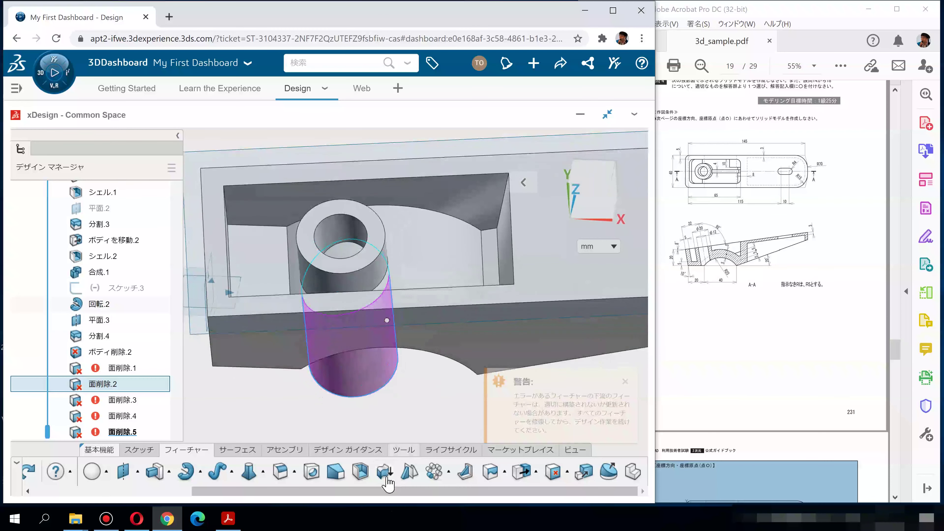
middle_click_drag(375, 375, 357, 314)
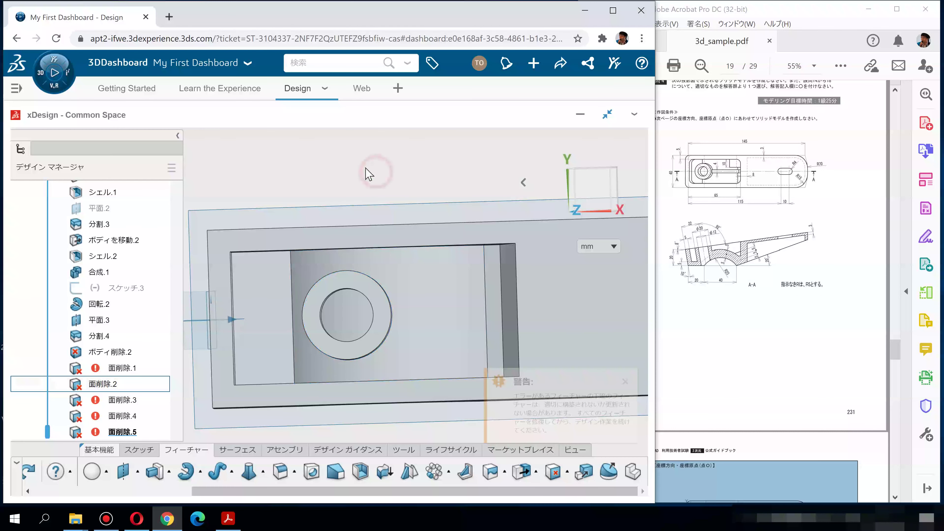
left_click(122, 432)
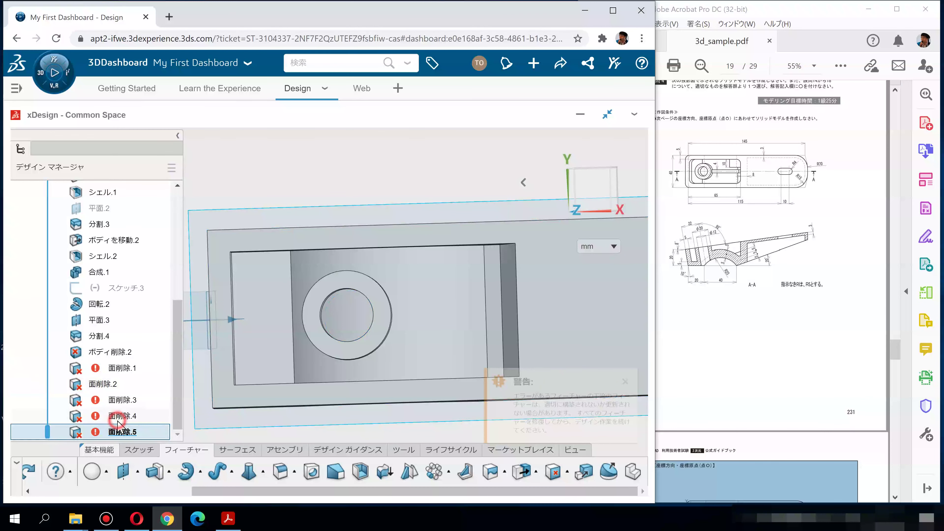
left_click(118, 423, "ctrl")
right_click(118, 424)
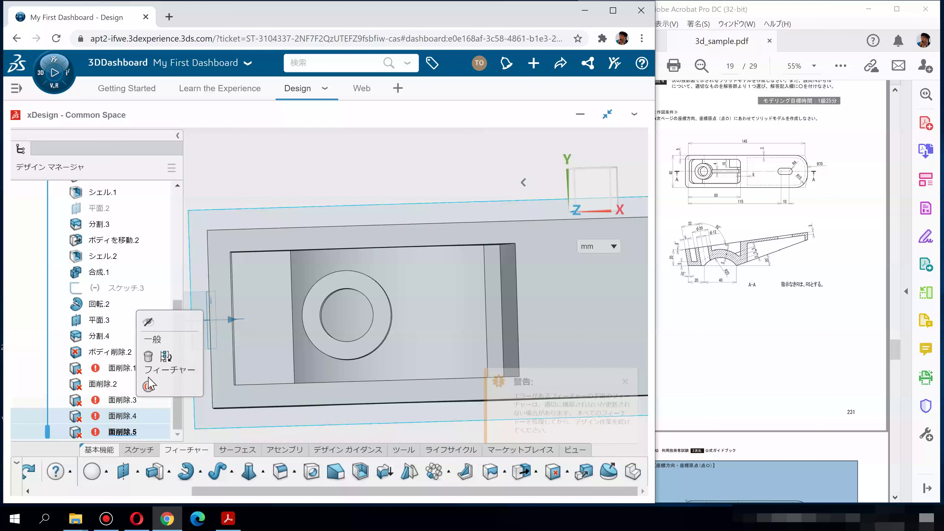
left_click(150, 357)
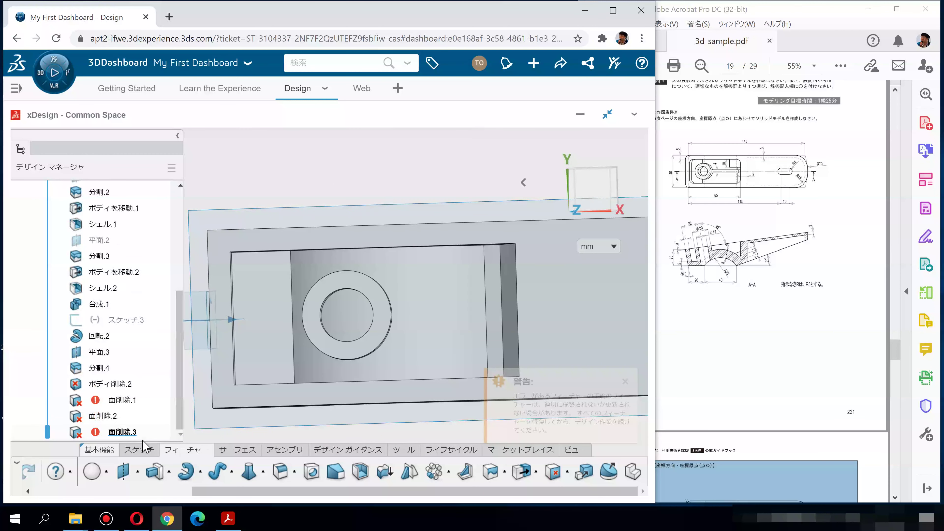
right_click(122, 438)
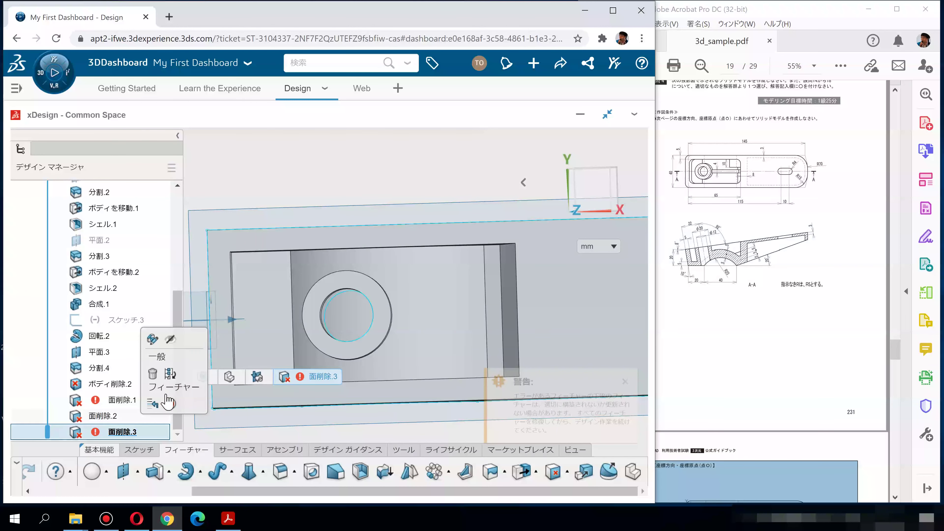
left_click(152, 374)
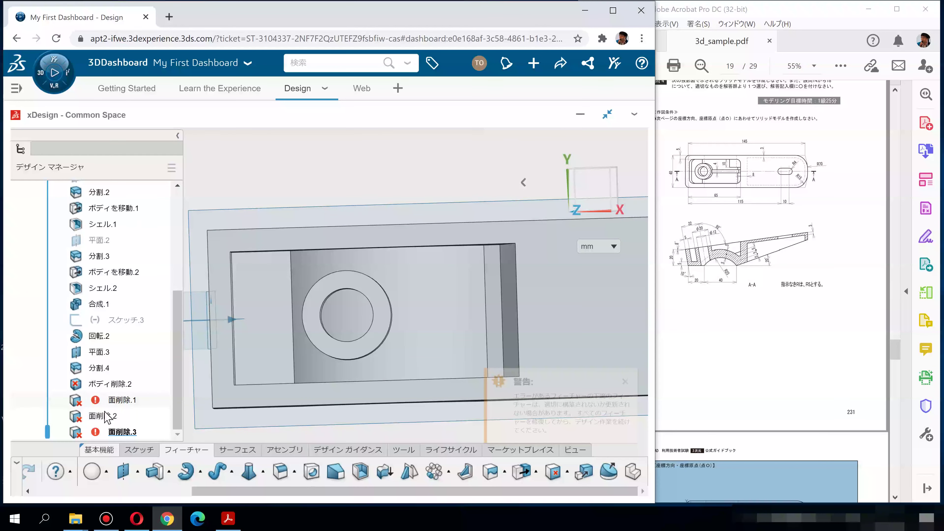
Delete the Delete Face feature 面削除.1 from the model history and dismiss the warning.
left_click(107, 415)
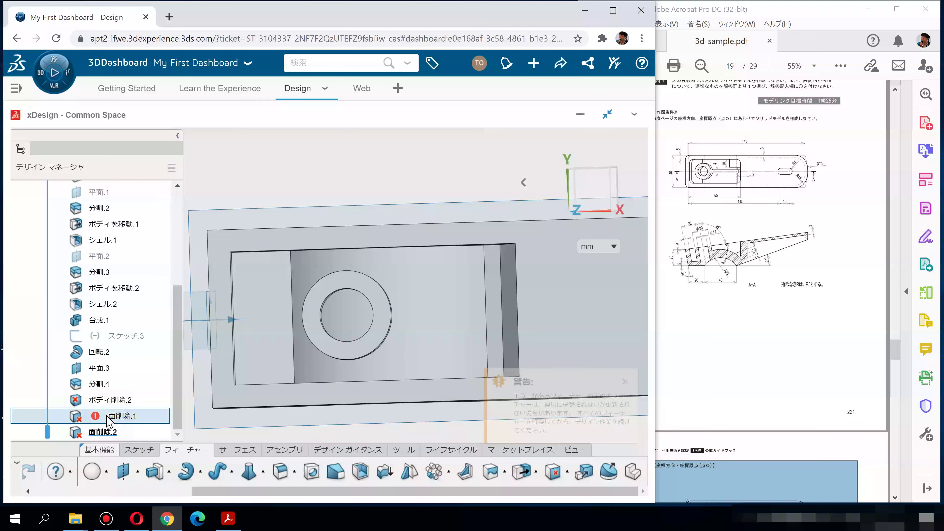
left_click(312, 175)
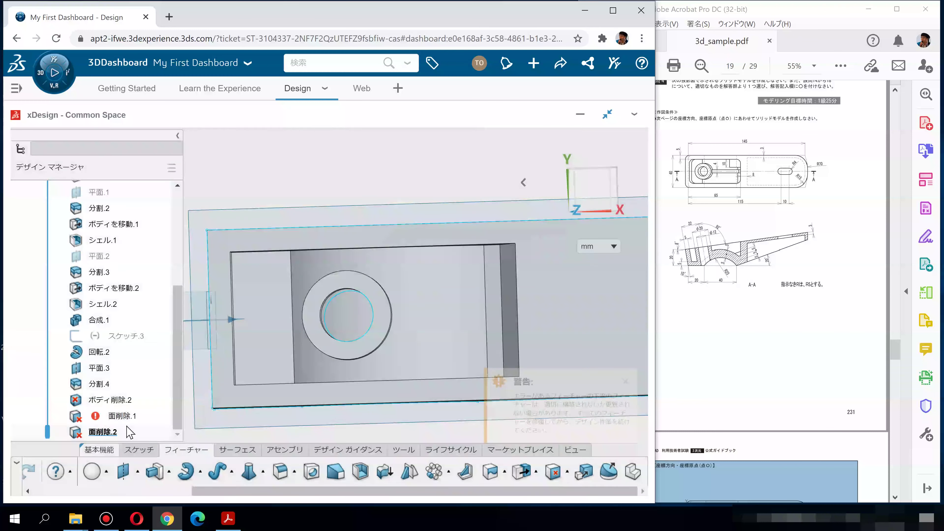
middle_click_drag(375, 410, 370, 332)
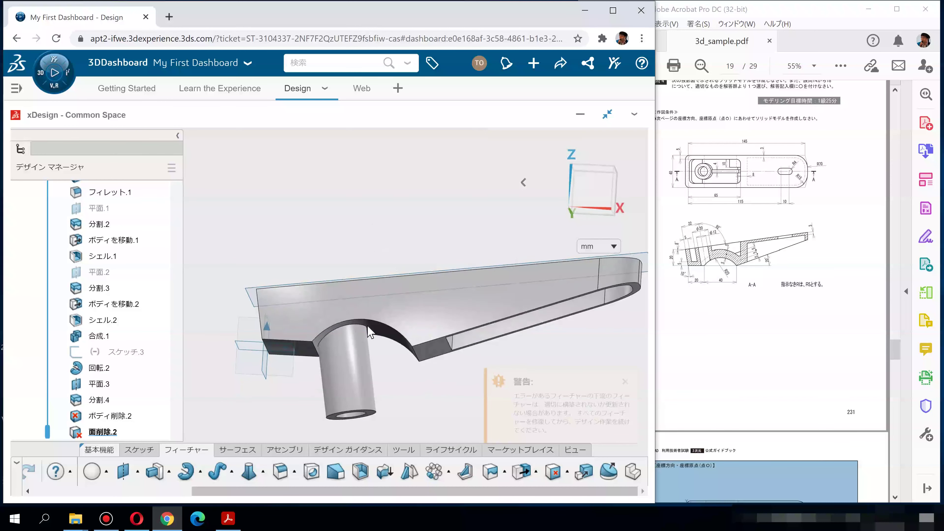
left_click(625, 381)
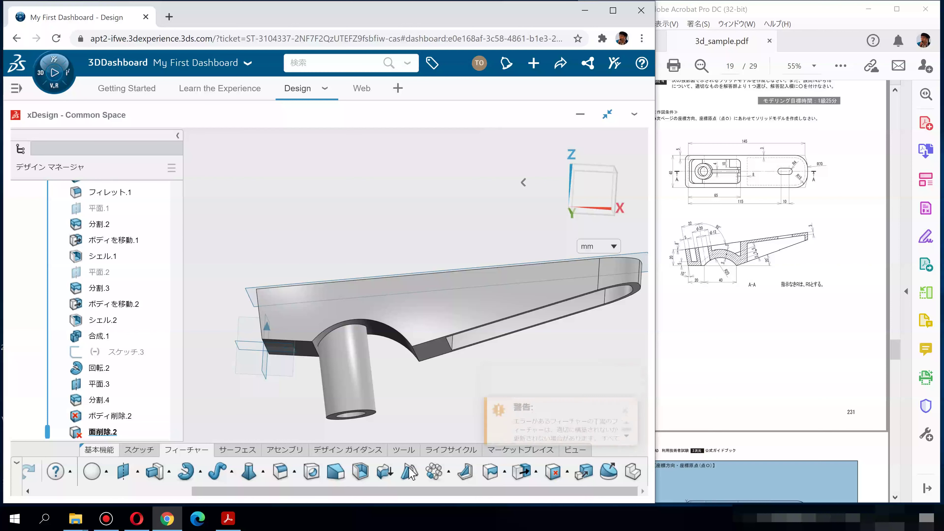
Examine in a front view where the slanted boss meets the body's arched underside.
left_click(242, 450)
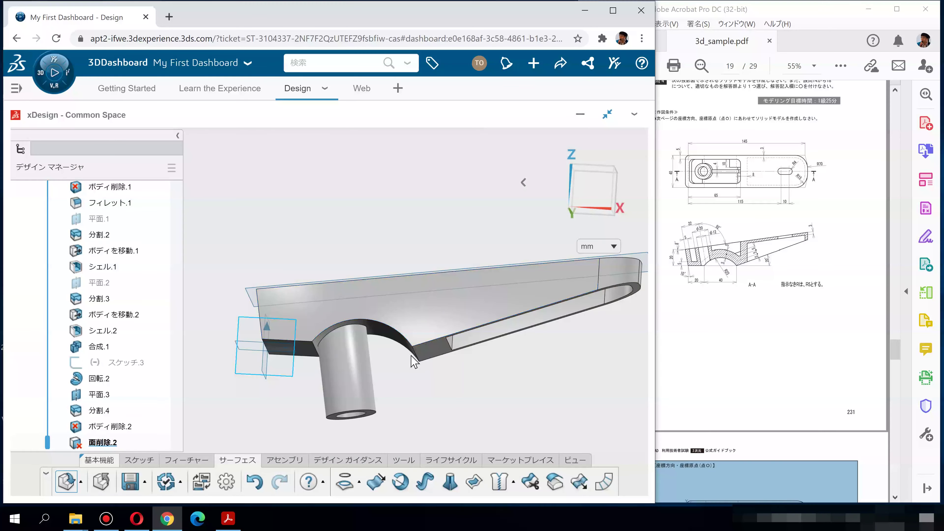
left_click(594, 186)
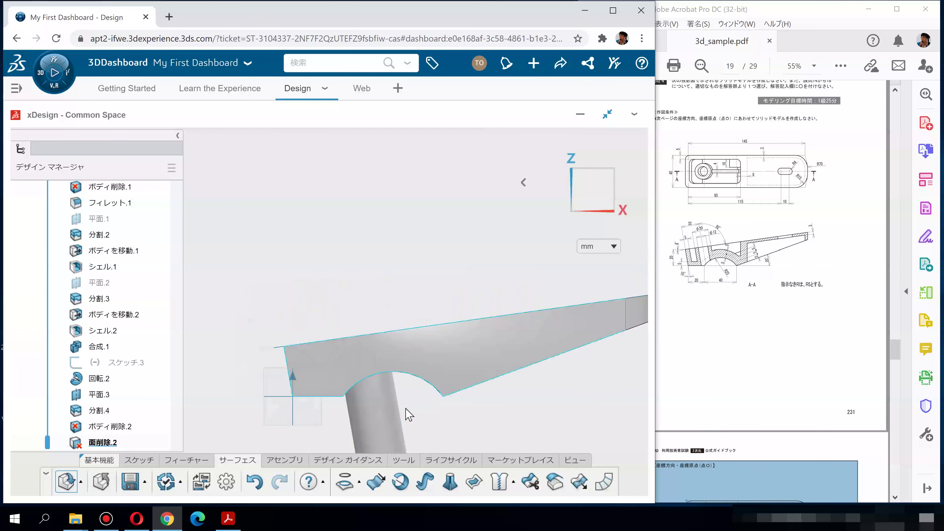
middle_click_drag(423, 396, 423, 283, "ctrl")
scroll(379, 293, "up", 4)
scroll(340, 282, "up", 2)
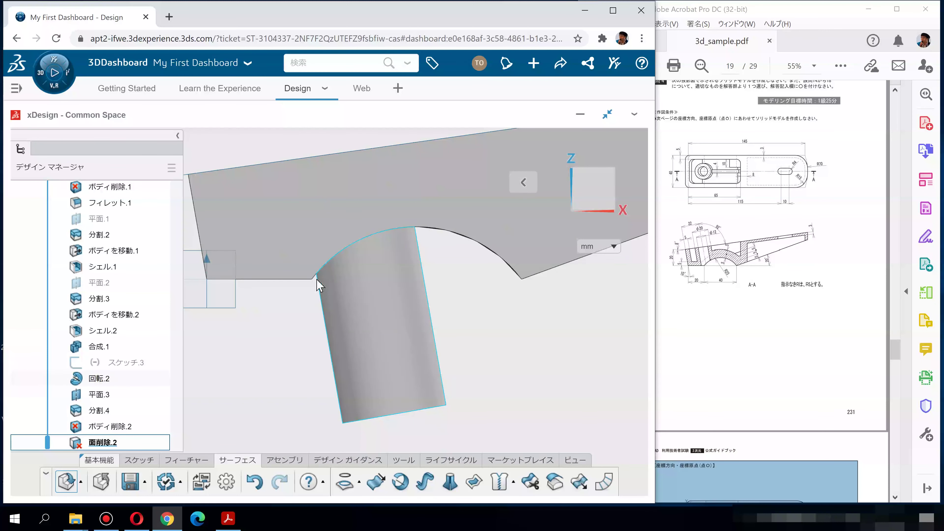
left_click(201, 470)
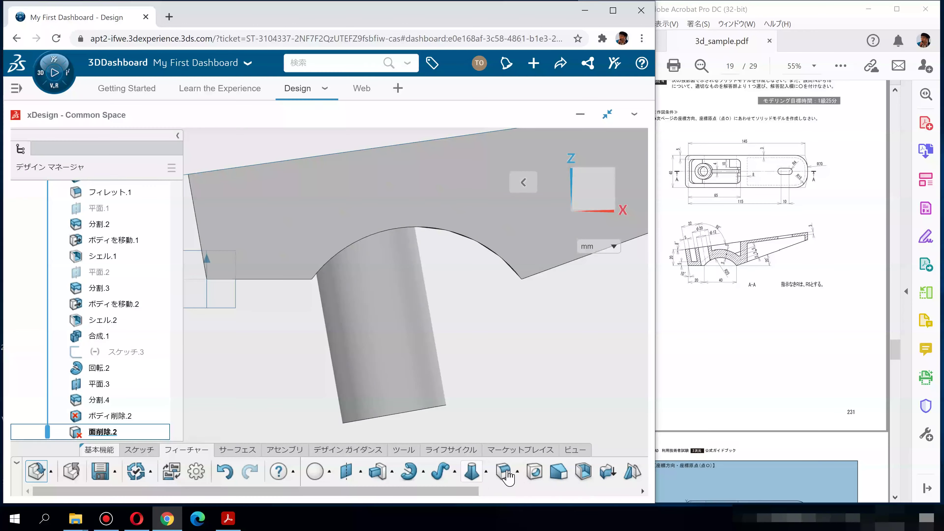
left_click(575, 492)
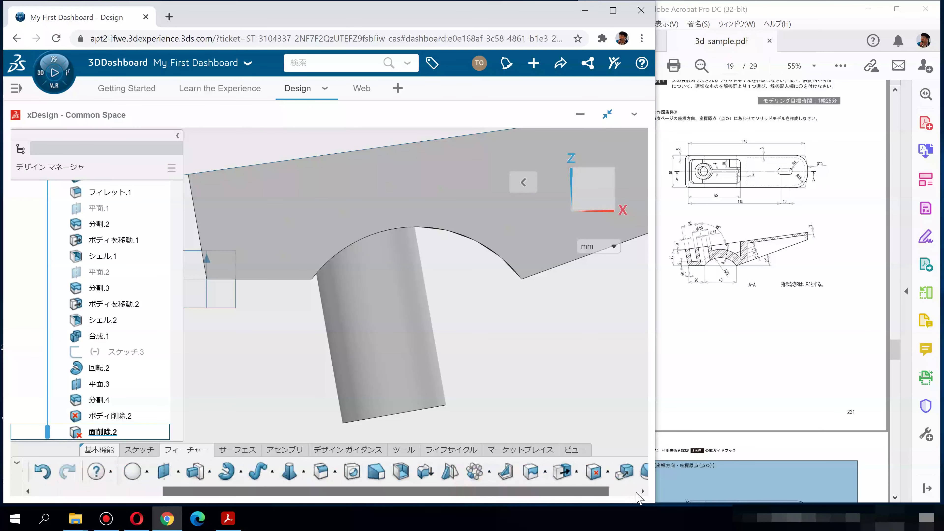
left_click(568, 475)
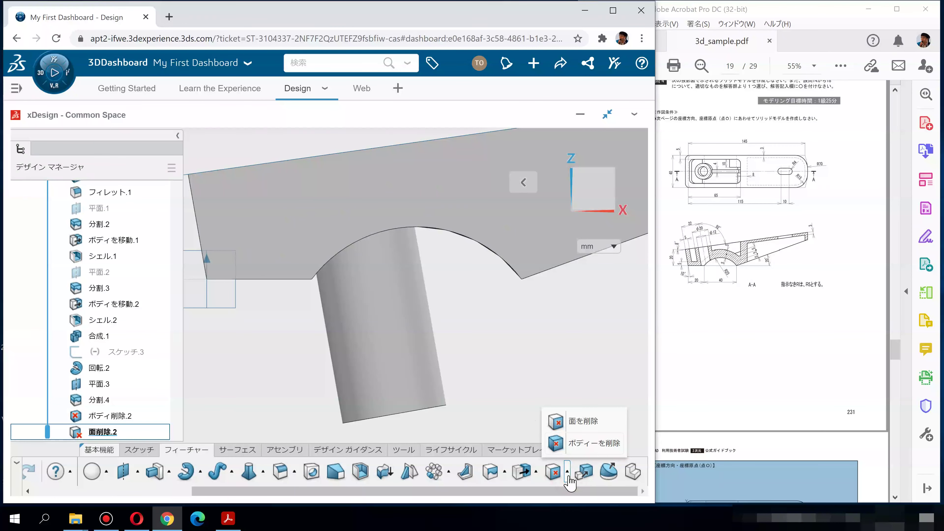
left_click(535, 472)
left_click(505, 473)
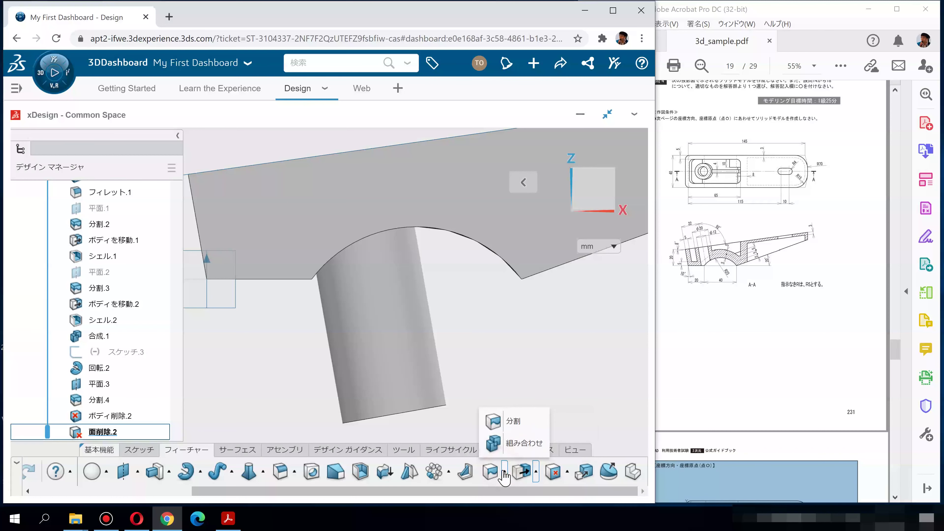
left_click(495, 445)
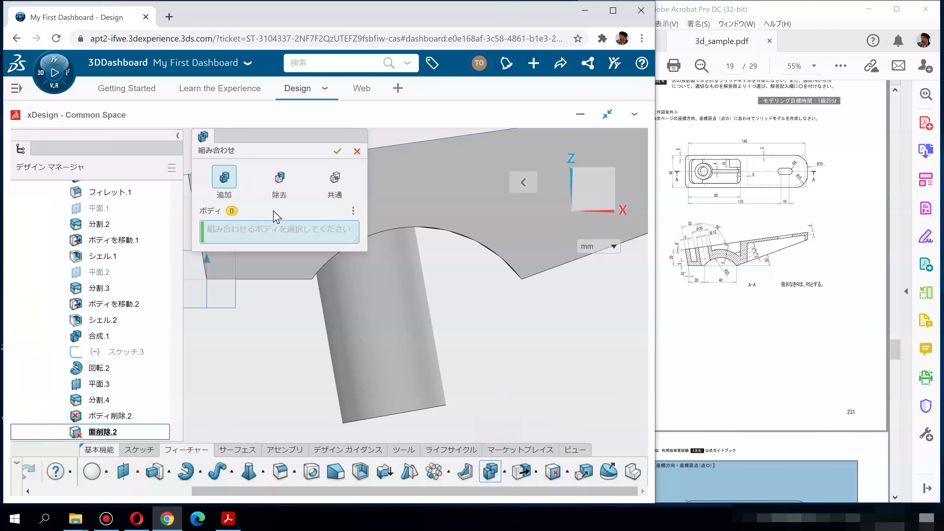
left_click(357, 151)
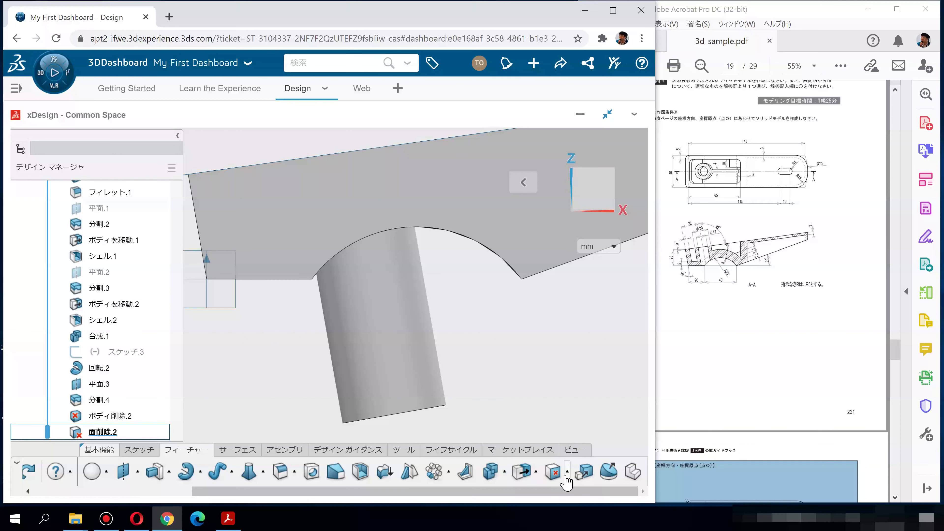
left_click(614, 478)
left_click(383, 330)
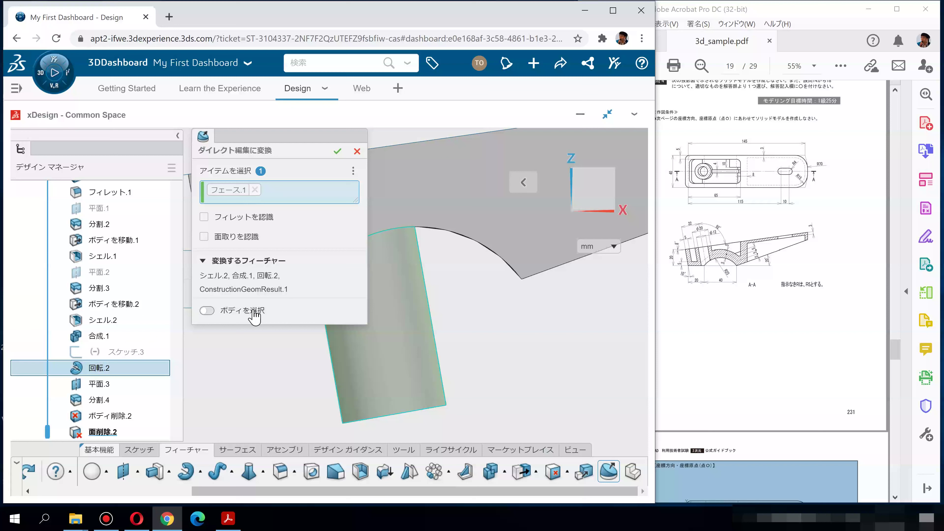
left_click(356, 153)
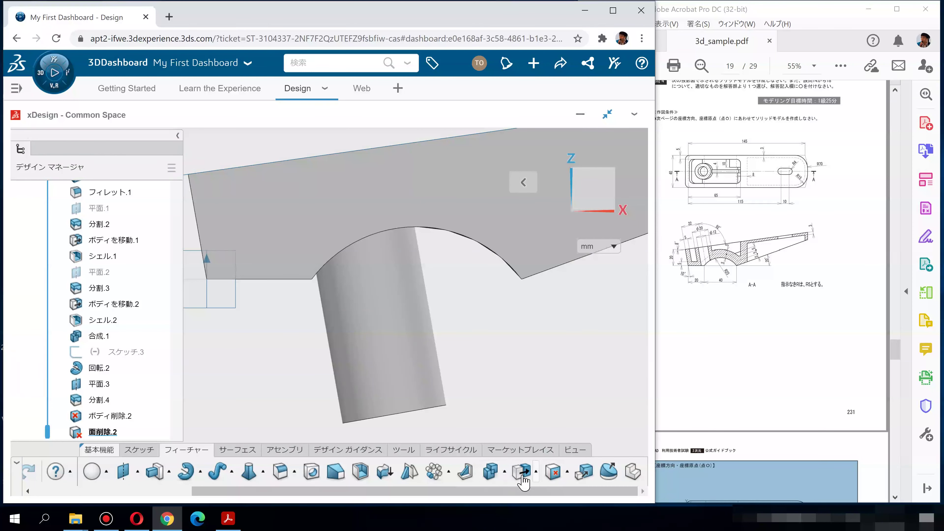
Try to split Body.1 using the edge of the arched underside as the splitting tool.
left_click(506, 473)
left_click(508, 422)
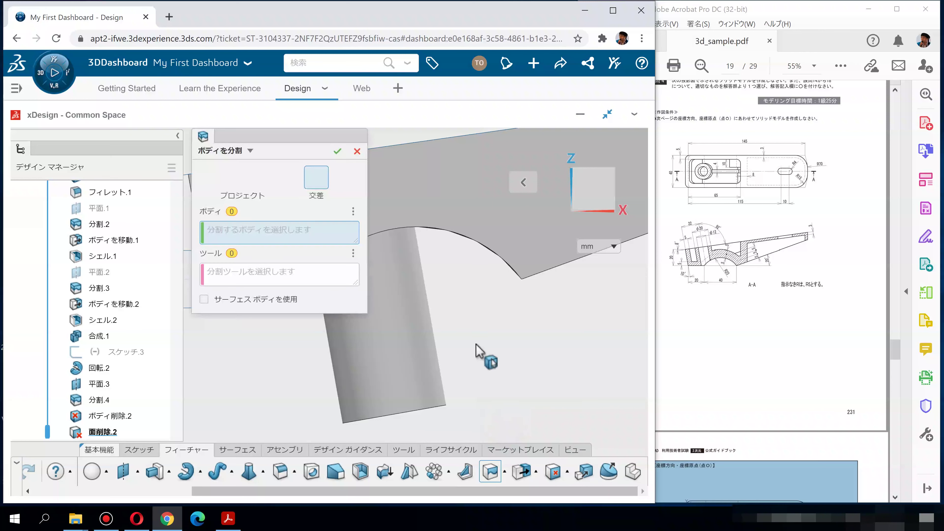
left_click(416, 314)
left_click(286, 268)
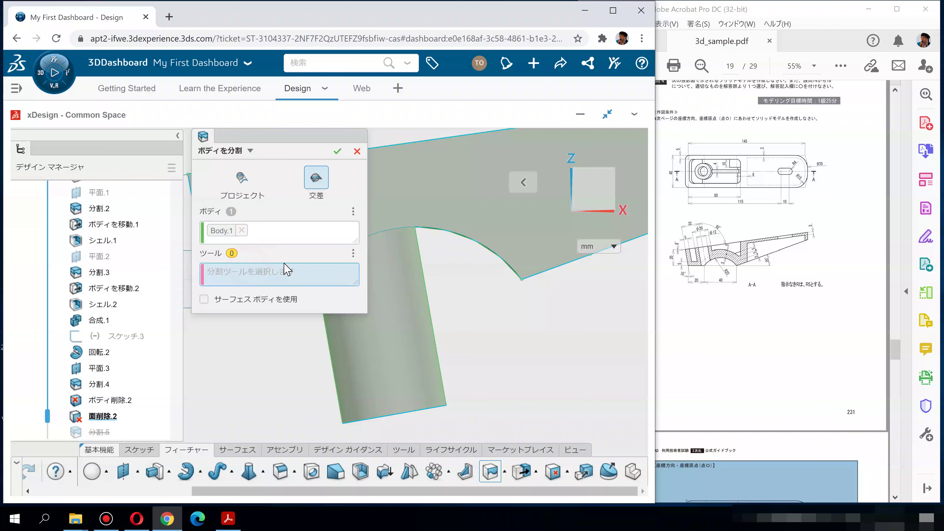
left_click(436, 233)
middle_click_drag(477, 290, 533, 274)
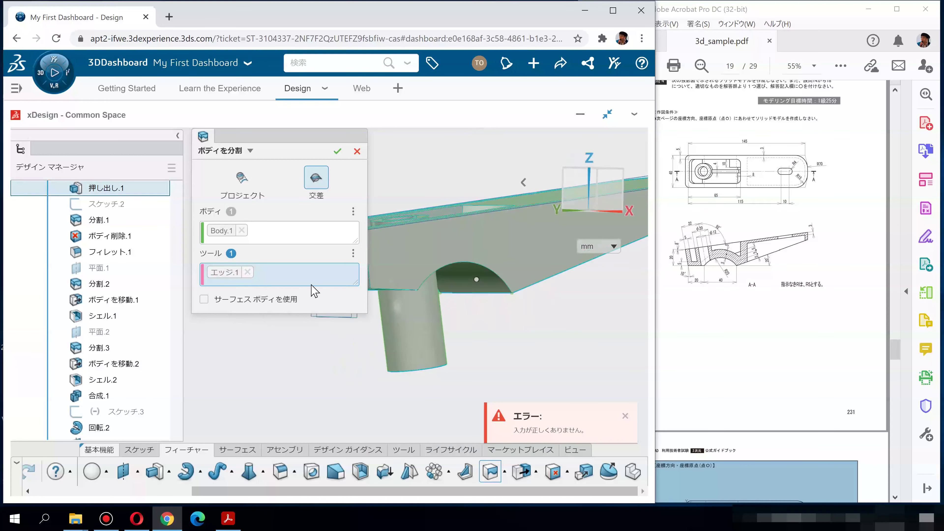
left_click(248, 272)
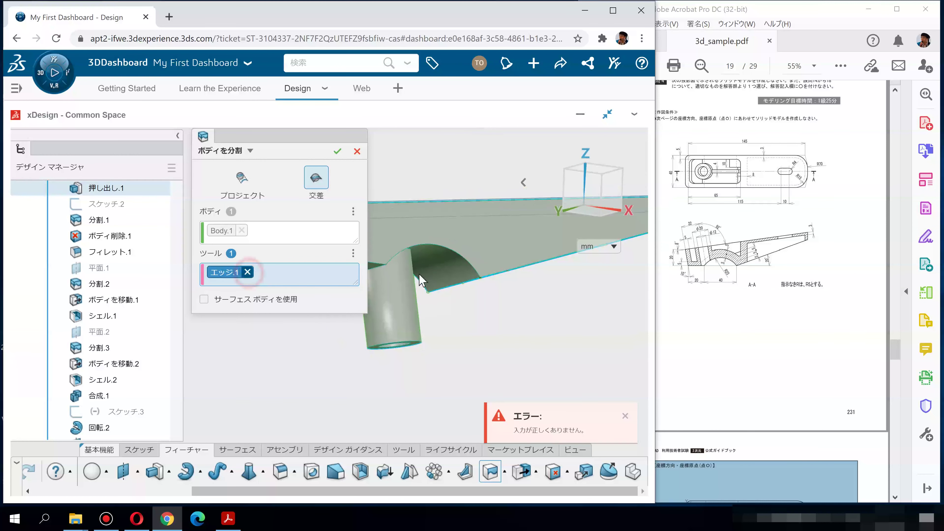
Try to split Body.1 with the arched underside face as the tool, also with the surface body option enabled.
left_click(440, 263)
scroll(456, 326, "down", 1)
middle_click_drag(521, 344, 512, 312)
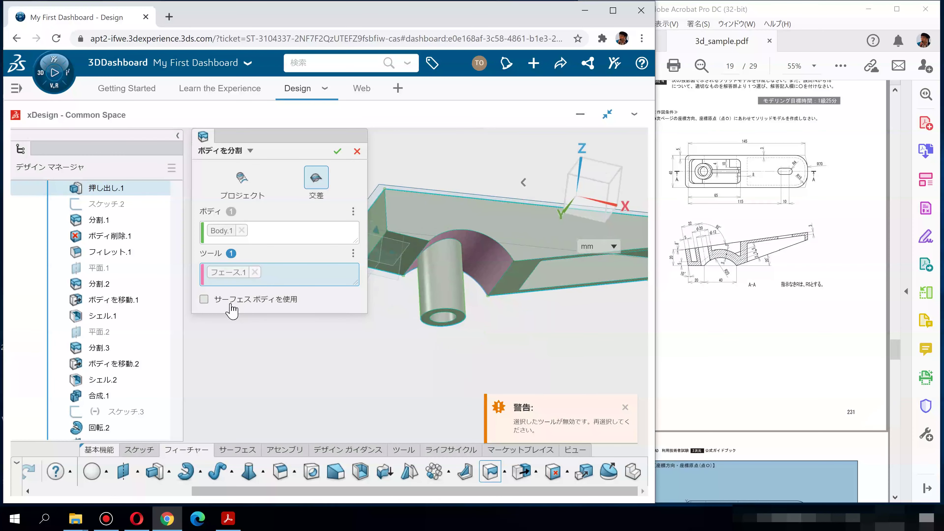
left_click(204, 299)
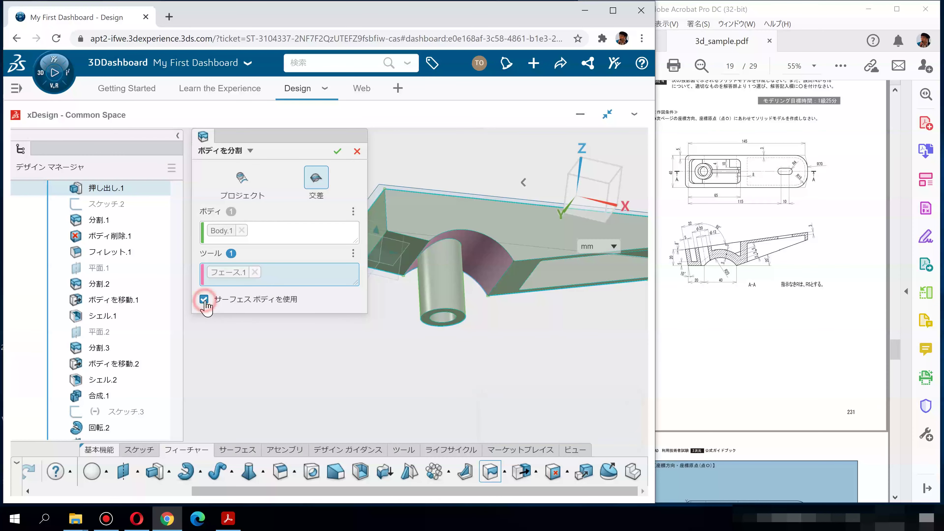
left_click(482, 257)
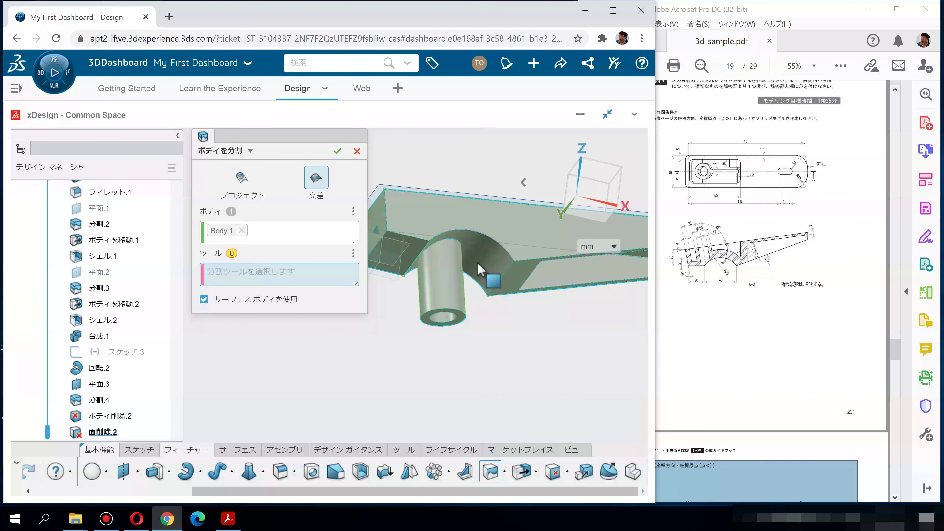
left_click(481, 265)
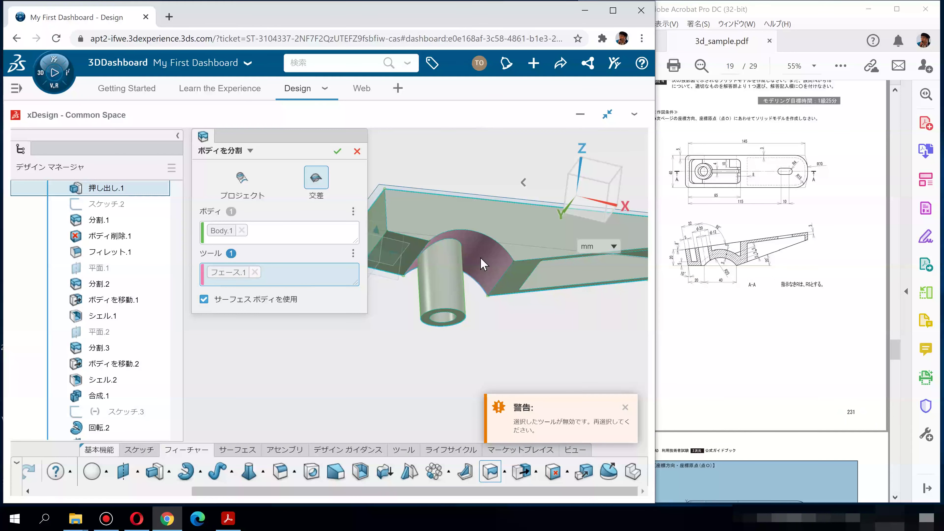
key("Escape")
Show the hidden profile sketch スケッチ.1 in the model.
scroll(483, 300, "down", 2)
middle_click_drag(480, 297, 455, 251)
left_click(252, 449)
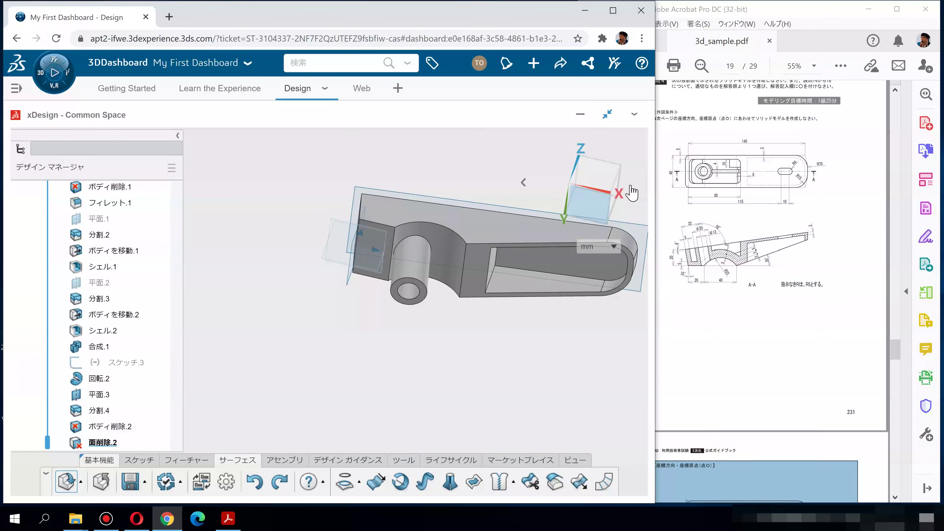
left_click(598, 182)
middle_click_drag(442, 327, 396, 276, "ctrl")
left_click(326, 337)
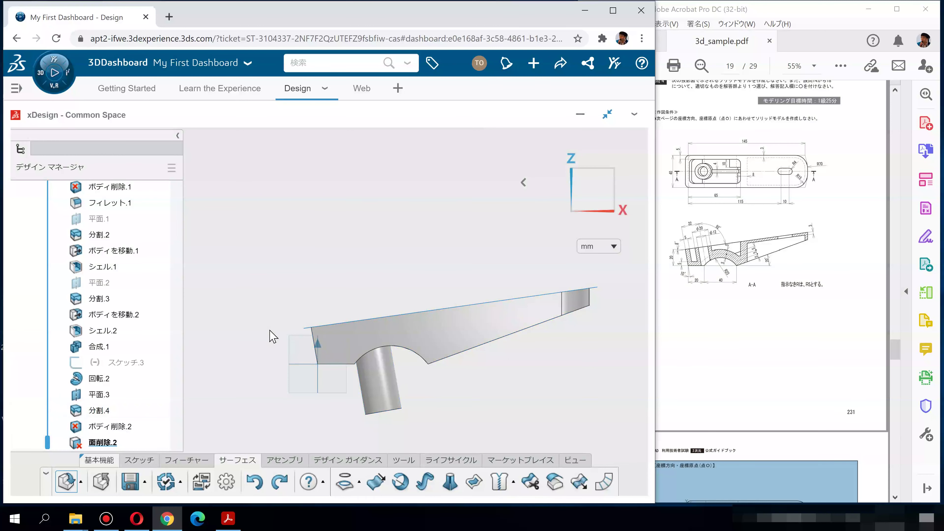
scroll(107, 267, "up", 4)
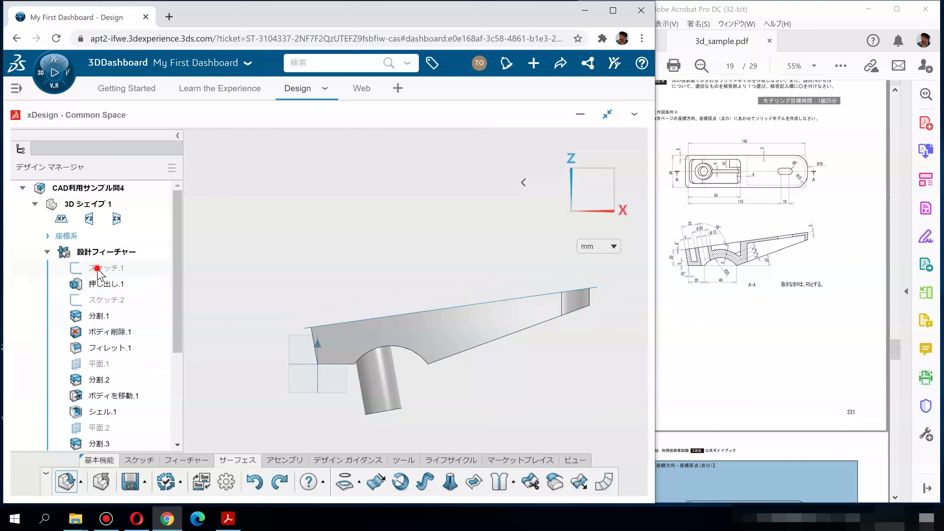
left_click(98, 271)
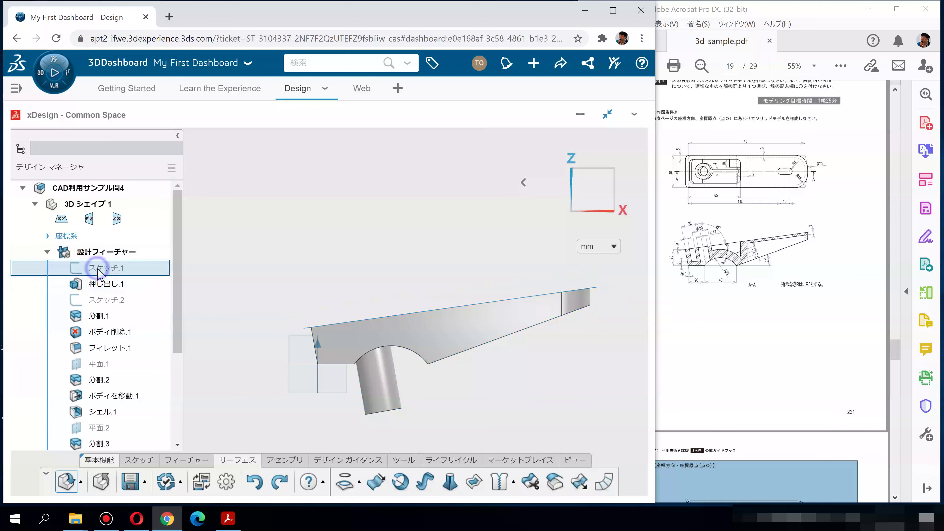
left_click(114, 272)
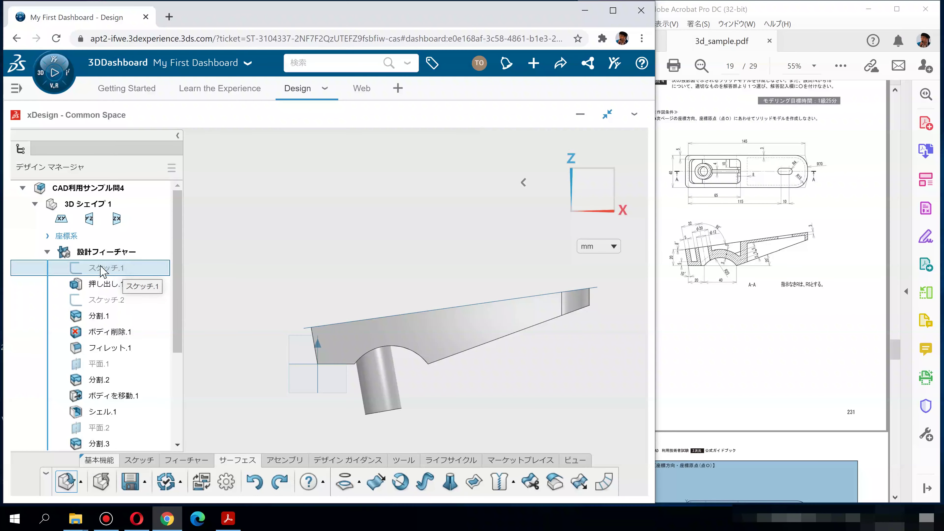
left_click(115, 276)
middle_click_drag(265, 258, 352, 308)
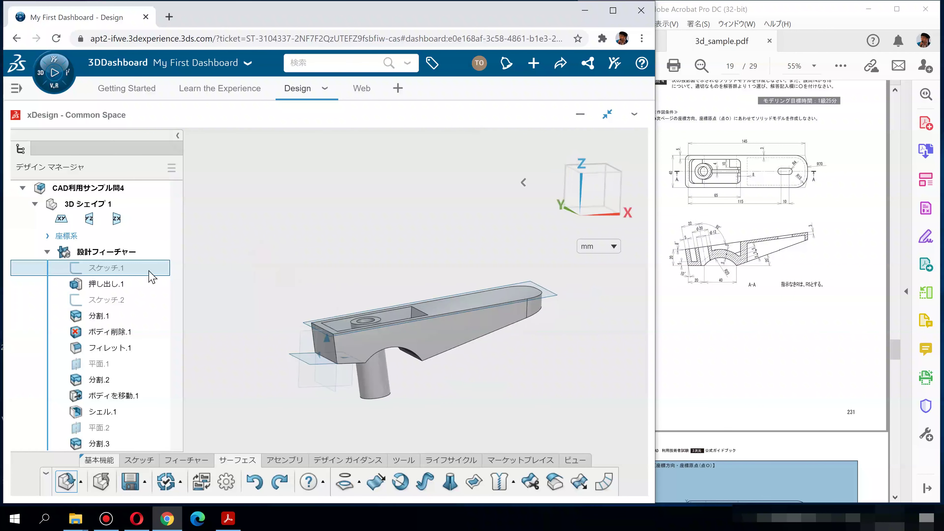
left_click(104, 270)
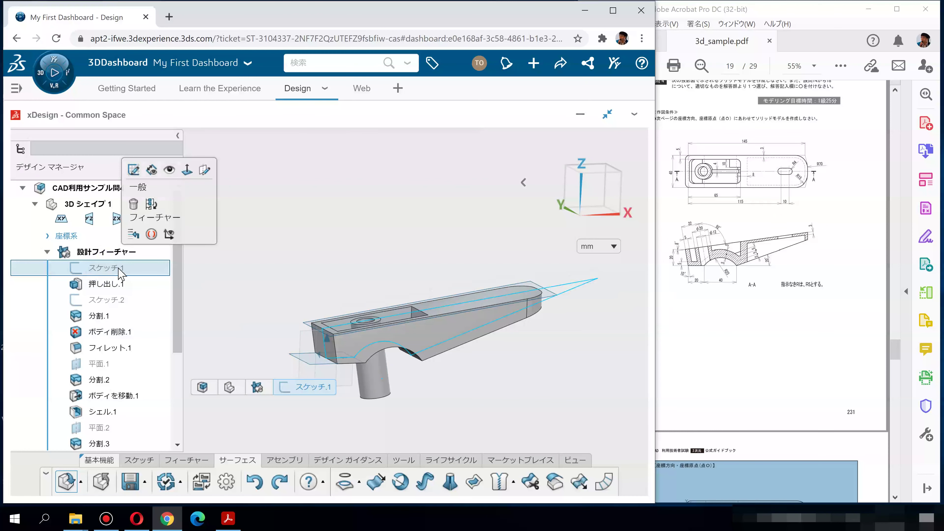
left_click(170, 170)
left_click(344, 251)
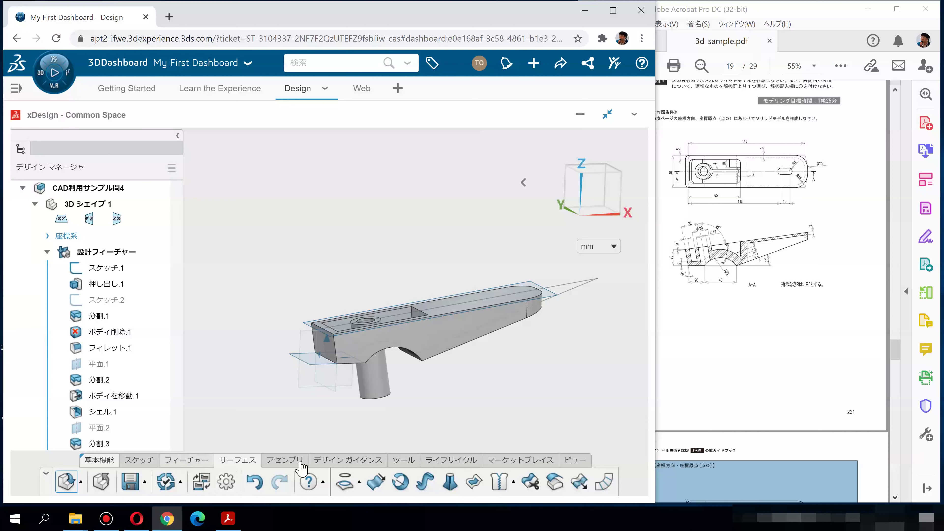
Extrude the arc of スケッチ.1 as a mid-plane surface about 187 mm long, extending beyond both sides of the body.
left_click(379, 482)
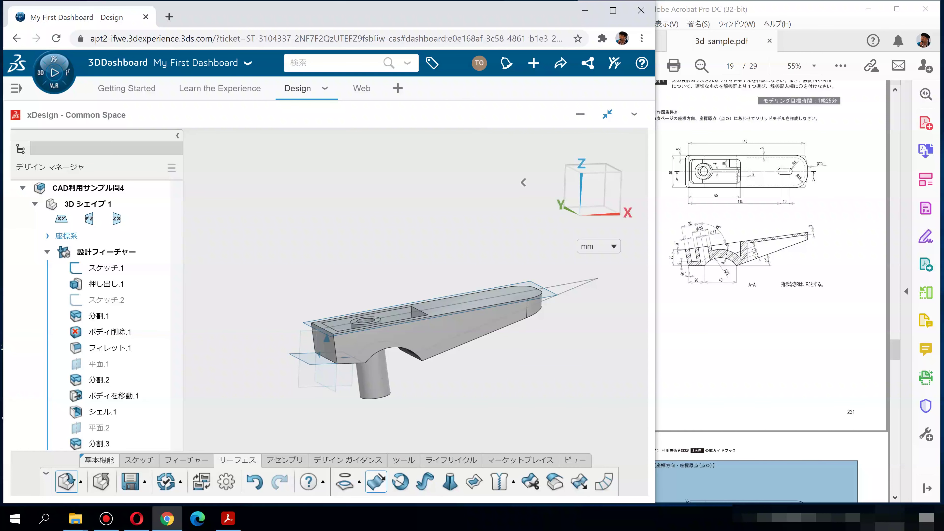
left_click(376, 348)
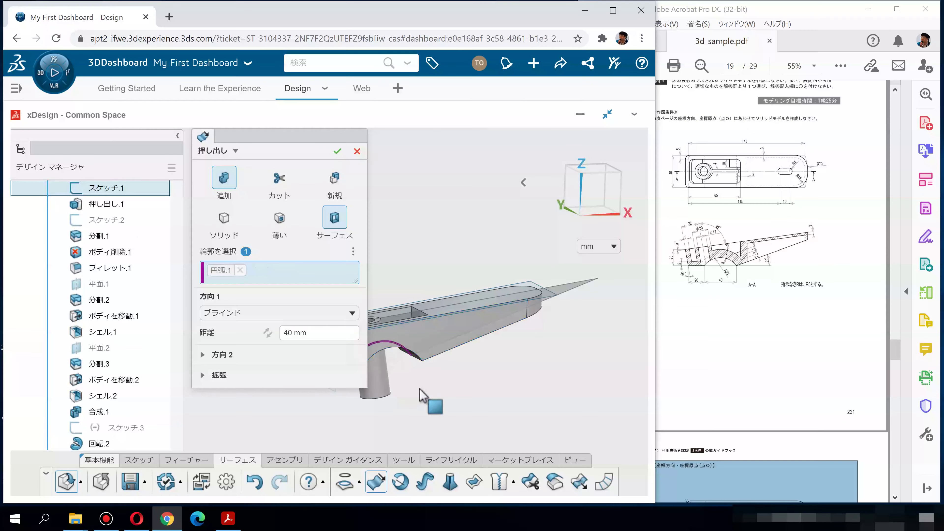
middle_click_drag(429, 387, 554, 402)
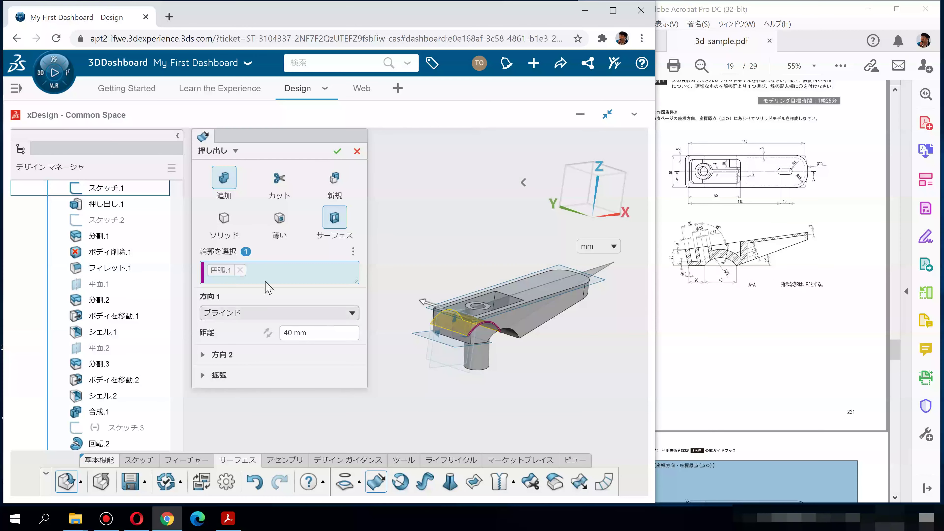
left_click(243, 311)
left_click(239, 343)
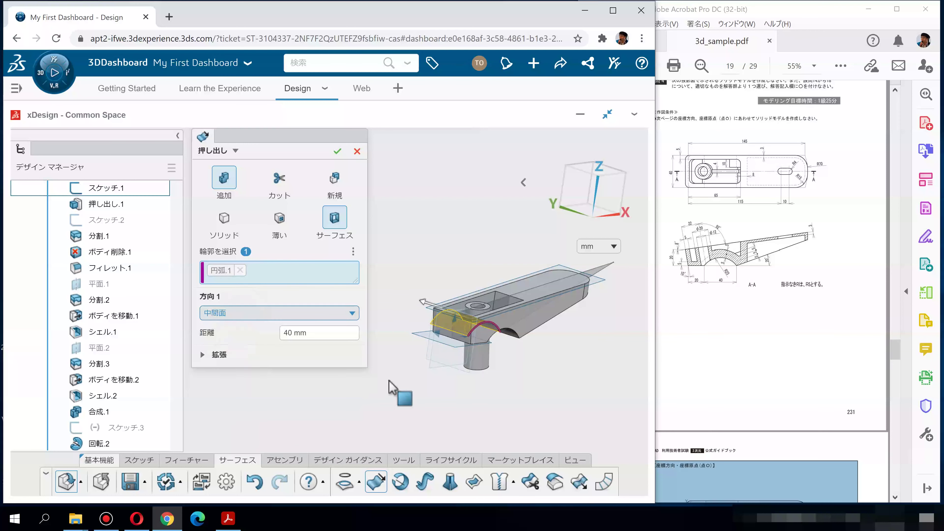
left_click_drag(543, 347, 574, 351)
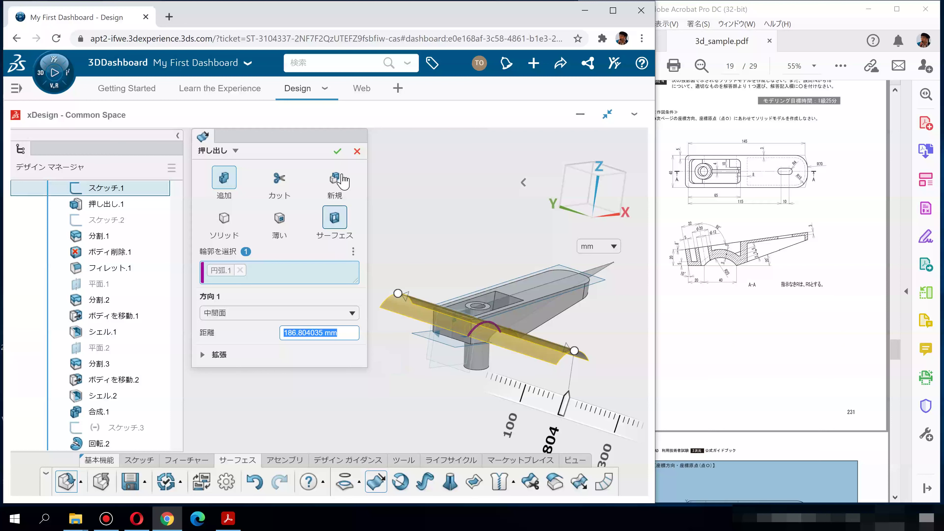
left_click(337, 151)
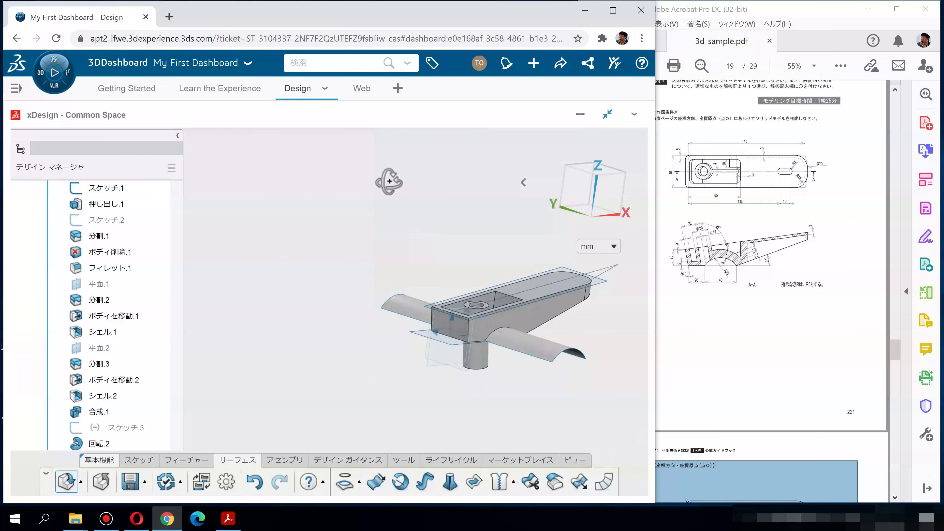
Split Body.1 in intersect mode, using the extruded arc surface as the splitting tool.
middle_click_drag(390, 181, 360, 139)
scroll(477, 322, "up", 5)
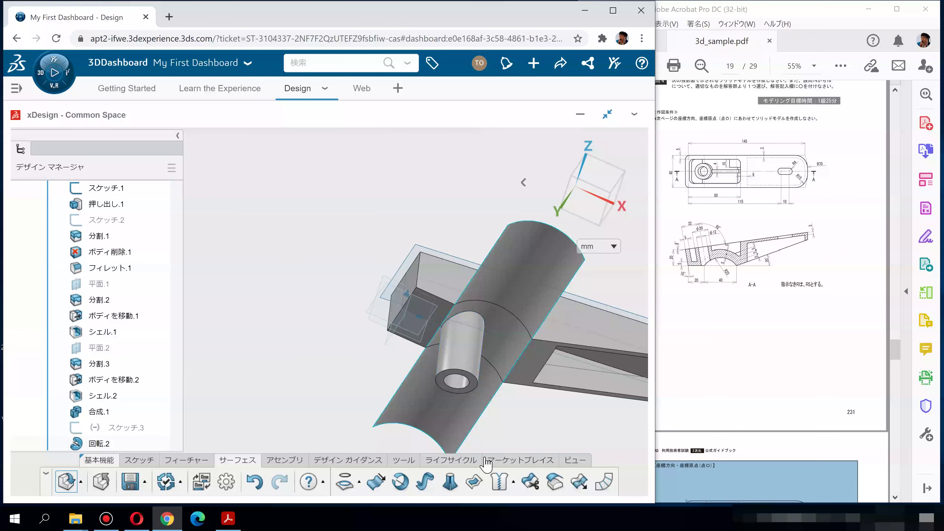
left_click(204, 464)
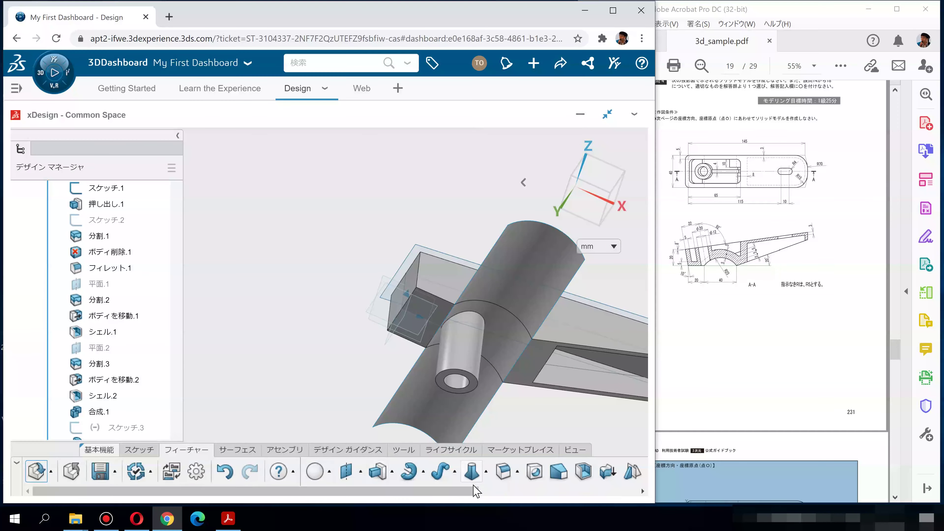
scroll(634, 498, "right", 2)
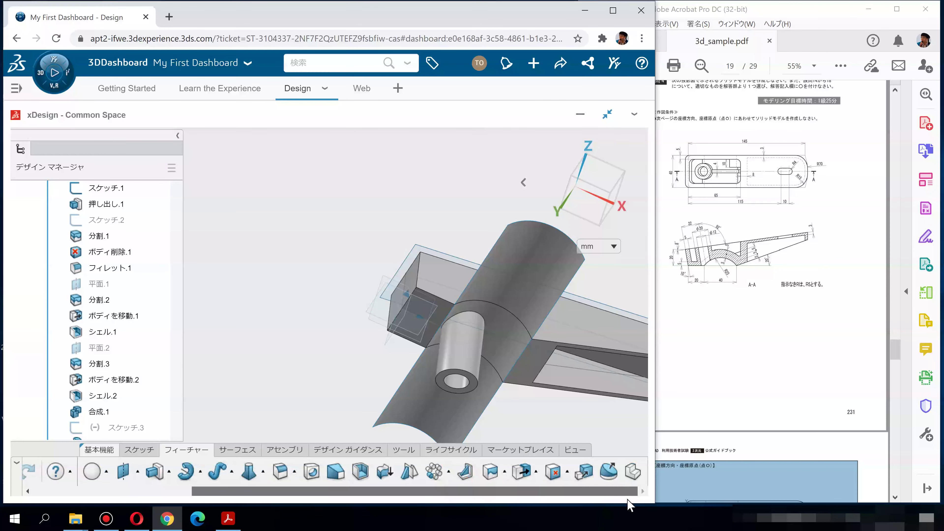
left_click(568, 475)
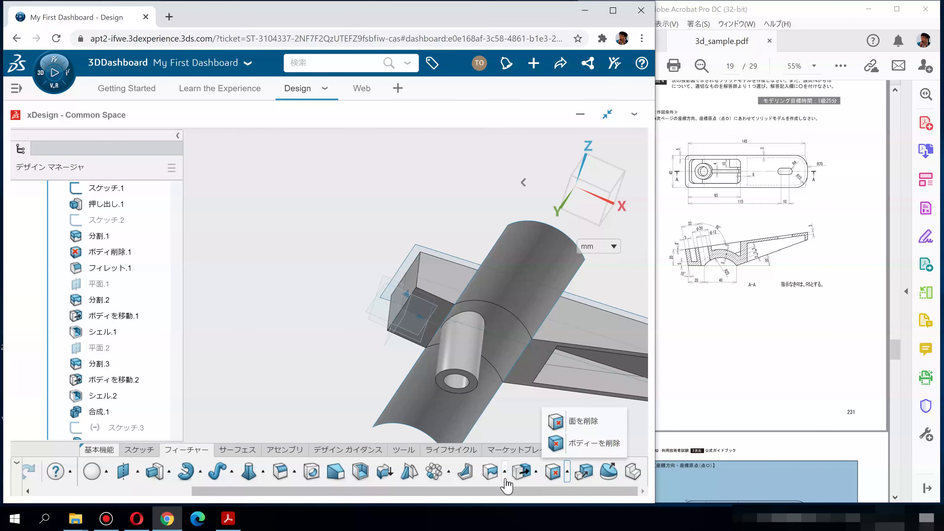
left_click(492, 476)
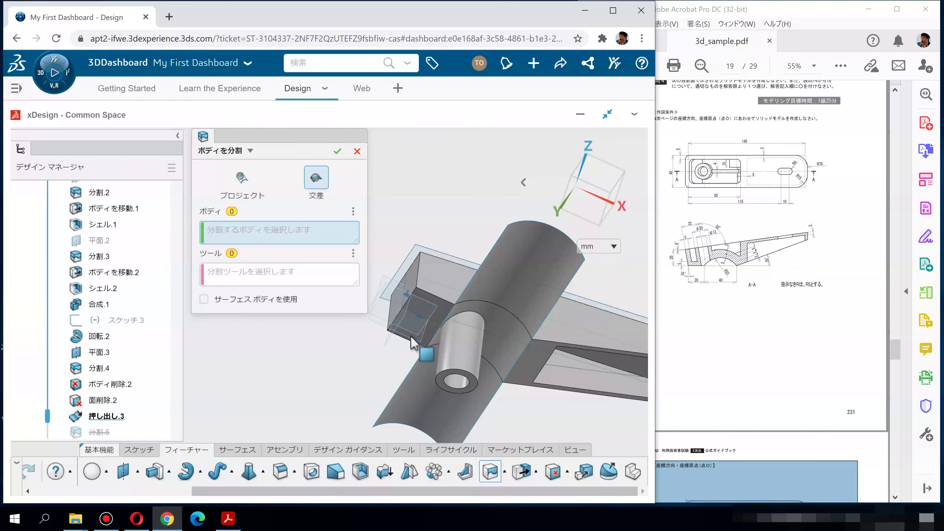
left_click(432, 279)
left_click(339, 275)
left_click(511, 232)
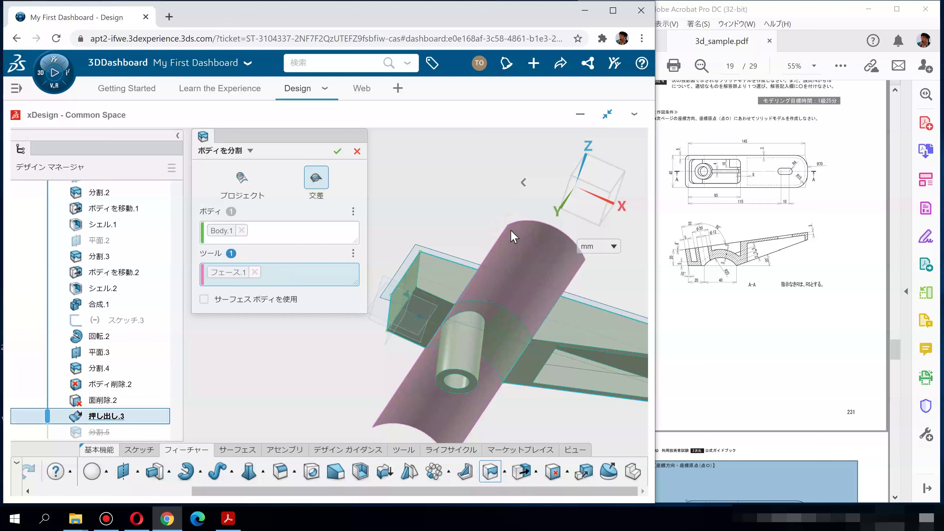
left_click(336, 152)
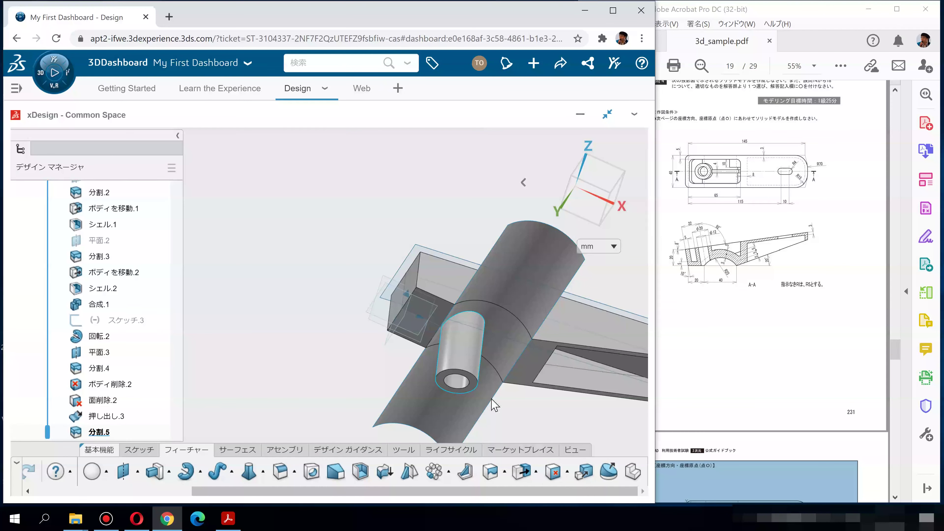
Delete the separated boss body that projects below the arched surface.
left_click(552, 472)
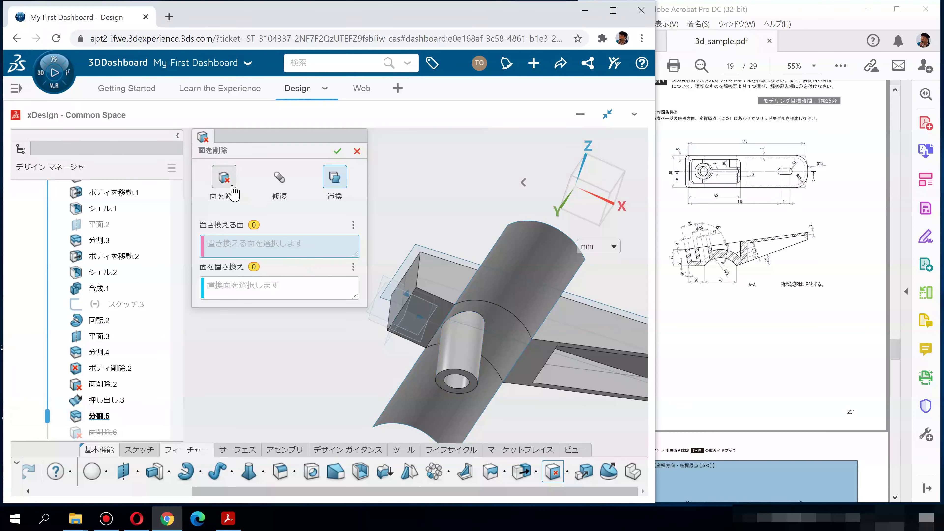
left_click(357, 152)
left_click(567, 472)
left_click(562, 451)
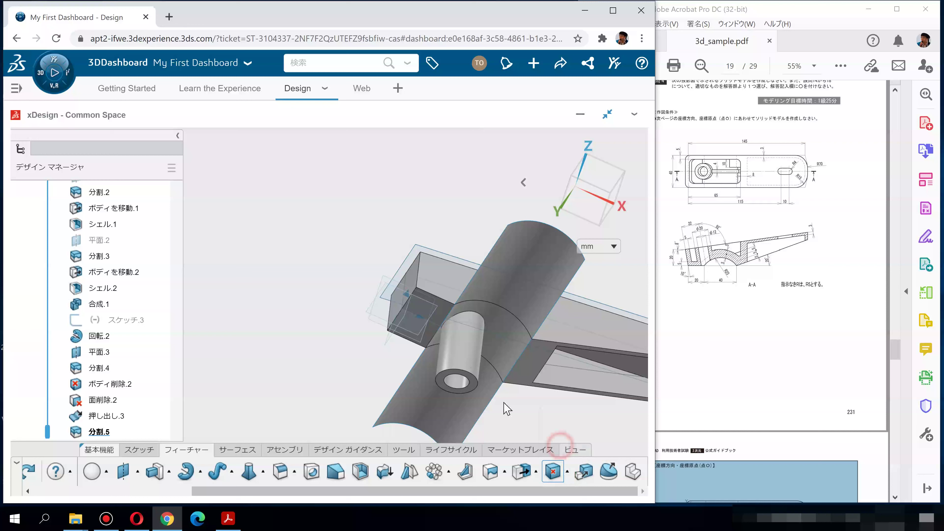
left_click(462, 366)
left_click(337, 151)
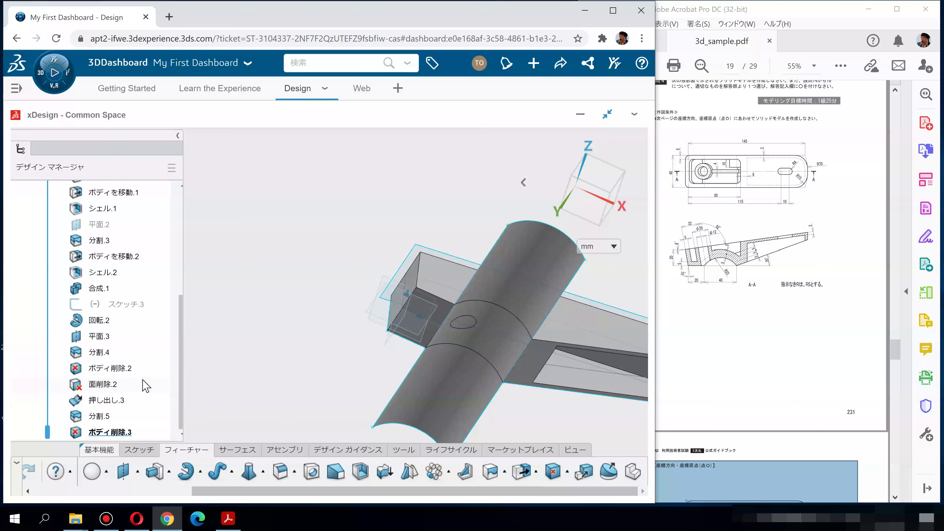
Hide the extruded arc surface and check the trimmed boss and its hole from above and below.
left_click(107, 407)
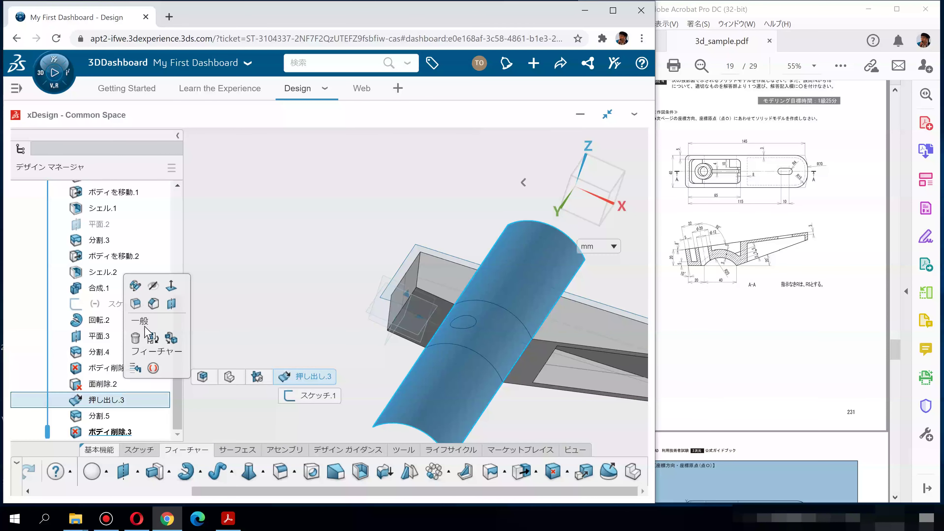
key("h")
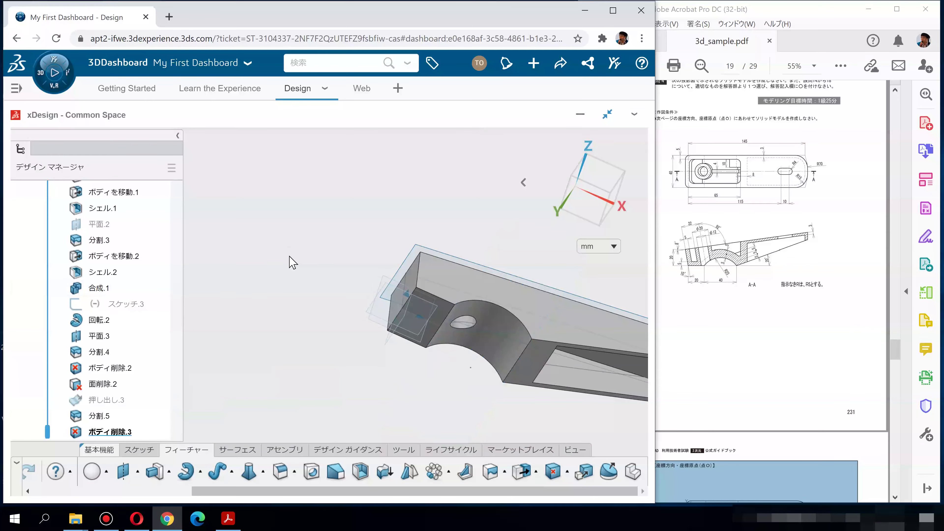
middle_click_drag(300, 272, 578, 233)
left_click(595, 199)
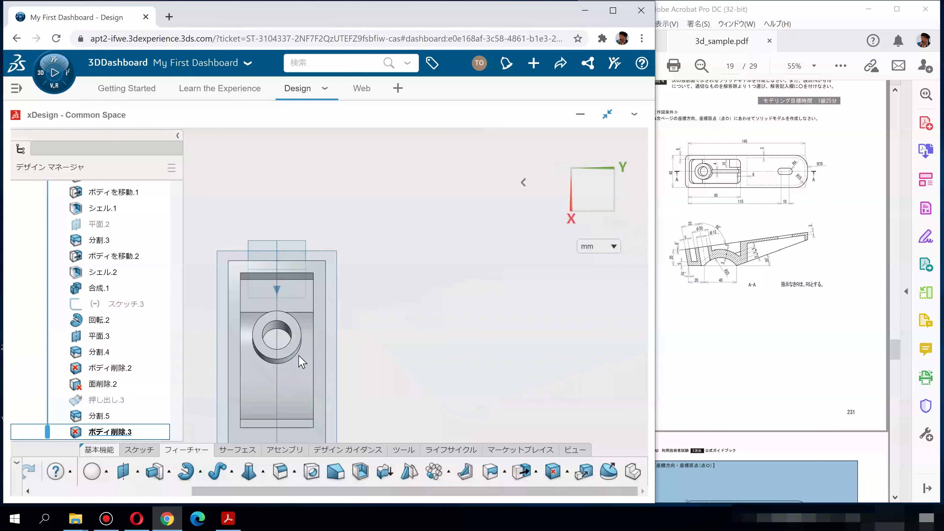
middle_click_drag(270, 339, 135, 335)
middle_click_drag(401, 332, 247, 316)
middle_click_drag(423, 372, 460, 373)
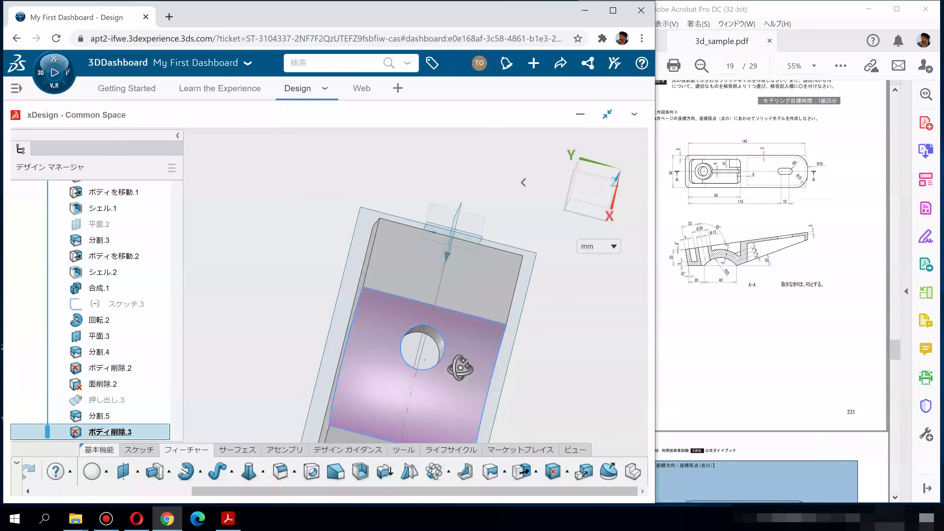
Hide the reference plane 平面.3 that surrounds the body.
left_click(520, 329)
left_click(565, 258)
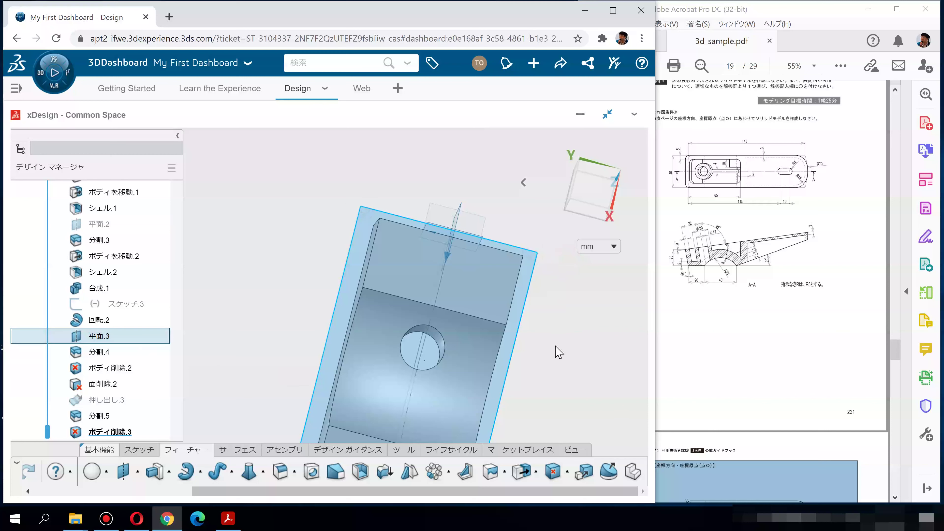
middle_click_drag(533, 363, 594, 412)
Create a sketch on the ZX plane and flip the normal view so the X axis points to the right.
scroll(106, 413, "up", 6)
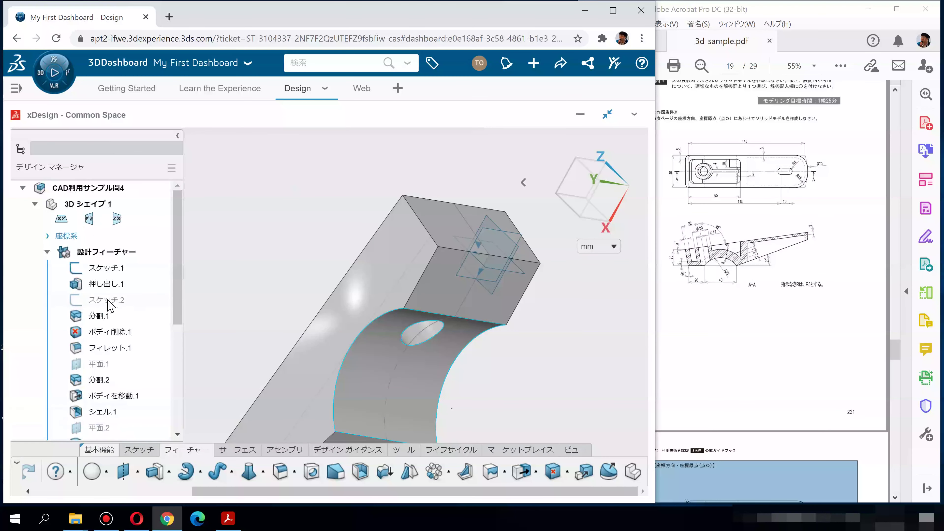
left_click(104, 269)
left_click(303, 226)
middle_click_drag(375, 245, 366, 351)
middle_click_drag(498, 347, 234, 359)
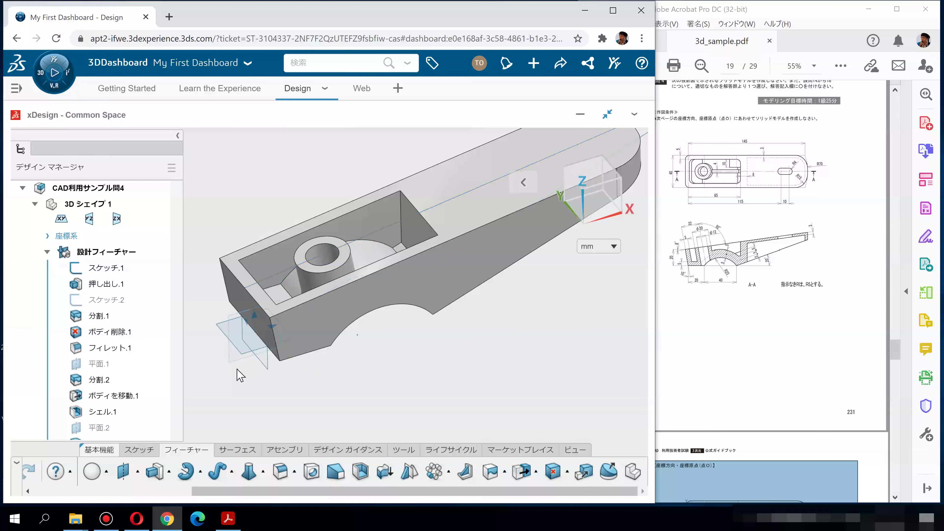
left_click(235, 360)
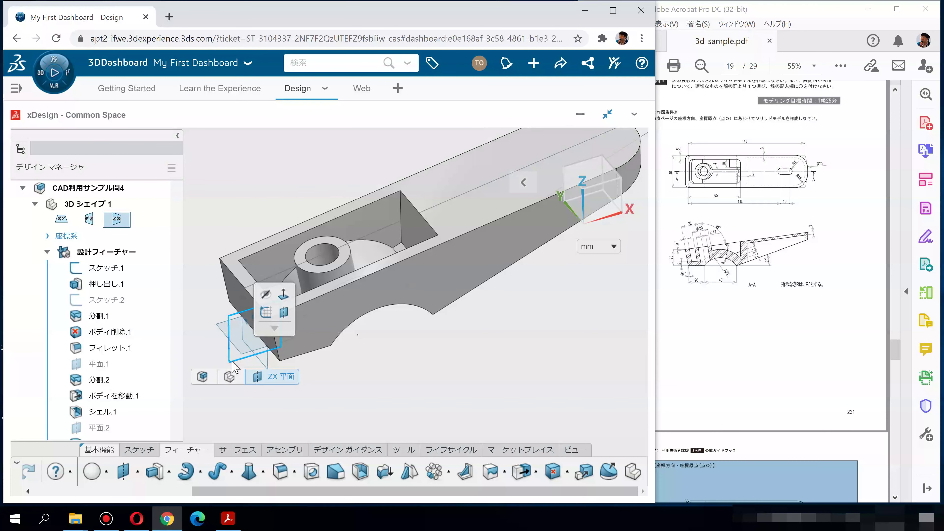
left_click(265, 313)
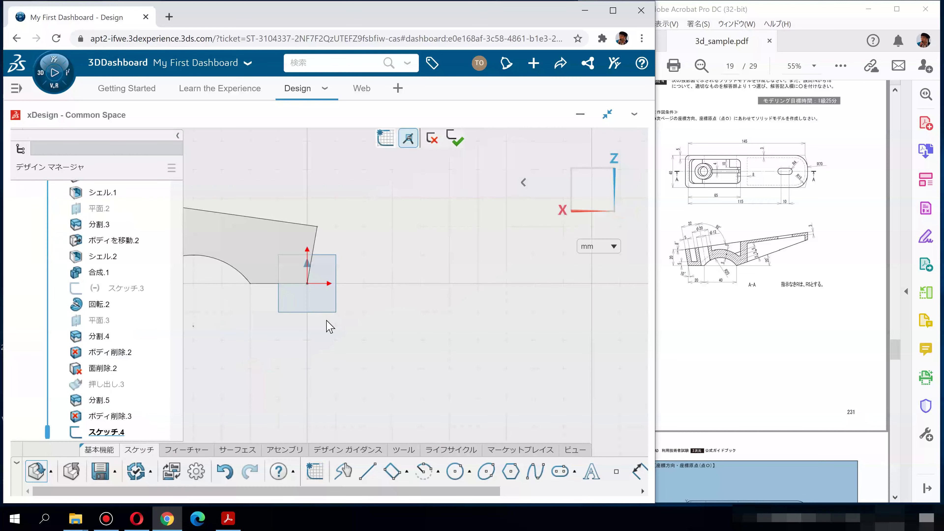
middle_click_drag(316, 281, 472, 297, "ctrl")
left_click(525, 184)
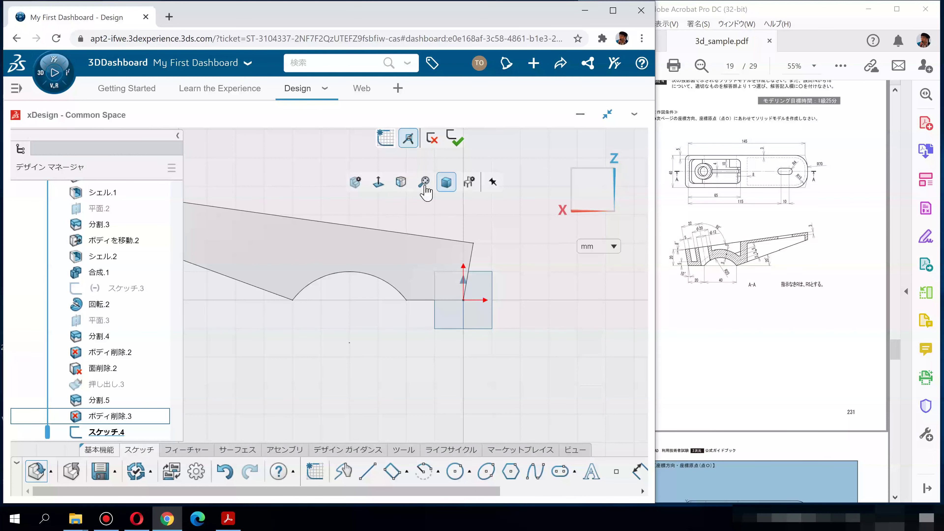
left_click(378, 183)
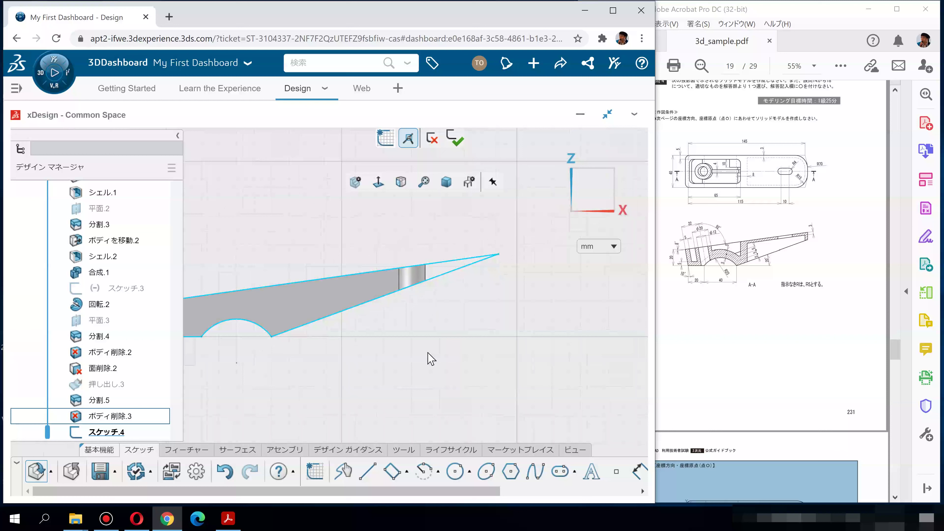
Switch the model display to wireframe with the internal cavity edges shown.
middle_click_drag(430, 359, 546, 344)
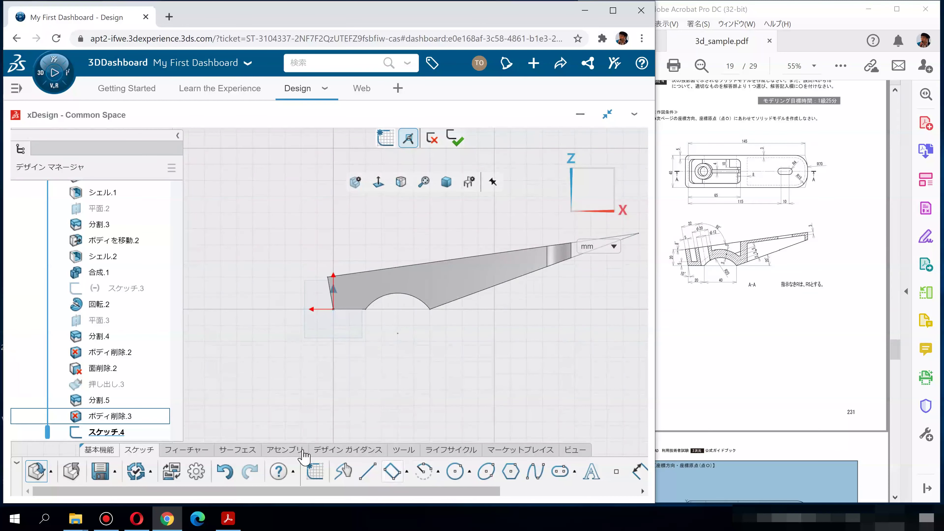
left_click(575, 450)
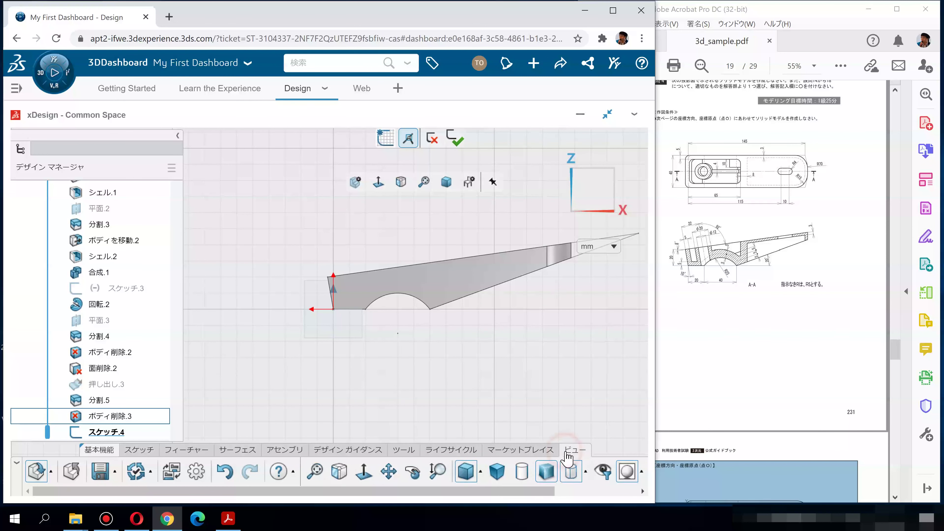
scroll(539, 484, "right", 3)
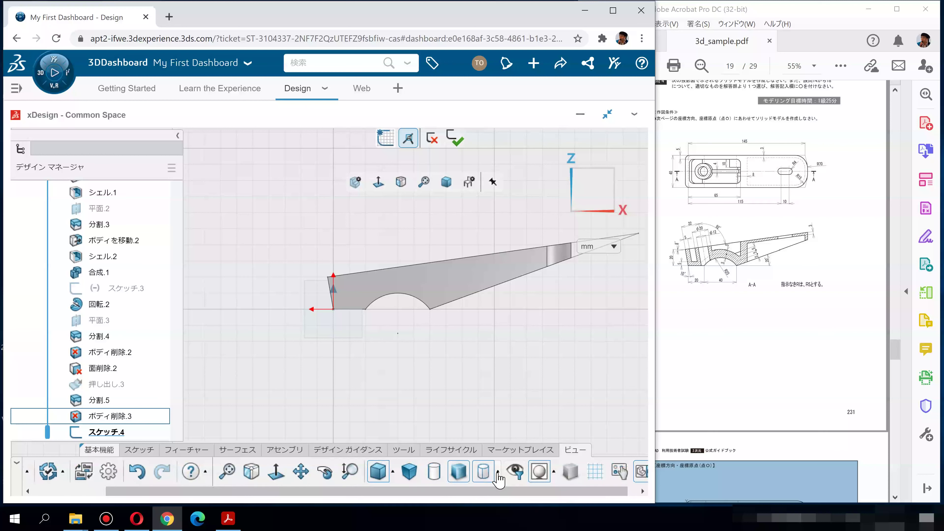
left_click(496, 474)
left_click(465, 442)
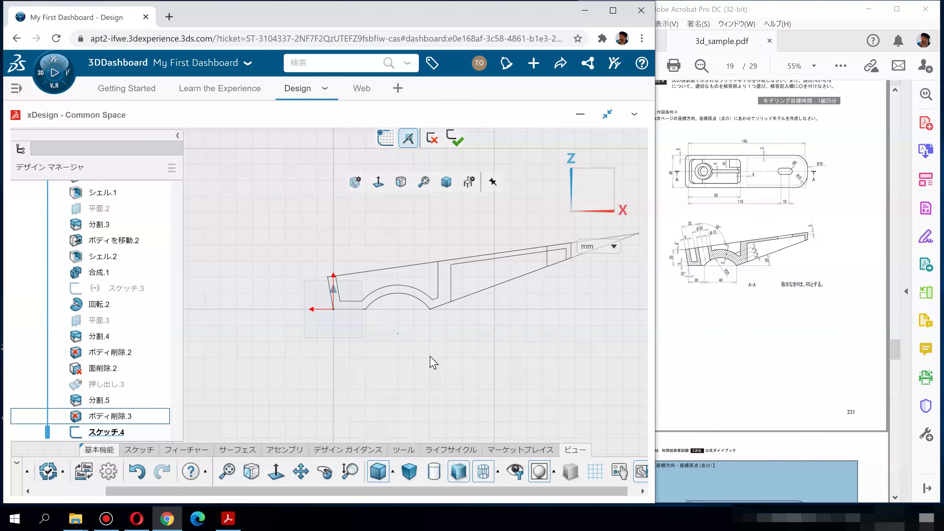
Offset the inner arched floor edge outward by 5 mm in the sketch, with chain selection on.
scroll(509, 496, "right", 2)
scroll(407, 293, "up", 2)
scroll(402, 288, "up", 3)
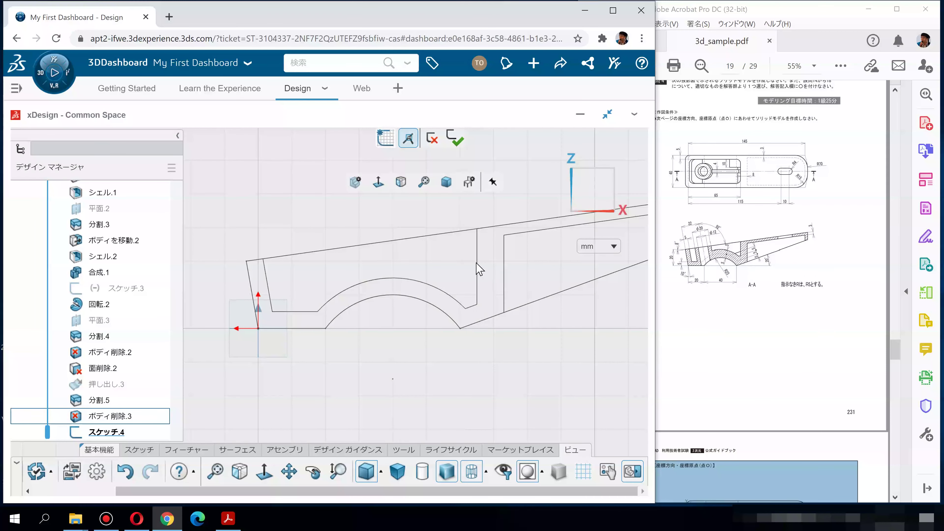
left_click(138, 450)
left_click(594, 491)
left_click(583, 472)
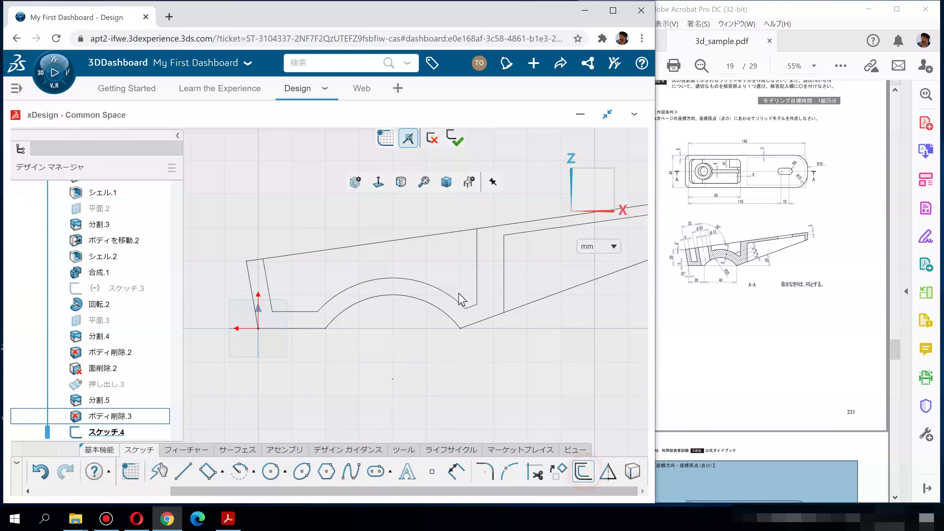
left_click(390, 278)
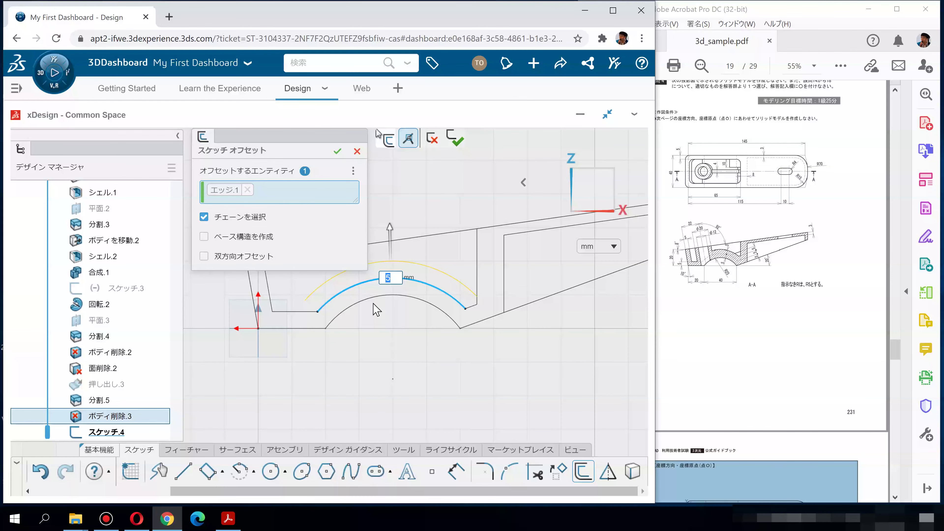
key("Return")
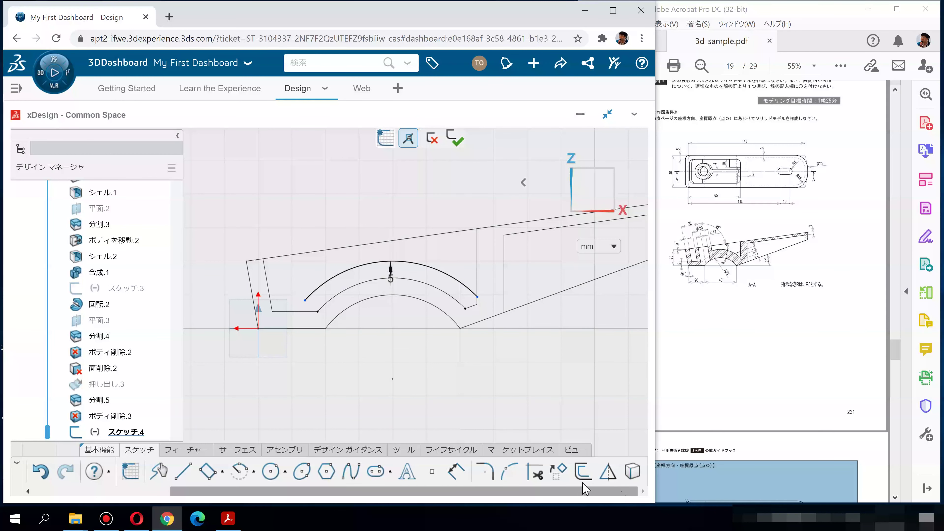
Offset the short slanted floor edge beside the arch by 5 mm, reversed toward the cavity interior.
left_click(584, 465)
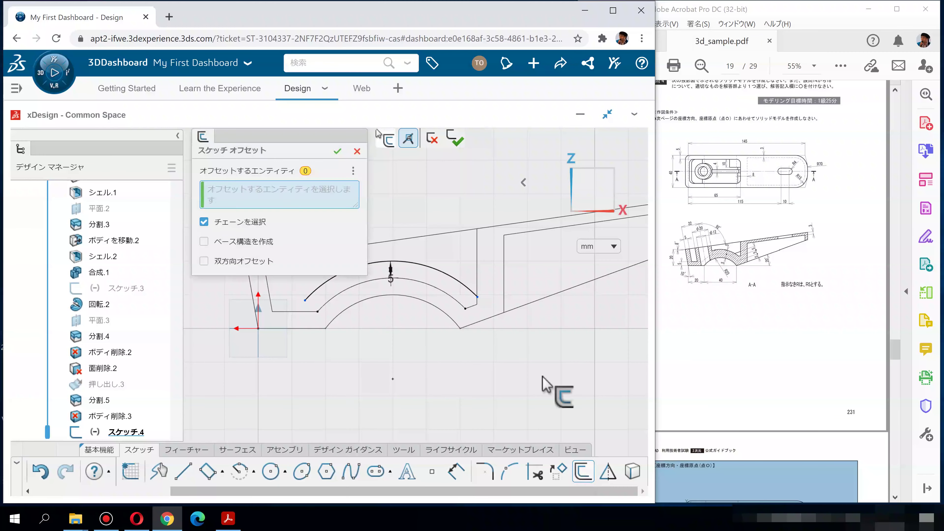
scroll(487, 320, "up", 3)
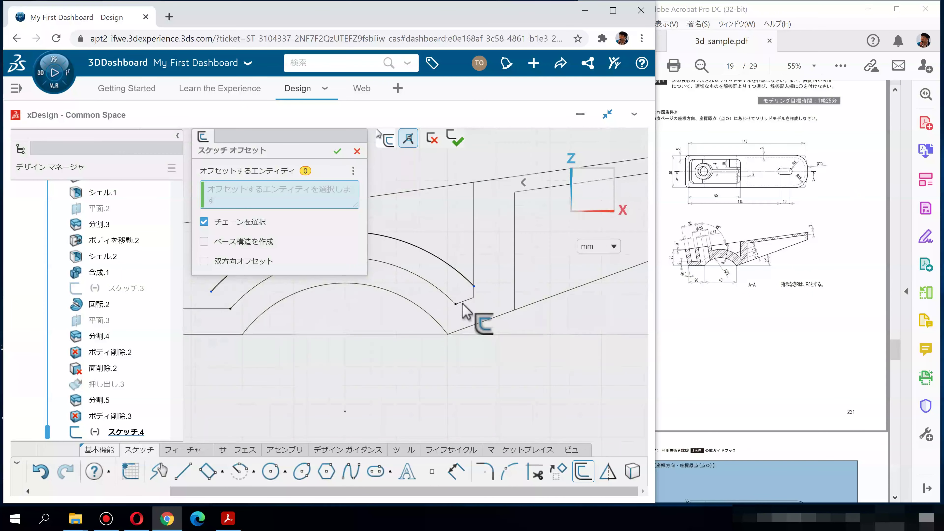
left_click(462, 303)
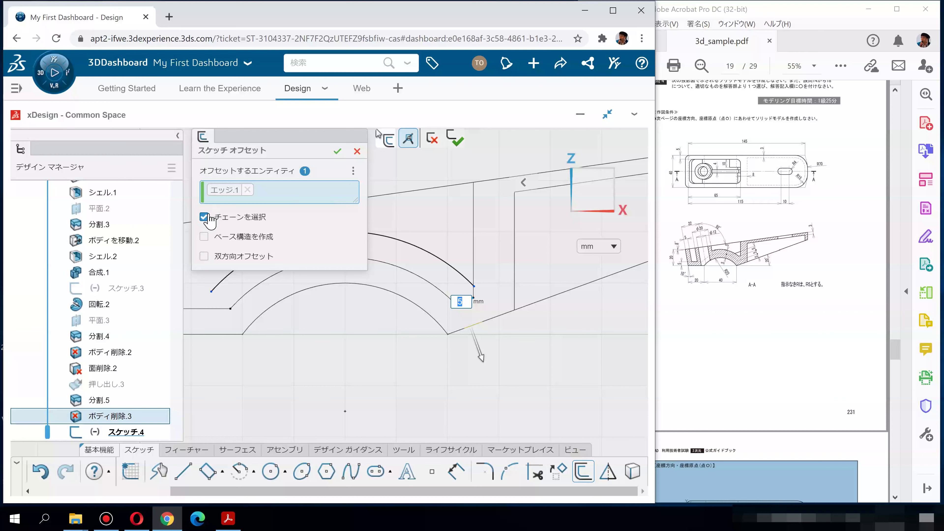
left_click(483, 359)
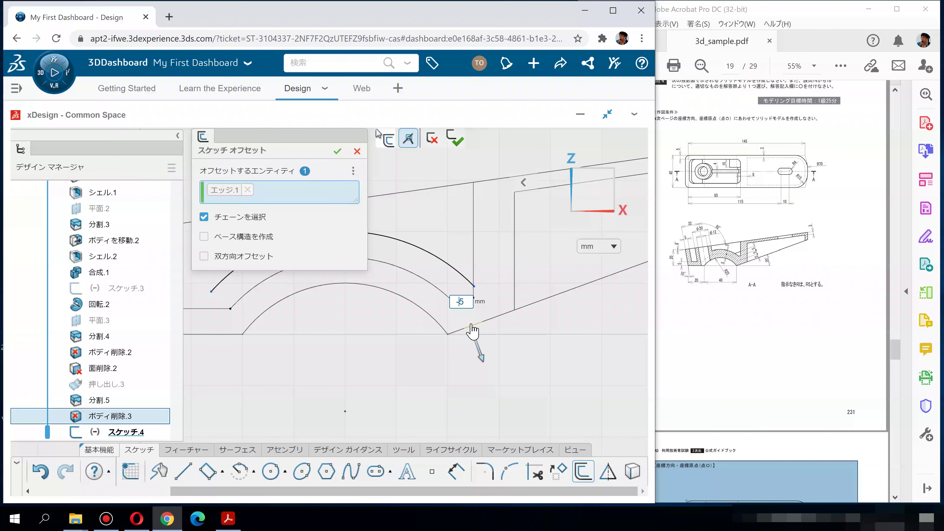
key("Return")
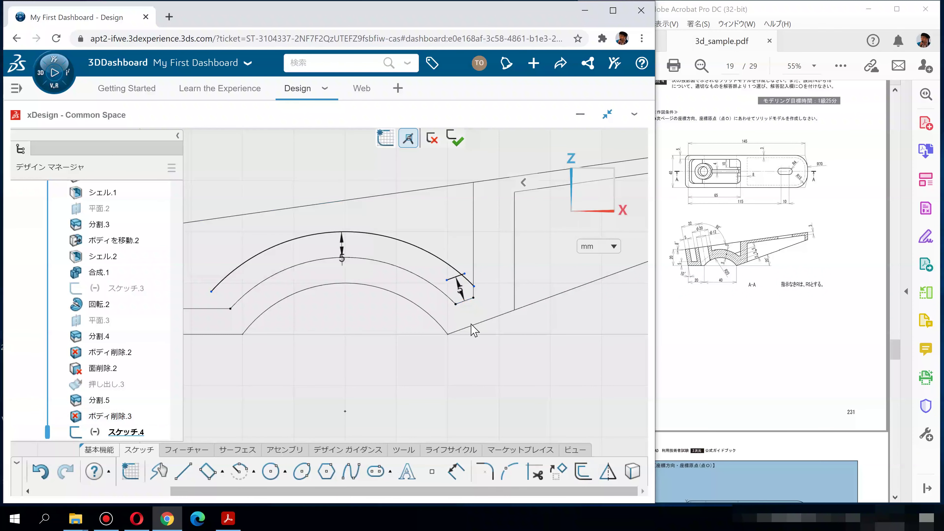
Stretch the end of the short offset line beyond the cavity's vertical wall so it crosses the offset arc.
scroll(469, 305, "up", 4)
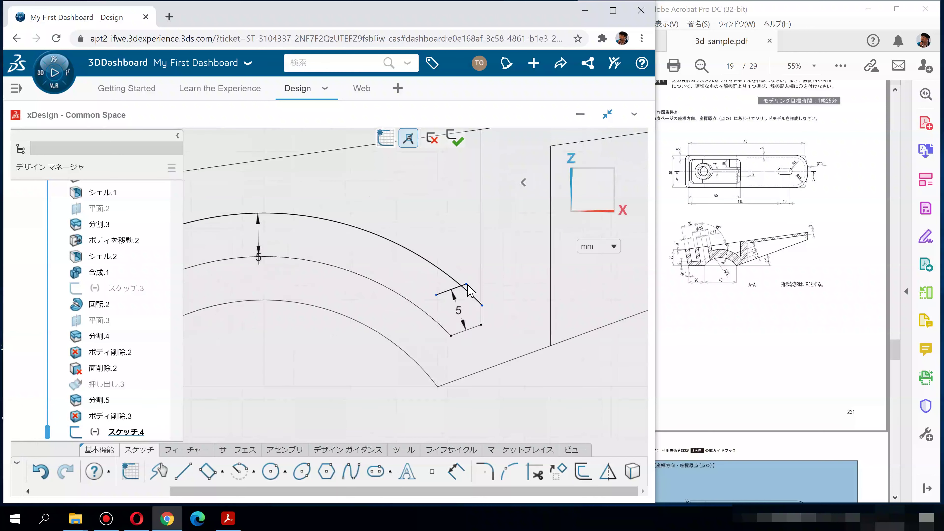
left_click_drag(467, 287, 520, 267)
scroll(453, 314, "down", 6)
mouse_move(363, 390)
middle_mouse_down()
mouse_move(483, 390)
mouse_move(440, 354)
mouse_move(476, 387)
mouse_move(454, 395)
mouse_move(438, 359)
middle_mouse_up()
left_click(599, 183)
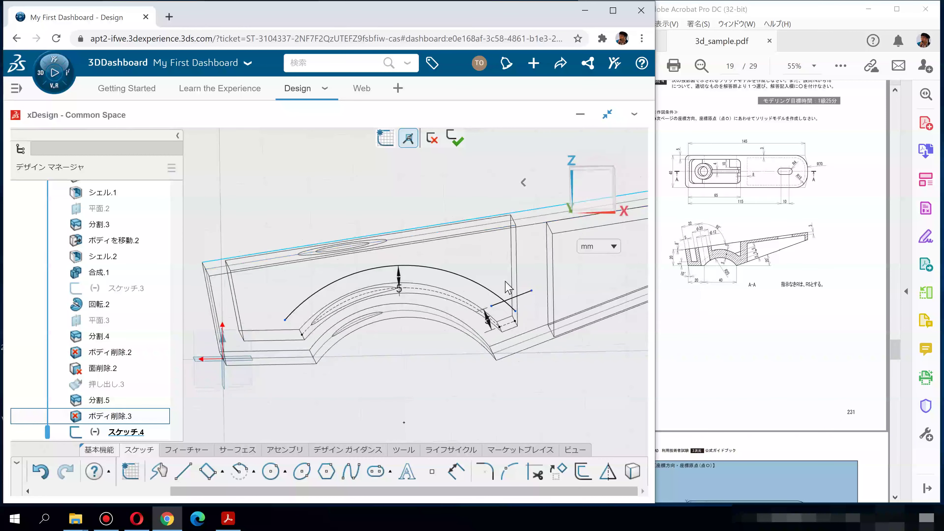
Trim the excess ends of the offset arc and short offset line at their intersection.
left_click(530, 477)
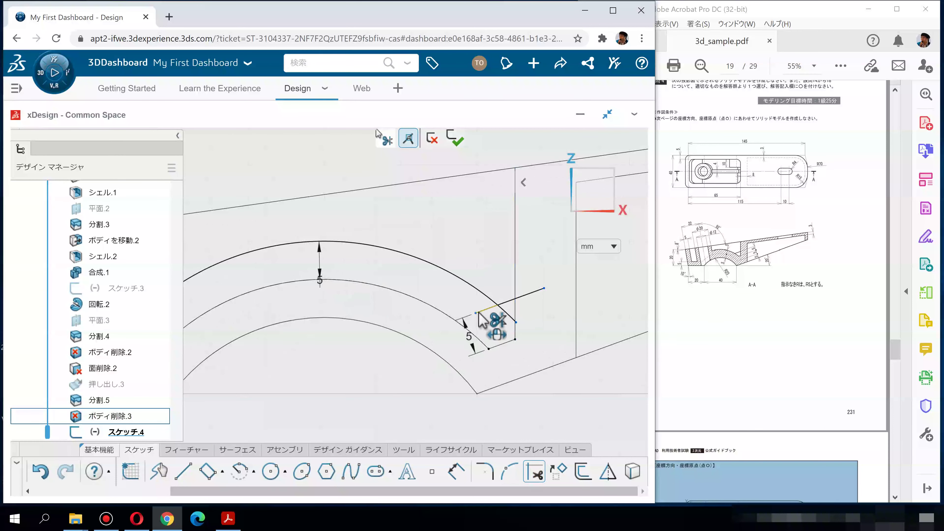
left_click(508, 314)
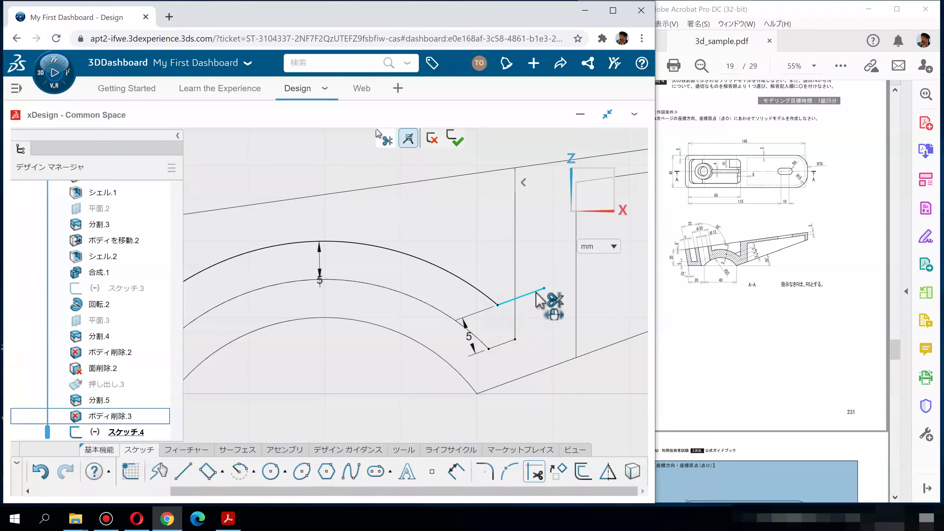
key("Escape")
scroll(465, 231, "down", 3)
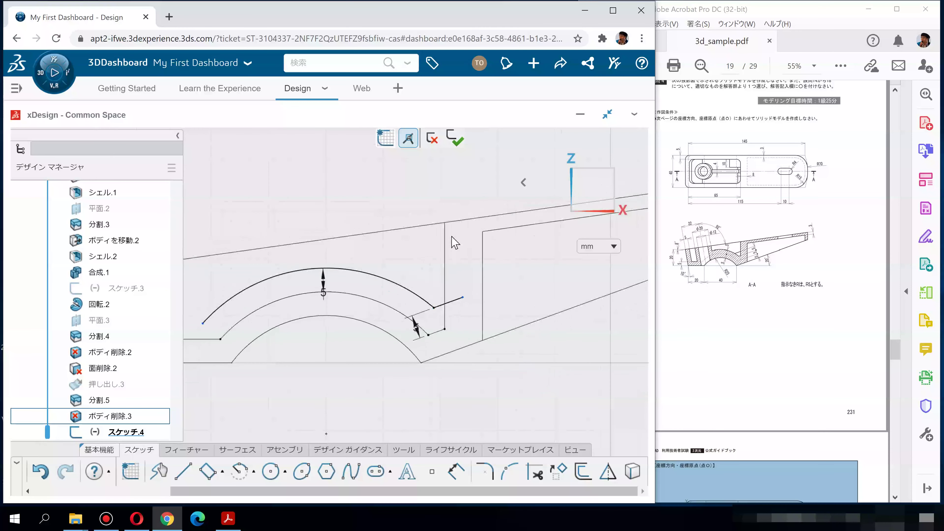
middle_click_drag(317, 288, 329, 323)
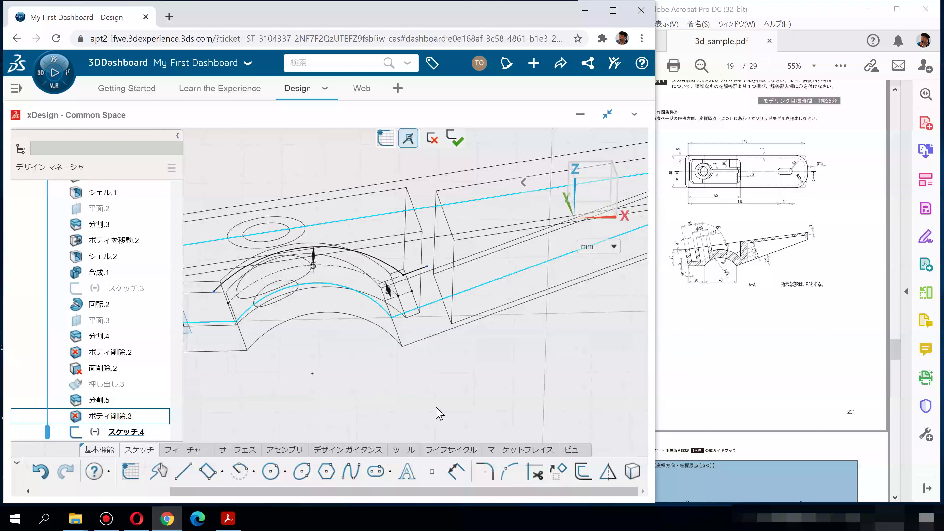
left_click(634, 472)
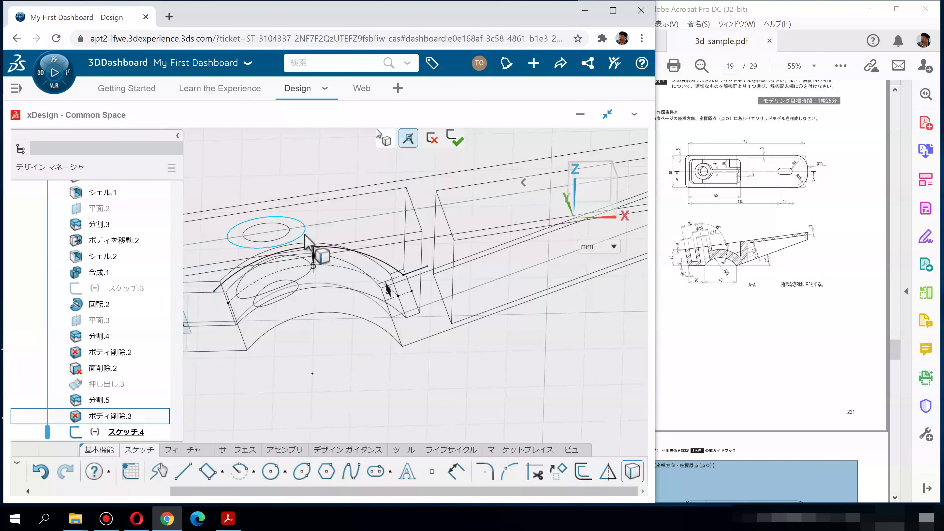
middle_click_drag(421, 428, 388, 356)
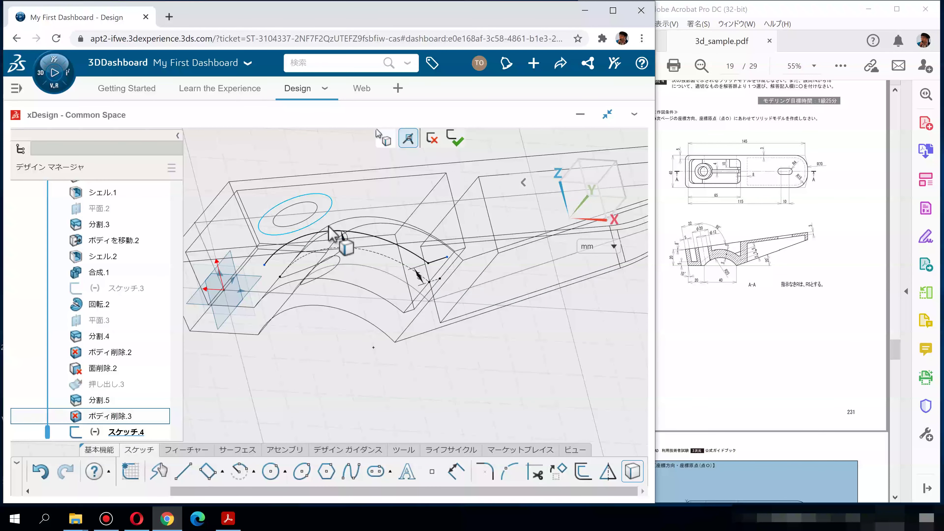
Maximize the browser window, leave the edge conversion tool and view the sketch face-on again.
left_click(628, 491)
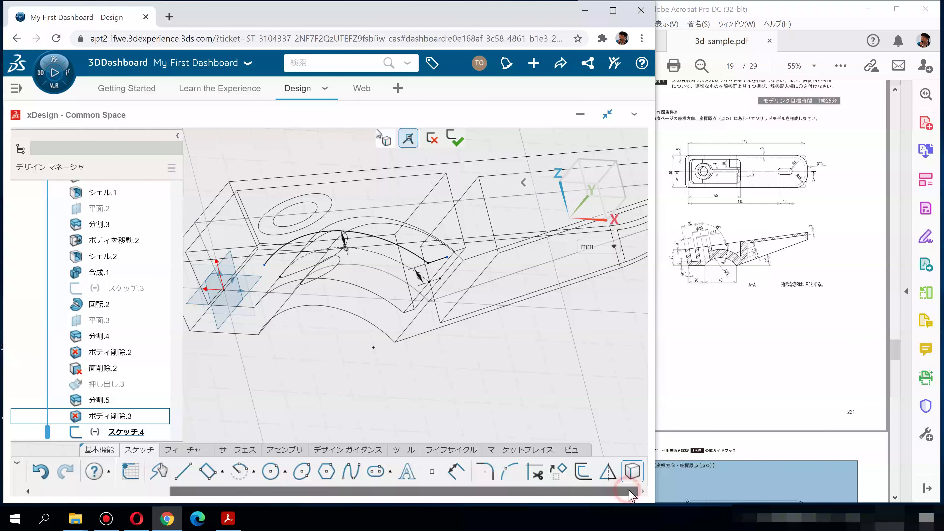
left_click(613, 10)
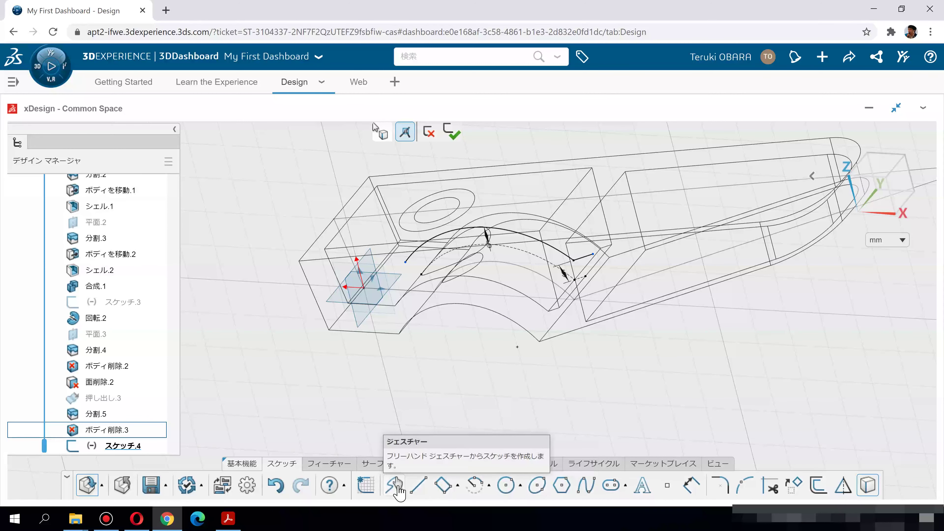
left_click(869, 489)
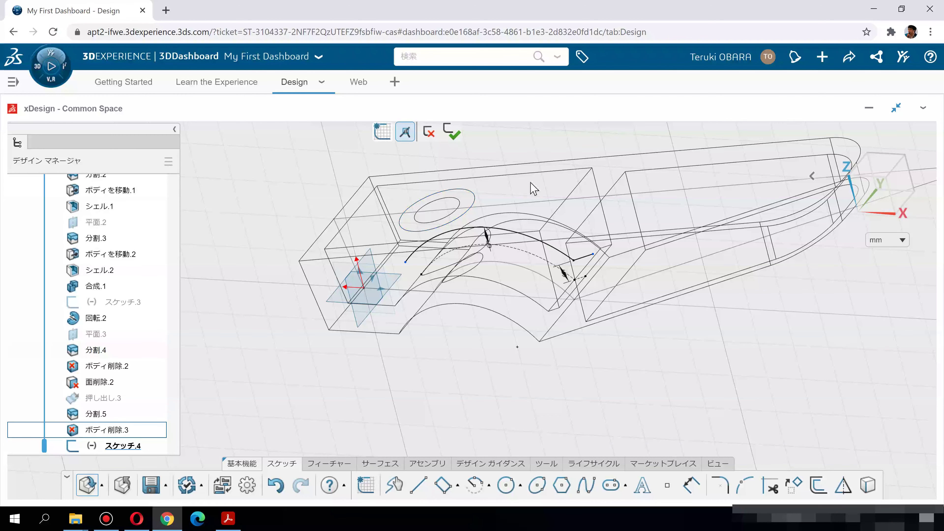
middle_click_drag(580, 383, 635, 331)
left_click(881, 194)
left_click(882, 201)
Shorten the offset arc by moving its free end close to the arc's crest, beside the boss.
left_click(330, 464)
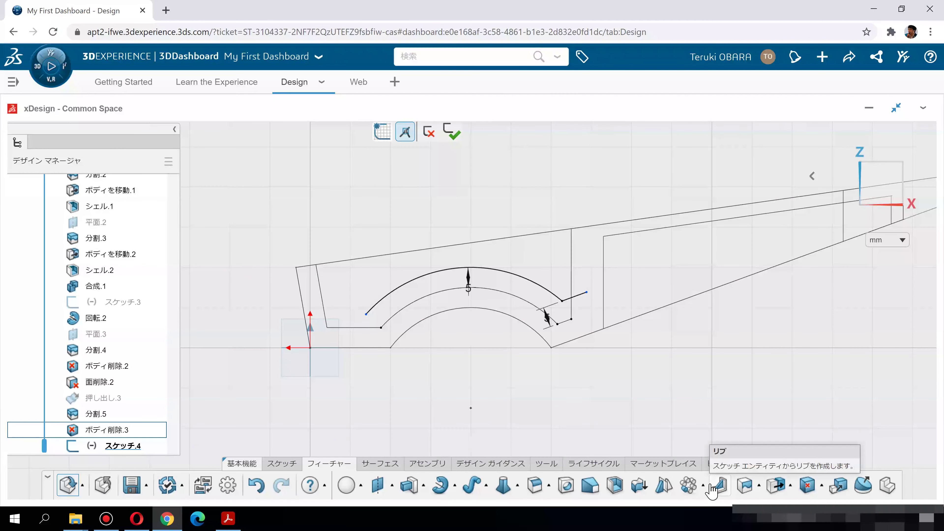
scroll(449, 278, "up", 4)
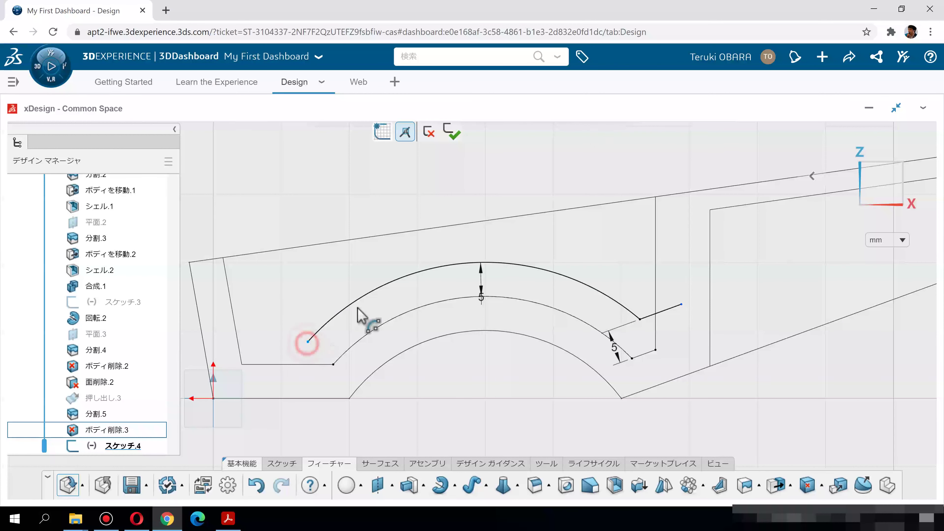
left_click(505, 274)
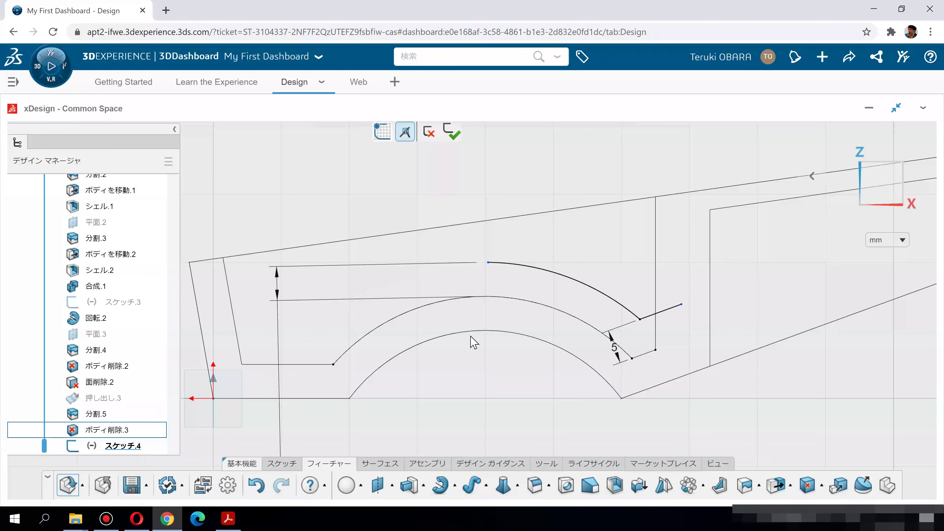
mouse_move(422, 296)
middle_mouse_down()
mouse_move(422, 333)
mouse_move(425, 325)
middle_mouse_up()
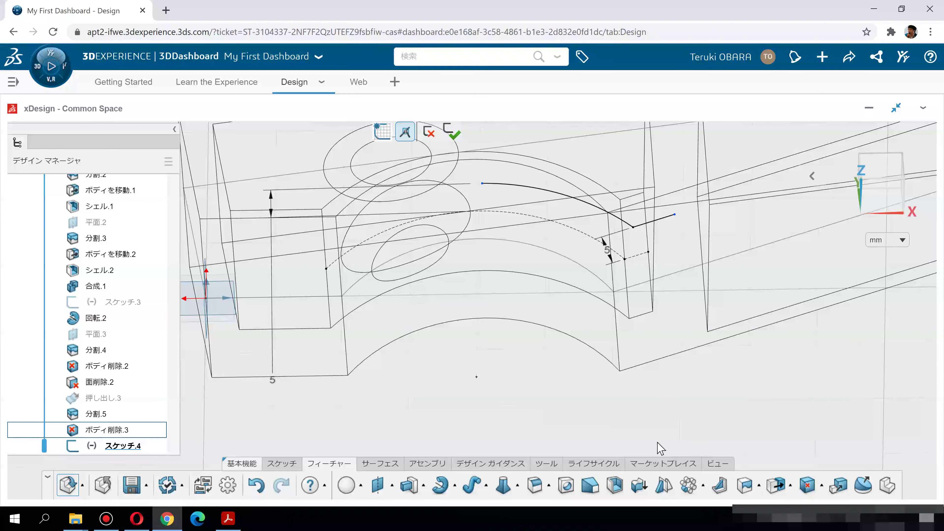
Switch the display to shaded with hidden edges removed, view the rib profile sketch face-on, and close the sketch.
left_click(718, 463)
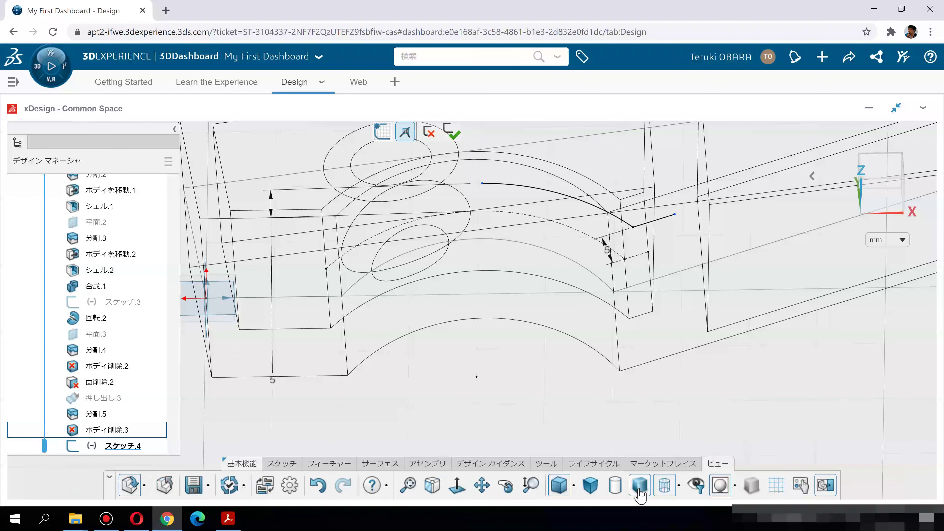
left_click(677, 490)
left_click(687, 366)
middle_click_drag(572, 380, 861, 184)
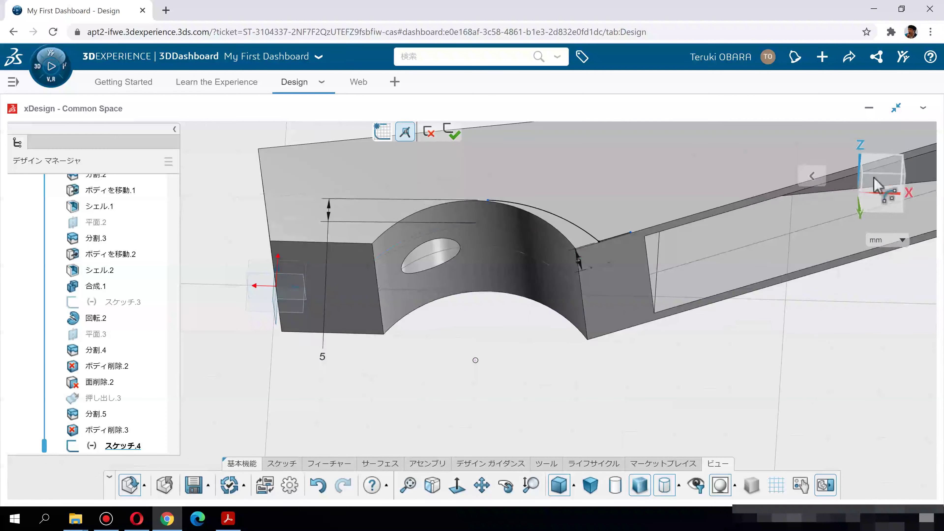
left_click(869, 182)
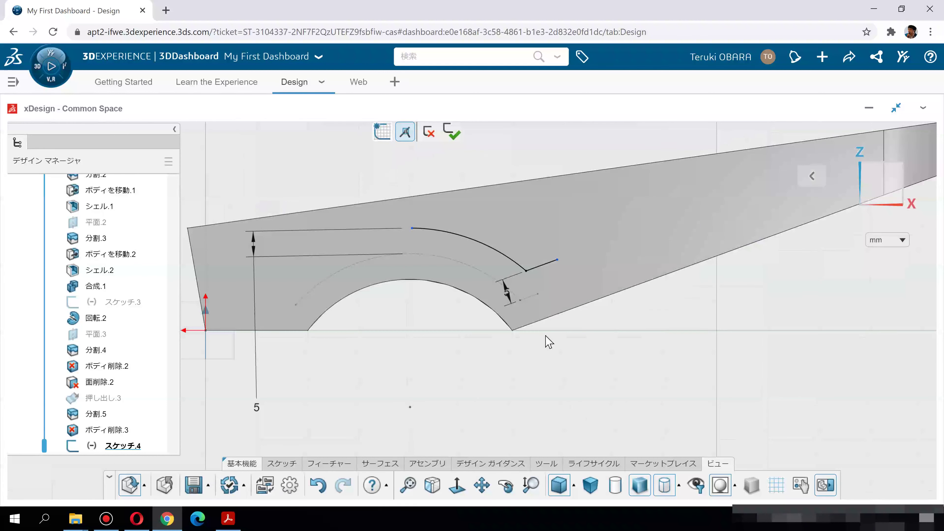
scroll(564, 270, "up", 2)
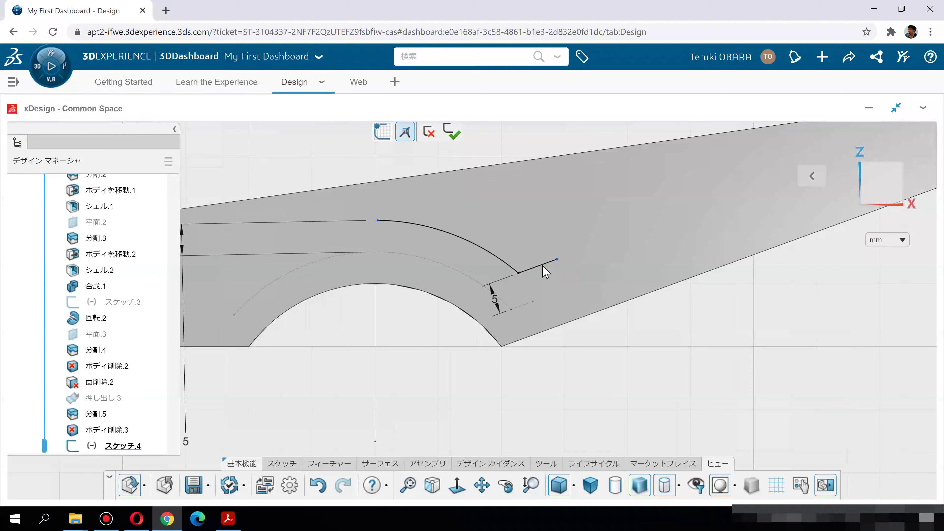
middle_click_drag(587, 370, 591, 399)
mouse_move(460, 365)
middle_mouse_down()
mouse_move(449, 342)
mouse_move(463, 382)
mouse_move(502, 402)
middle_mouse_up()
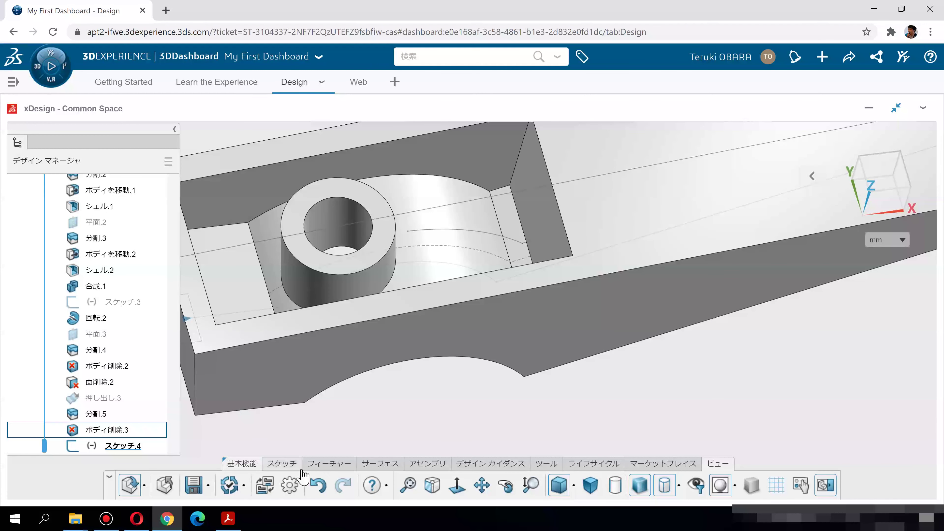
Start a Rib feature targeting the body through the cavity's curved floor face, with the short straight sketch line as profile.
left_click(328, 463)
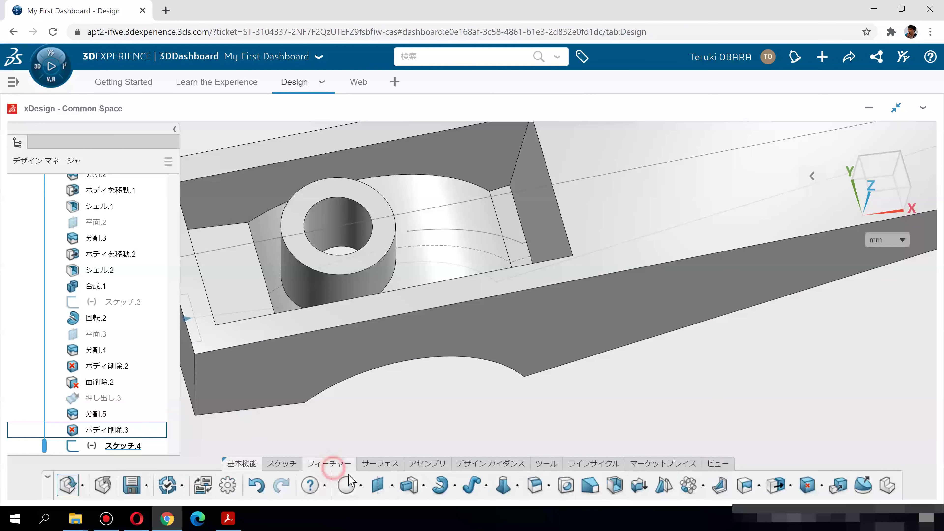
left_click(719, 484)
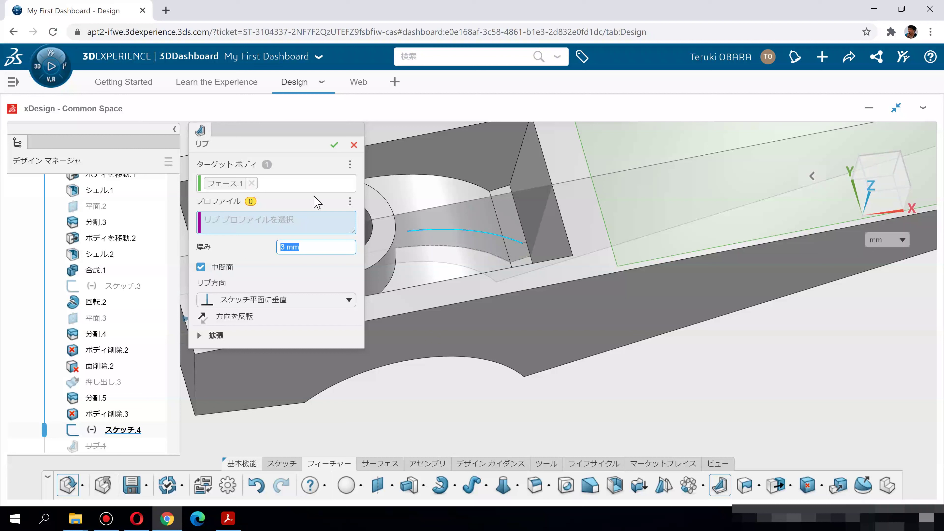
left_click(251, 183)
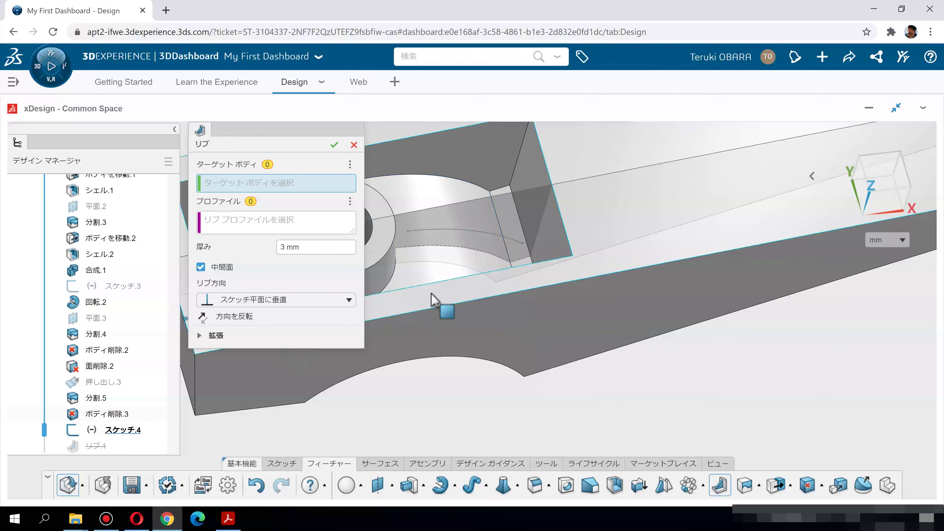
left_click(422, 275)
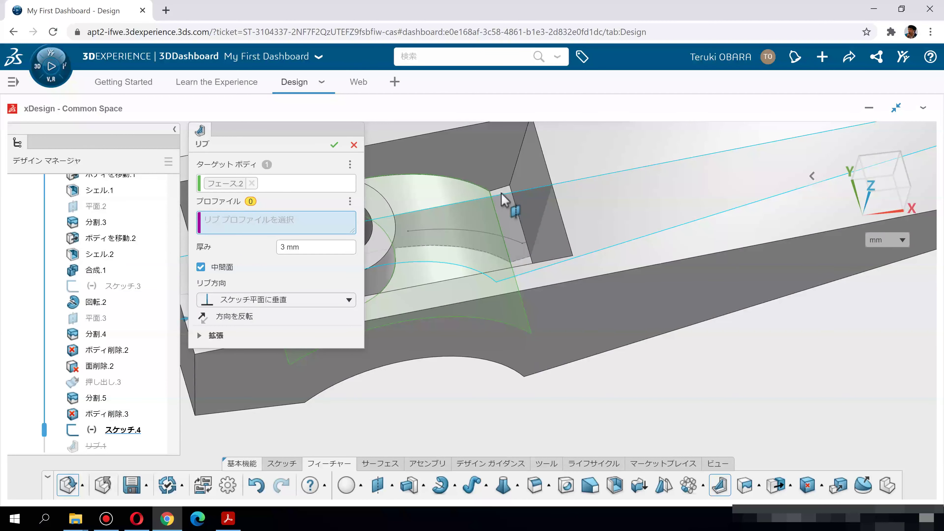
left_click(301, 184)
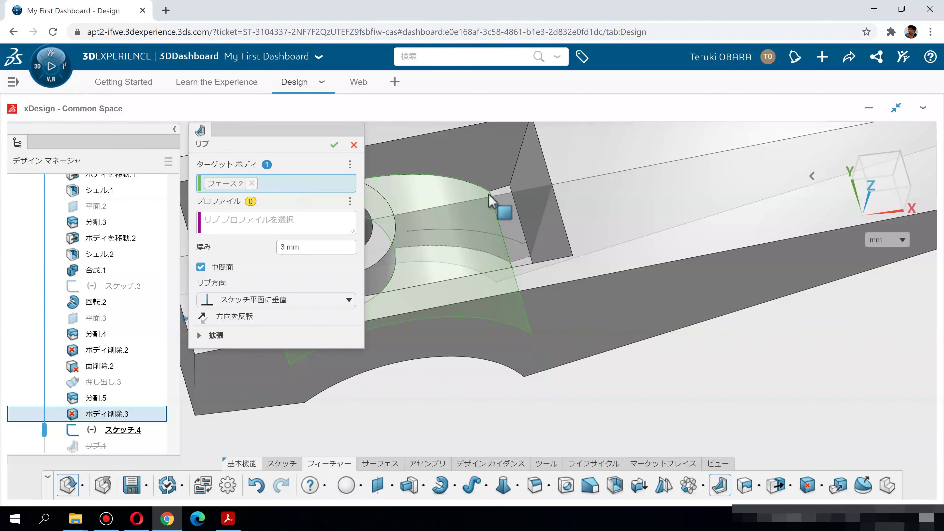
left_click(508, 197)
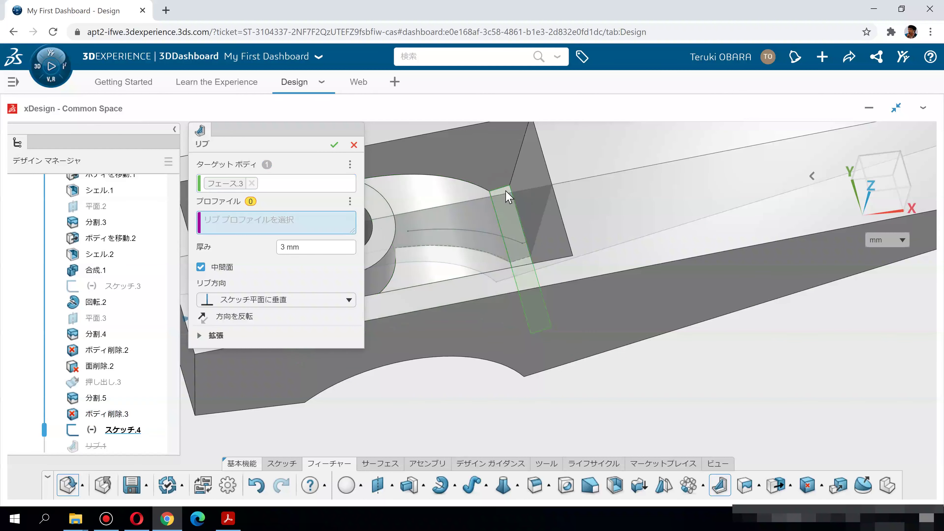
left_click(252, 183)
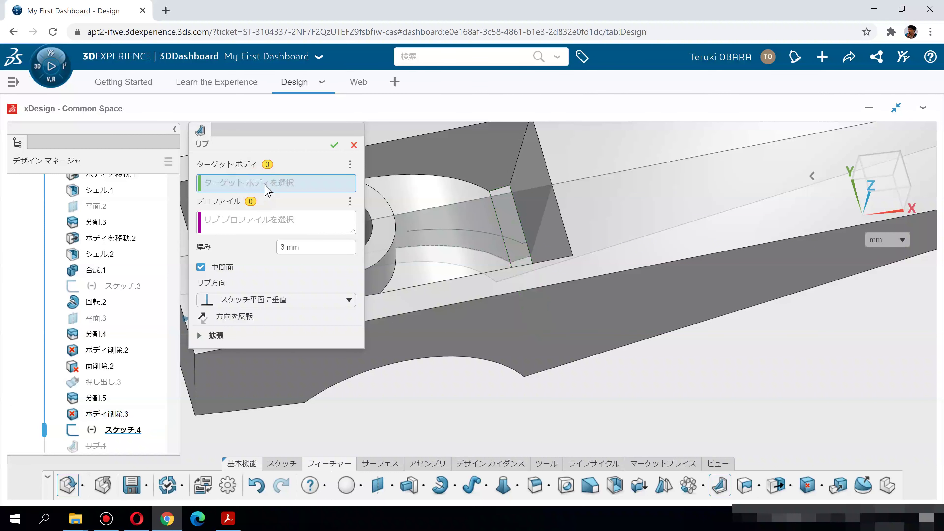
left_click(442, 216)
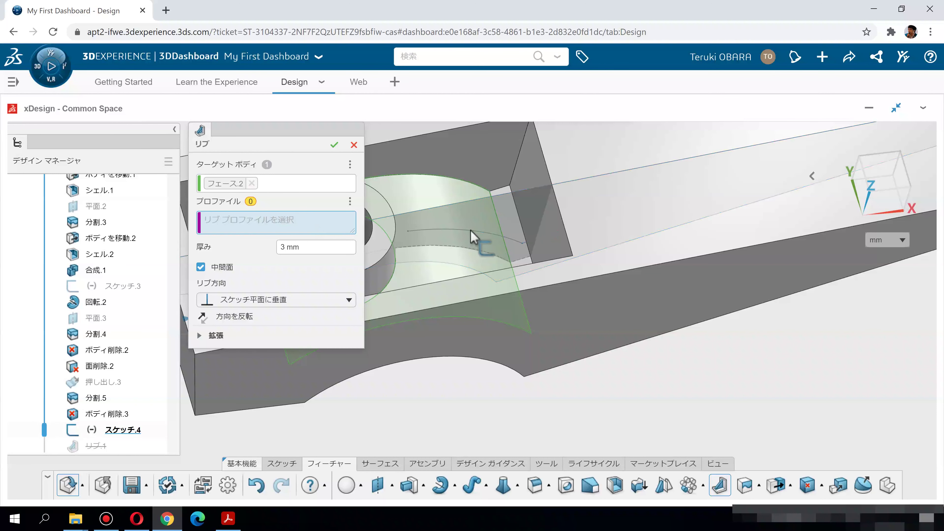
left_click(526, 242)
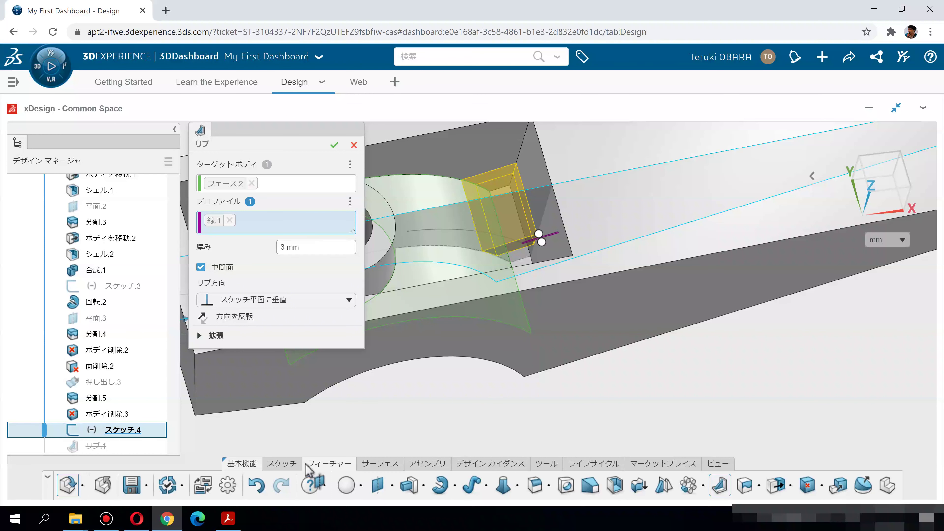
Consult the PDF drawing, set the rib direction parallel to the sketch plane and its thickness to 4 mm, and create the rib.
left_click(233, 522)
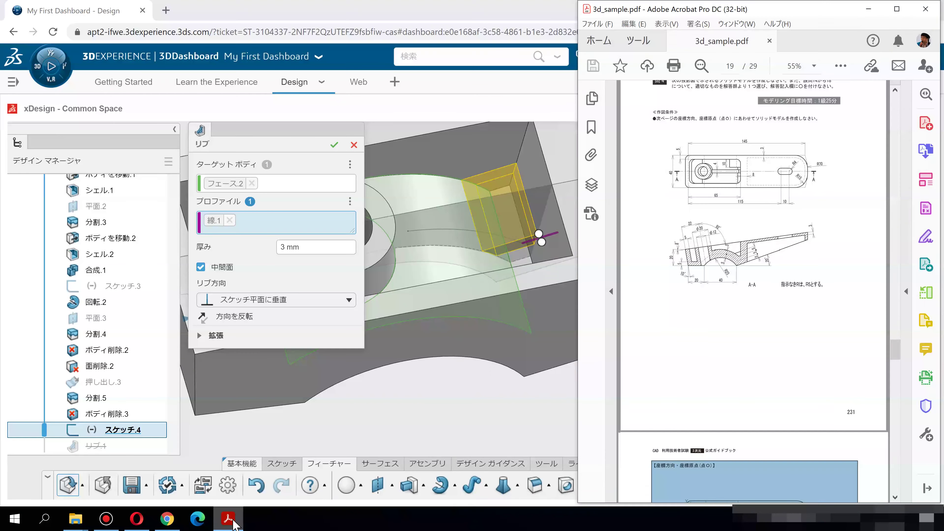
left_click(233, 521)
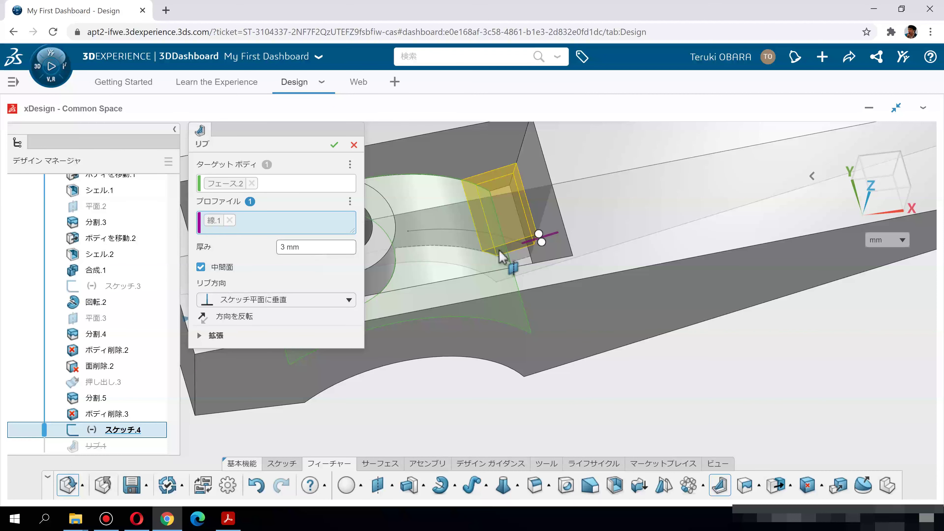
middle_click_drag(513, 275, 511, 295)
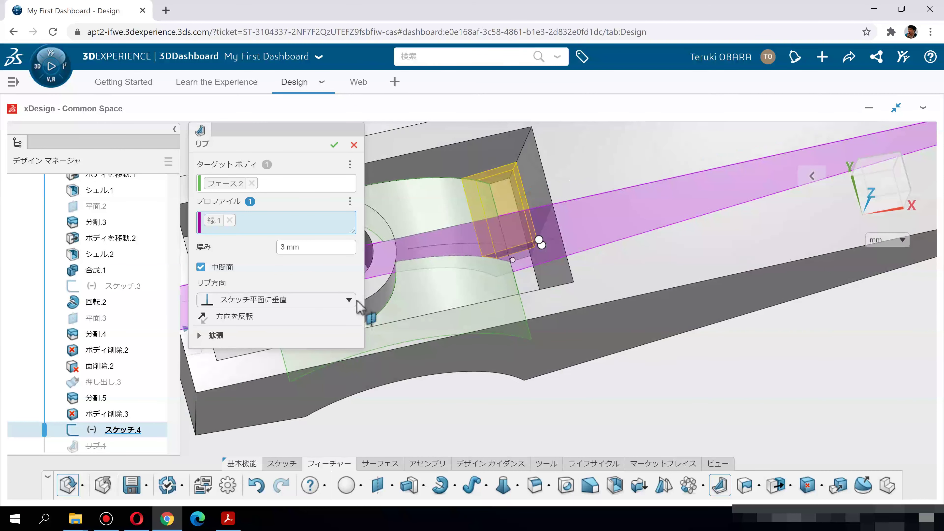
left_click(337, 301)
left_click(300, 334)
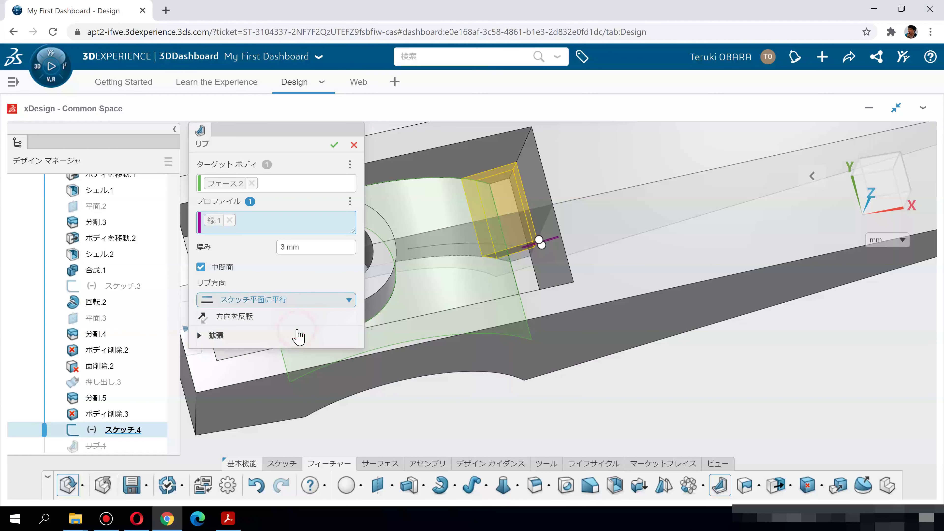
left_click(315, 247)
left_click_drag(316, 247, 280, 250)
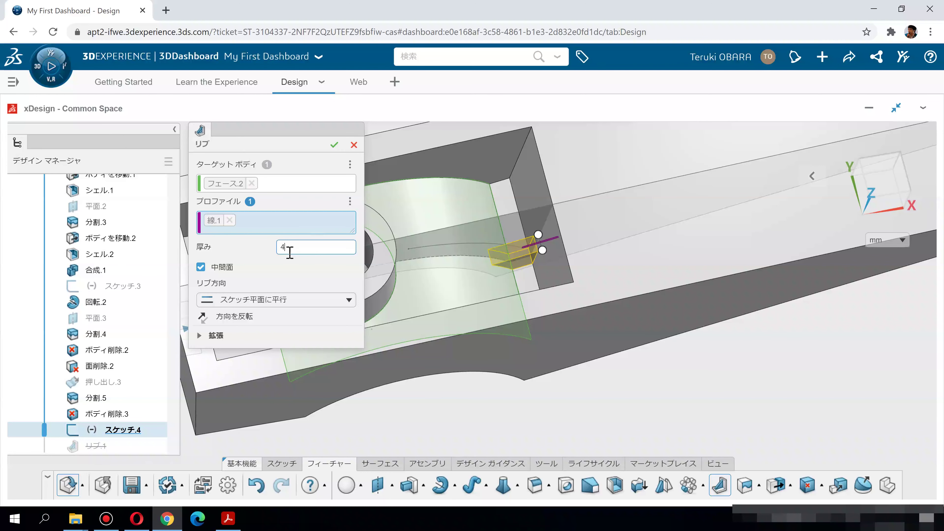
type("4")
key("Return")
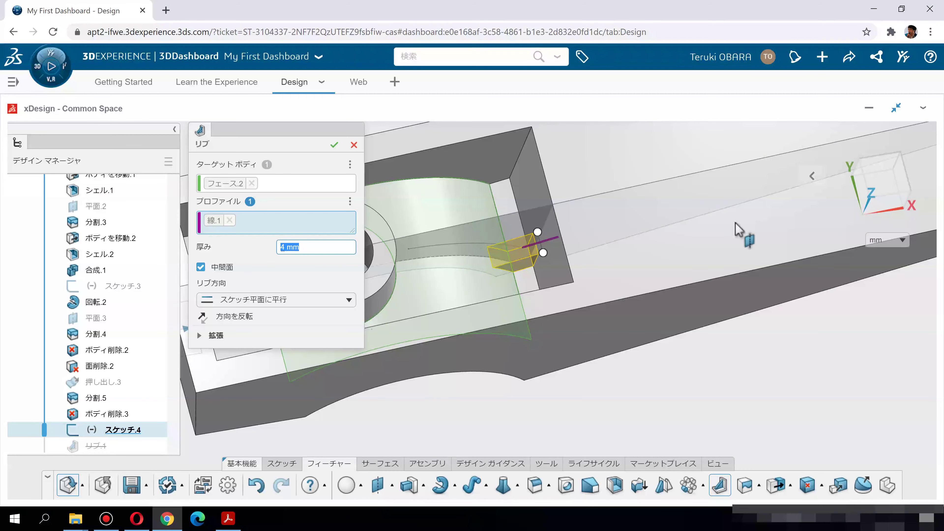
left_click(877, 208)
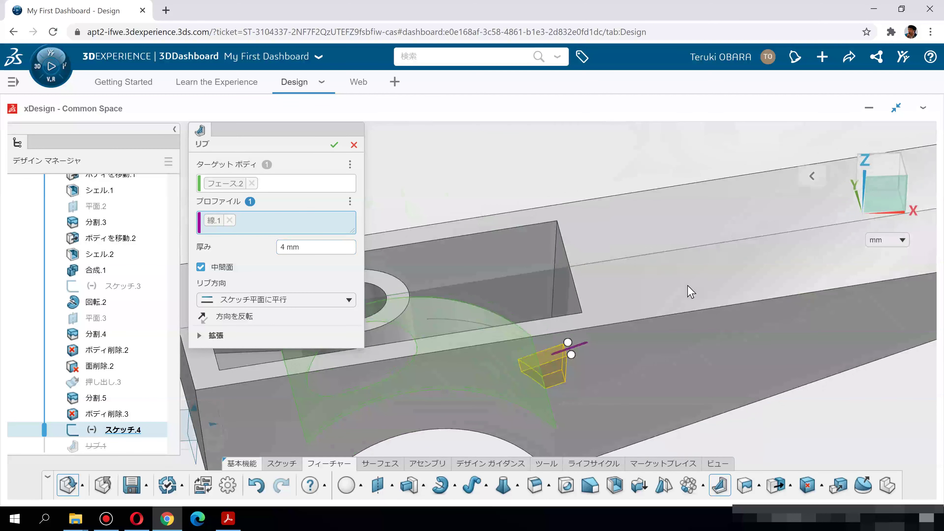
middle_click_drag(599, 289, 604, 153, "ctrl")
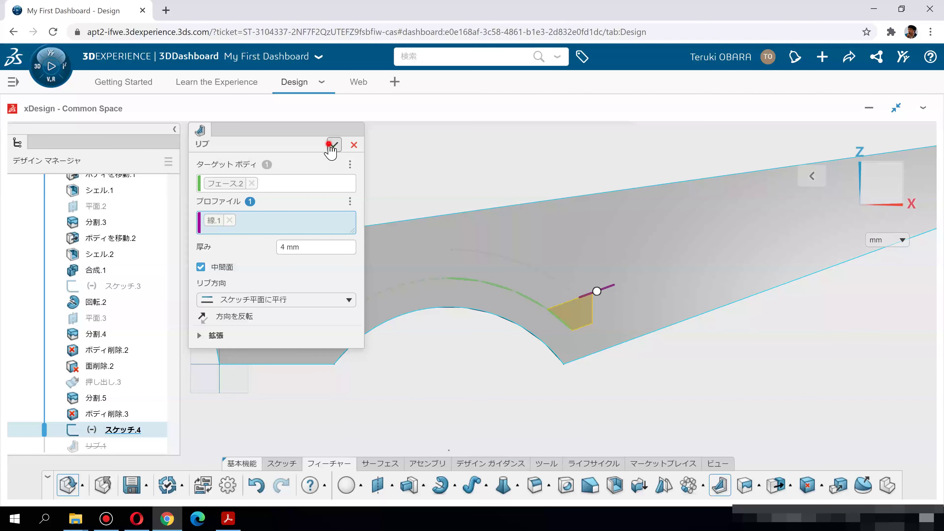
left_click(334, 146)
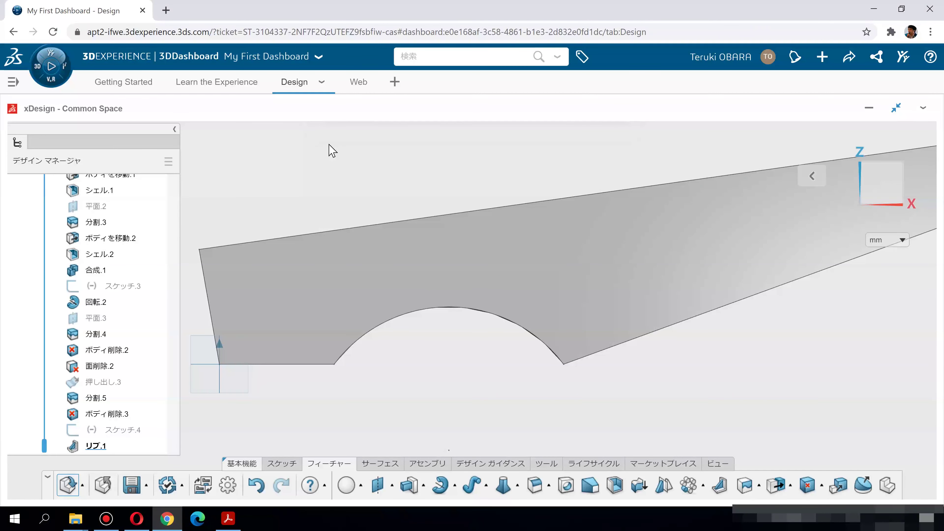
Section the model lengthwise through the boss to inspect the new rib against the cavity floor and wall.
right_click_drag(555, 223, 591, 329)
left_click(682, 413)
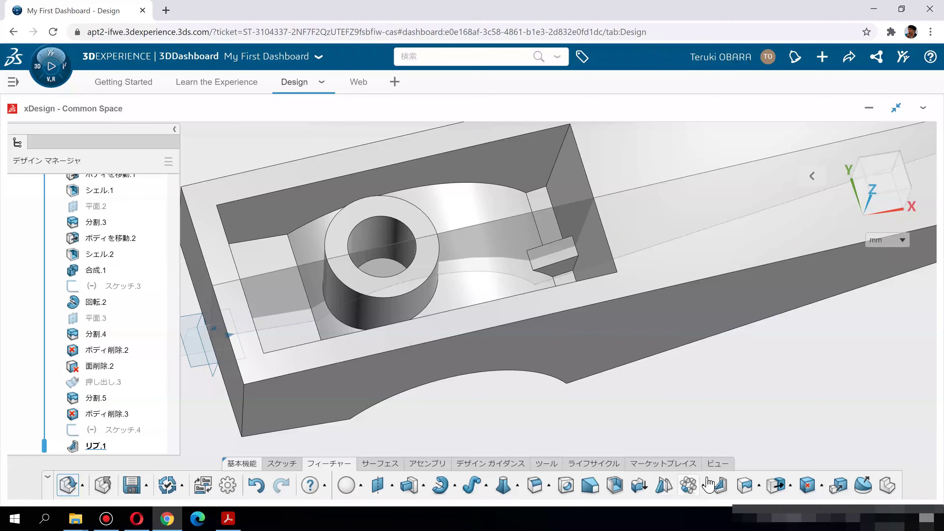
left_click(716, 465)
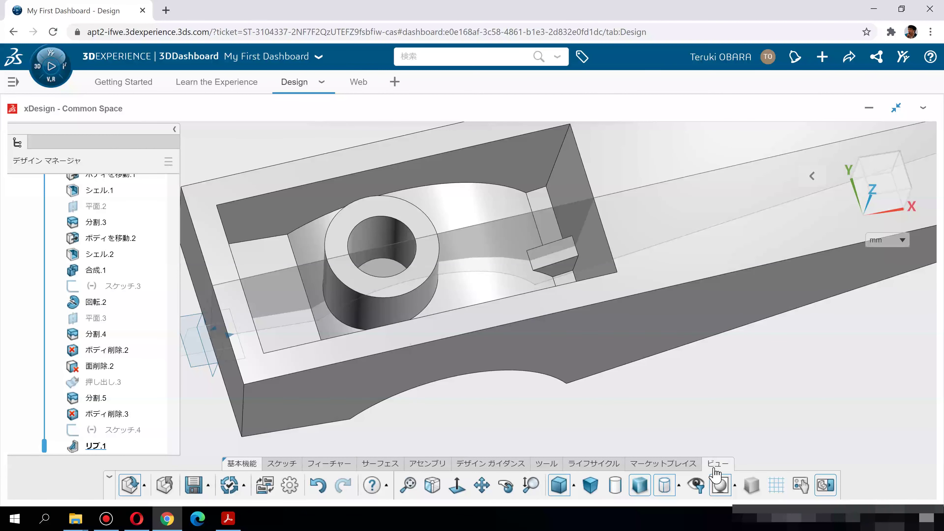
left_click(810, 175)
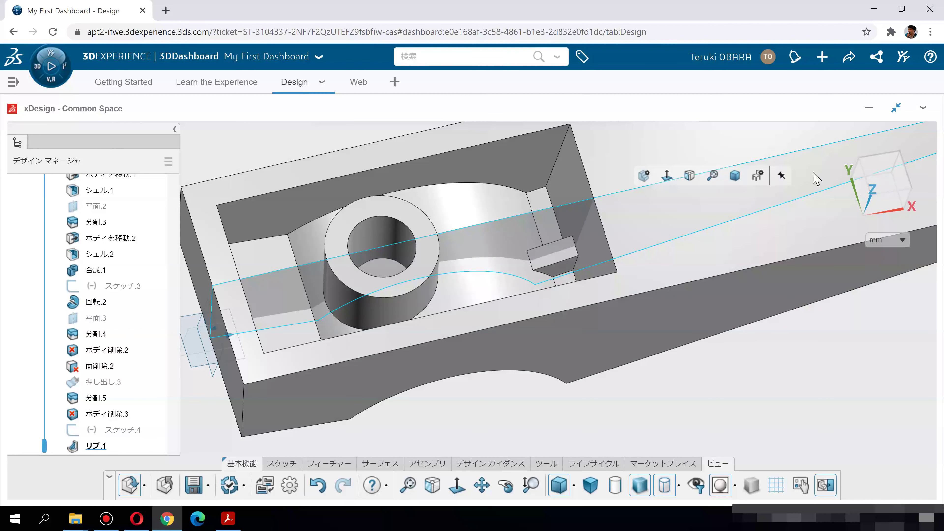
left_click(779, 402)
left_click(540, 465)
left_click(606, 486)
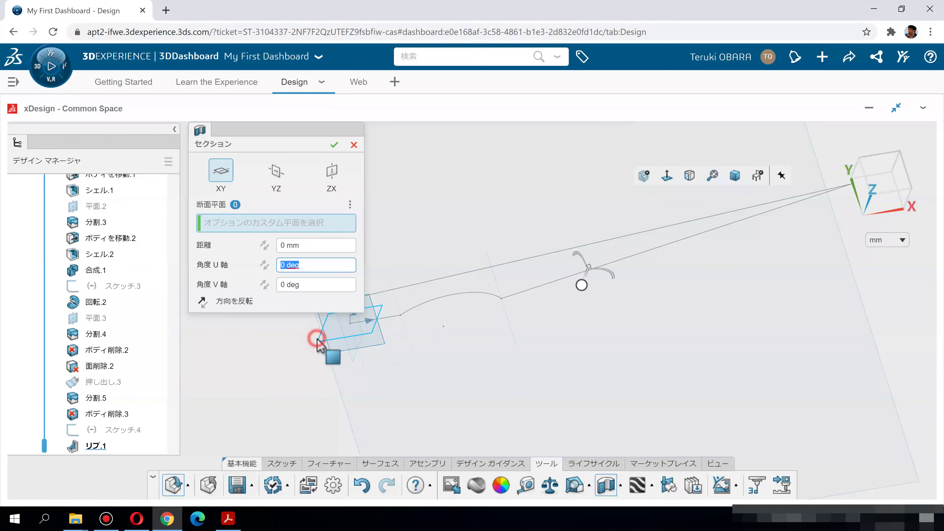
left_click(317, 339)
left_click(332, 146)
middle_click_drag(563, 307, 544, 228)
scroll(516, 312, "up", 5)
middle_click_drag(515, 313, 229, 382)
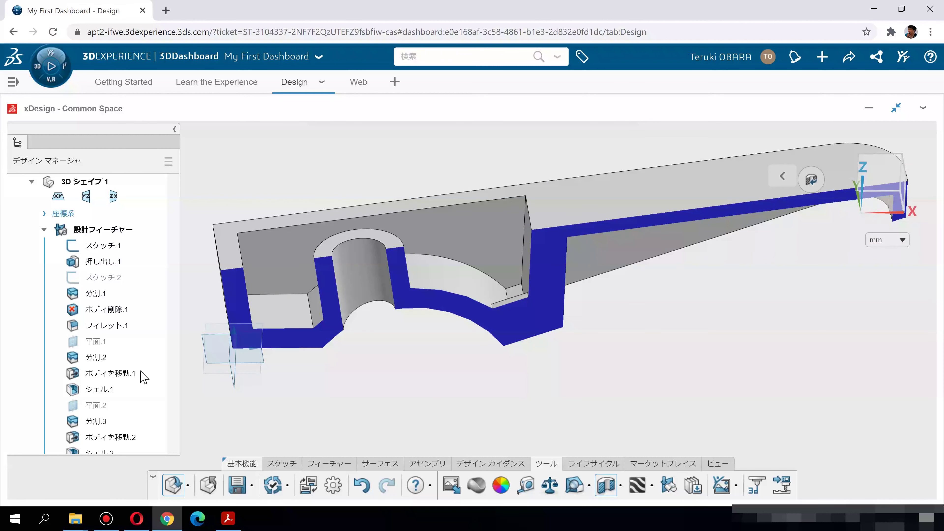
Show the hidden rib profile sketch スケッチ.4 in the model.
scroll(148, 368, "down", 5)
left_click(109, 432)
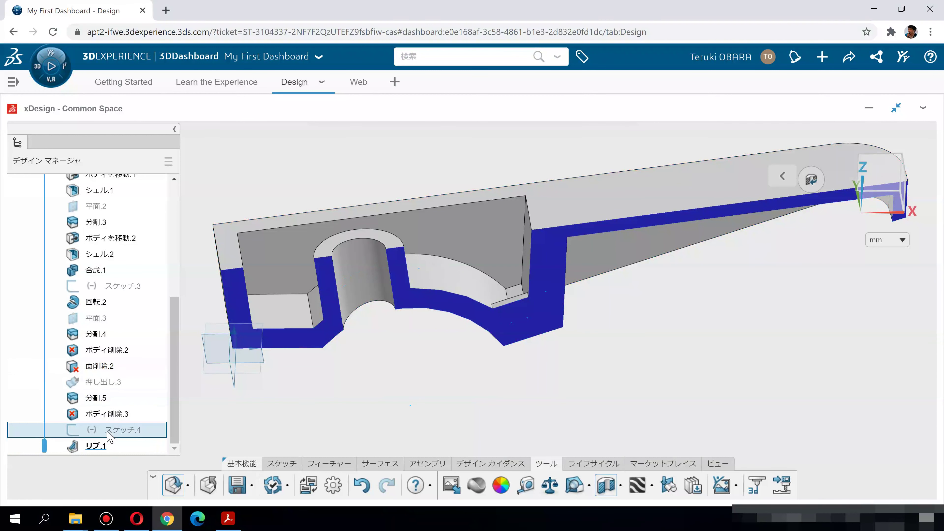
right_click(109, 433)
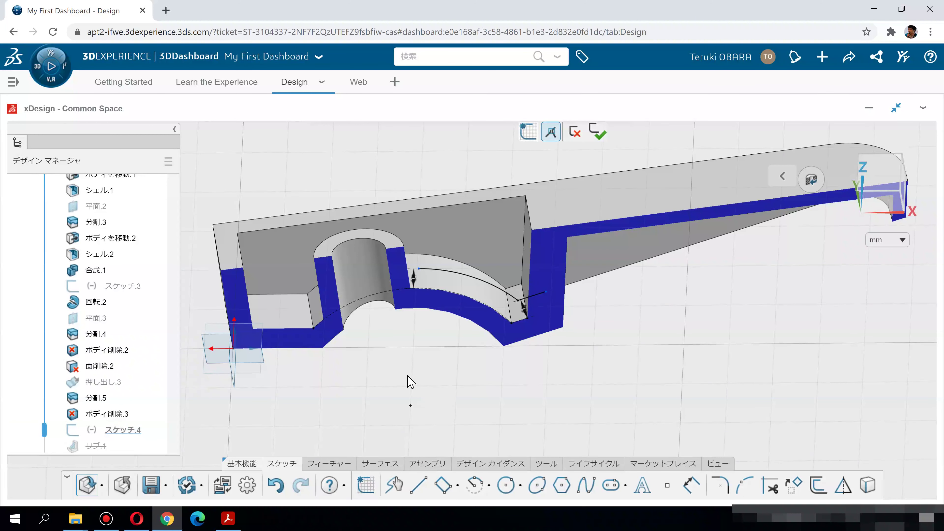
left_click(598, 131)
left_click(112, 433)
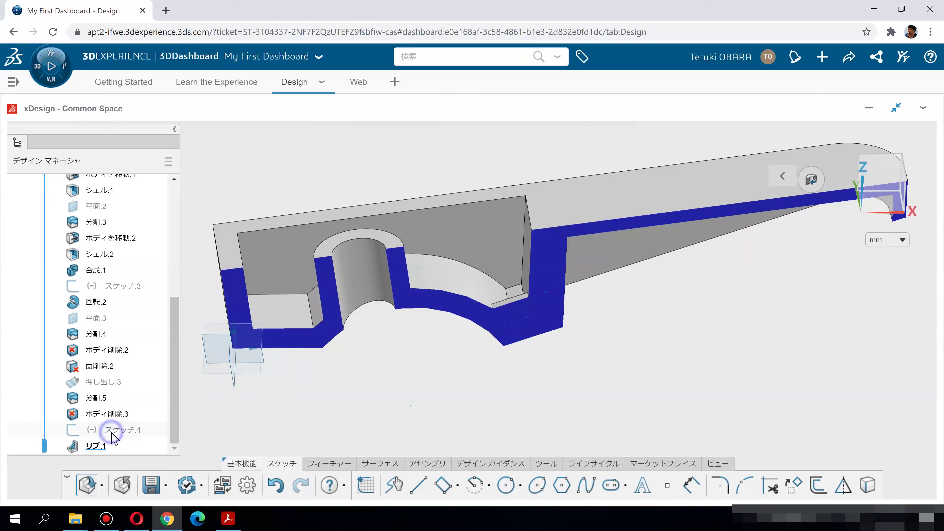
left_click(177, 334)
left_click(415, 363)
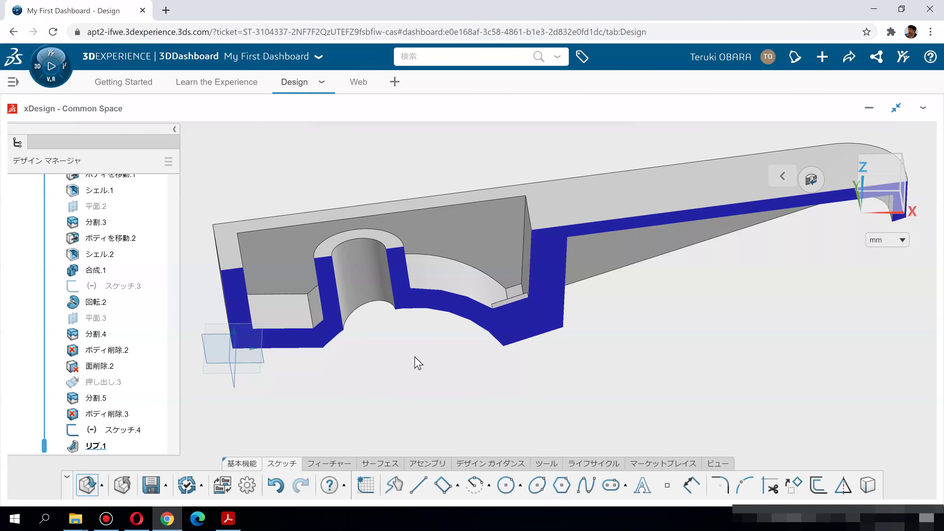
Turn off the lengthwise section view of the model.
middle_click_drag(415, 362, 465, 394)
left_click(546, 463)
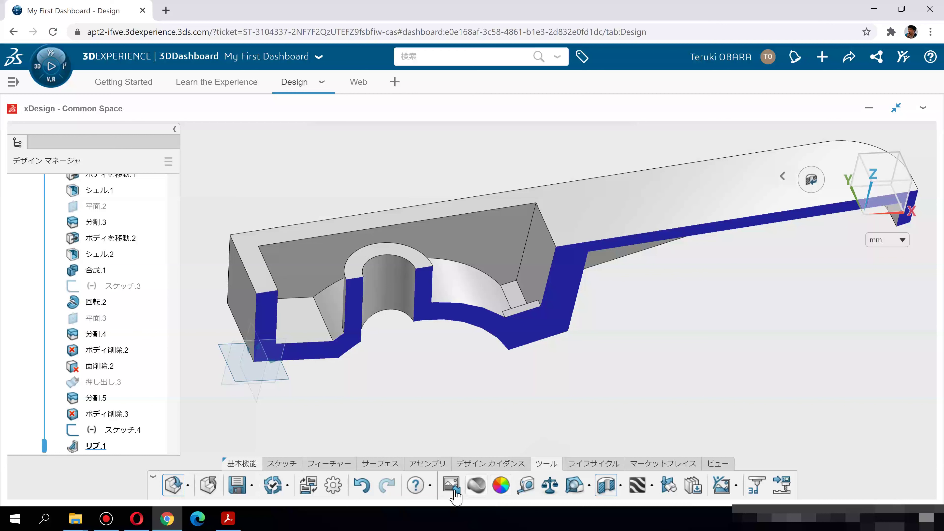
left_click(608, 490)
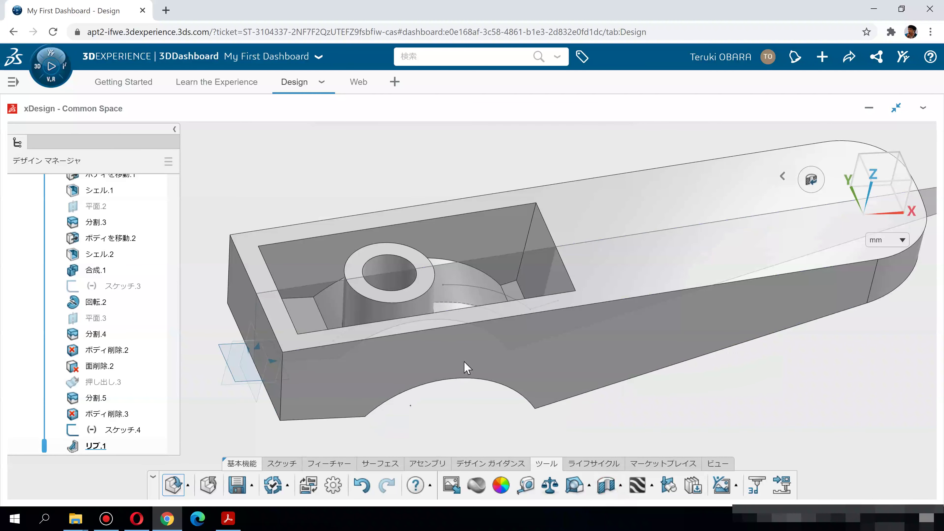
left_click(329, 464)
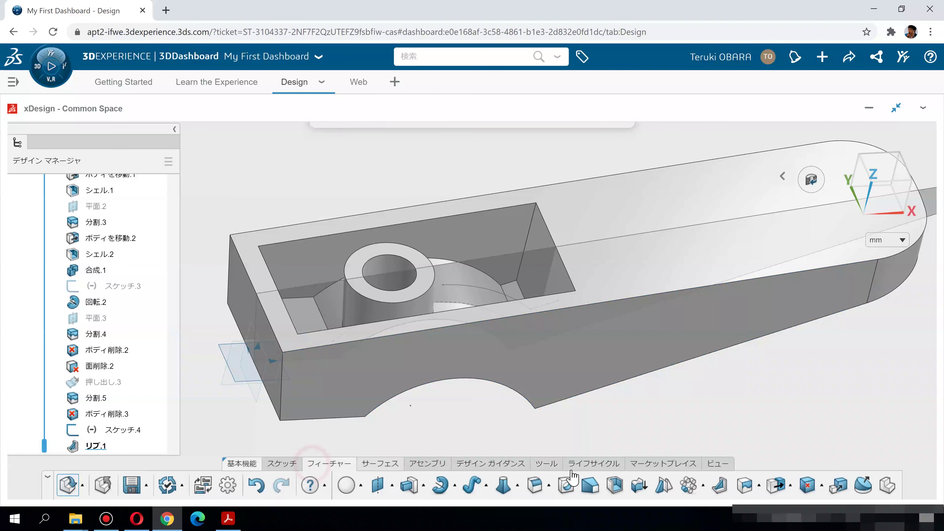
left_click(718, 488)
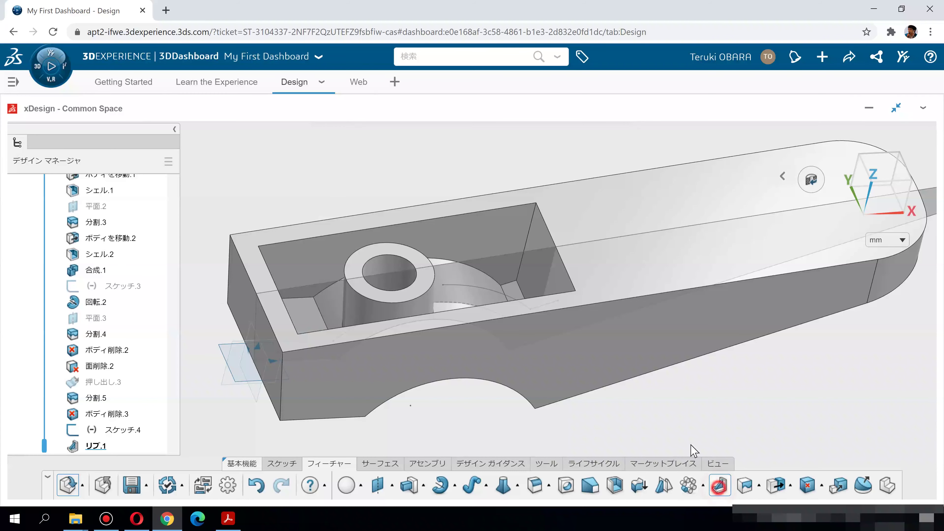
left_click(482, 290)
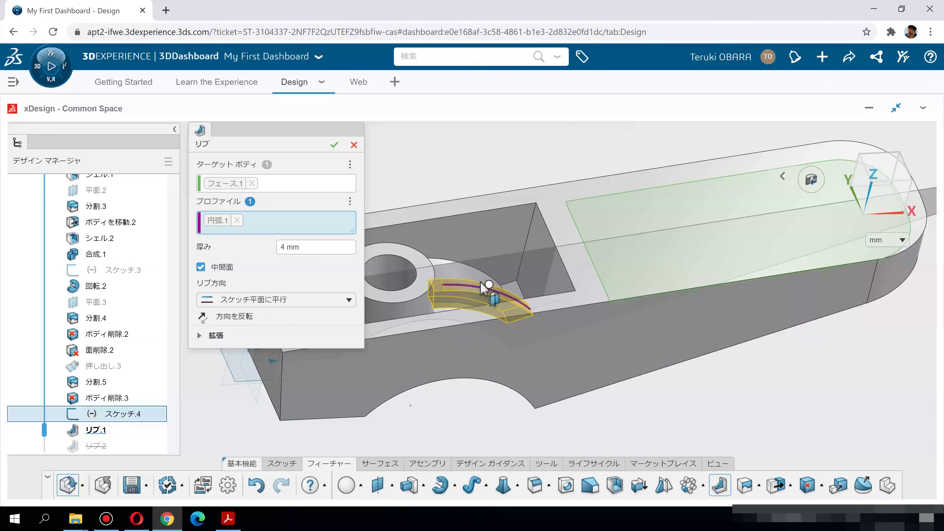
middle_click_drag(535, 368, 537, 283)
left_click(537, 278)
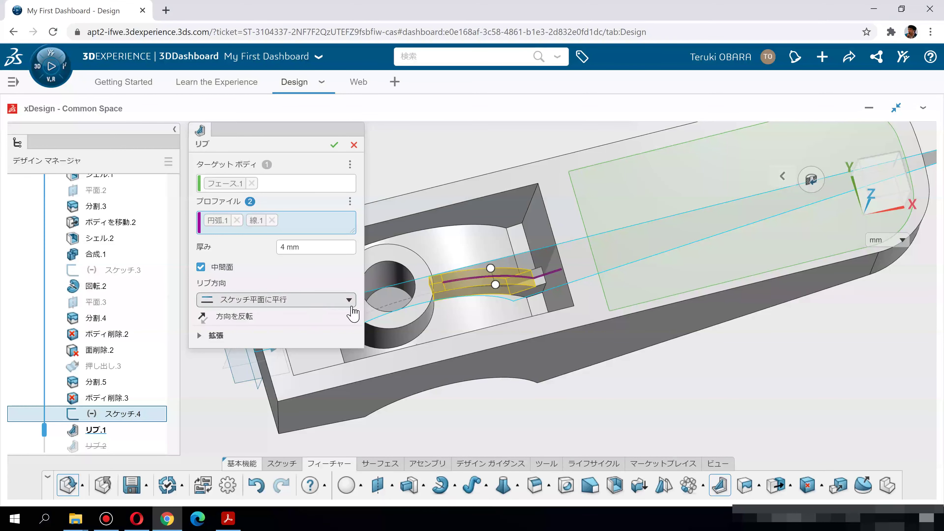
key("Return")
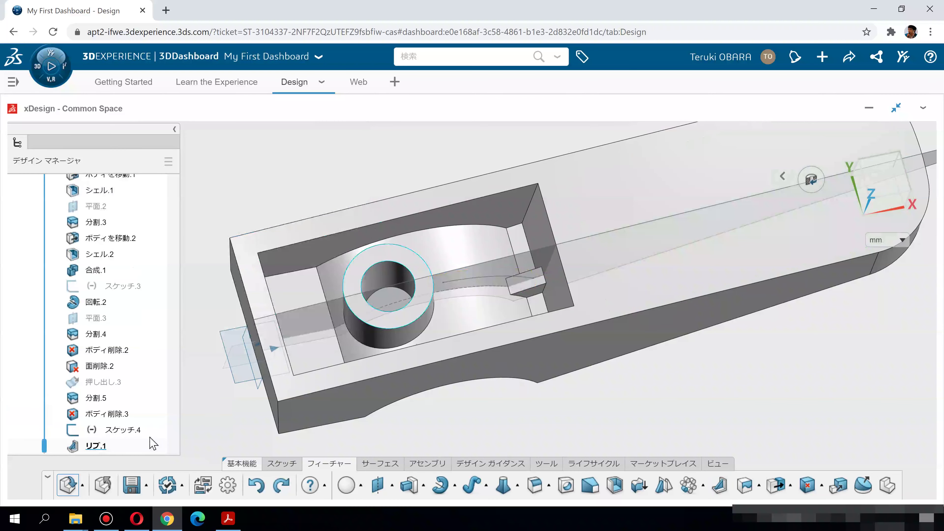
Edit the existing rib feature リブ.1, adding the sketch arc to its profile alongside the short straight line.
left_click(94, 446)
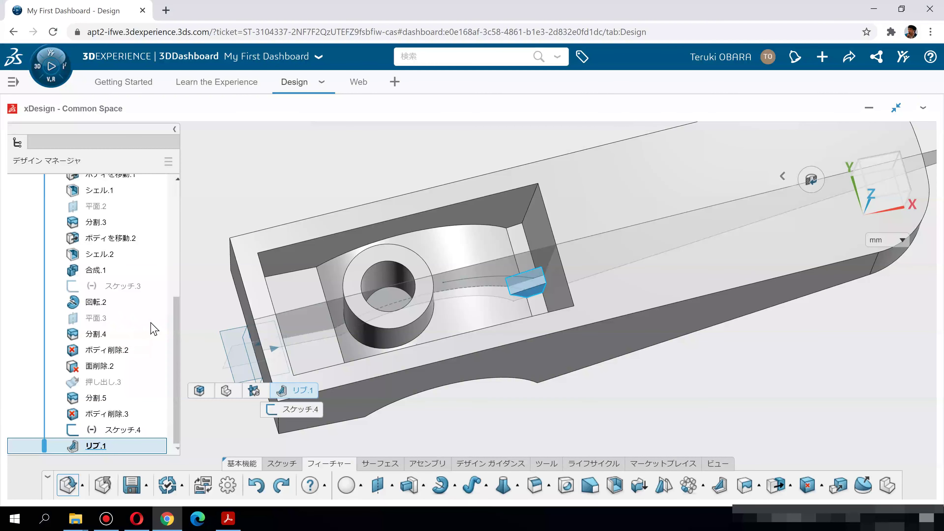
left_click(246, 225)
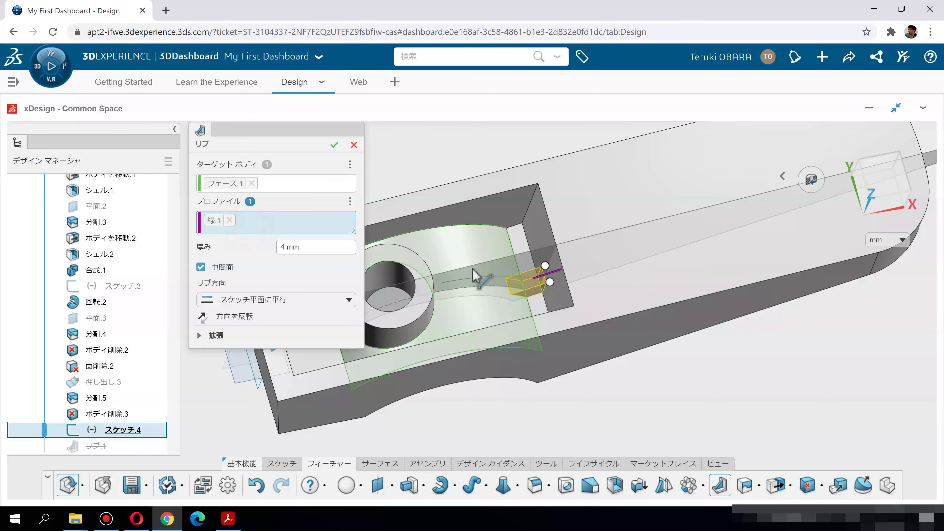
left_click(474, 281)
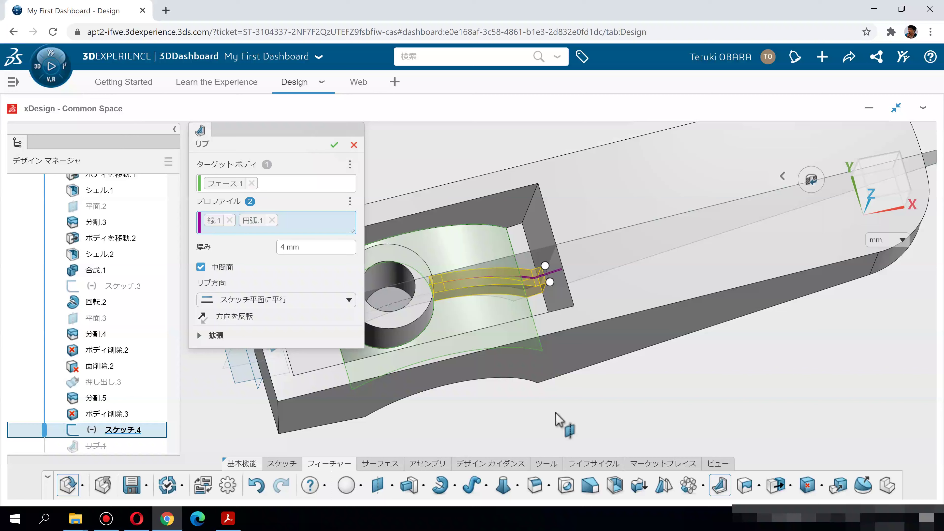
key("Return")
middle_click_drag(511, 344, 512, 333)
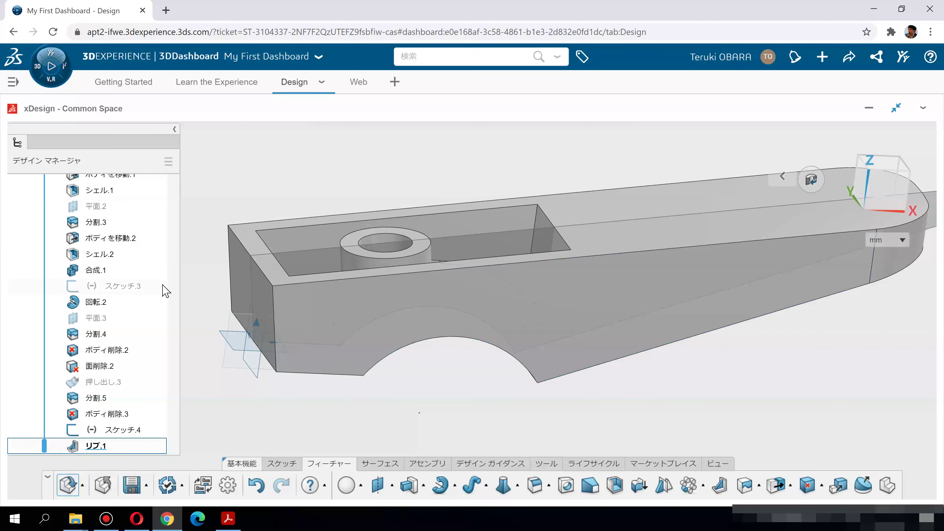
scroll(151, 260, "up", 5)
middle_click_drag(814, 379, 692, 416)
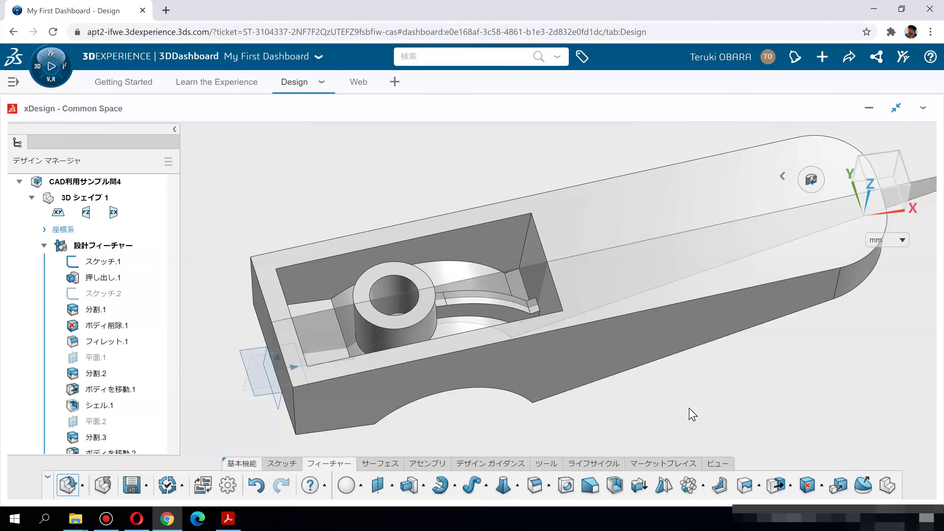
Section the model on the ZX plane at 0 mm distance and examine where the curved rib meets the boss.
left_click(884, 201)
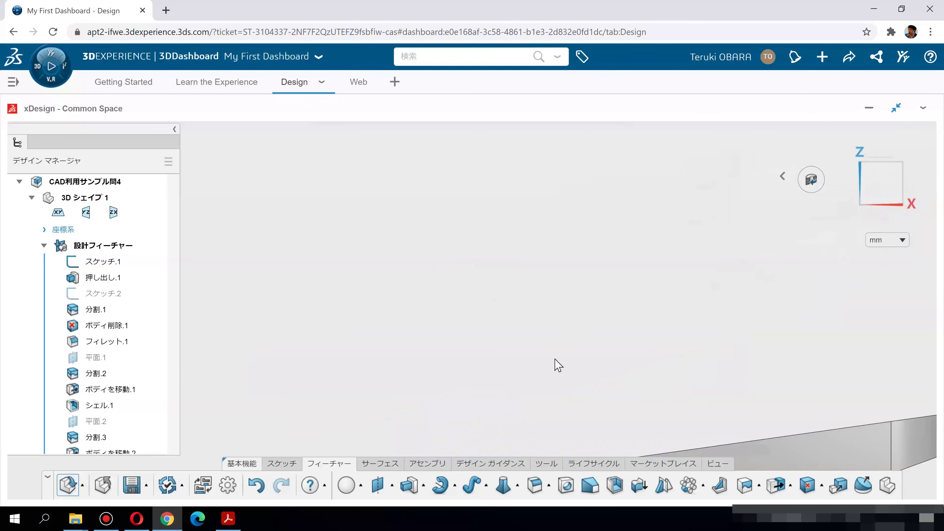
left_click(717, 463)
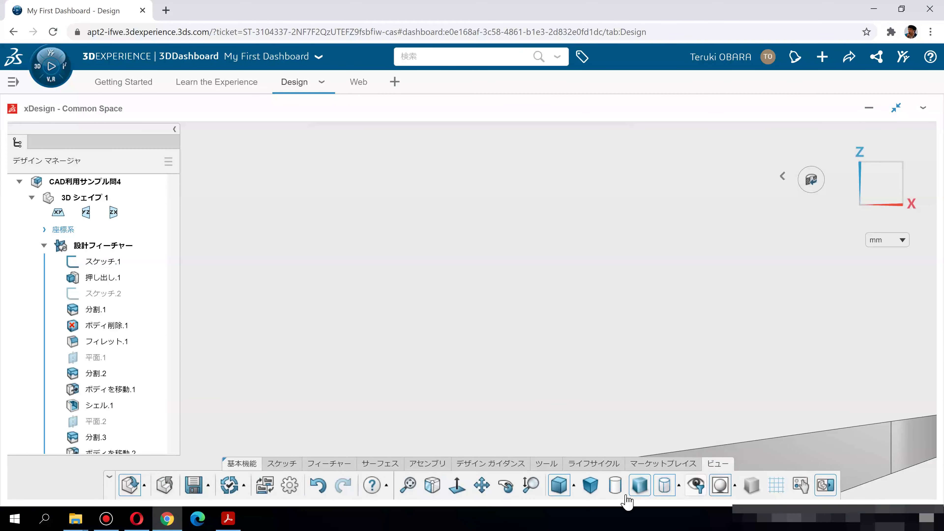
left_click(547, 464)
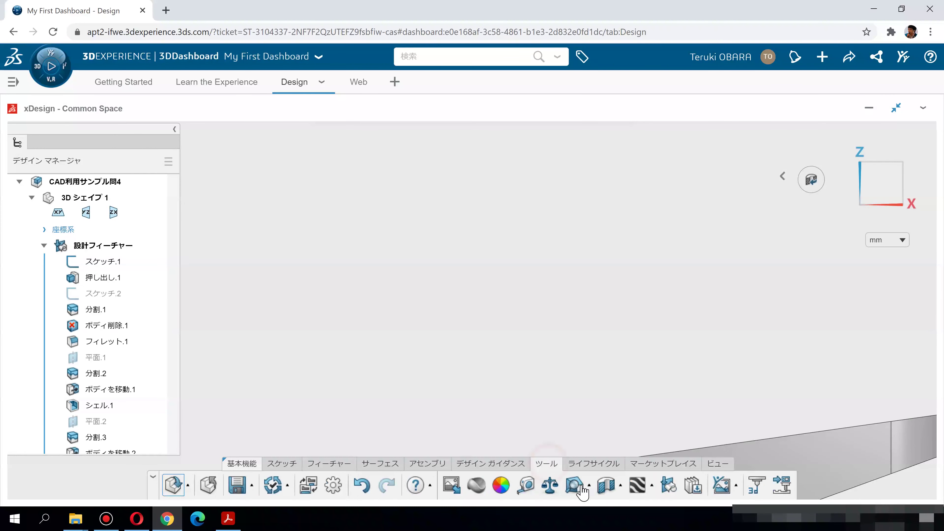
left_click(606, 487)
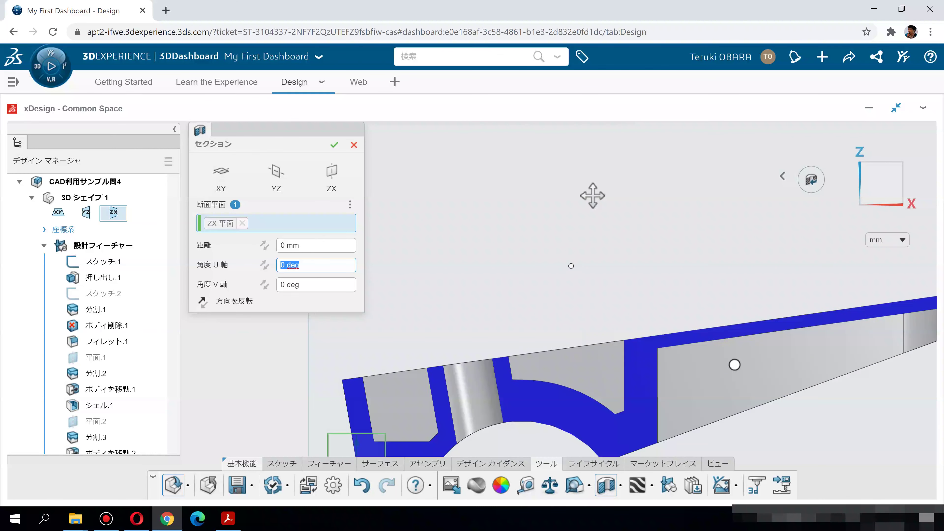
middle_click_drag(592, 195, 586, 186)
left_click(334, 144)
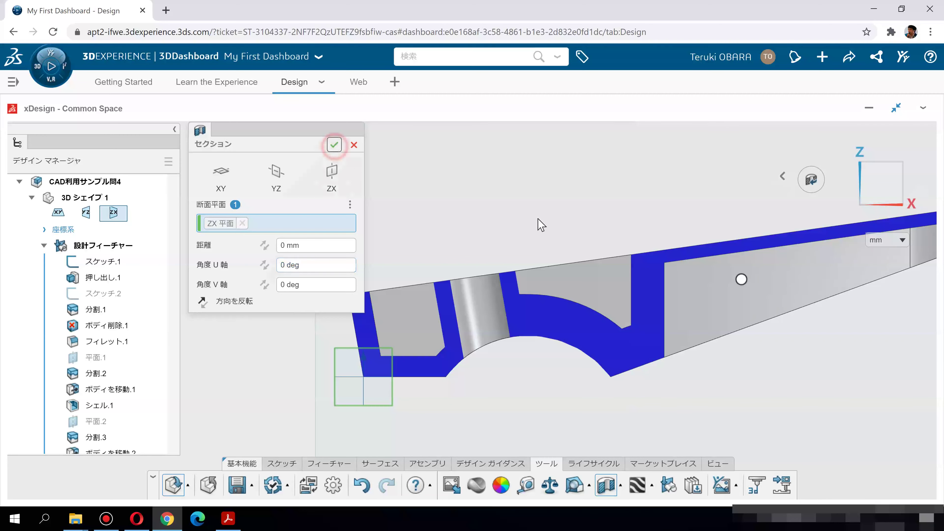
scroll(542, 298, "up", 5)
scroll(516, 293, "up", 2)
middle_click_drag(516, 292, 508, 333)
right_click_drag(524, 269, 520, 223)
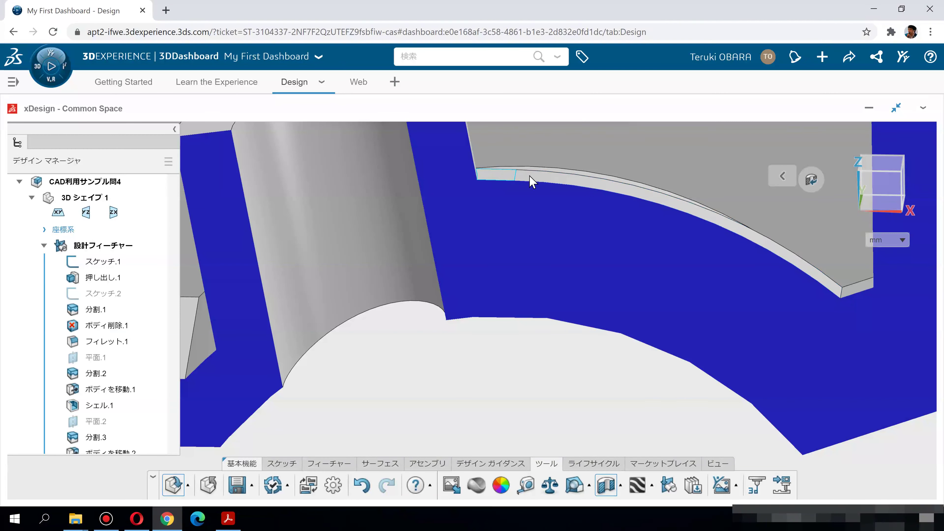
Edit the rib profile sketch スケッチ.4, extending the arc's boss-side endpoint into the boss wall.
scroll(141, 394, "down", 5)
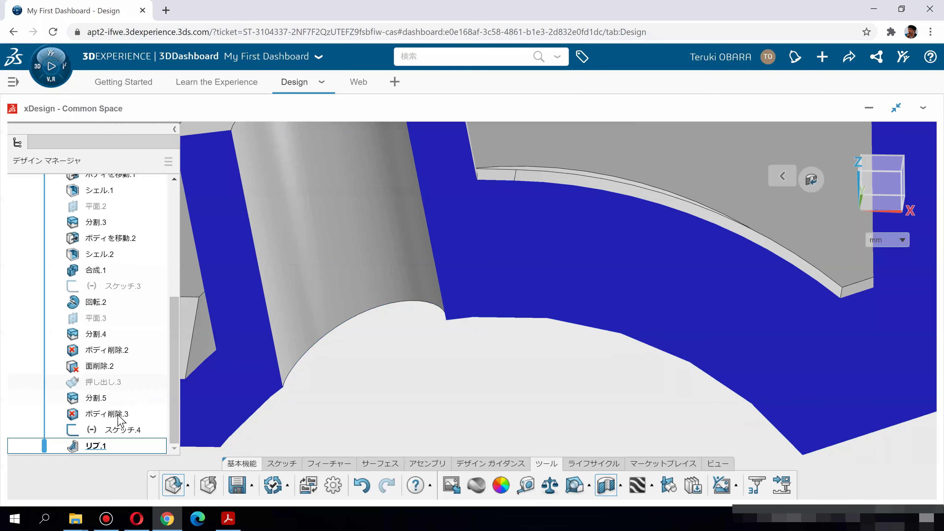
left_click(116, 431)
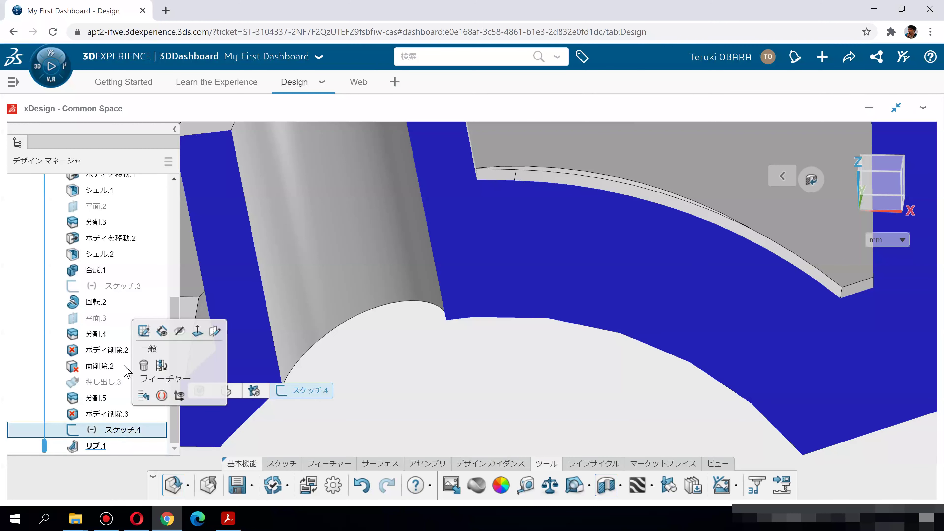
left_click(140, 332)
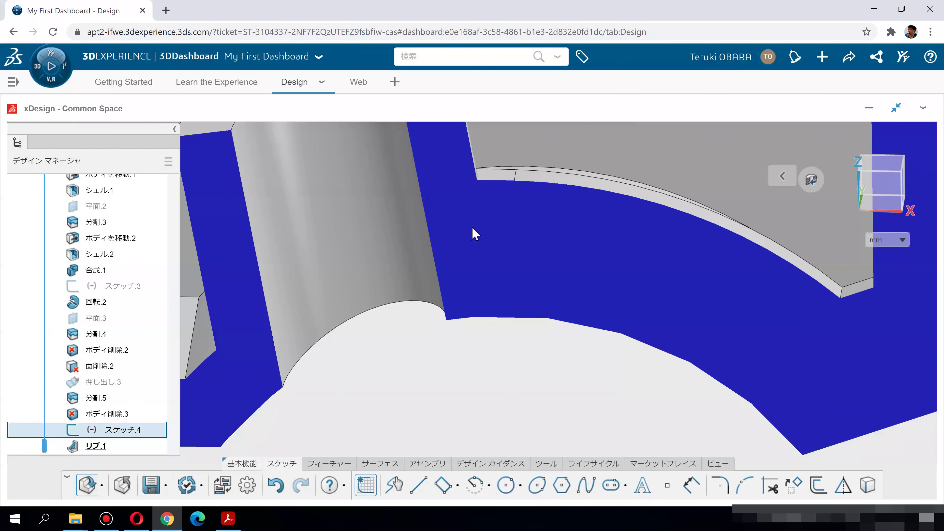
left_click(894, 186)
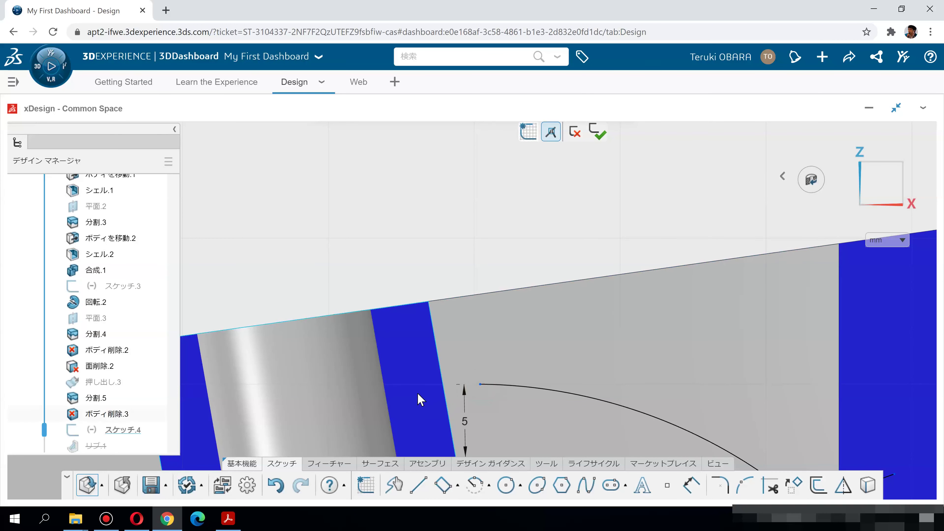
left_click_drag(480, 384, 449, 385)
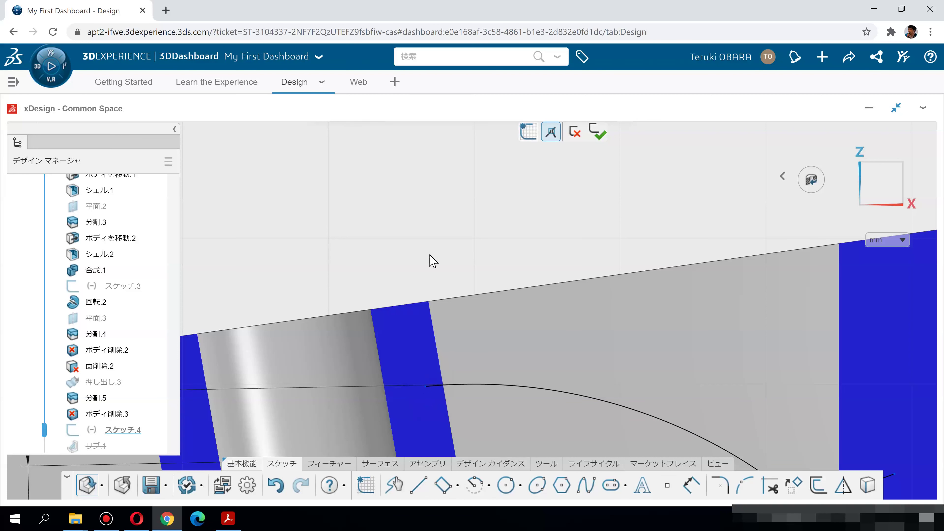
left_click(598, 131)
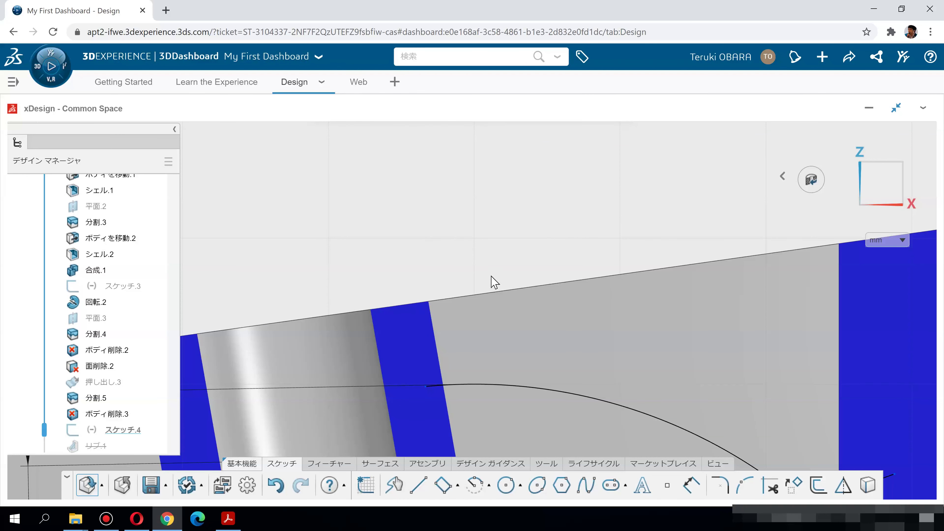
Inspect the rebuilt rib's junction with the boss in section, and remove the section view.
scroll(491, 239, "down", 6)
scroll(533, 300, "down", 1)
middle_click_drag(538, 310, 540, 374)
scroll(477, 340, "up", 1)
middle_click_drag(552, 316, 486, 376)
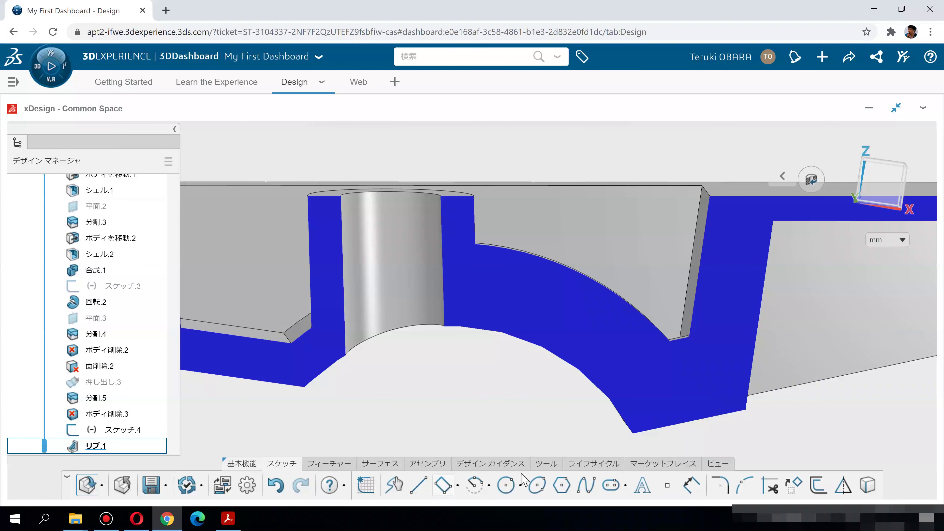
left_click(547, 464)
left_click(606, 485)
scroll(521, 404, "up", 3)
middle_click_drag(497, 369, 476, 504)
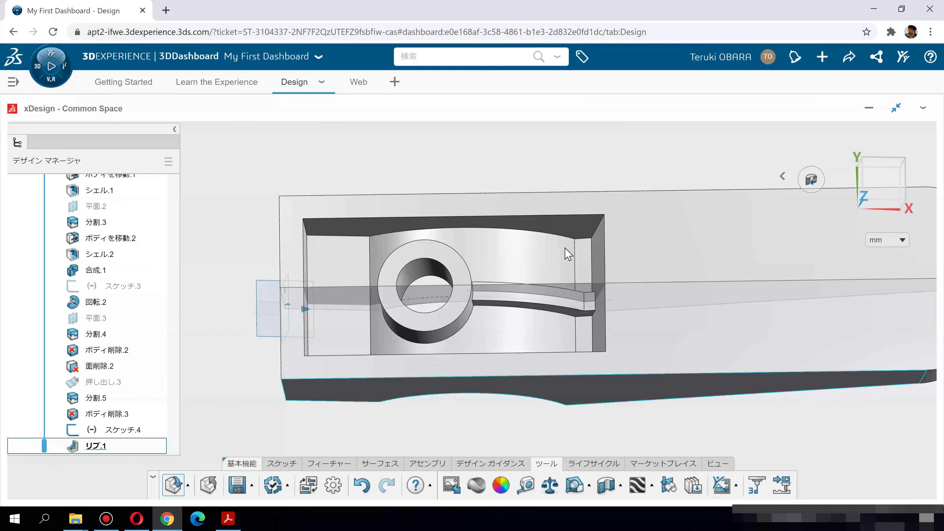
Place the xDesign window beside the 3d_sample.pdf drawing and consult the cavity rib details.
left_click(901, 9)
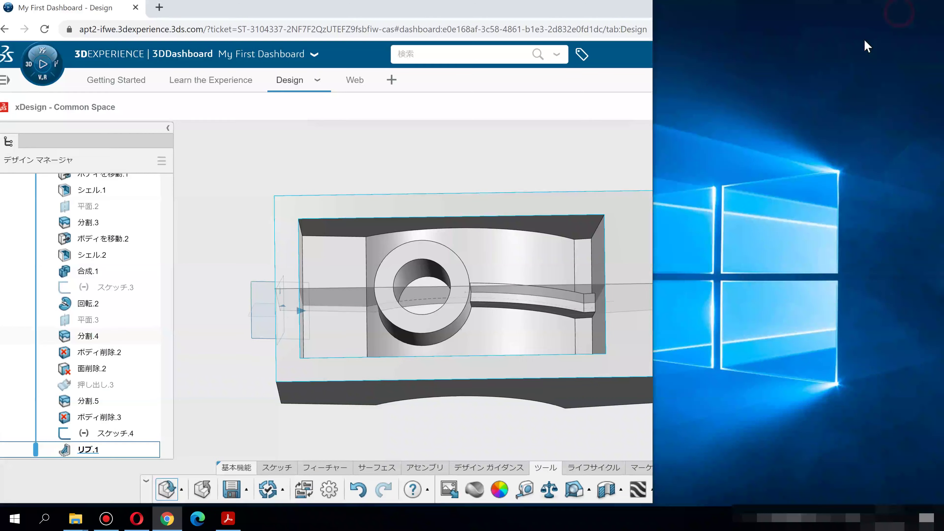
left_click(228, 518)
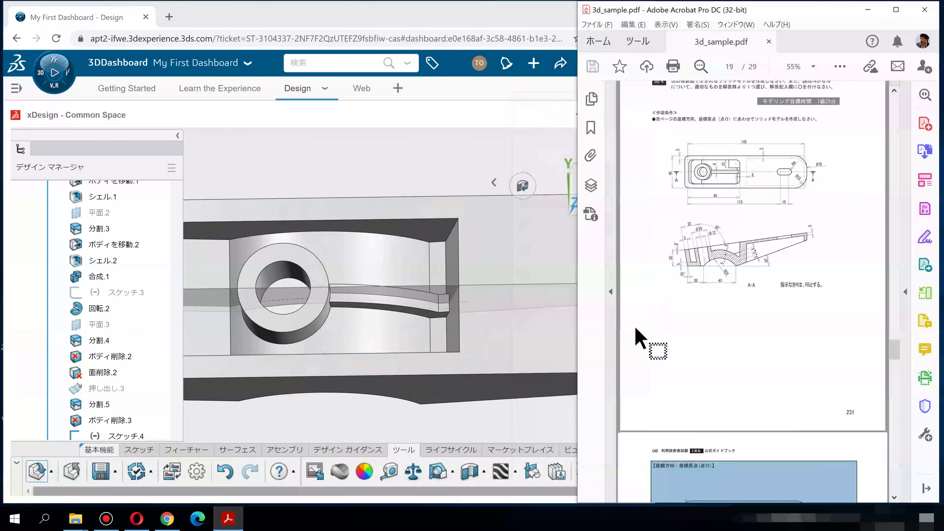
left_click(774, 317)
left_click(734, 166)
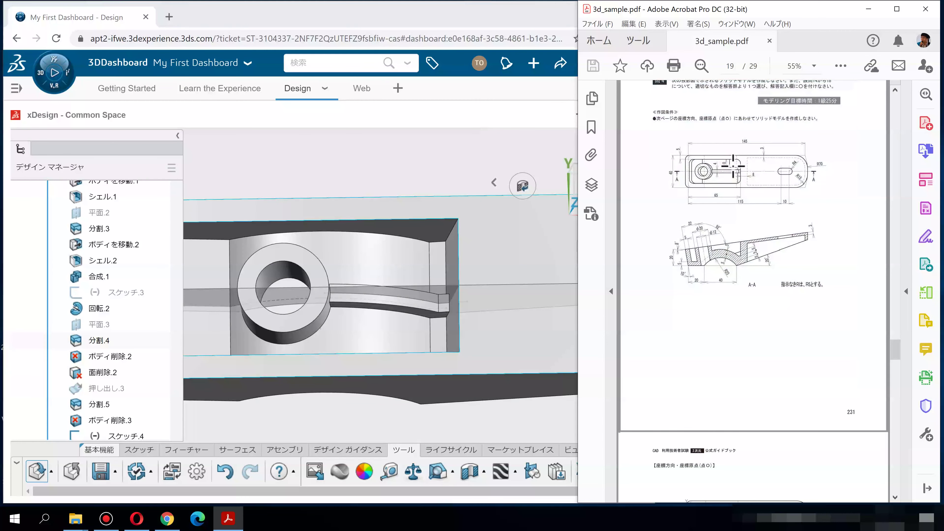
Start a new sketch on the cavity's long inner side wall.
left_click(433, 238)
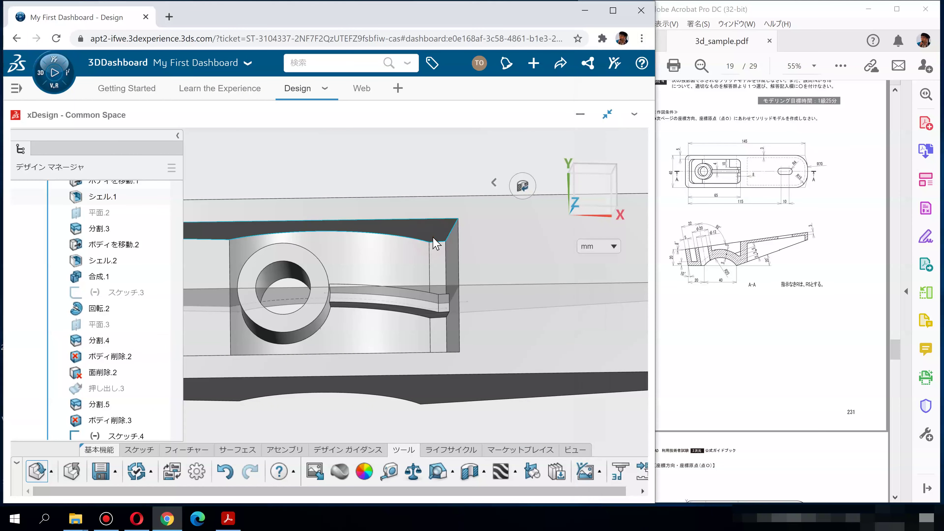
left_click(437, 250)
left_click(464, 195)
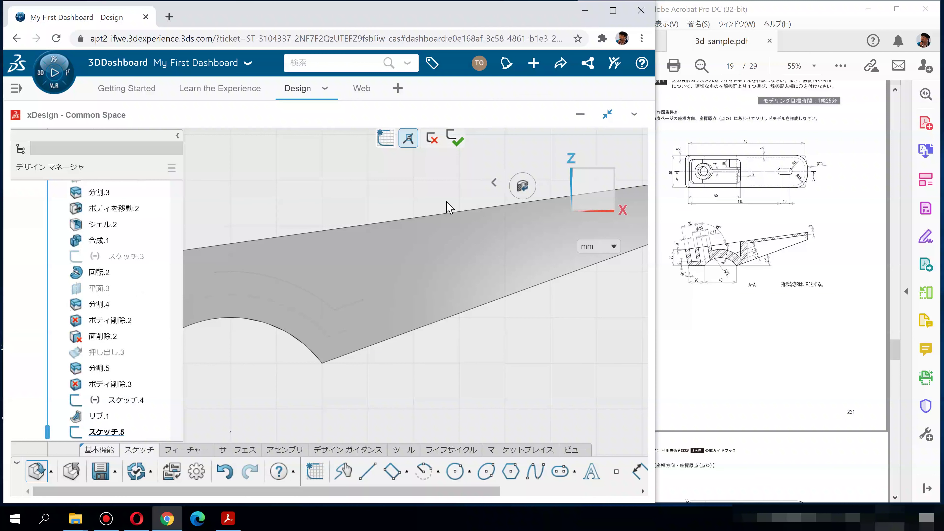
Change the model display to wireframe to expose the internal cavity and rib edges around the sketch.
mouse_move(378, 390)
middle_mouse_down()
mouse_move(556, 411)
mouse_move(545, 404)
middle_mouse_up()
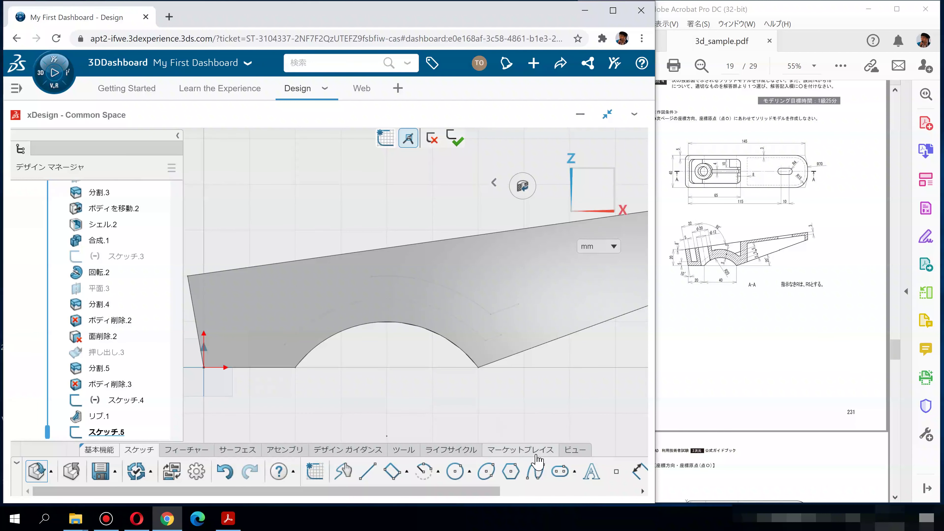
left_click(569, 454)
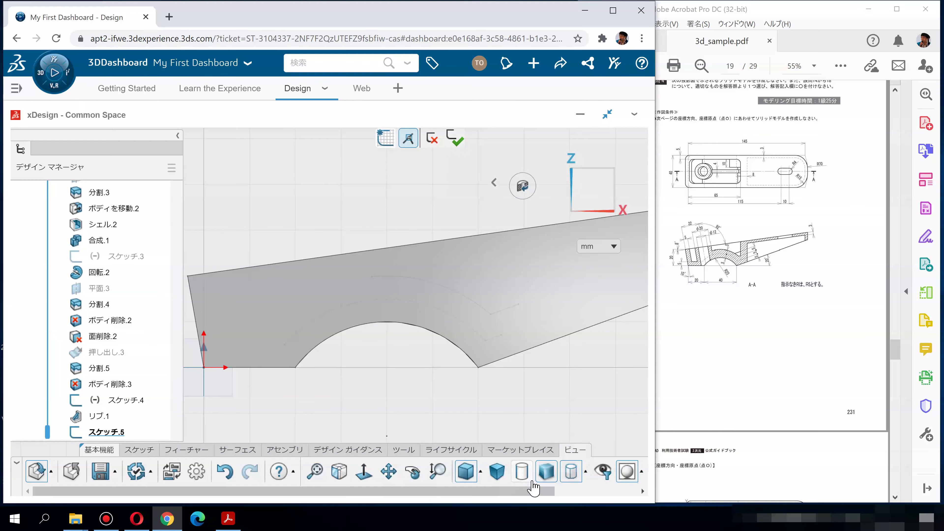
left_click(586, 472)
left_click(532, 443)
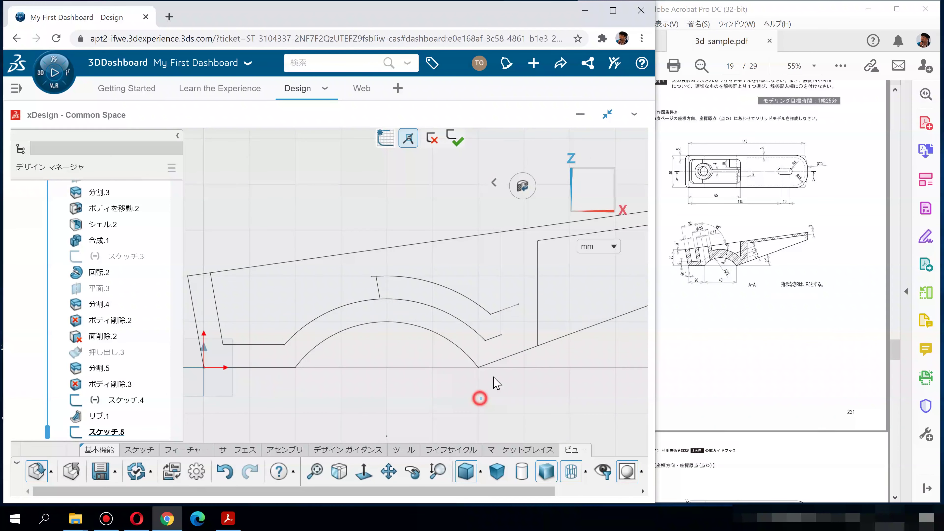
scroll(499, 305, "up", 2)
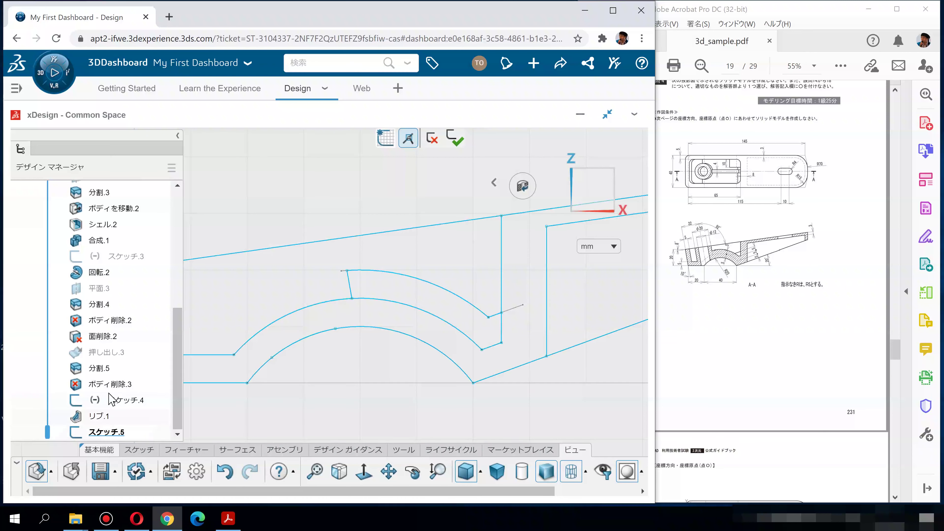
Hide the rib's sketch and offset the rib's short sloped end edge 5 mm upward in the current sketch.
left_click(108, 401)
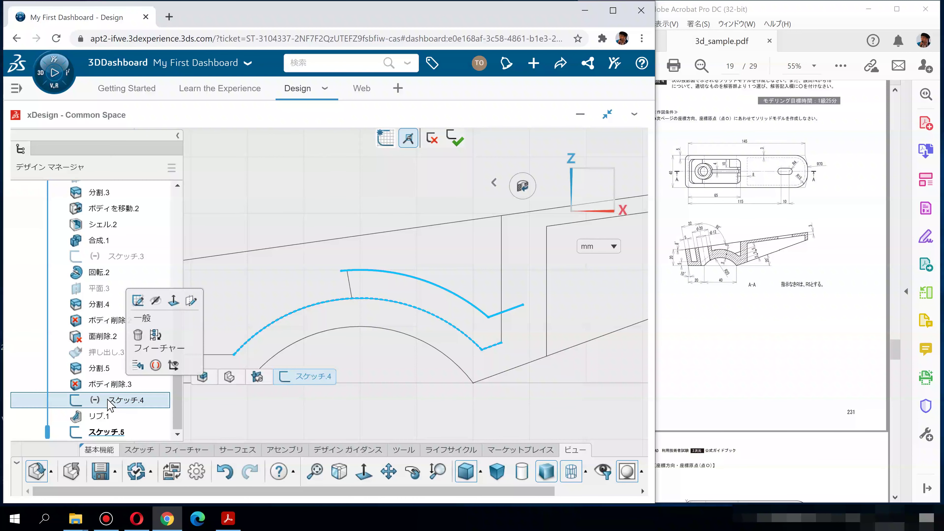
left_click(156, 302)
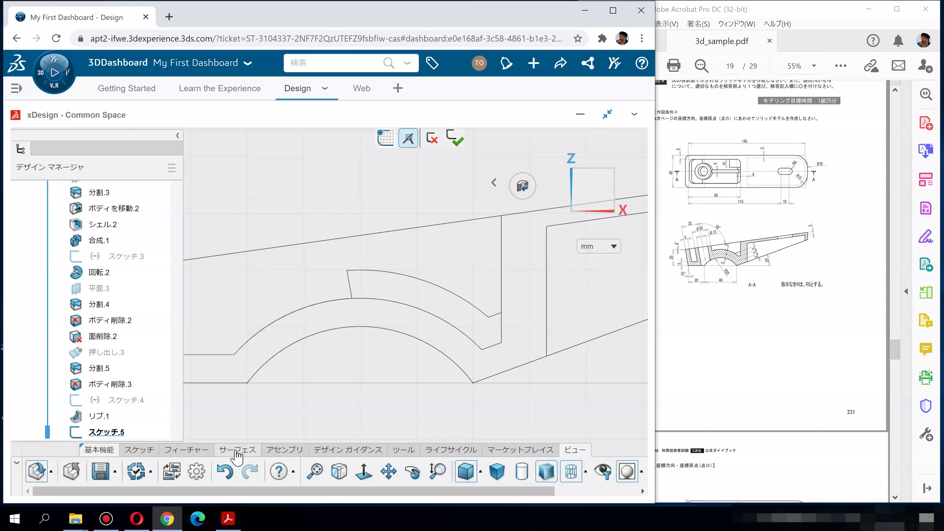
left_click(139, 450)
left_click(546, 492)
left_click(643, 491)
left_click(583, 472)
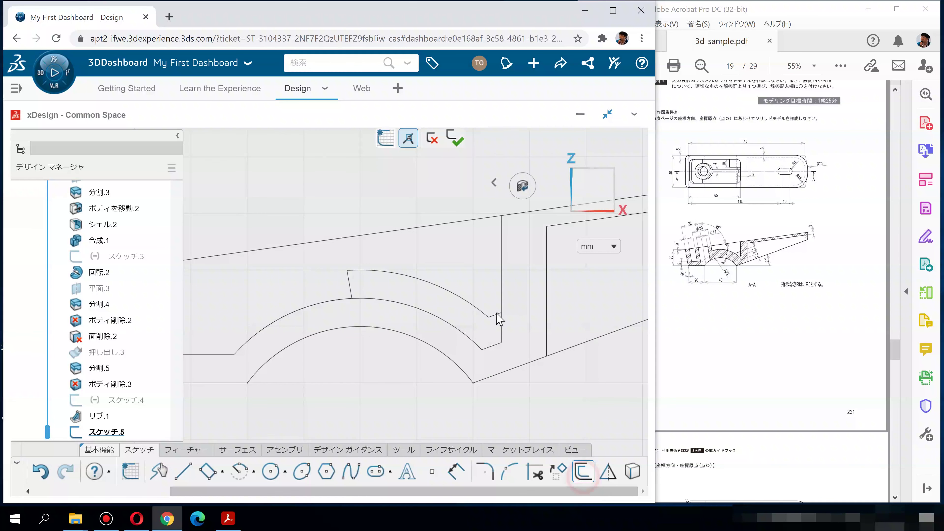
left_click(493, 316)
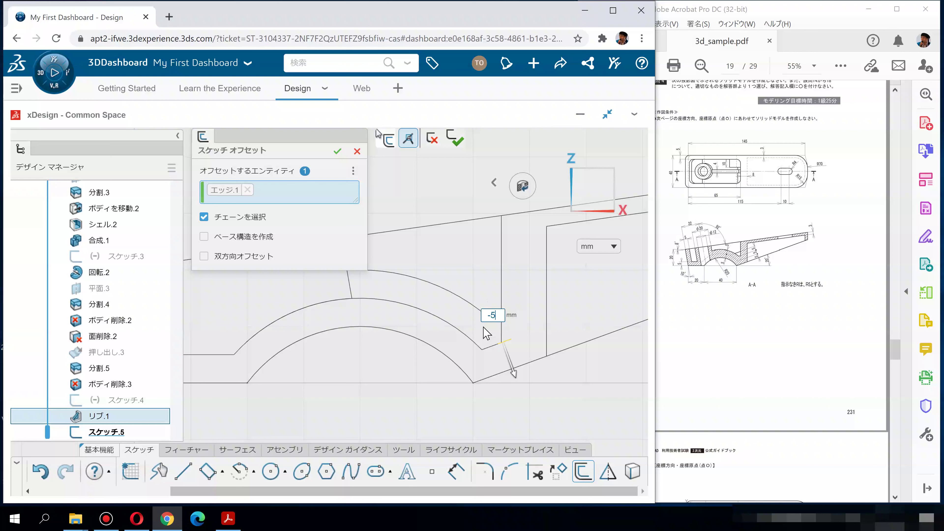
key("Return")
Try to constrain the offset line's outer endpoint at the adjacent vertical wall edge.
scroll(487, 292, "down", 2)
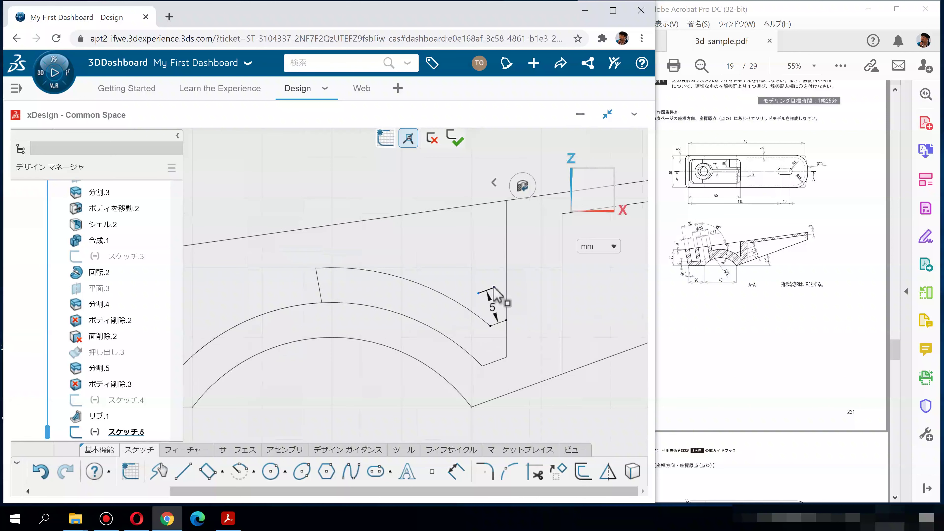
left_click(507, 283)
left_click(464, 262)
left_click(407, 186)
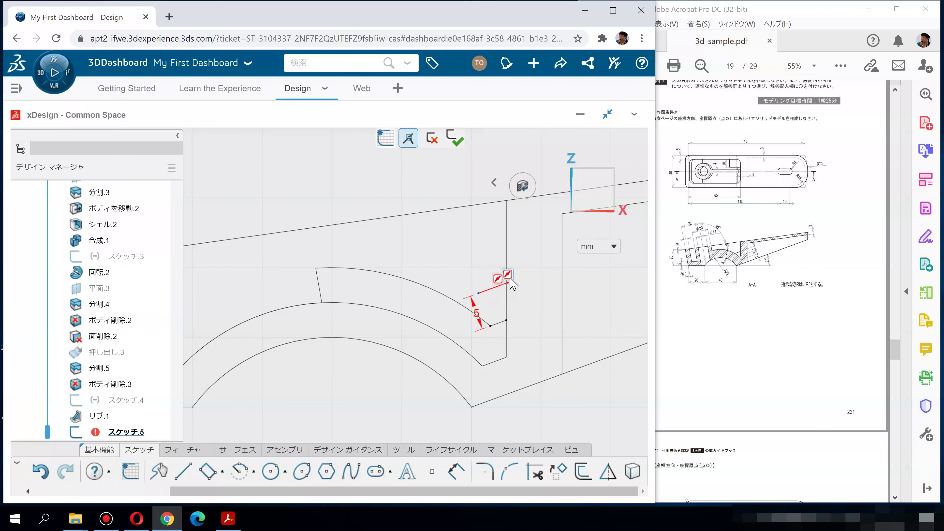